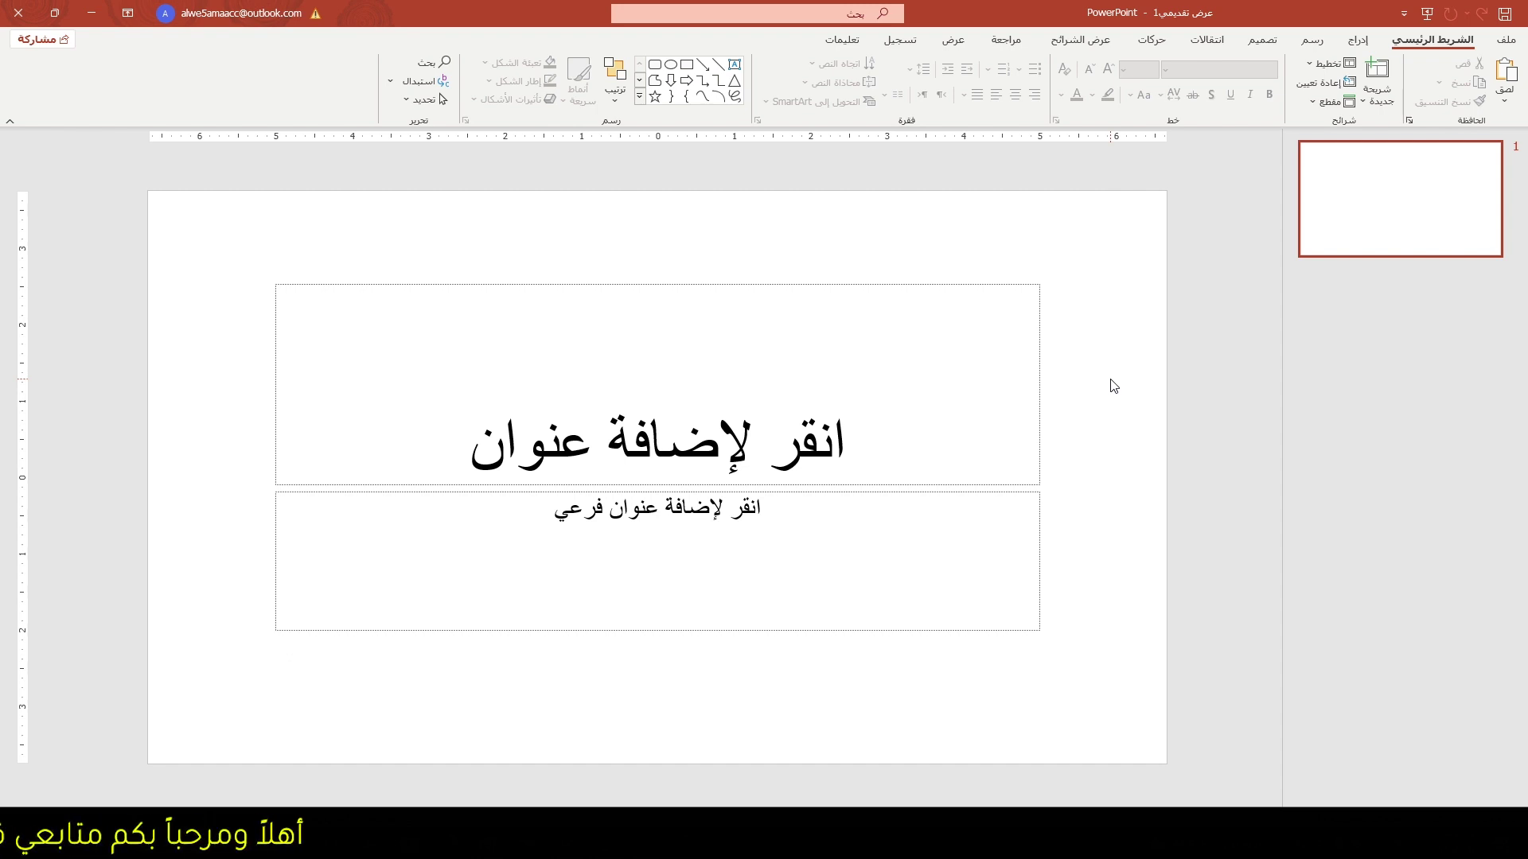
# - Switch the first slide to the Blank layout, removing its title and subtitle placeholders
pyautogui.rightClick(1106, 302)
pyautogui.moveTo(1029, 358)
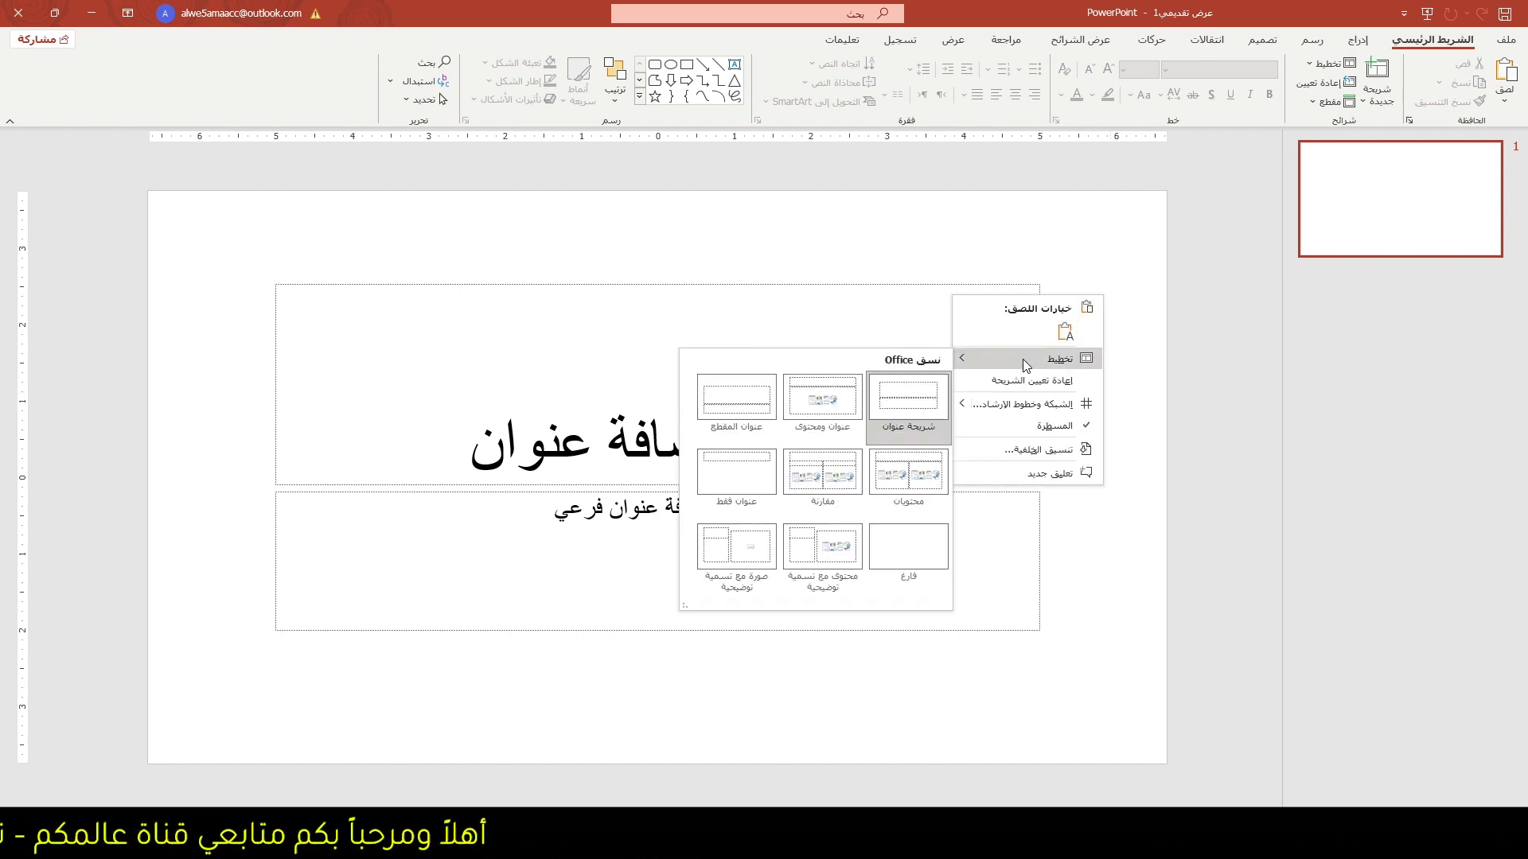
pyautogui.click(897, 555)
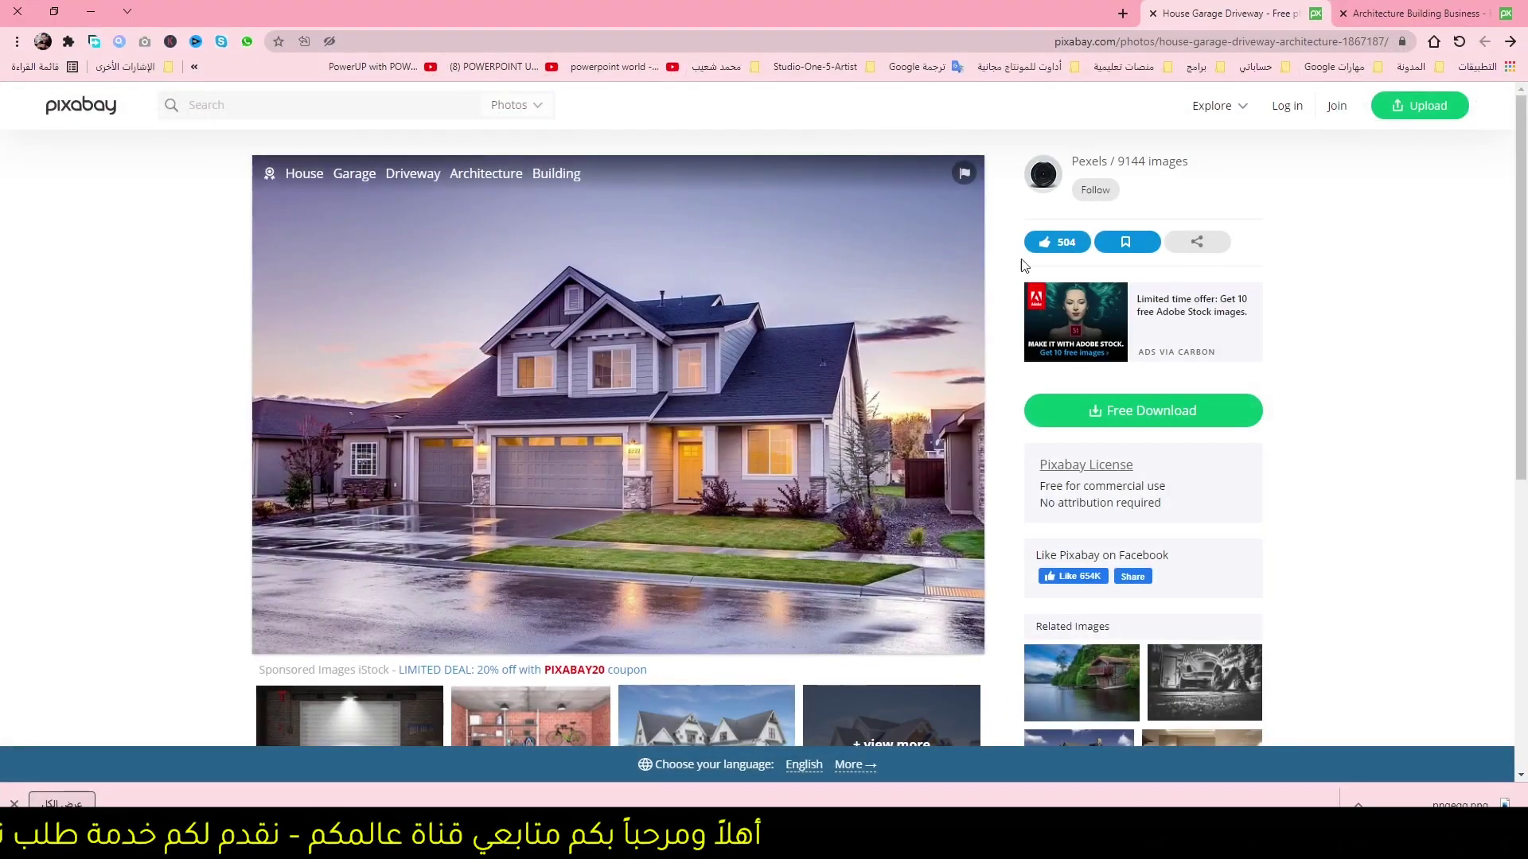
# - Copy the night city skyline image from the Pixabay tab and return to PowerPoint
pyautogui.click(1408, 8)
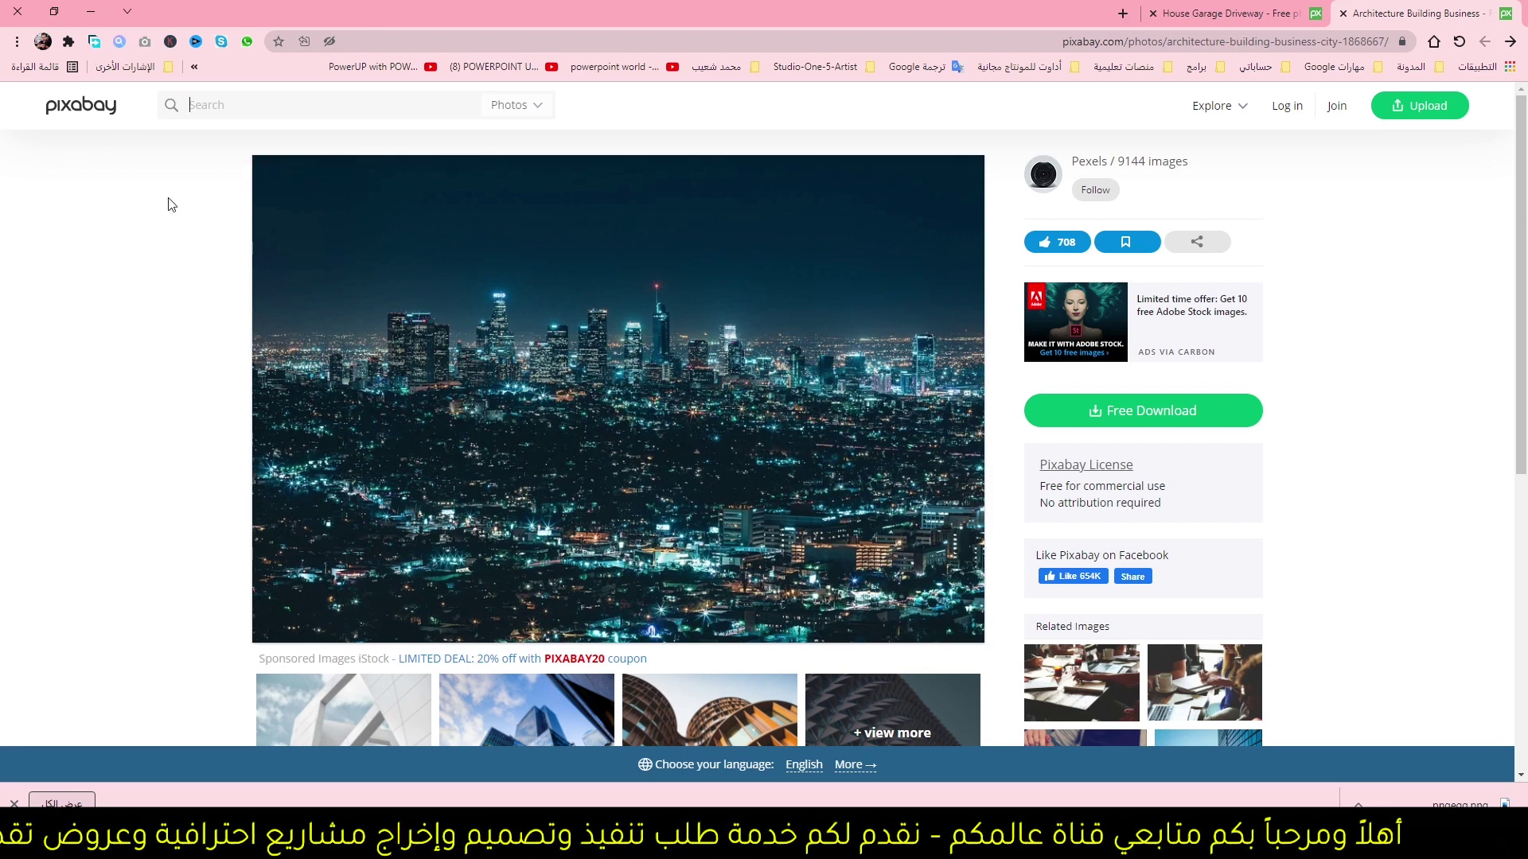
pyautogui.rightClick(688, 360)
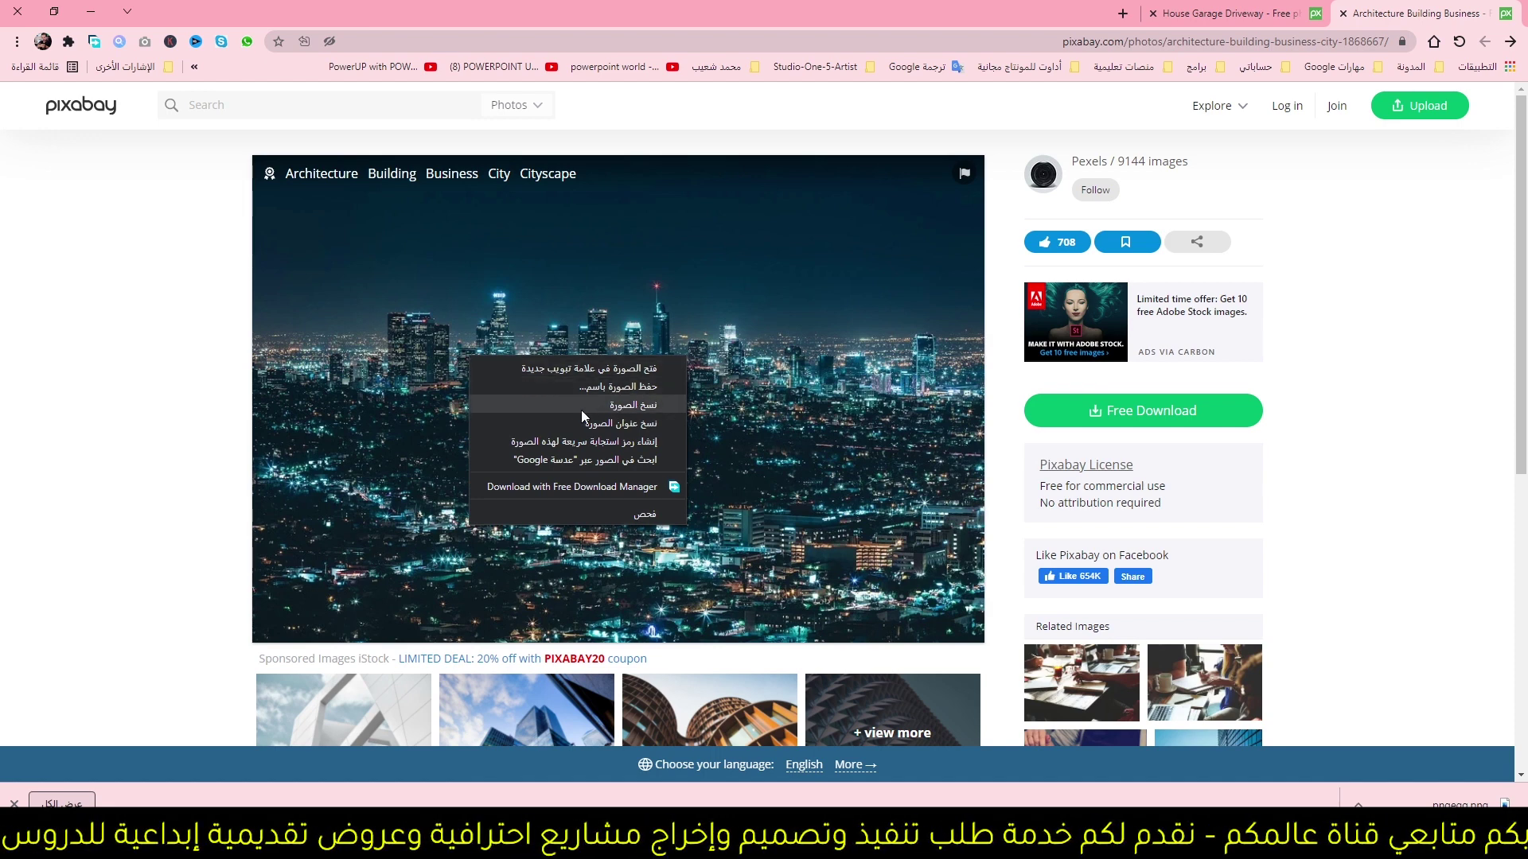
pyautogui.click(605, 408)
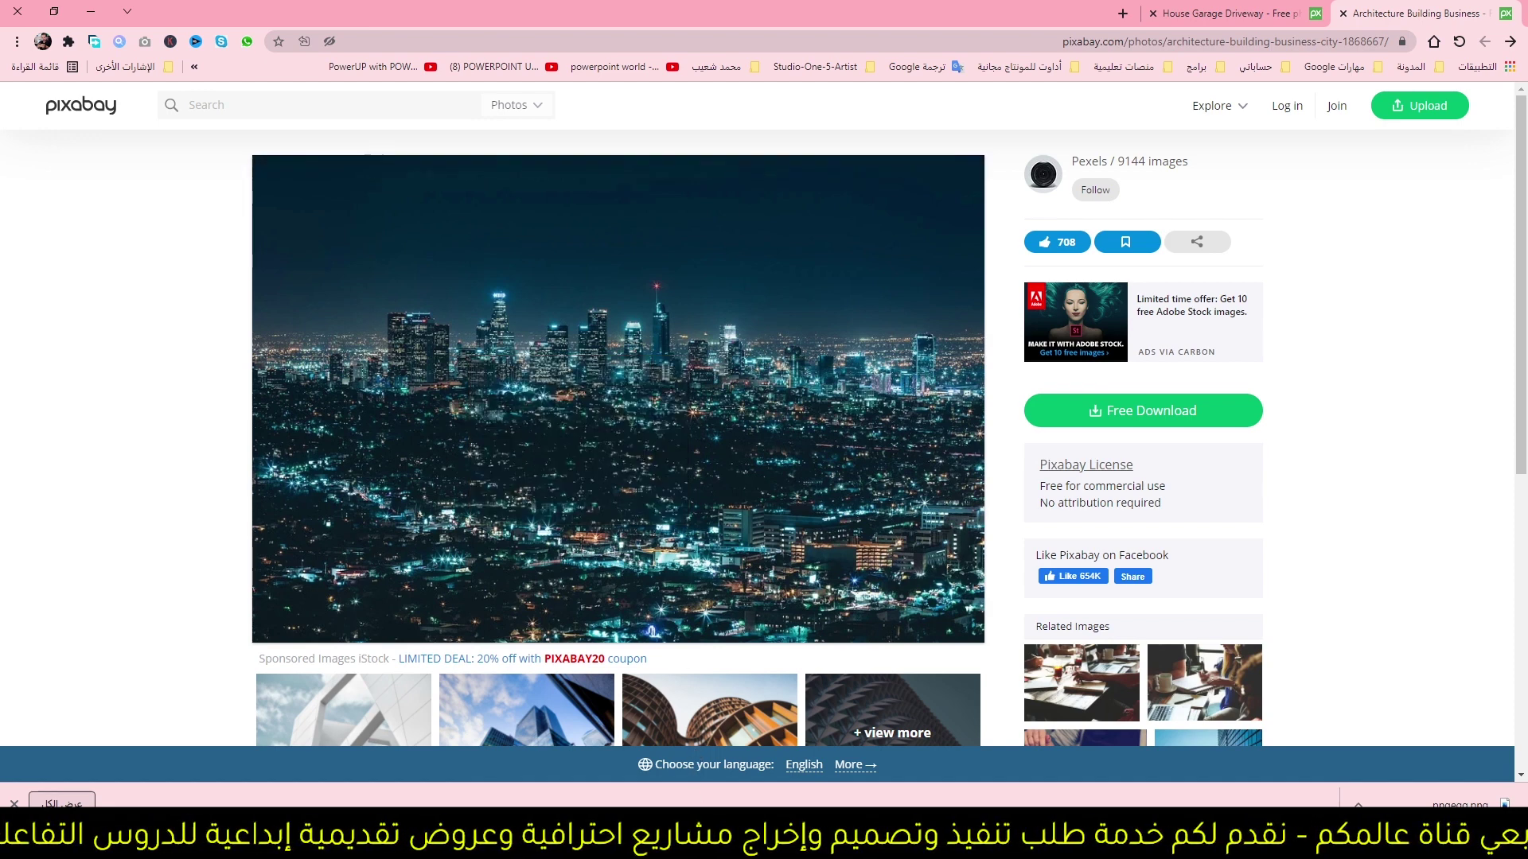
pyautogui.click(682, 836)
# - Fill the slide background with the copied night skyline photo using picture fill from the clipboard
pyautogui.click(735, 780)
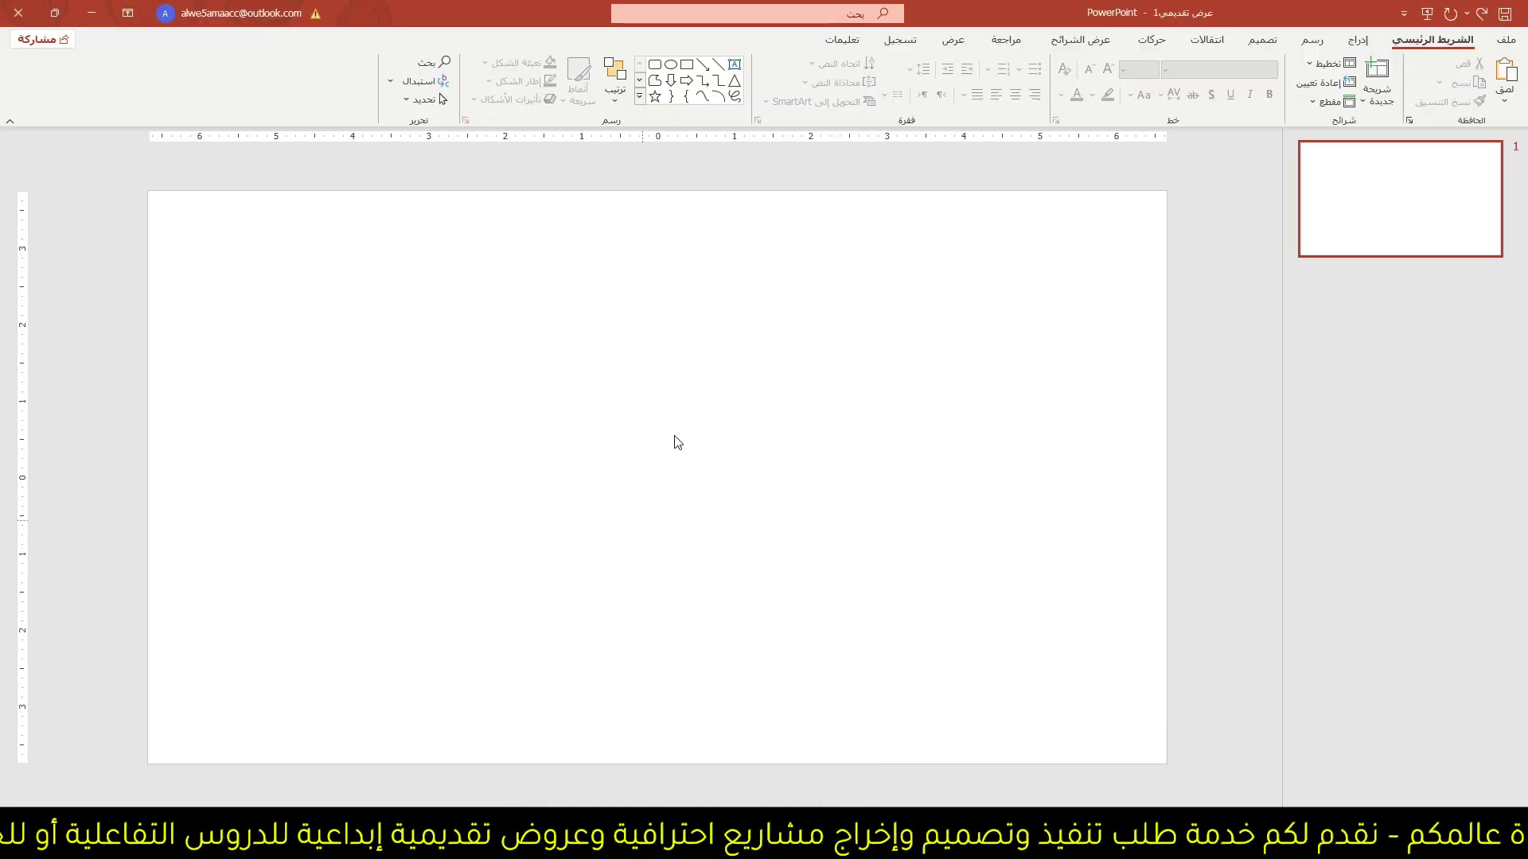
pyautogui.rightClick(672, 438)
pyautogui.click(602, 592)
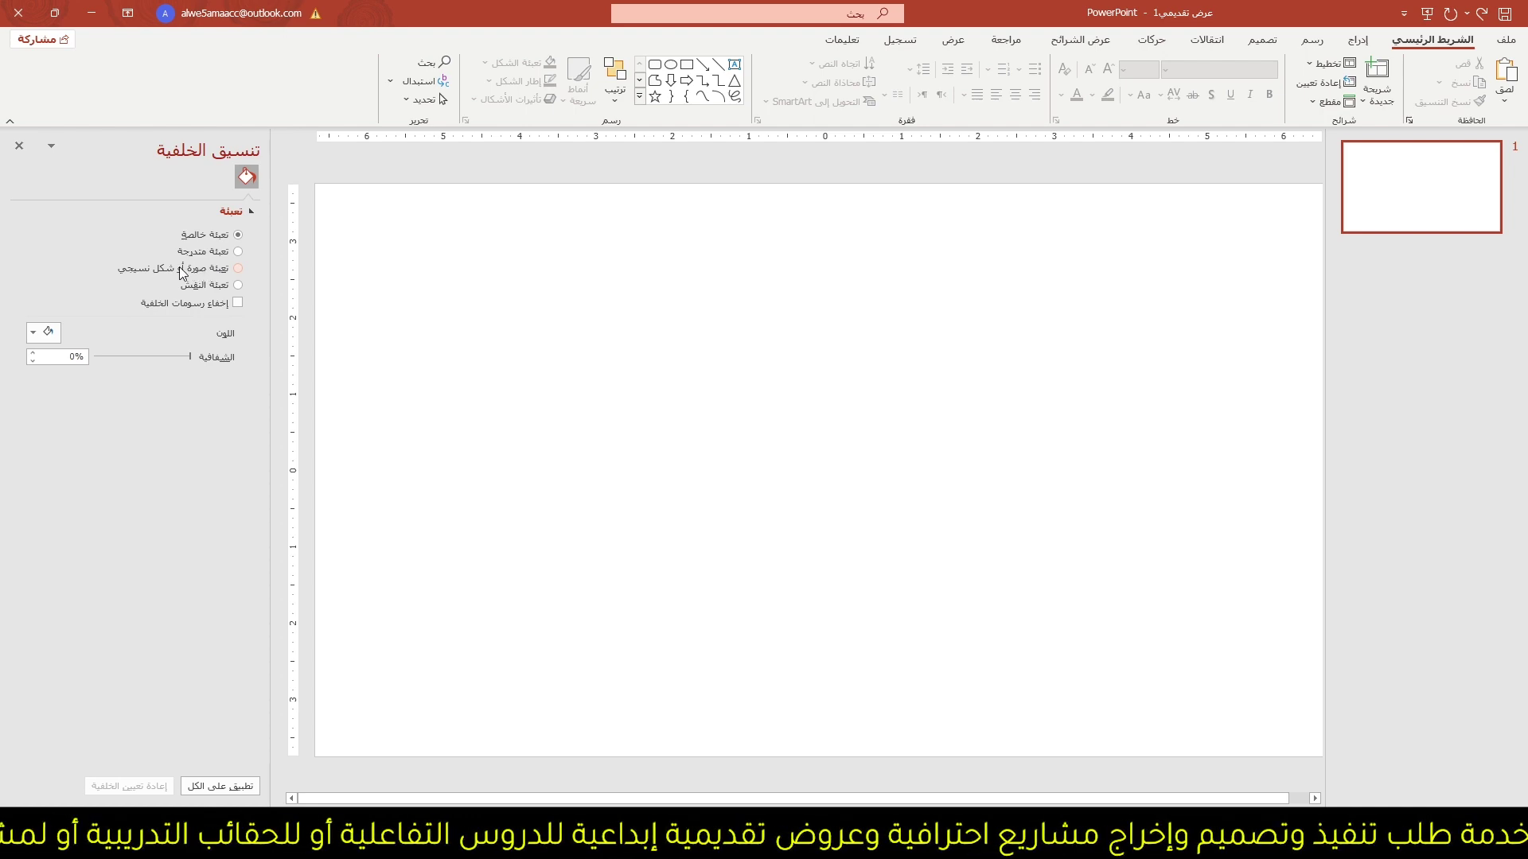
pyautogui.click(201, 271)
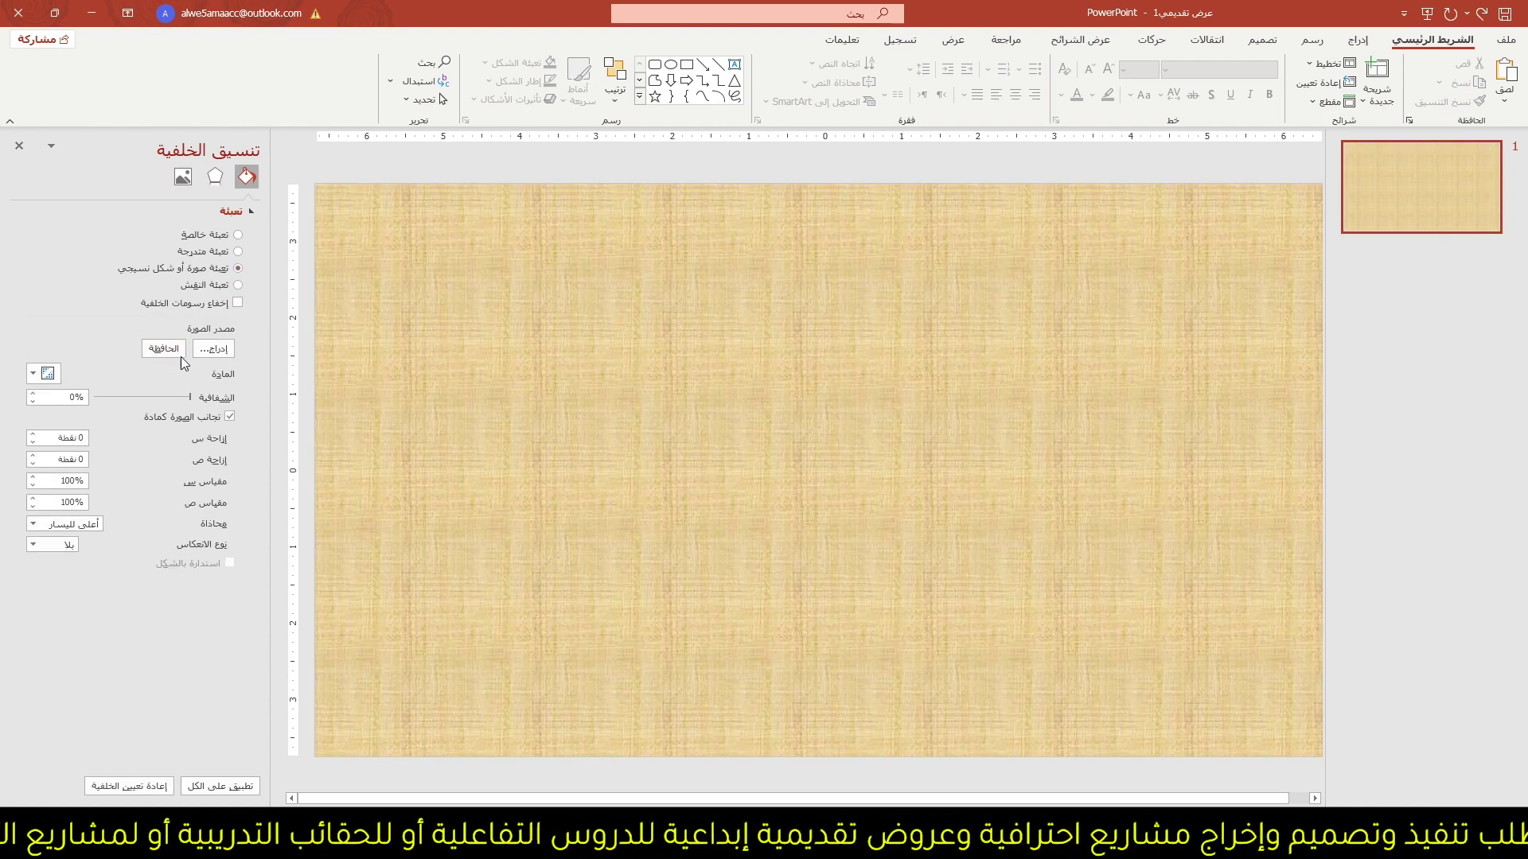
pyautogui.click(162, 350)
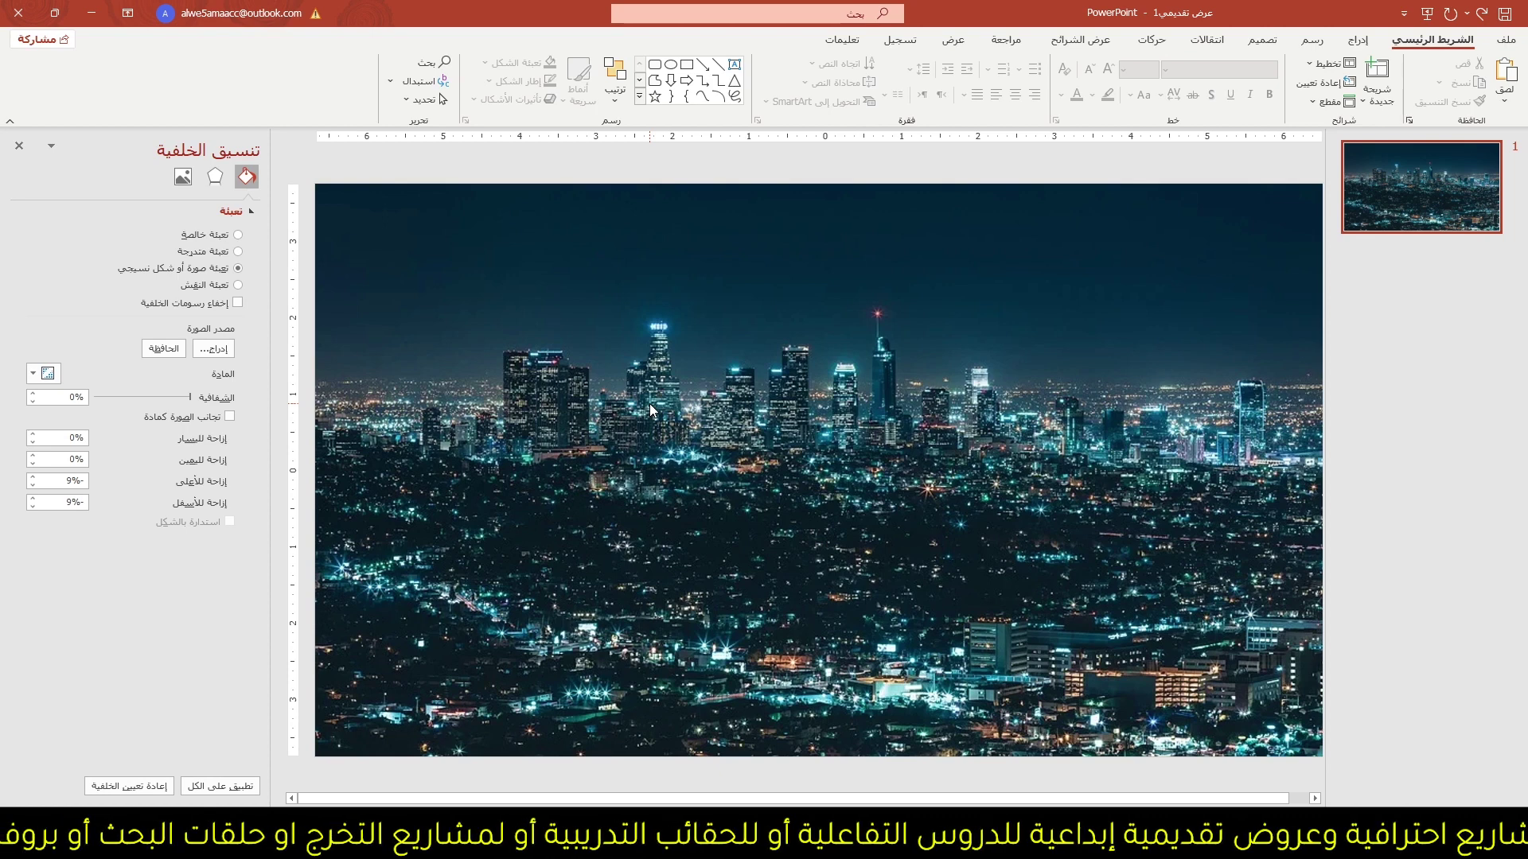
pyautogui.click(183, 176)
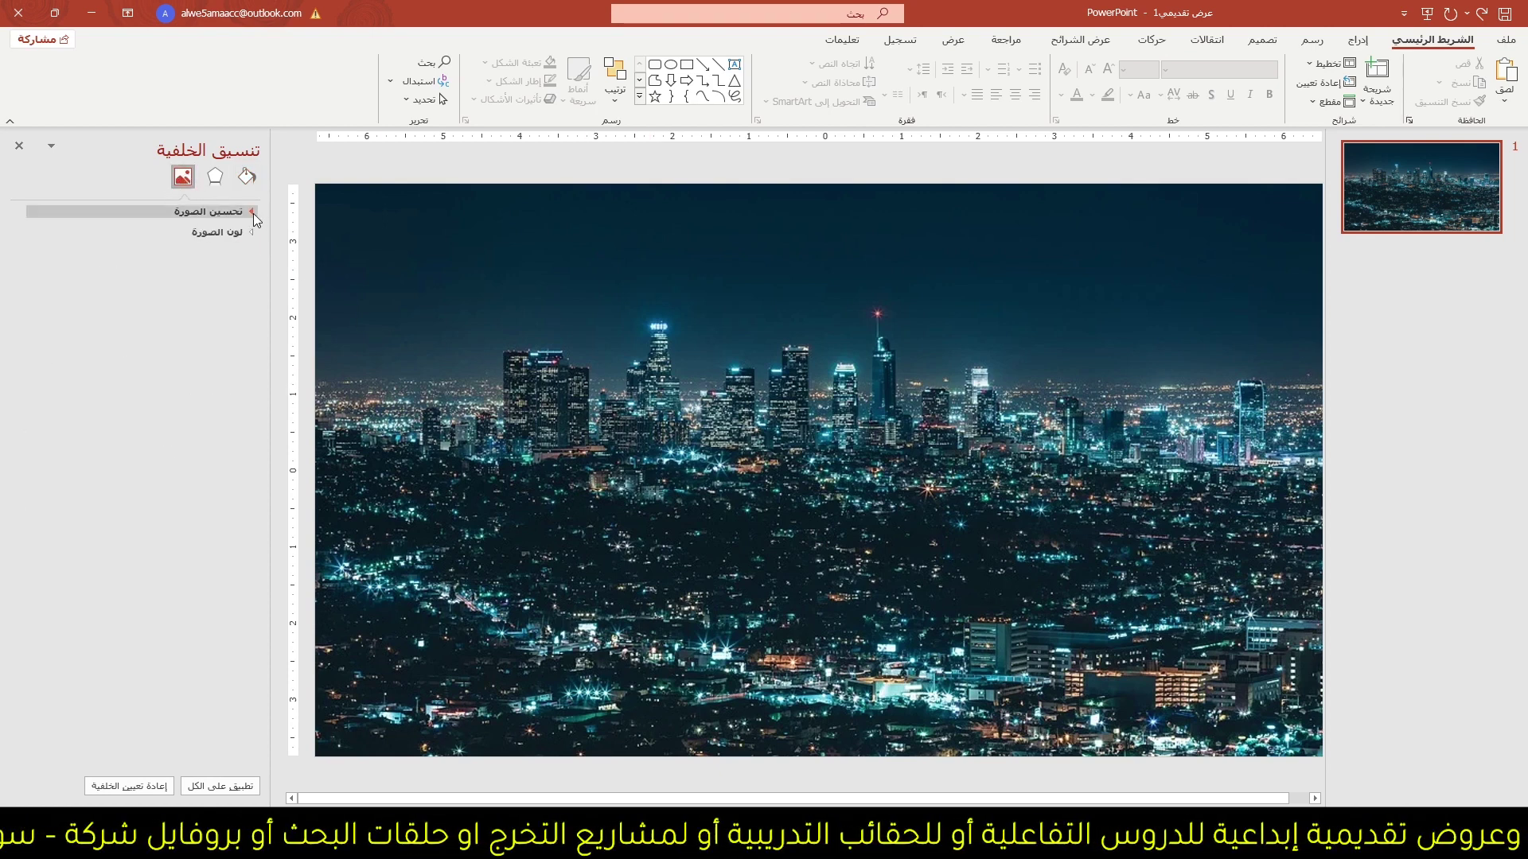
# - Lower the skyline background's brightness to about -70% in Picture Corrections
pyautogui.click(253, 212)
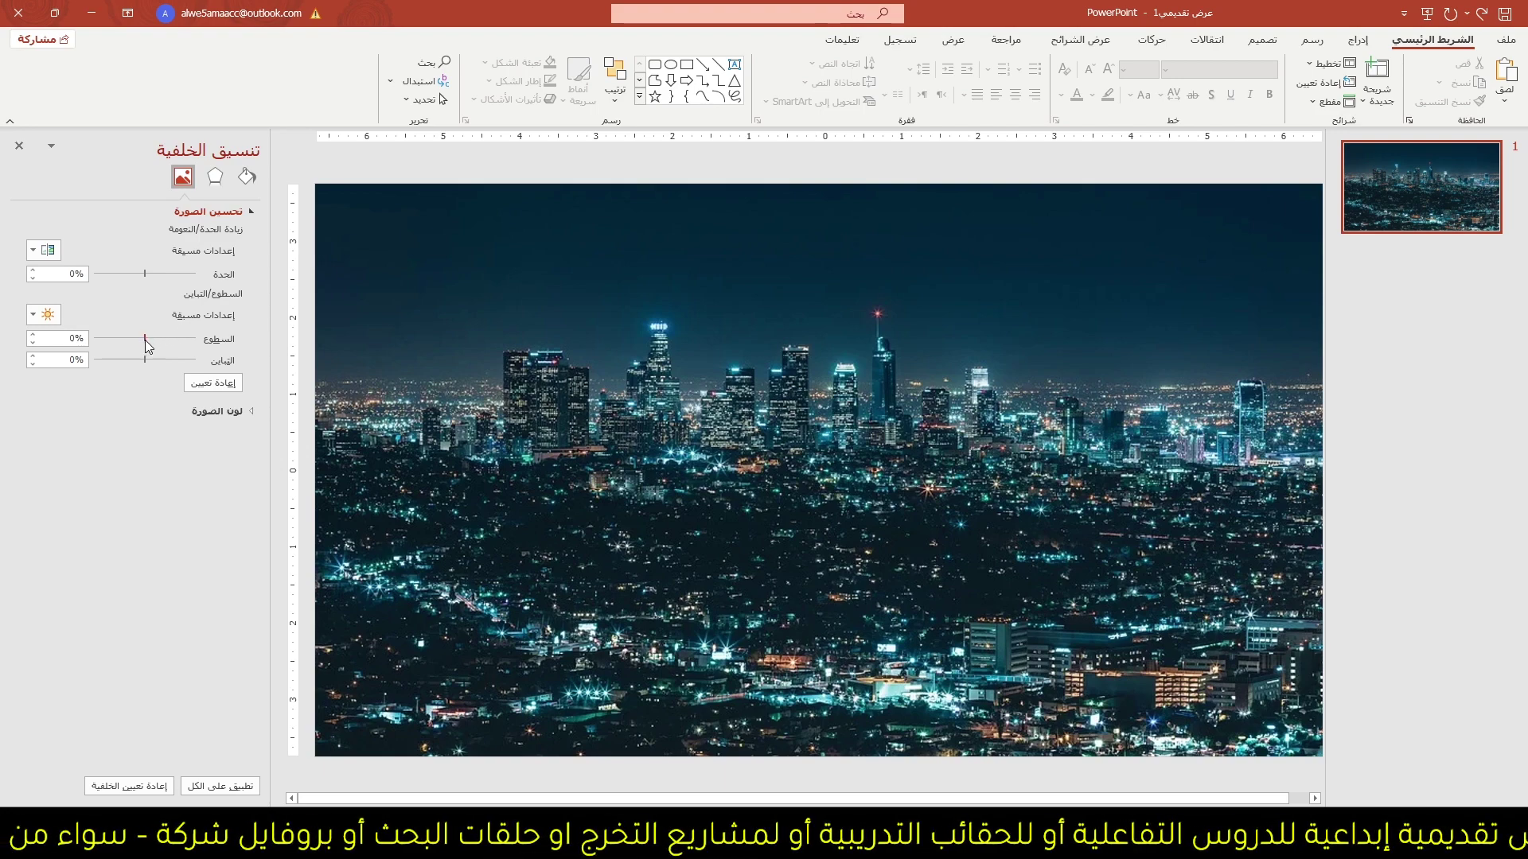
pyautogui.moveTo(144, 339); pyautogui.dragTo(173, 337)
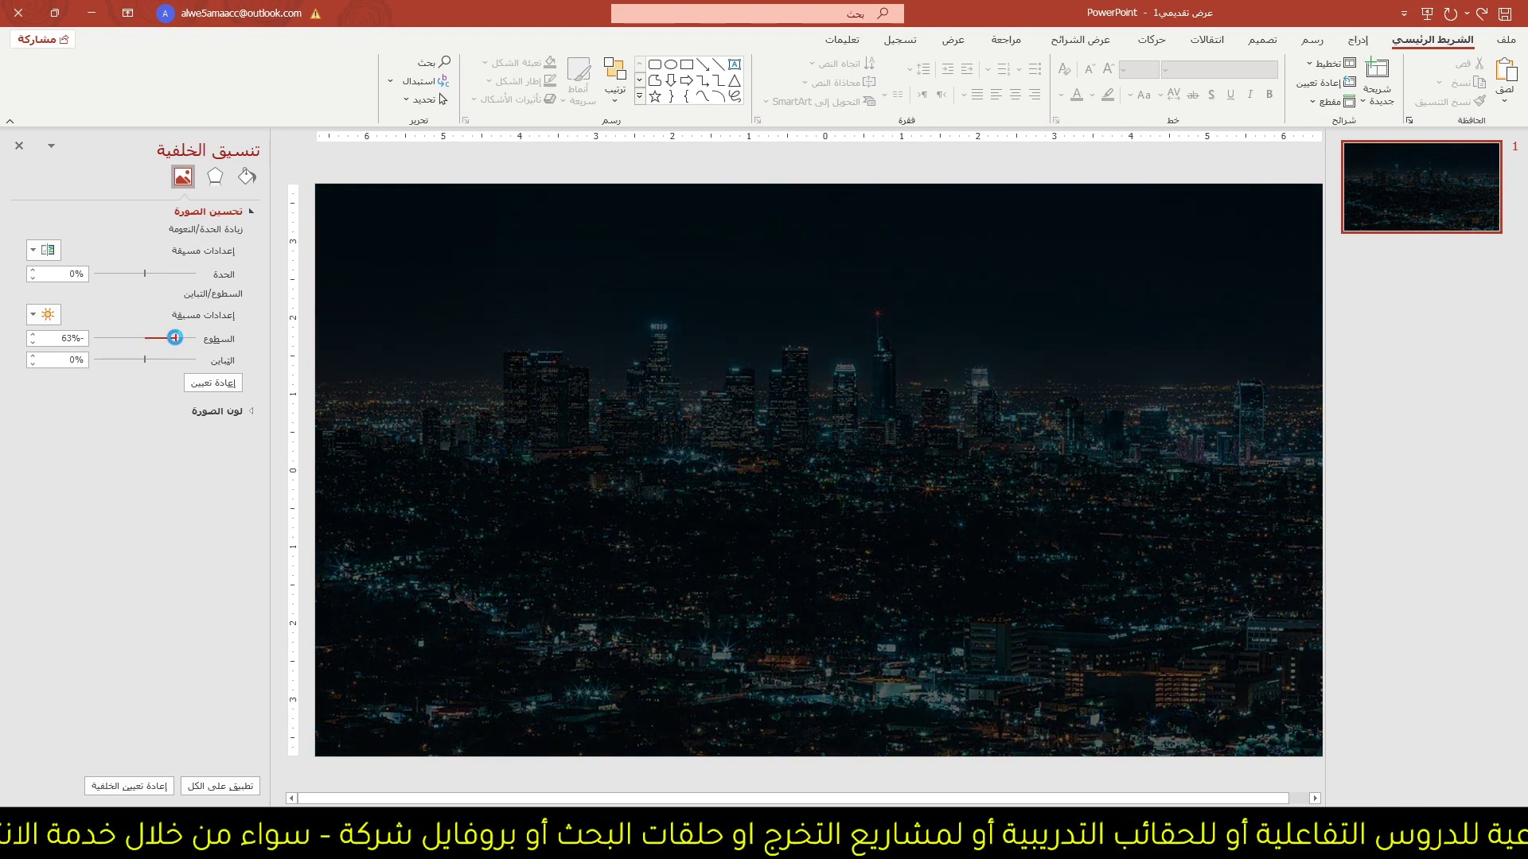
pyautogui.moveTo(176, 338); pyautogui.dragTo(178, 338)
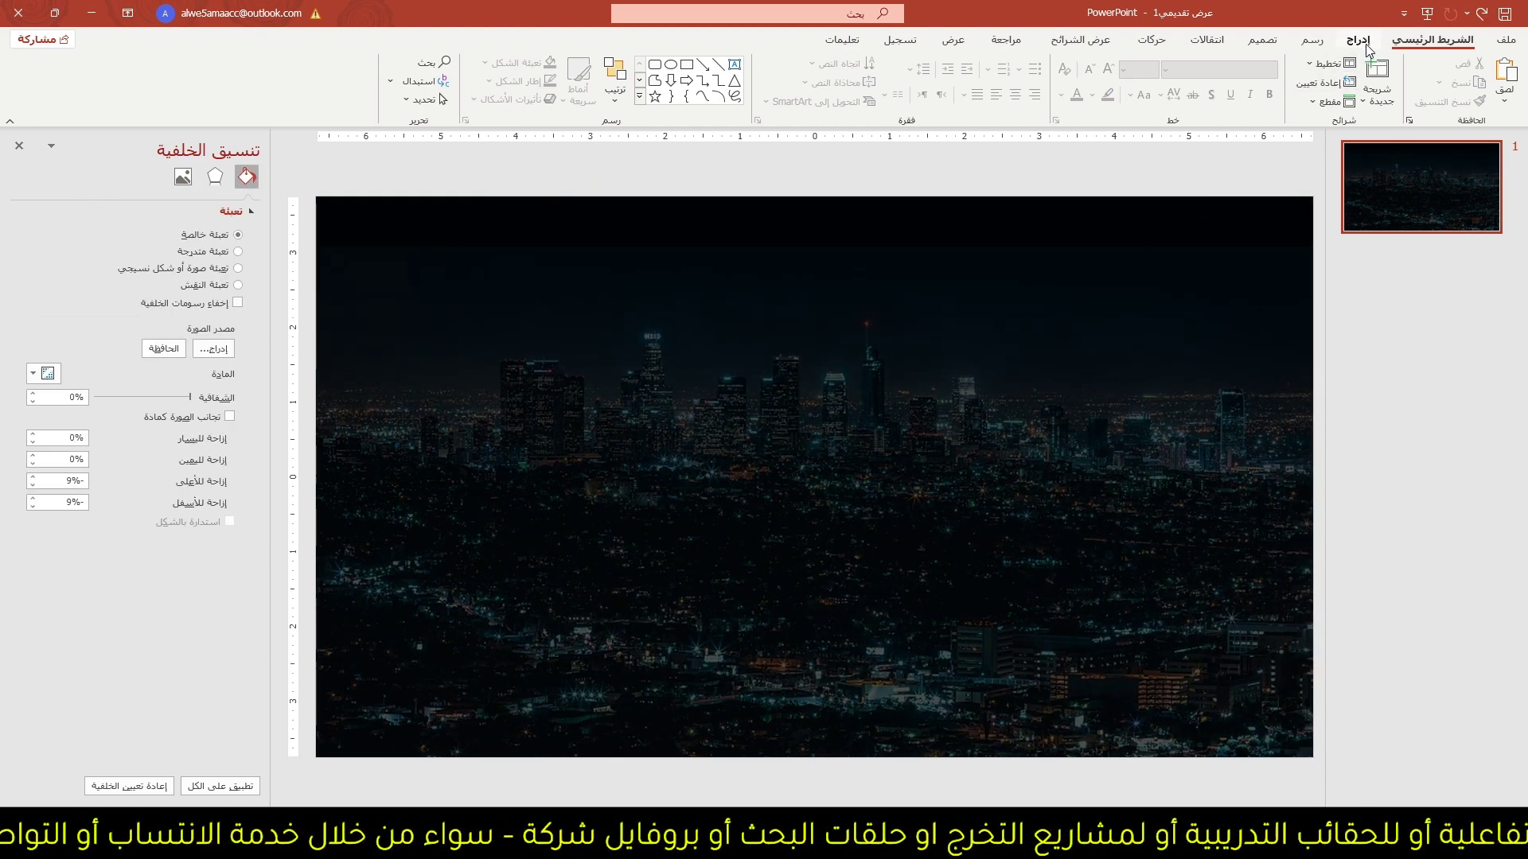
pyautogui.click(1365, 44)
# - Draw a blue rounded square at the slide's lower right with less rounded corners
pyautogui.click(1259, 103)
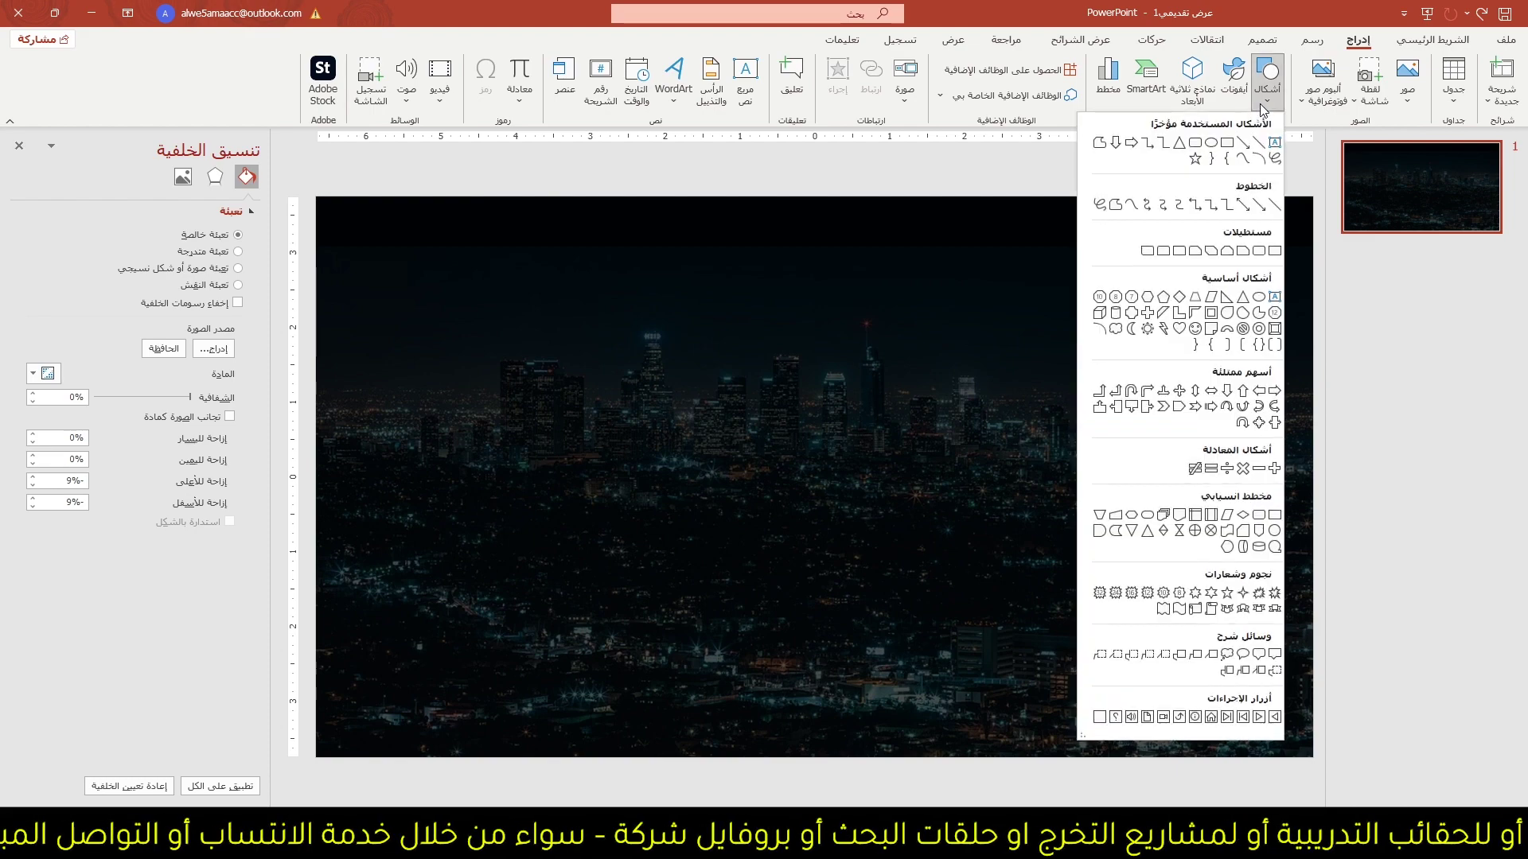
pyautogui.click(1195, 143)
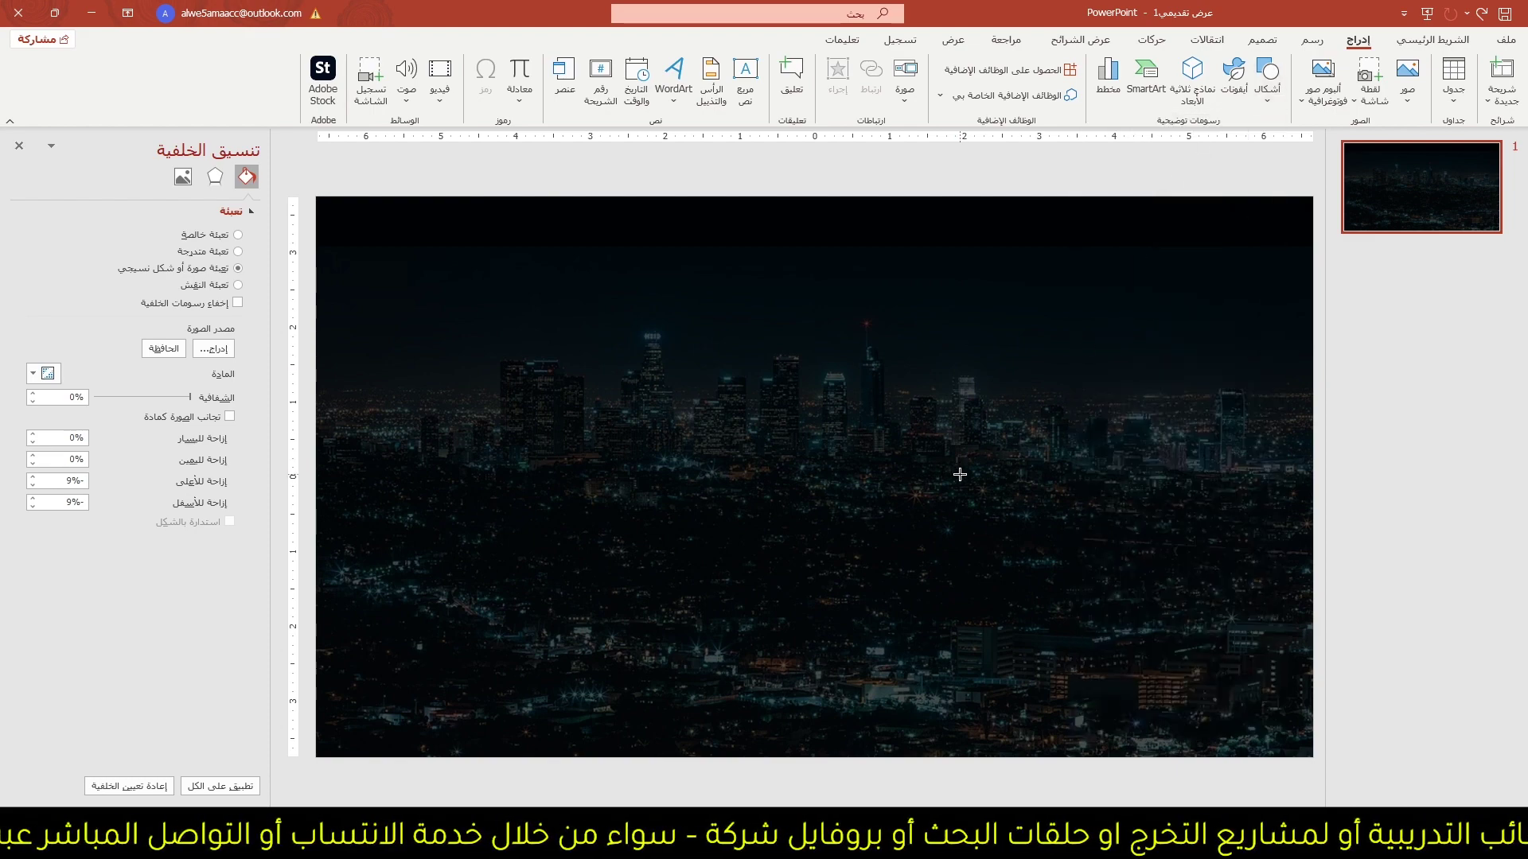
pyautogui.moveTo(904, 437); pyautogui.dragTo(1172, 641)
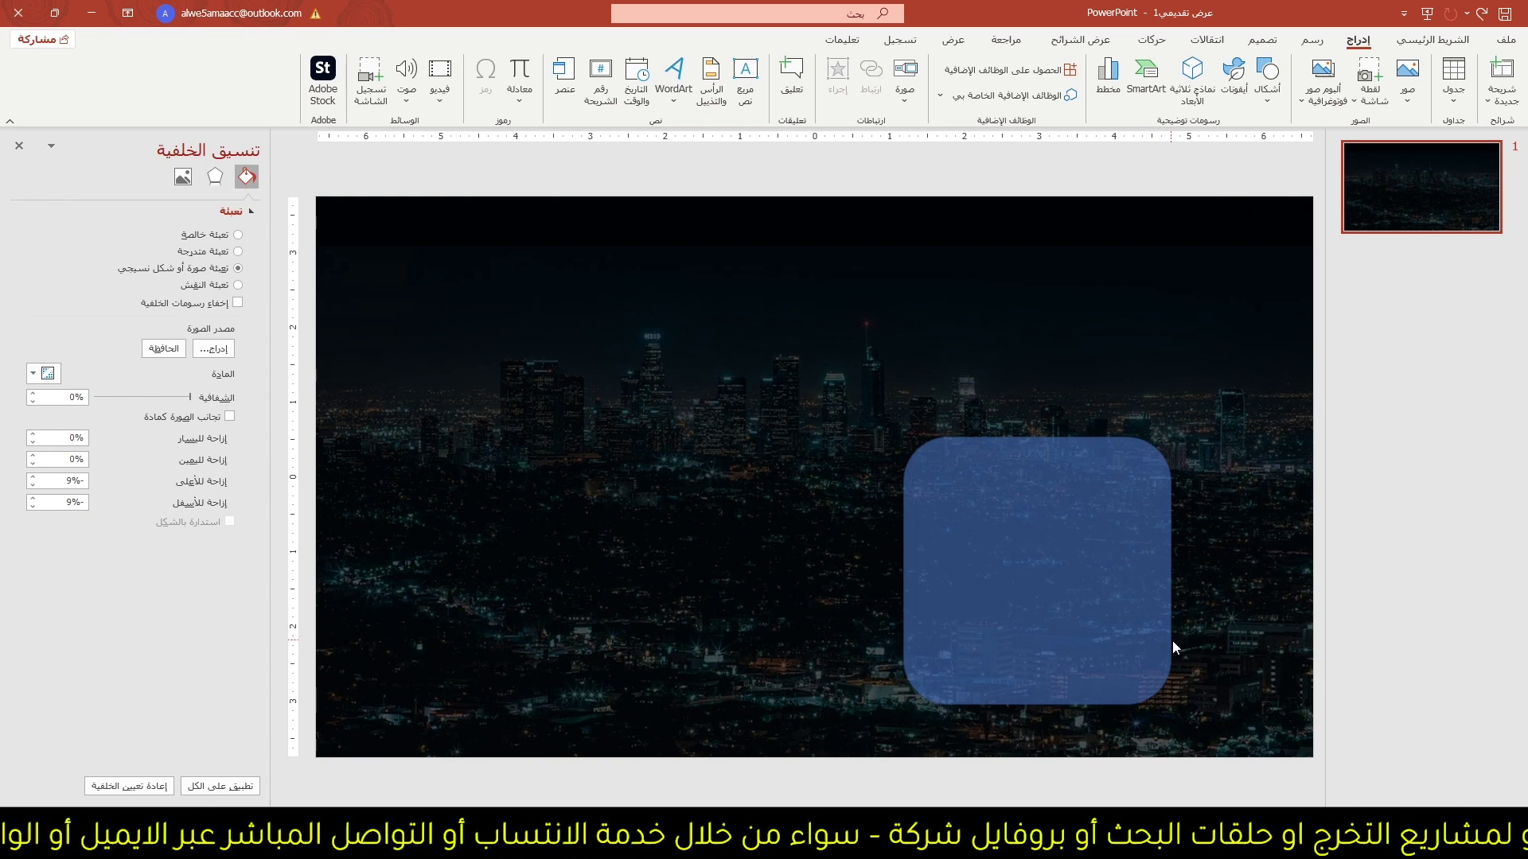
pyautogui.moveTo(1172, 642); pyautogui.dragTo(1173, 641)
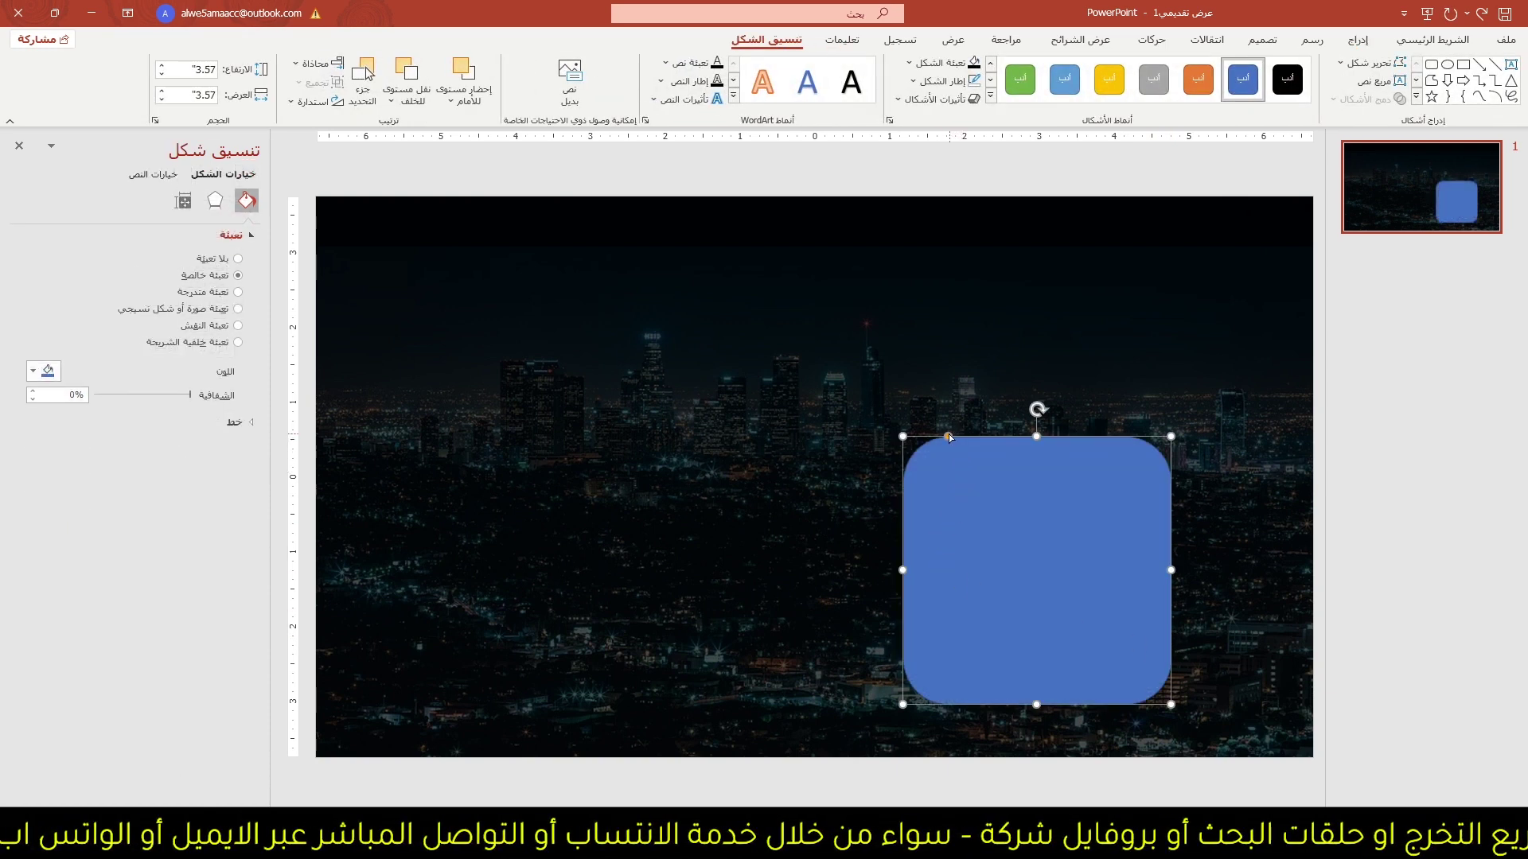
pyautogui.moveTo(949, 437); pyautogui.dragTo(924, 437)
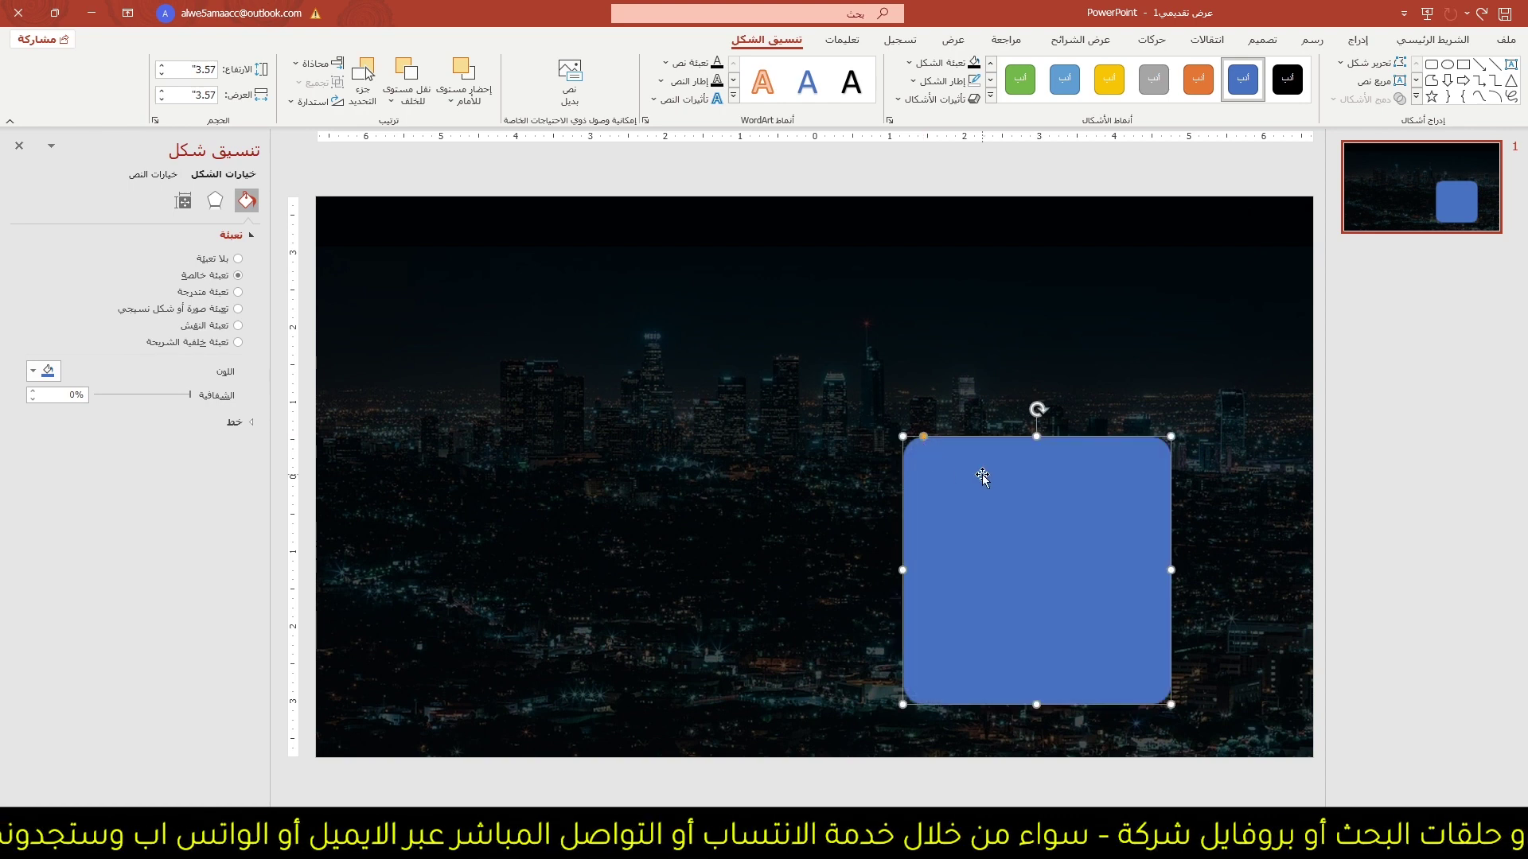
# - Rotate the rounded square 45° into a diamond
pyautogui.click(184, 201)
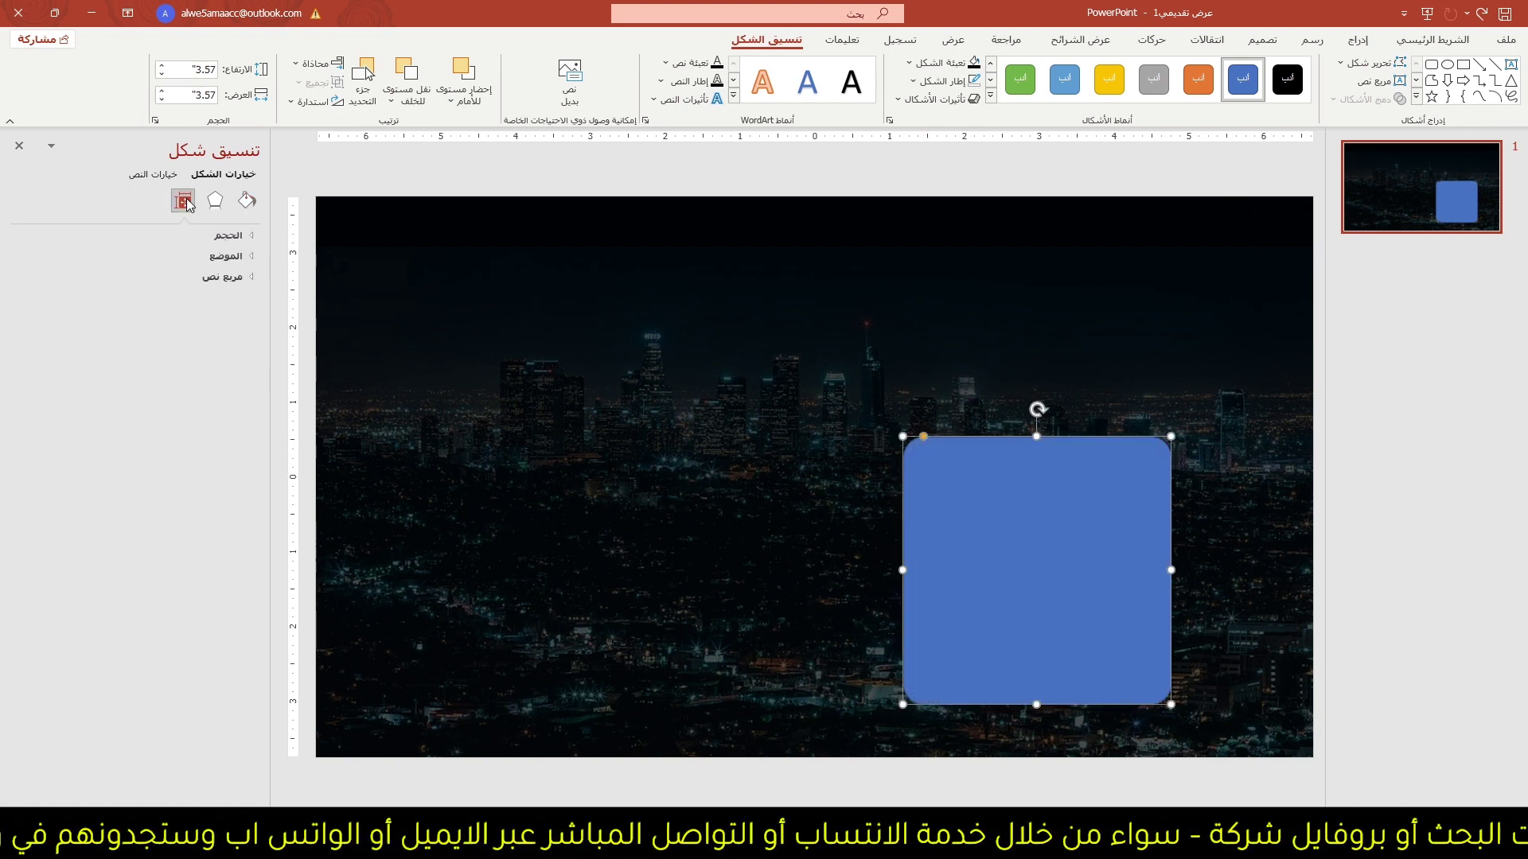
pyautogui.click(247, 237)
pyautogui.click(76, 297)
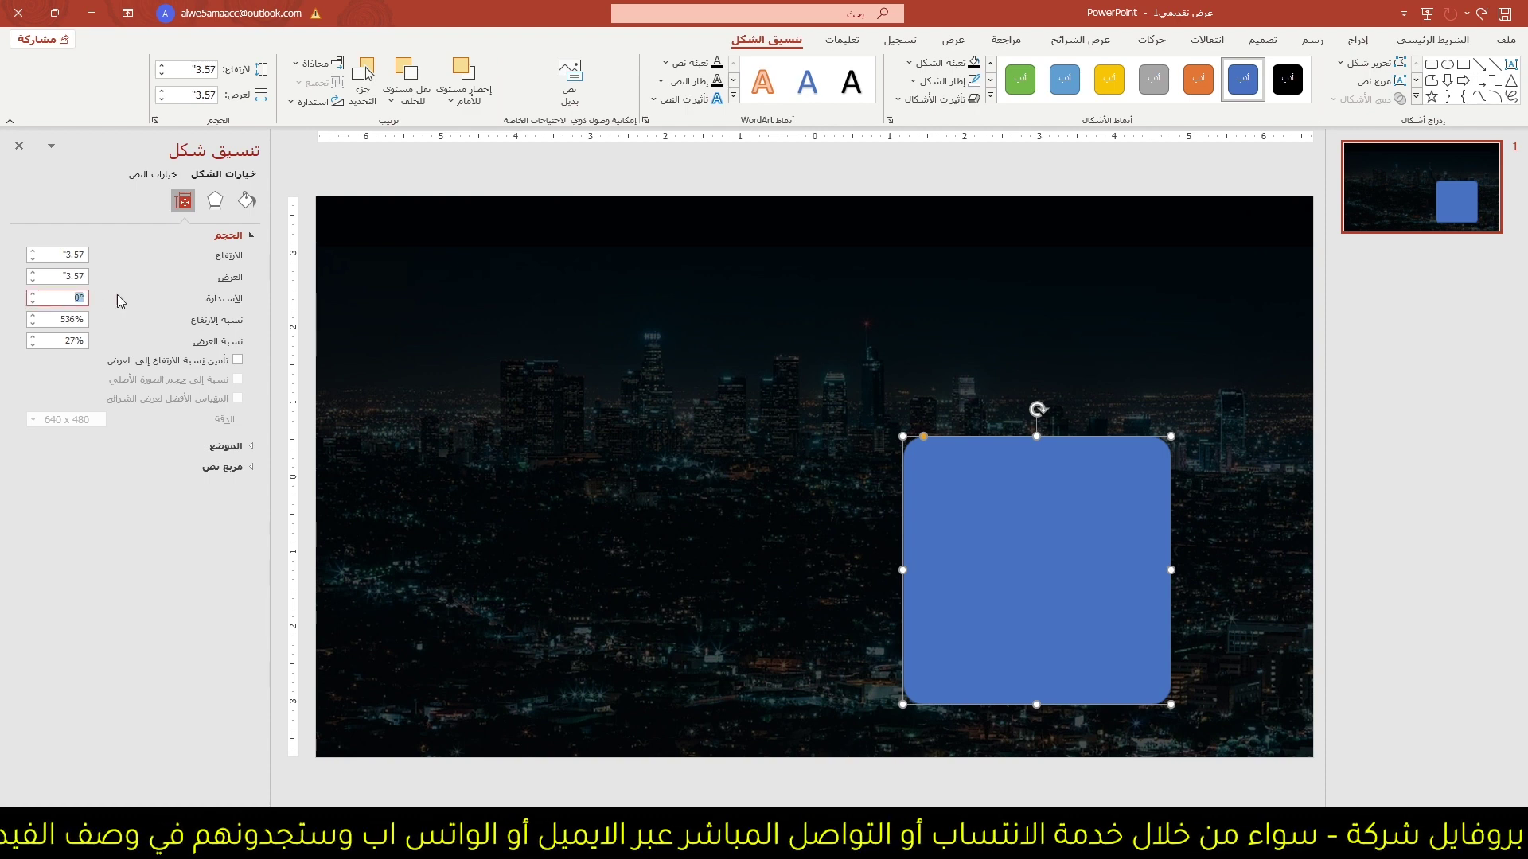
pyautogui.write('45')
pyautogui.press('Return')
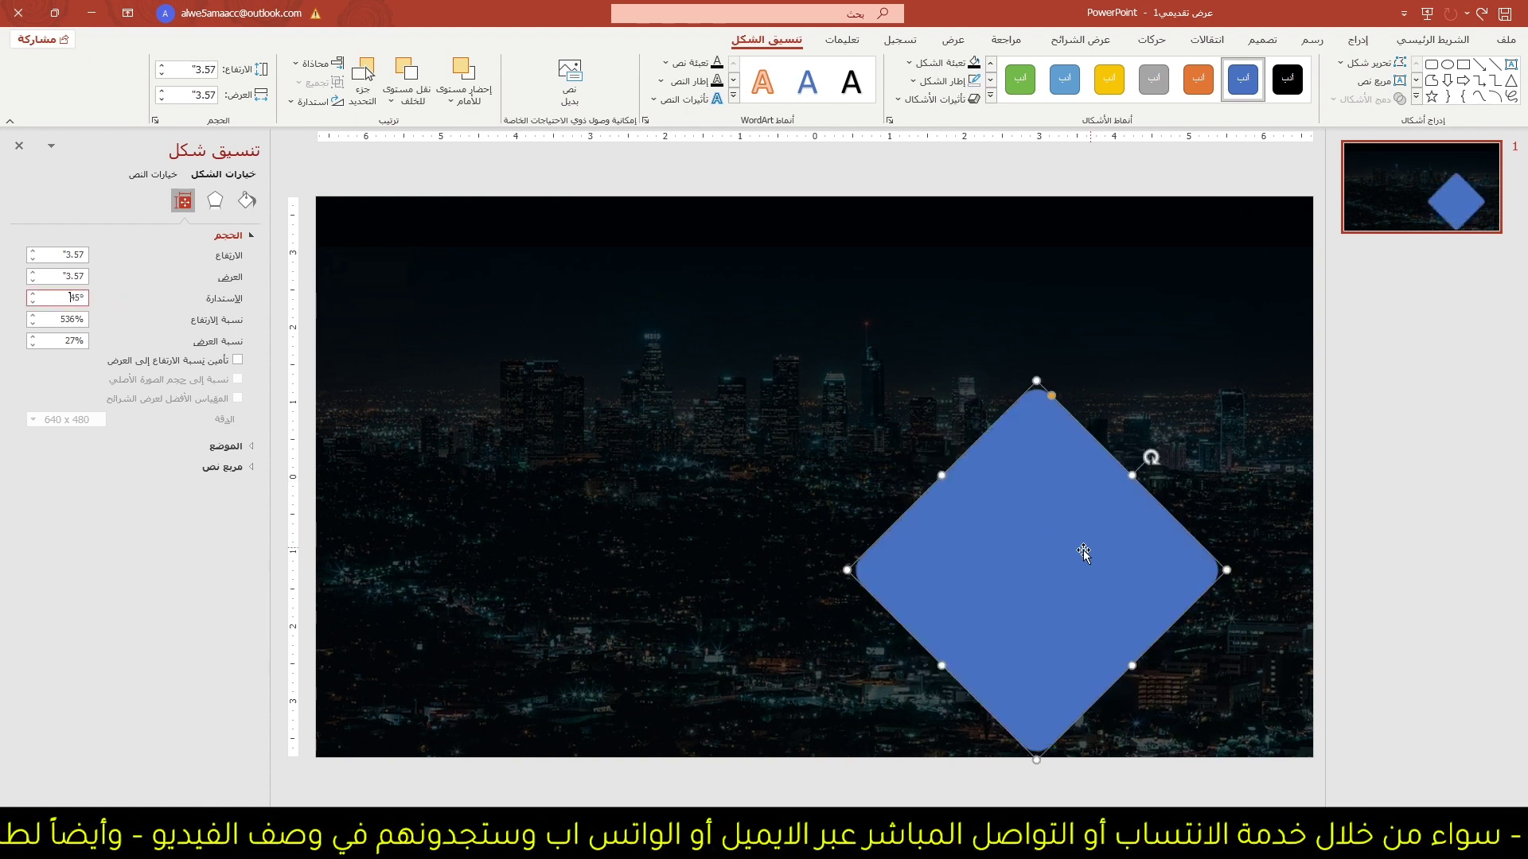
pyautogui.keyDown('ctrl'); pyautogui.scroll(-3, 1082, 550); pyautogui.keyUp('ctrl')
# - Enlarge the big diamond to 8.45 inches and position it over the slide's right side
pyautogui.moveTo(963, 510)
pyautogui.mouseDown()
pyautogui.moveTo(873, 603)
pyautogui.moveTo(868, 634)
pyautogui.moveTo(1055, 496)
pyautogui.mouseUp()
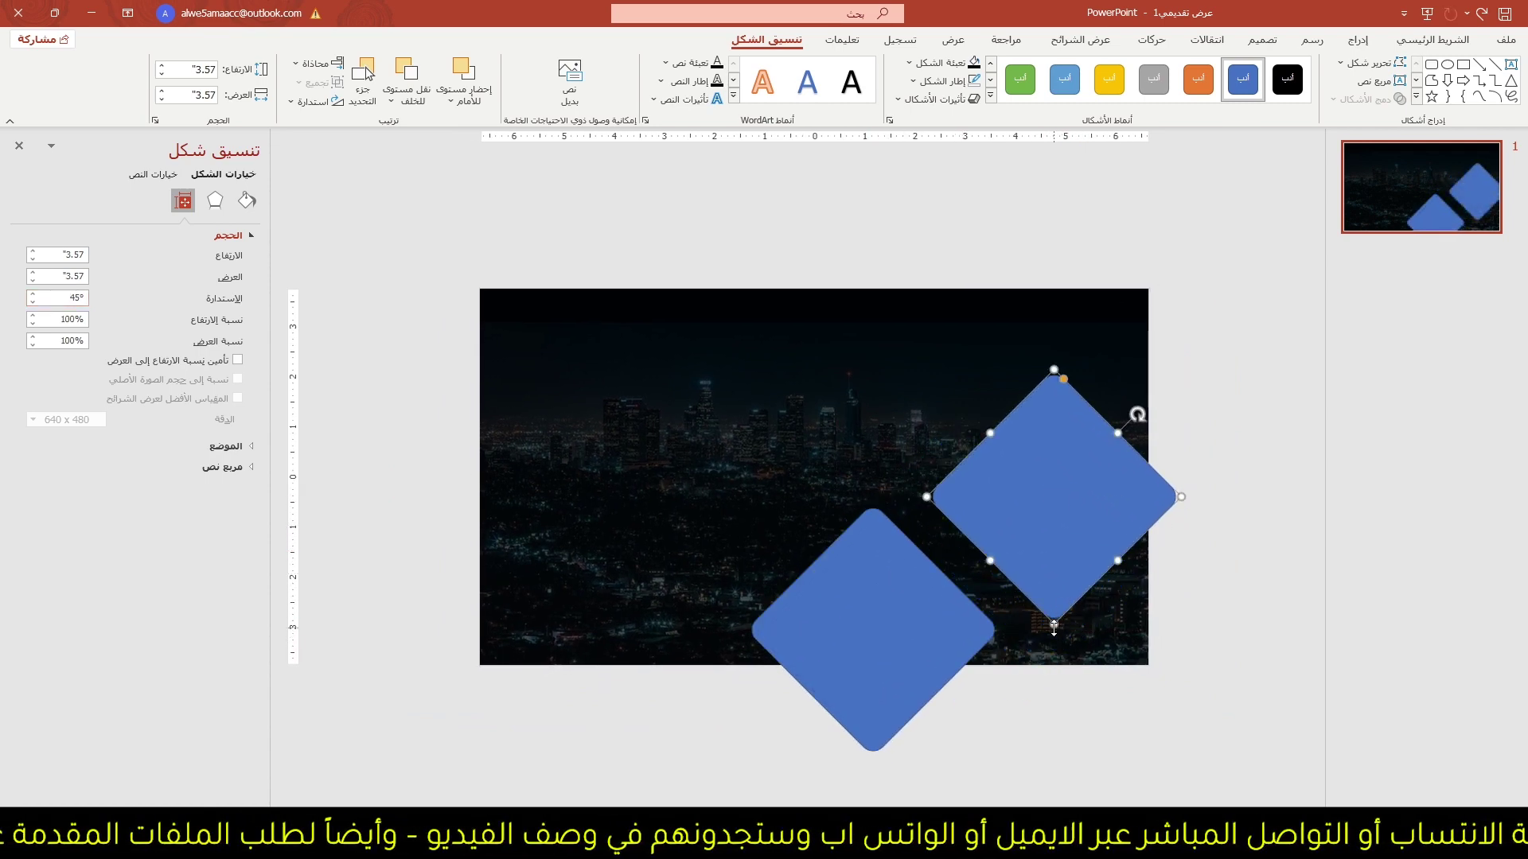
pyautogui.moveTo(1055, 624); pyautogui.dragTo(1043, 726)
pyautogui.moveTo(1033, 464); pyautogui.dragTo(1062, 452)
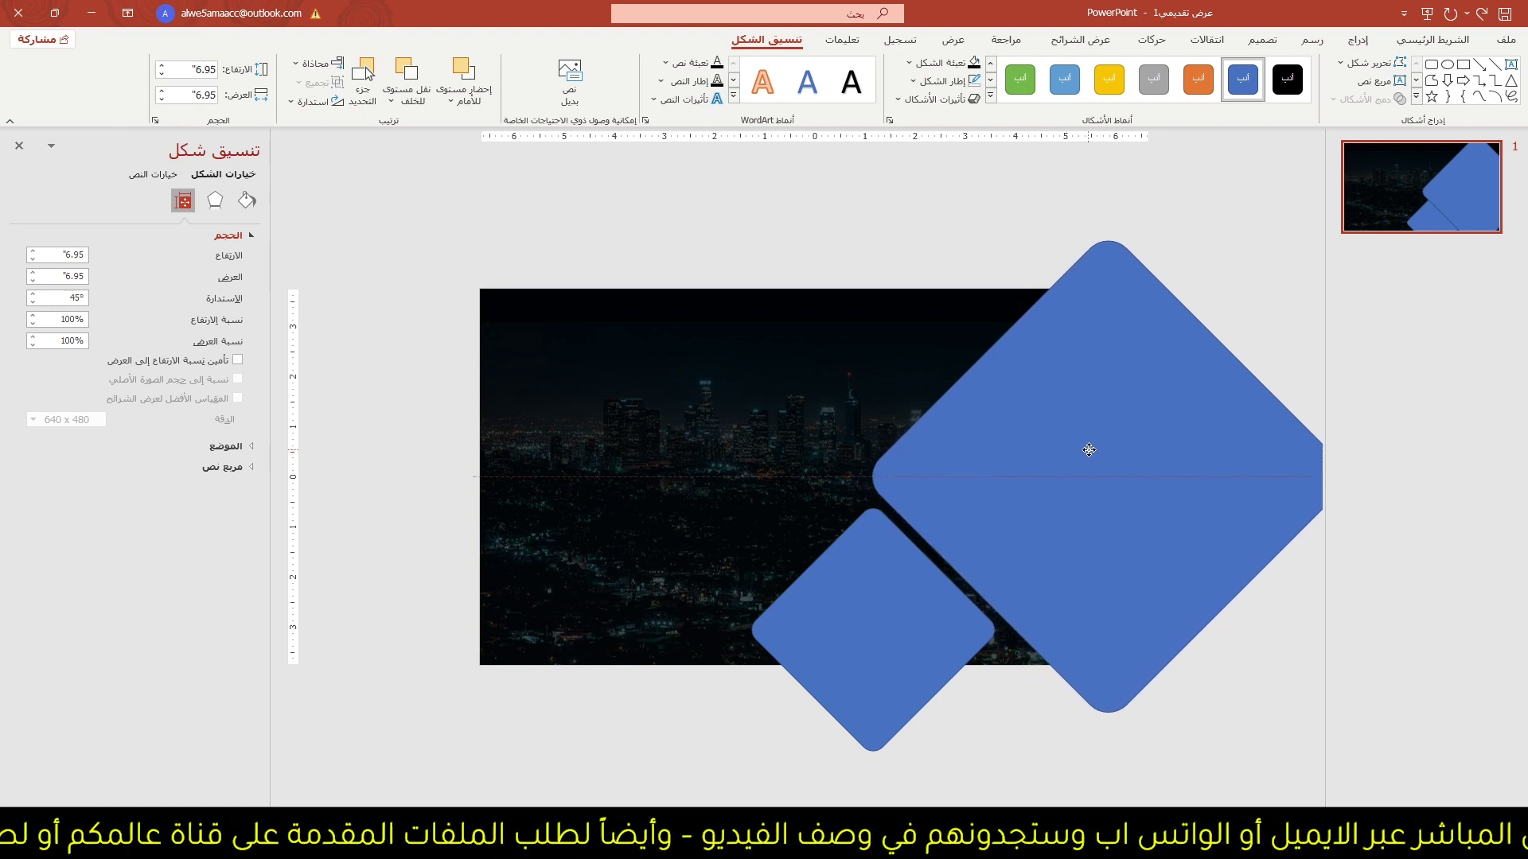
pyautogui.moveTo(1064, 452); pyautogui.dragTo(1067, 434)
pyautogui.moveTo(1064, 714); pyautogui.dragTo(1064, 744)
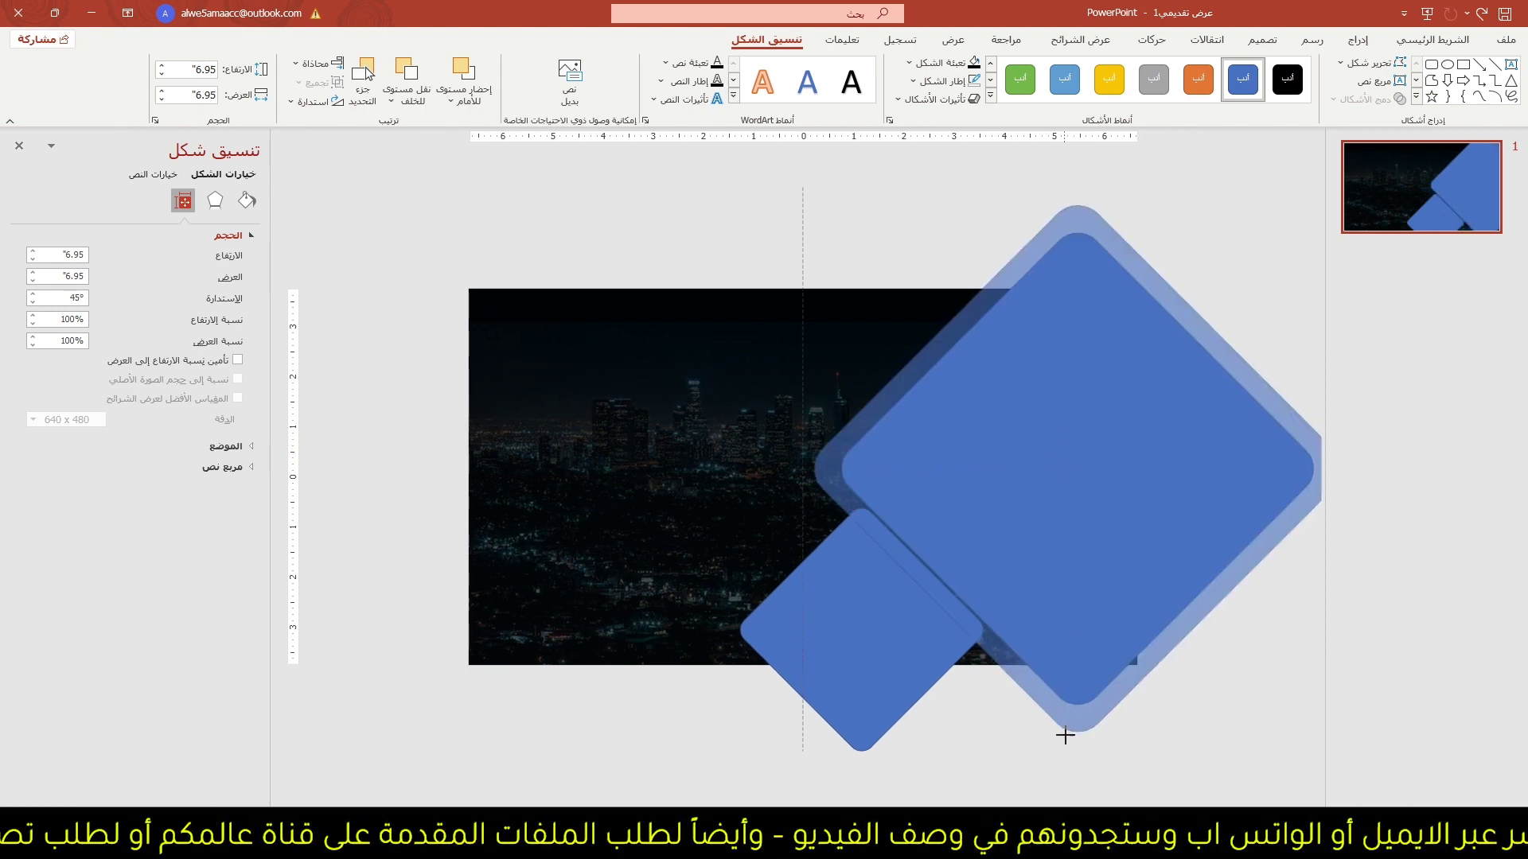
pyautogui.moveTo(974, 438); pyautogui.dragTo(974, 438)
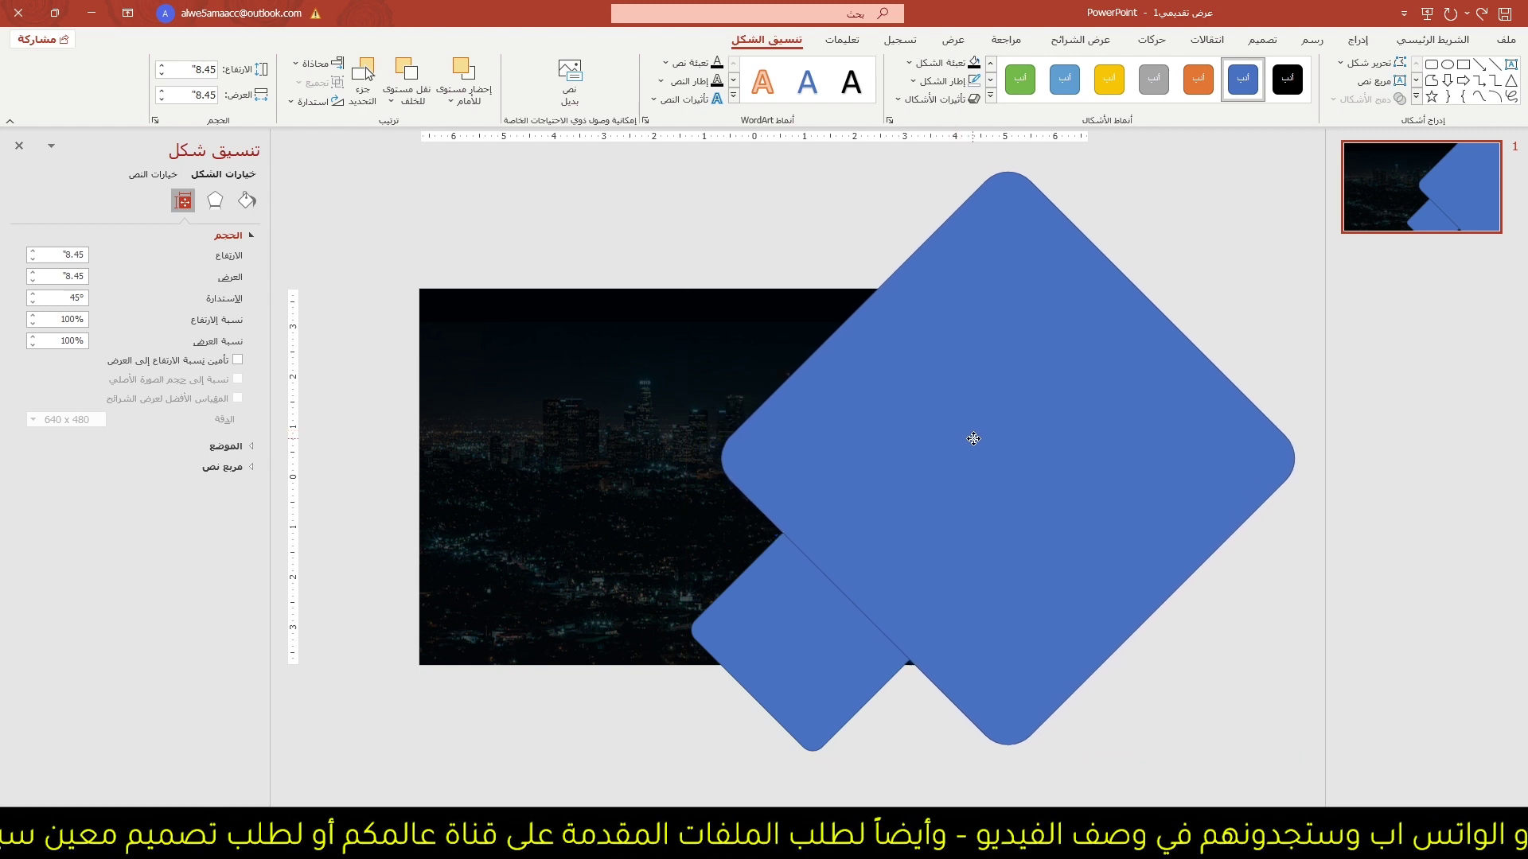
pyautogui.moveTo(974, 438); pyautogui.dragTo(1002, 440)
# - Resize the small diamond to 4.03 inches and move it onto the photo's bottom edge
pyautogui.click(812, 624)
pyautogui.moveTo(812, 624); pyautogui.dragTo(799, 622)
pyautogui.moveTo(780, 770); pyautogui.dragTo(779, 784)
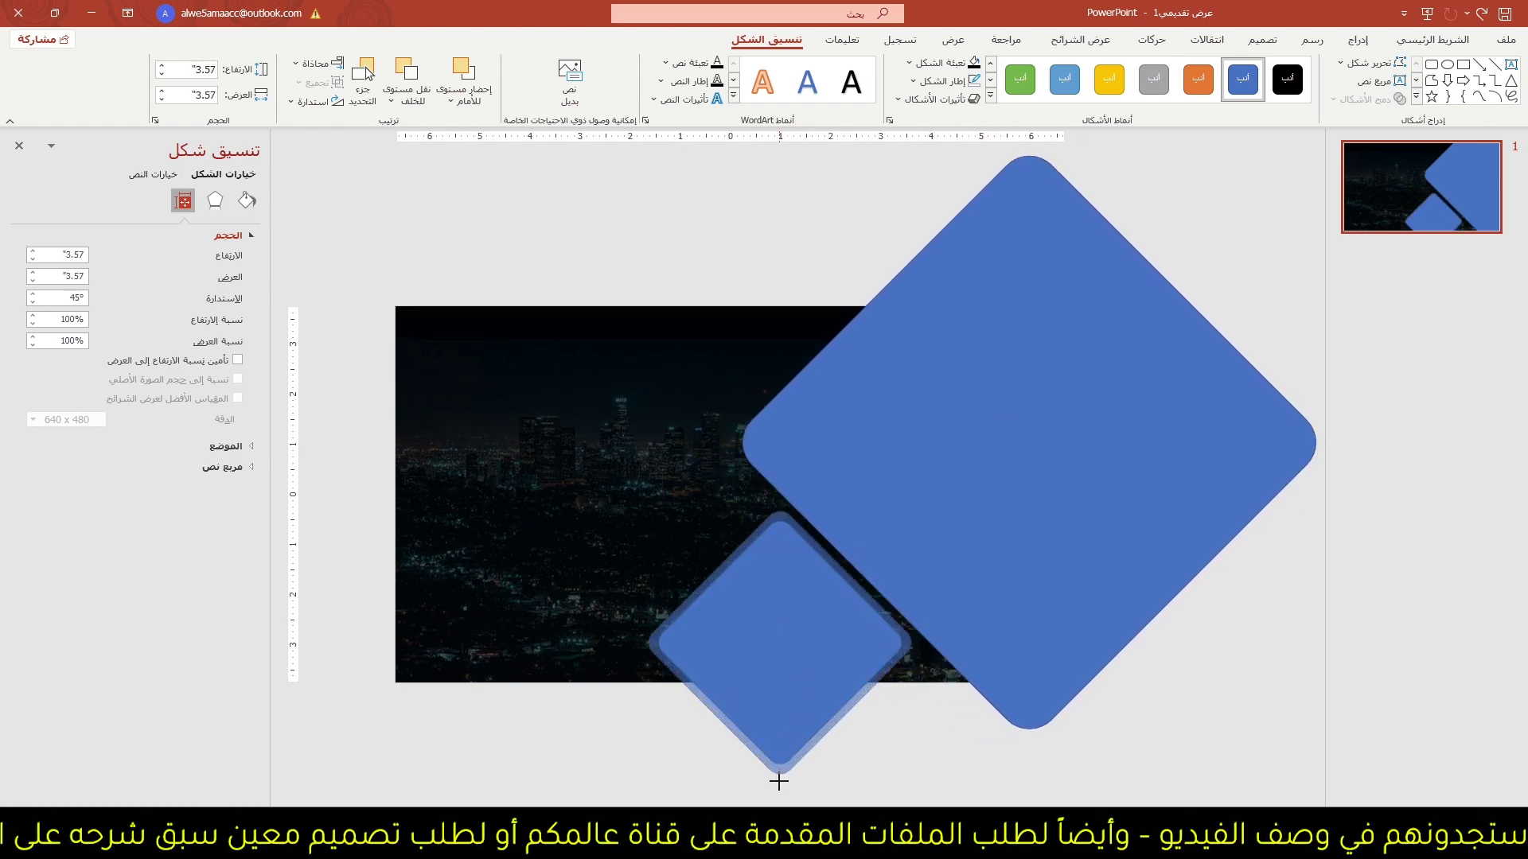
pyautogui.moveTo(816, 631)
pyautogui.mouseDown()
pyautogui.moveTo(804, 661)
pyautogui.moveTo(843, 678)
pyautogui.mouseUp()
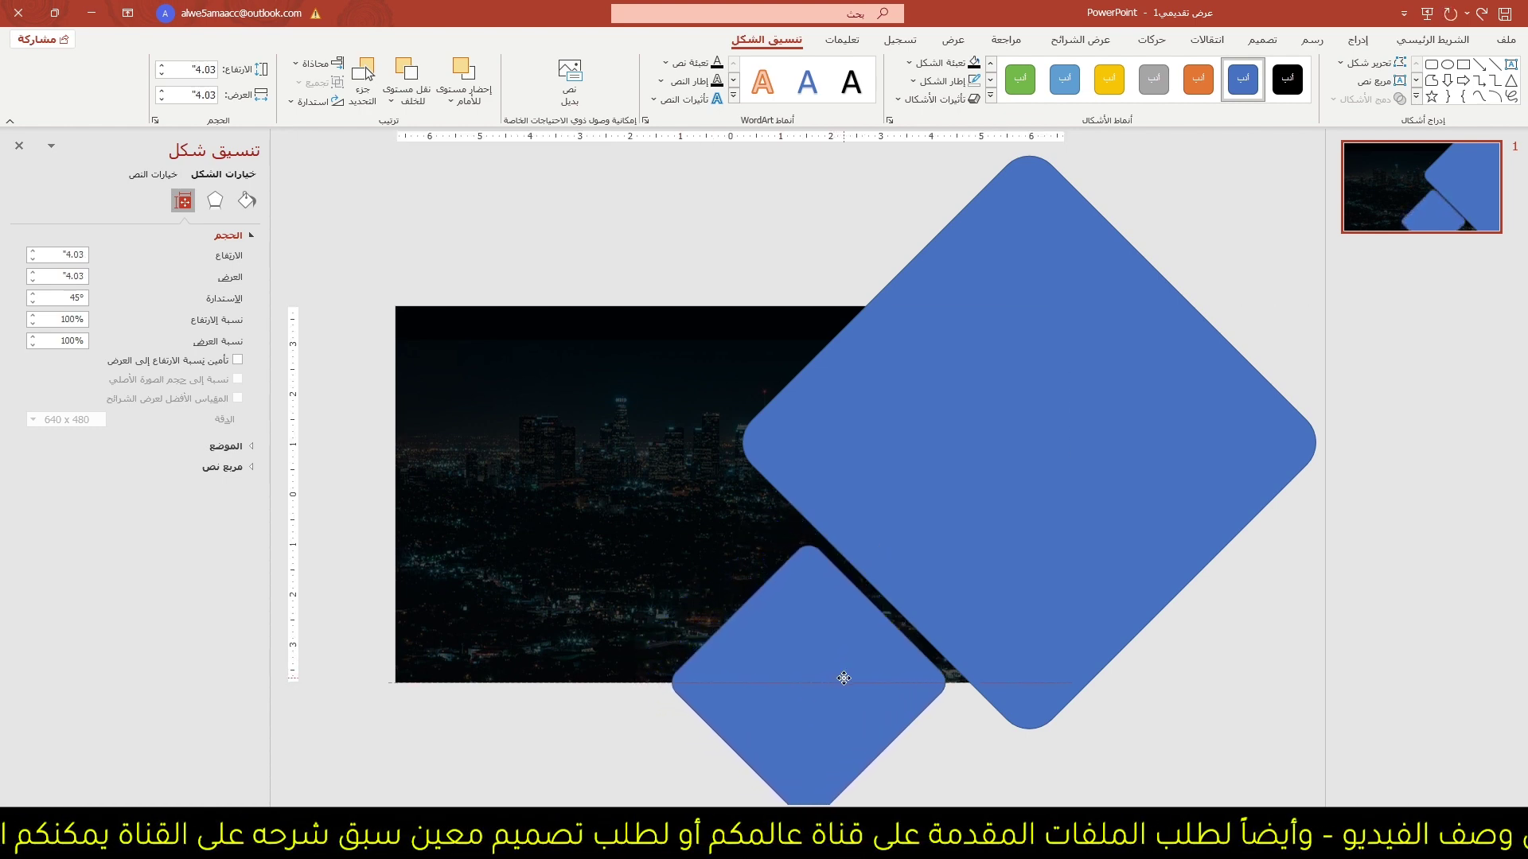
pyautogui.moveTo(843, 678); pyautogui.dragTo(839, 678)
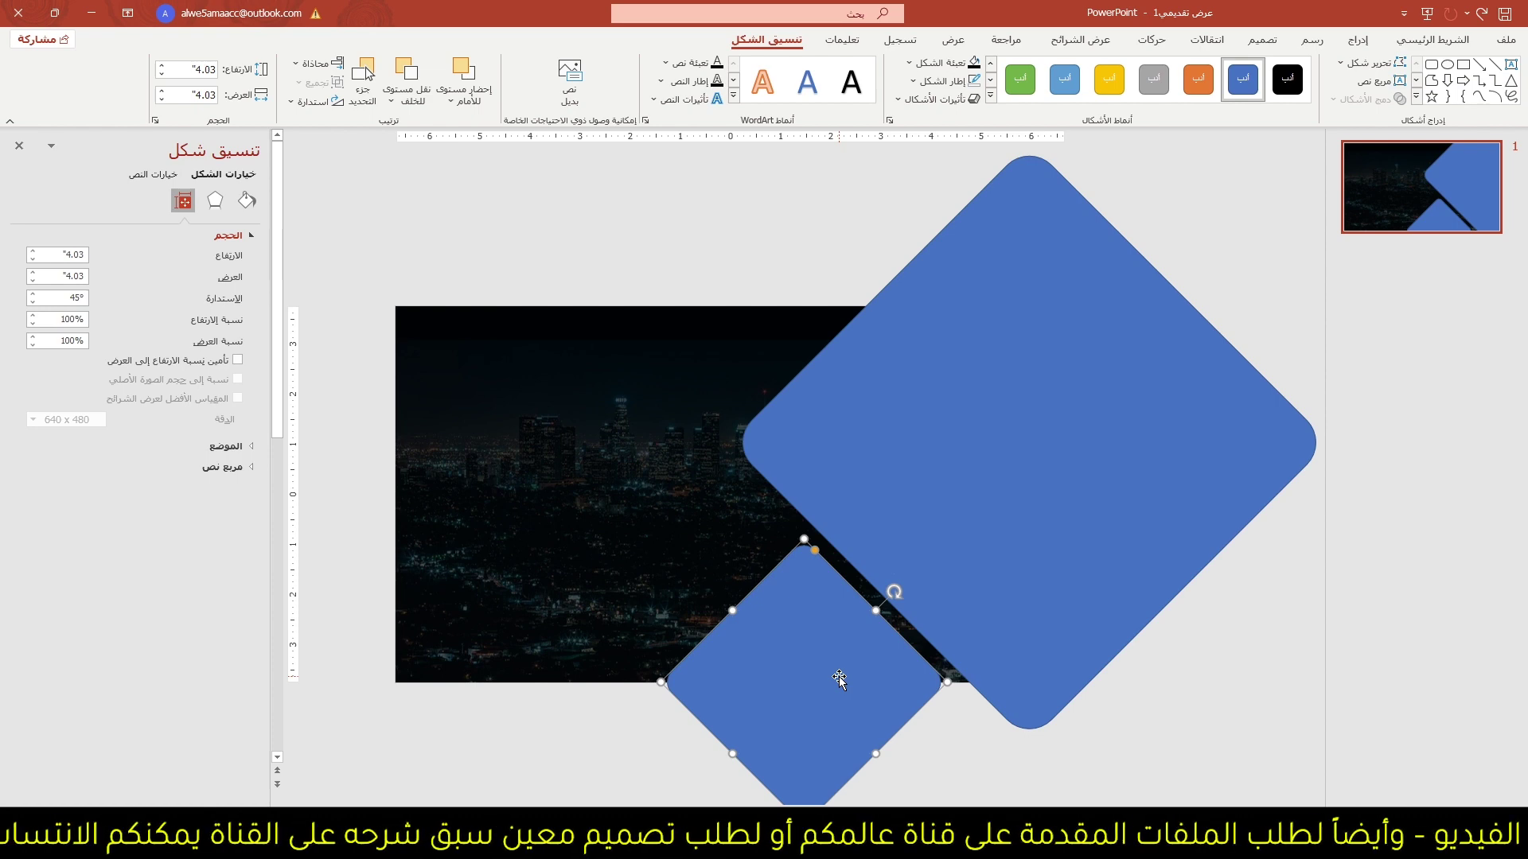
# - Remove the outline from both diamonds
pyautogui.keyDown('shift'); pyautogui.click(893, 468); pyautogui.keyUp('shift')
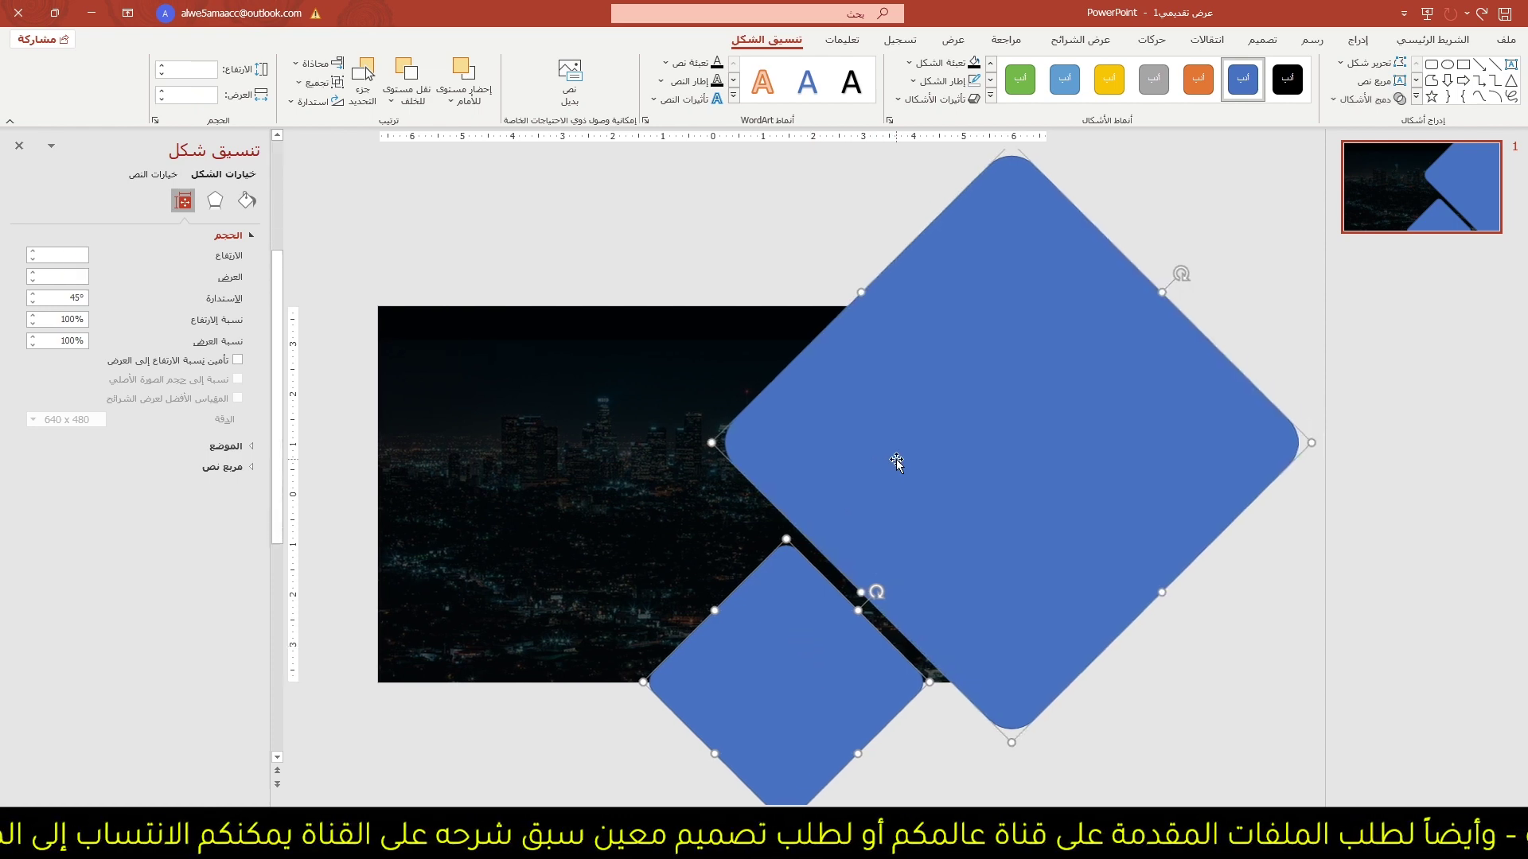
pyautogui.click(915, 80)
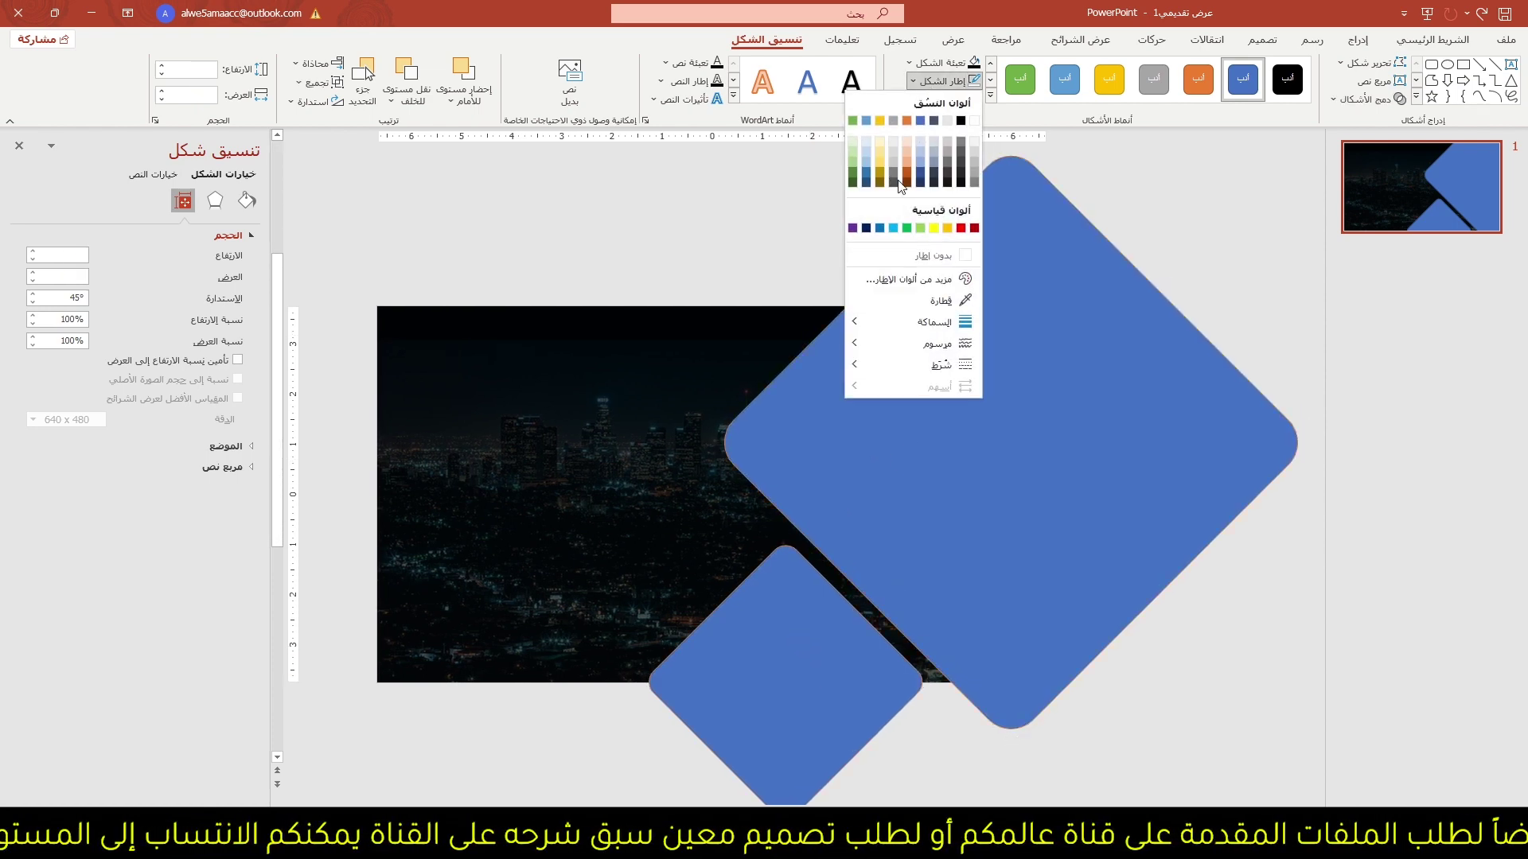
pyautogui.click(947, 254)
pyautogui.press('Escape')
pyautogui.click(1366, 40)
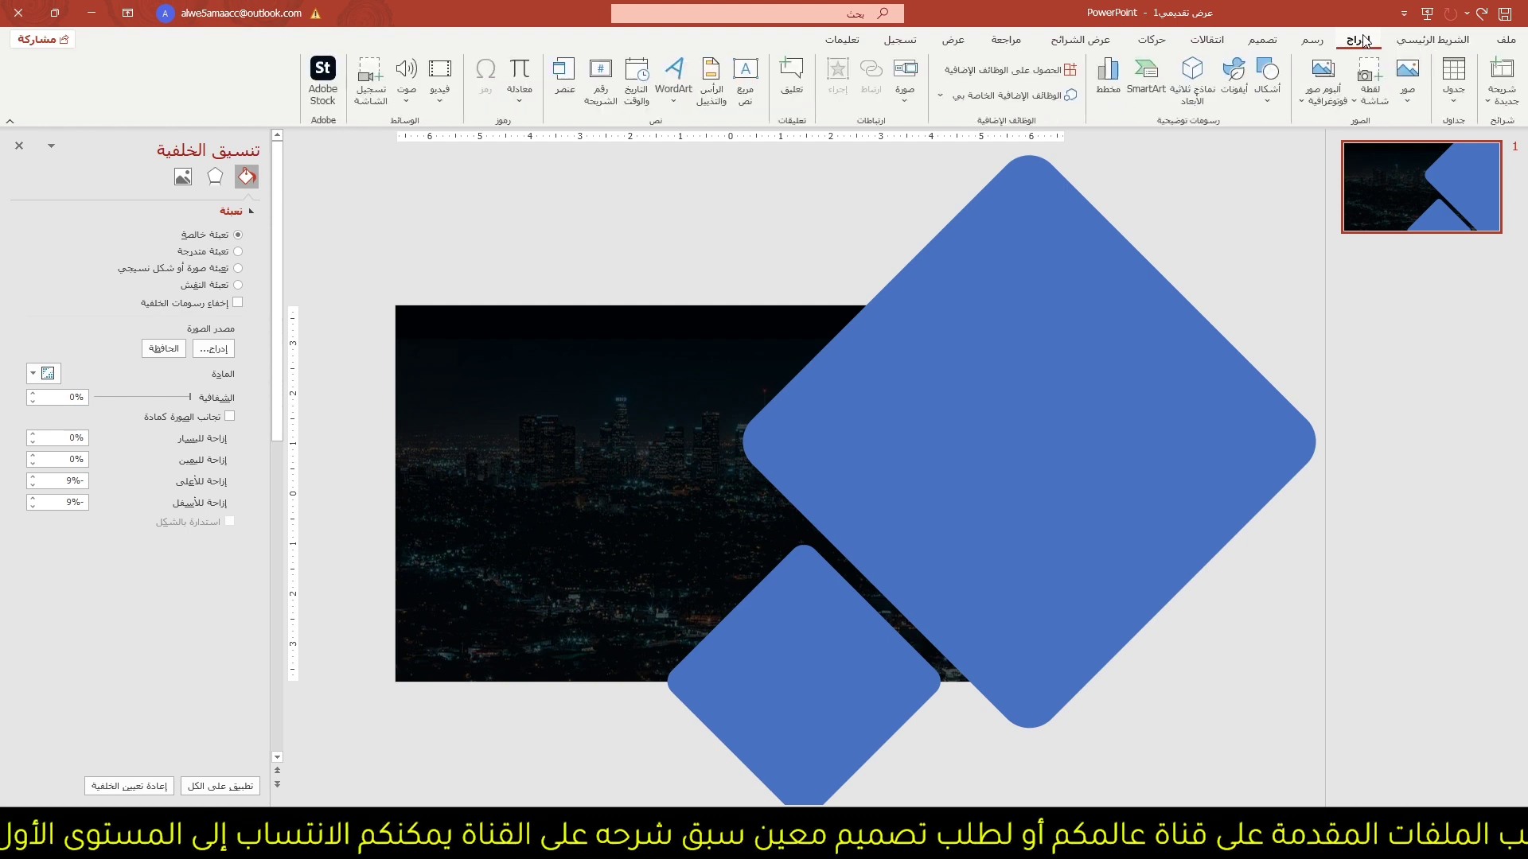
# - Draw a blue rectangle along the photo's top edge and copy it below the bottom edge
pyautogui.click(1269, 83)
pyautogui.click(1241, 144)
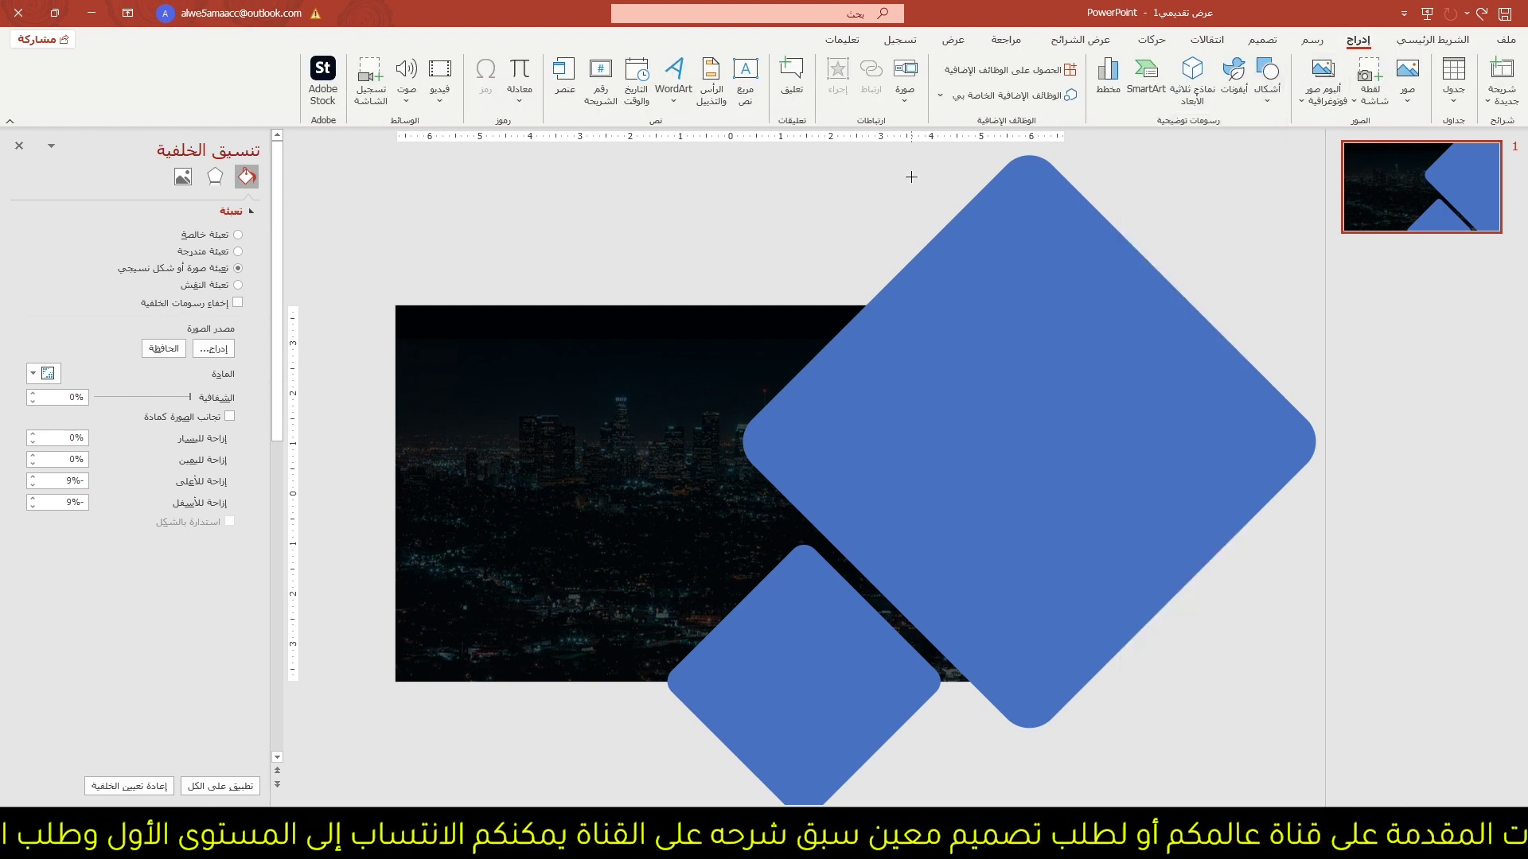
pyautogui.scroll(-2, 912, 177)
pyautogui.moveTo(814, 177)
pyautogui.mouseDown()
pyautogui.moveTo(1194, 306)
pyautogui.moveTo(1216, 335)
pyautogui.mouseUp()
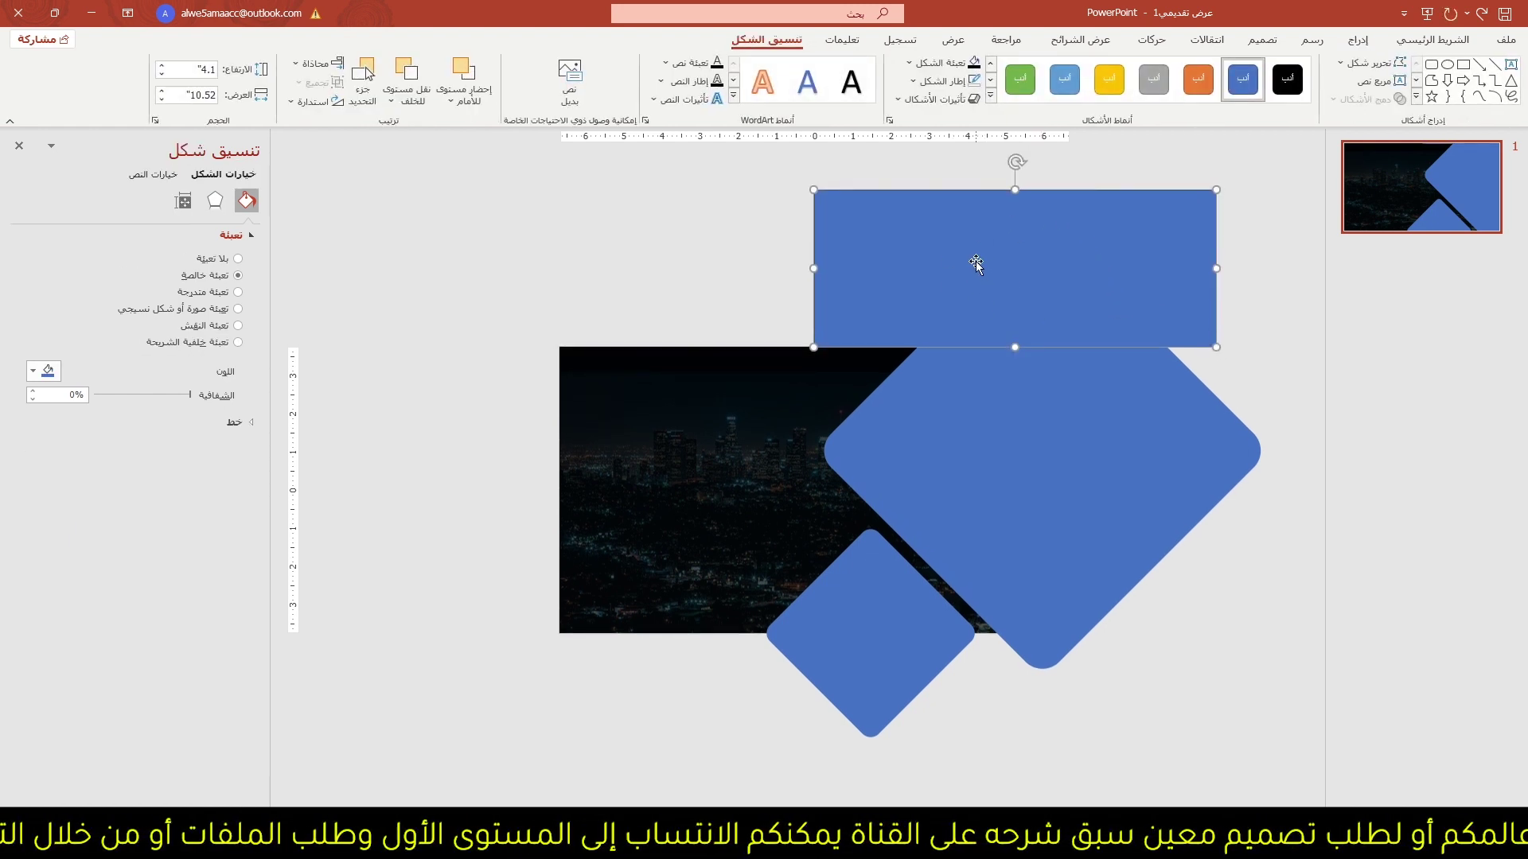
pyautogui.moveTo(976, 261)
pyautogui.mouseDown()
pyautogui.moveTo(832, 682)
pyautogui.moveTo(891, 680)
pyautogui.mouseUp()
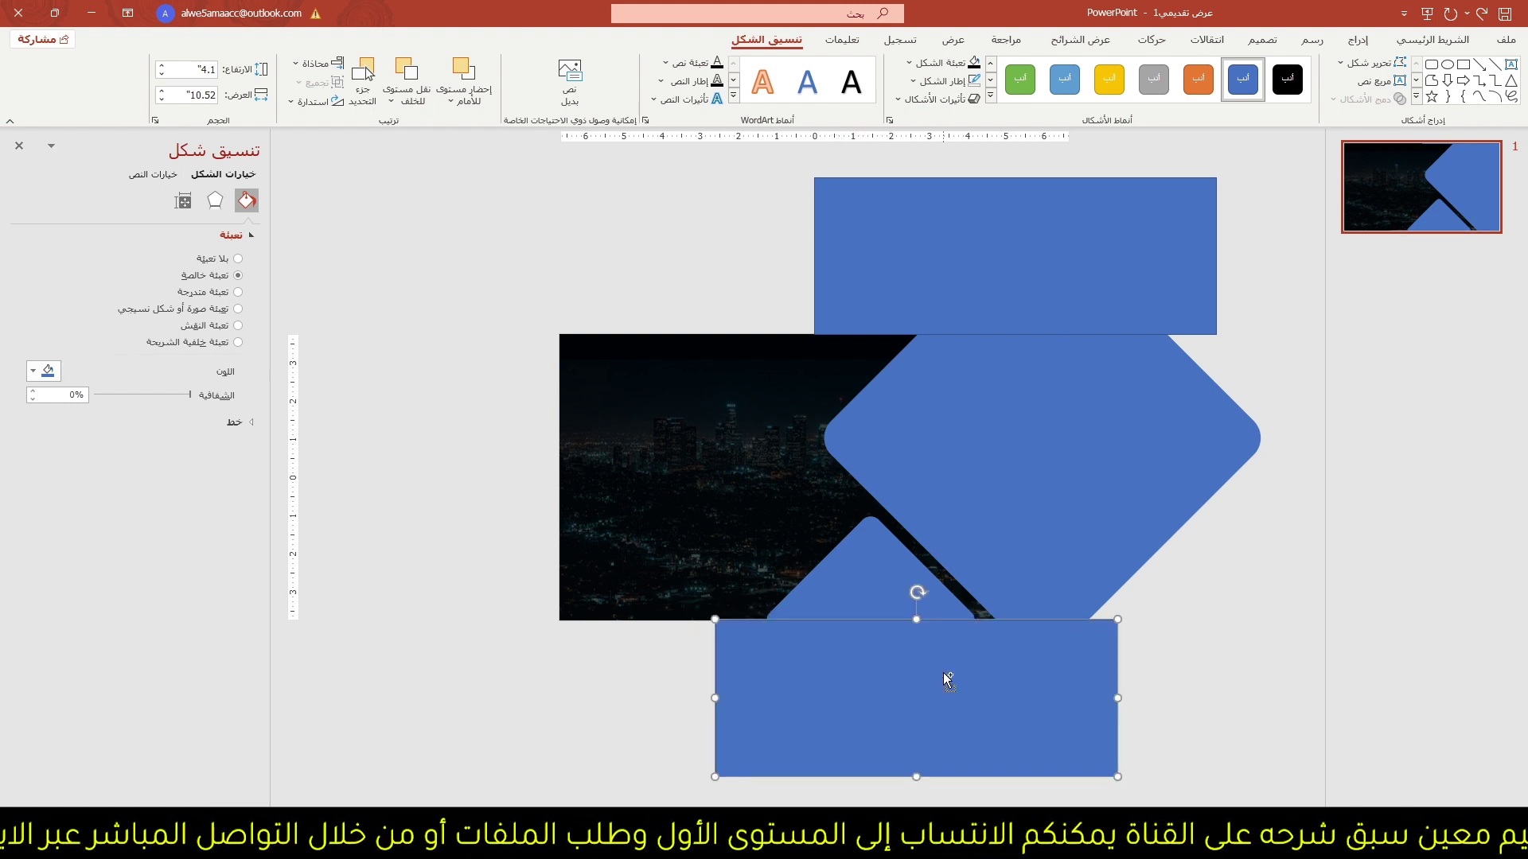
pyautogui.moveTo(815, 656); pyautogui.dragTo(814, 654)
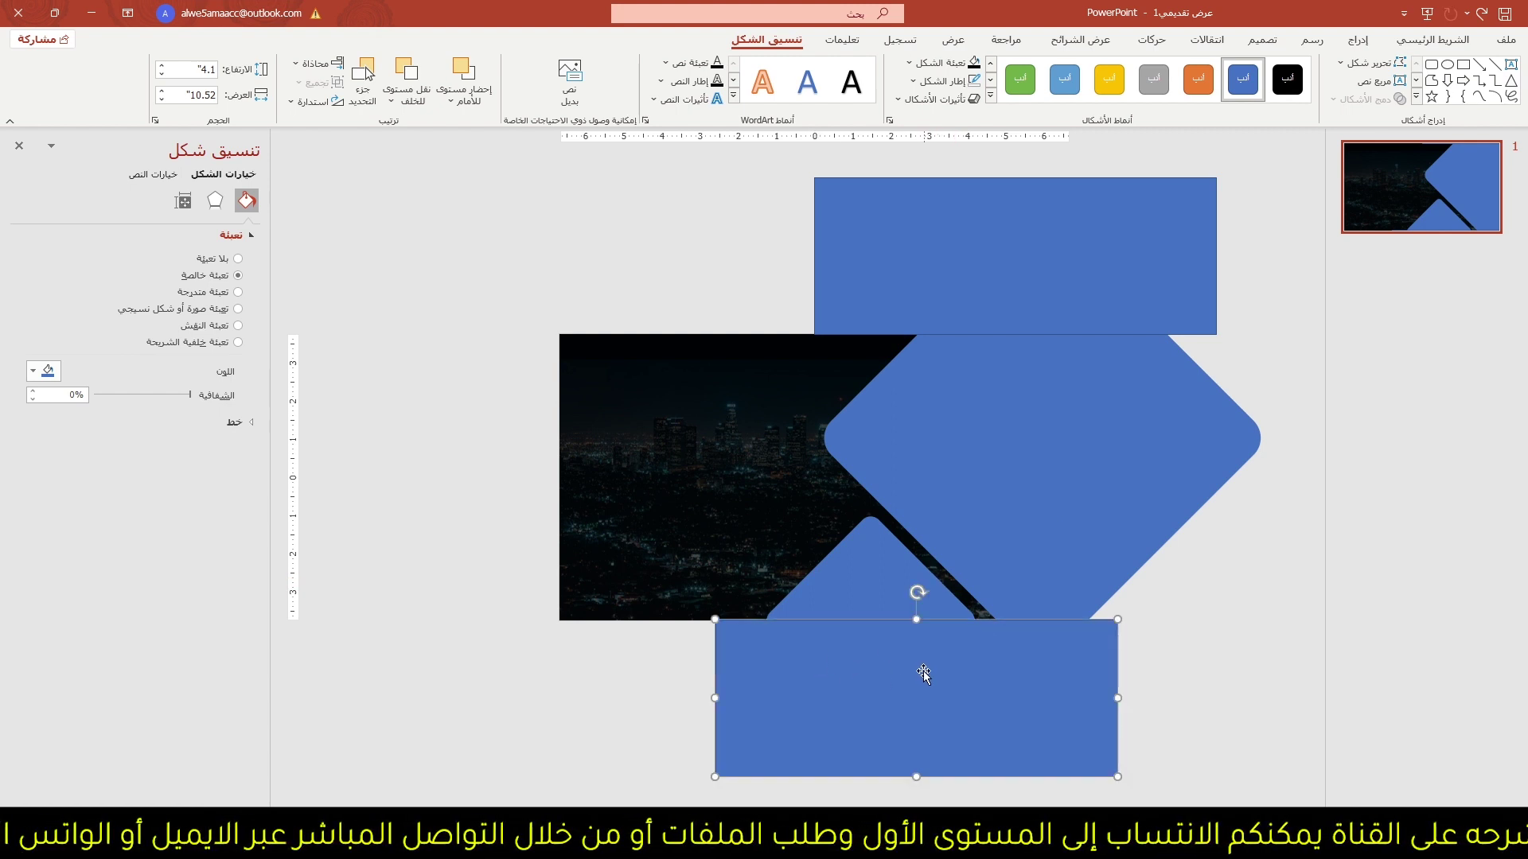
# - Make the large diamond 30% transparent and draw a tall rectangle over the right edge
pyautogui.click(1067, 431)
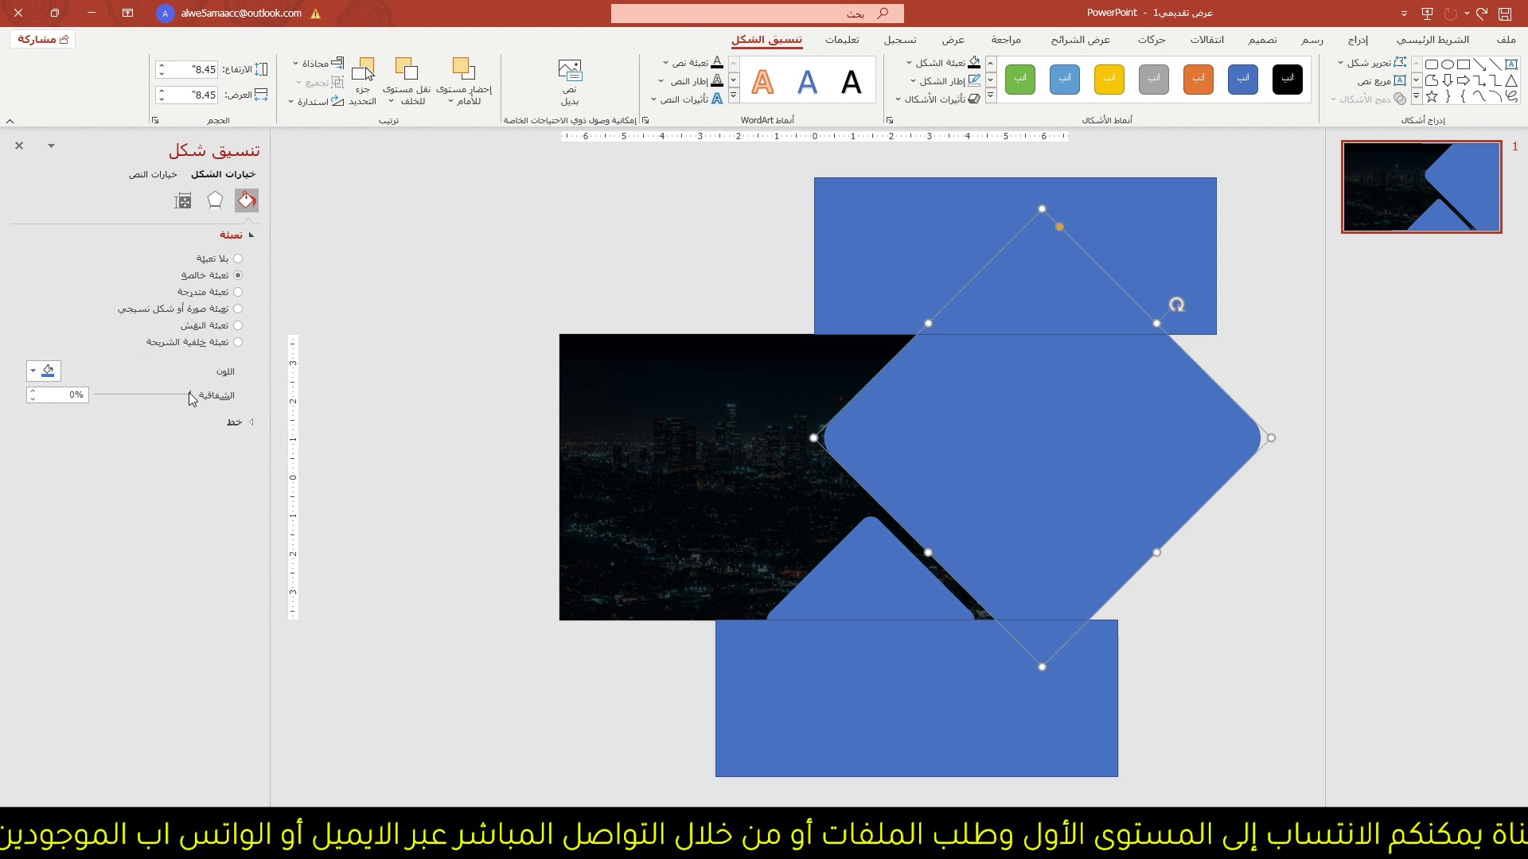
pyautogui.moveTo(192, 395); pyautogui.dragTo(162, 395)
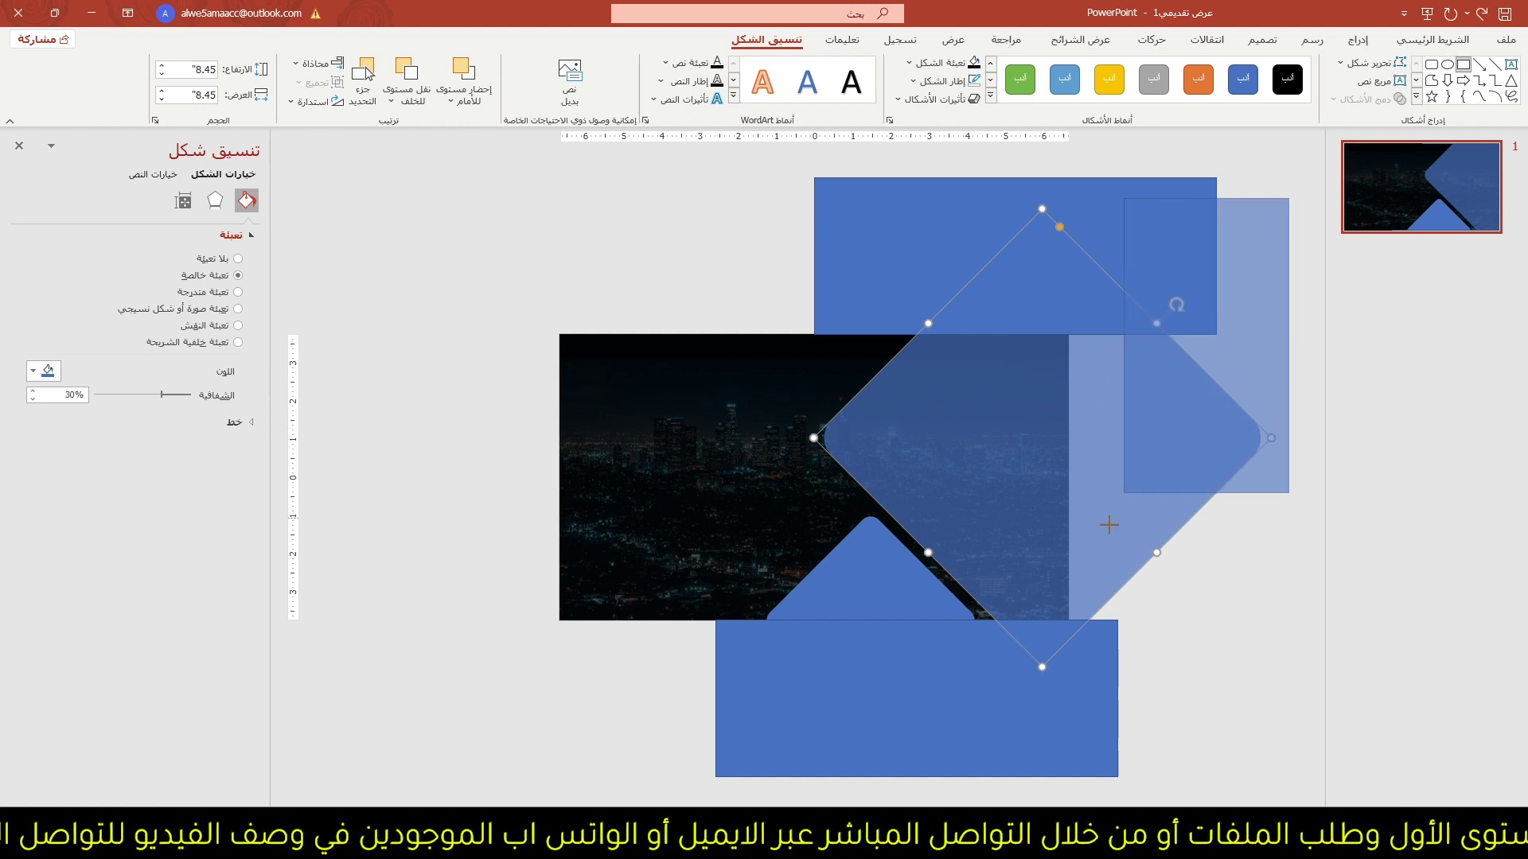
pyautogui.moveTo(1286, 202)
pyautogui.mouseDown()
pyautogui.moveTo(1066, 677)
pyautogui.moveTo(1068, 720)
pyautogui.mouseUp()
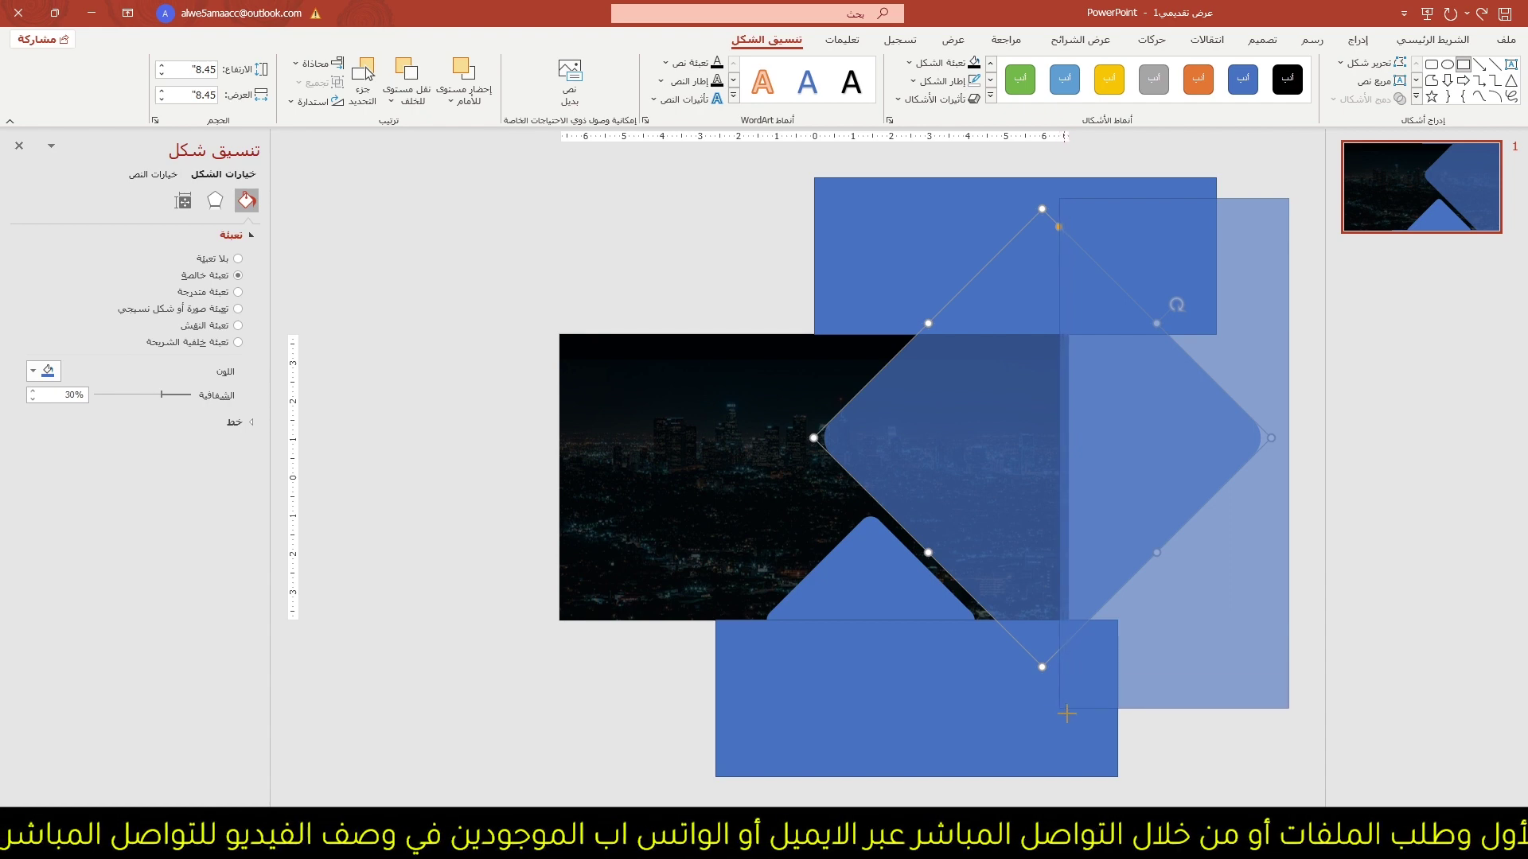
pyautogui.moveTo(1068, 720); pyautogui.dragTo(1068, 720)
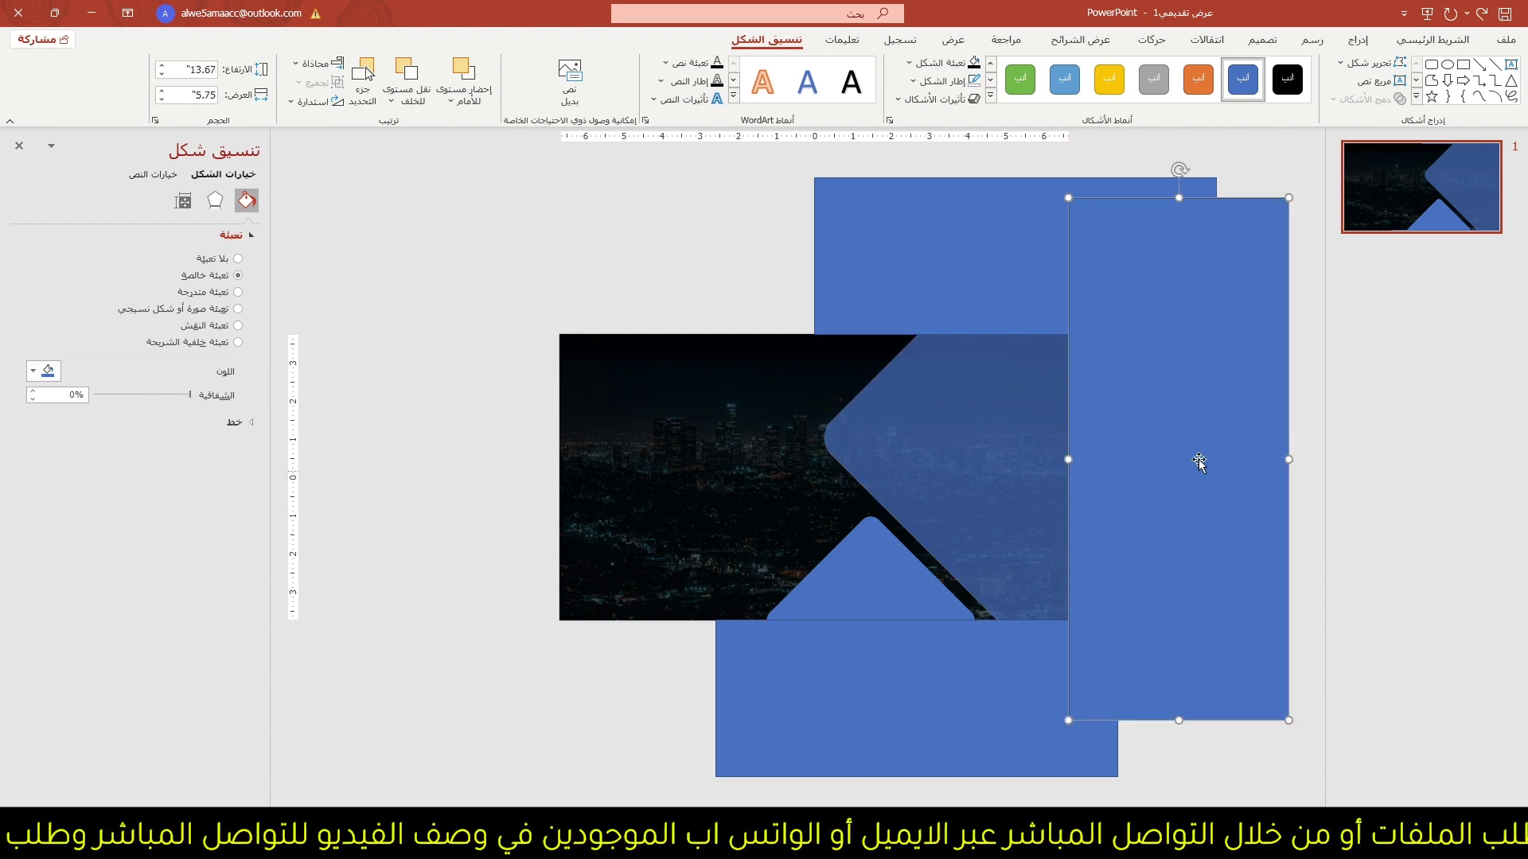
pyautogui.keyDown('ctrl'); pyautogui.scroll(-3, 1201, 404); pyautogui.keyUp('ctrl')
pyautogui.moveTo(656, 733); pyautogui.dragTo(1162, 556)
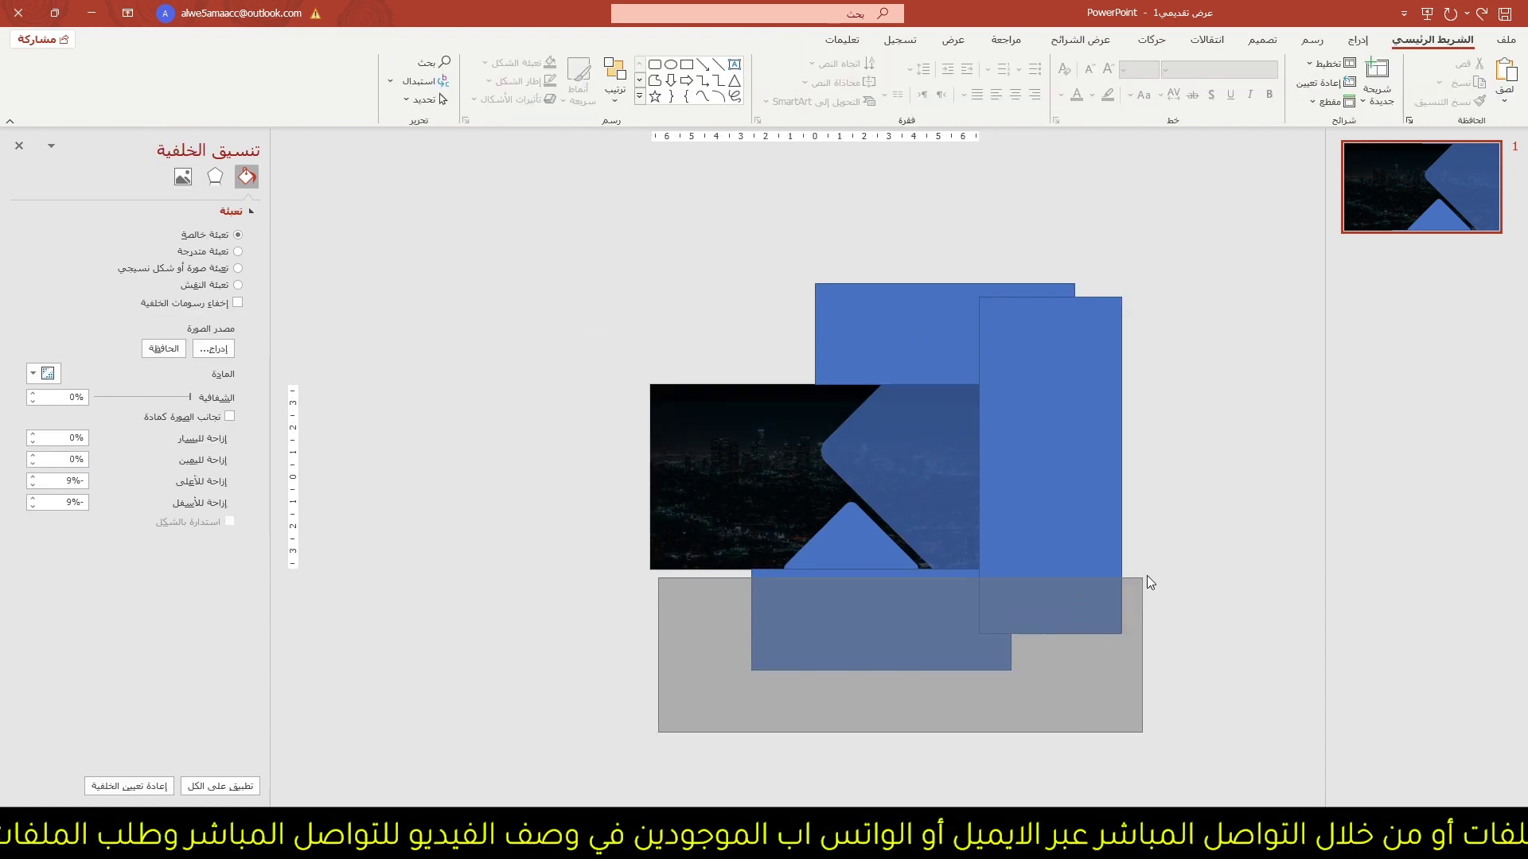
# - Subtract the top rectangle from the large diamond with Merge Shapes
pyautogui.keyDown('shift'); pyautogui.click(1030, 535); pyautogui.keyUp('shift')
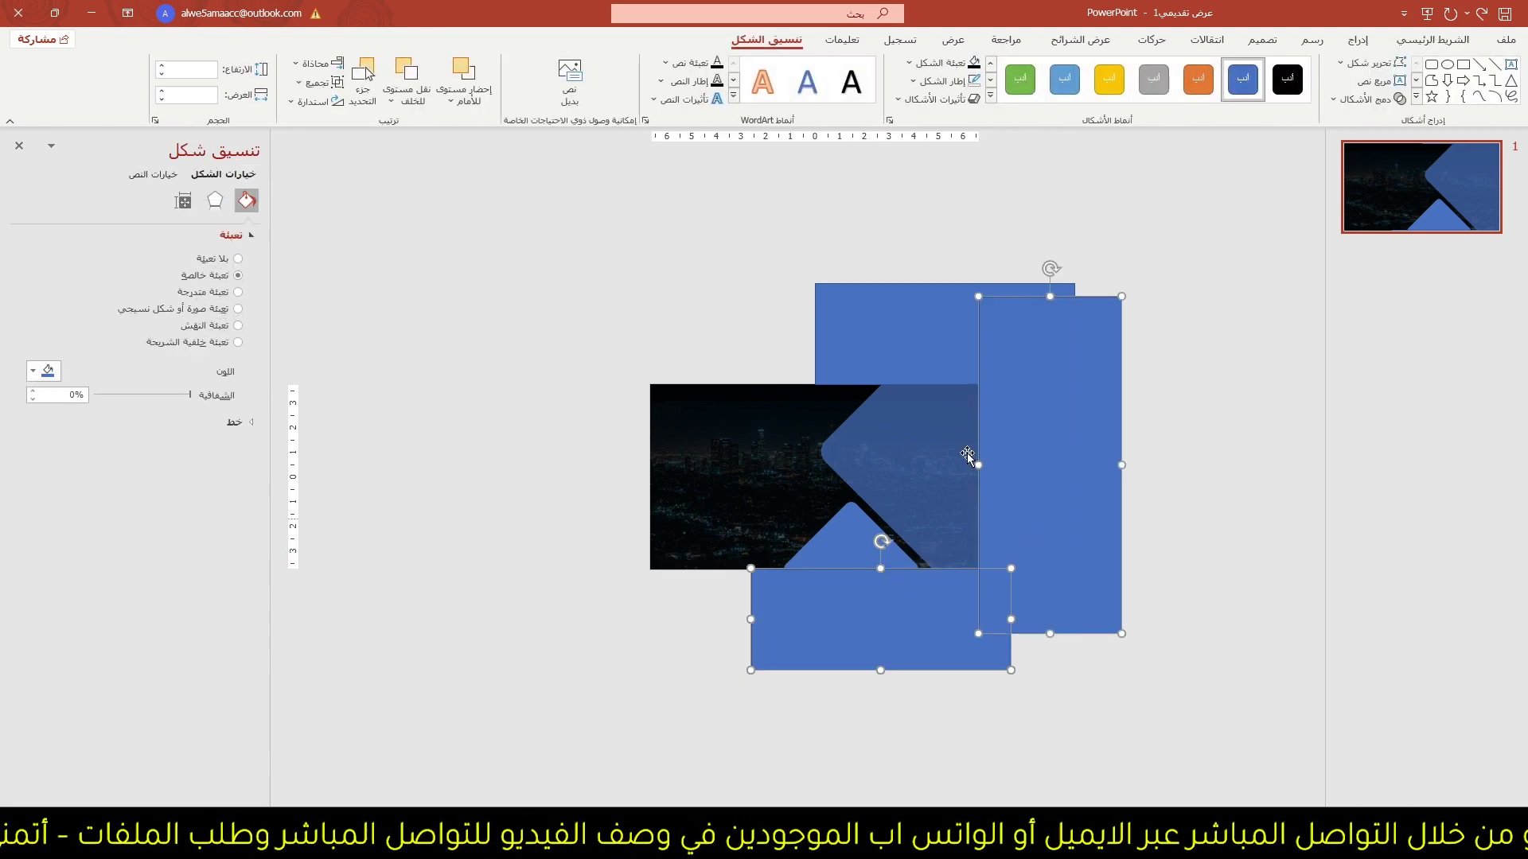
pyautogui.keyDown('shift'); pyautogui.click(921, 342); pyautogui.keyUp('shift')
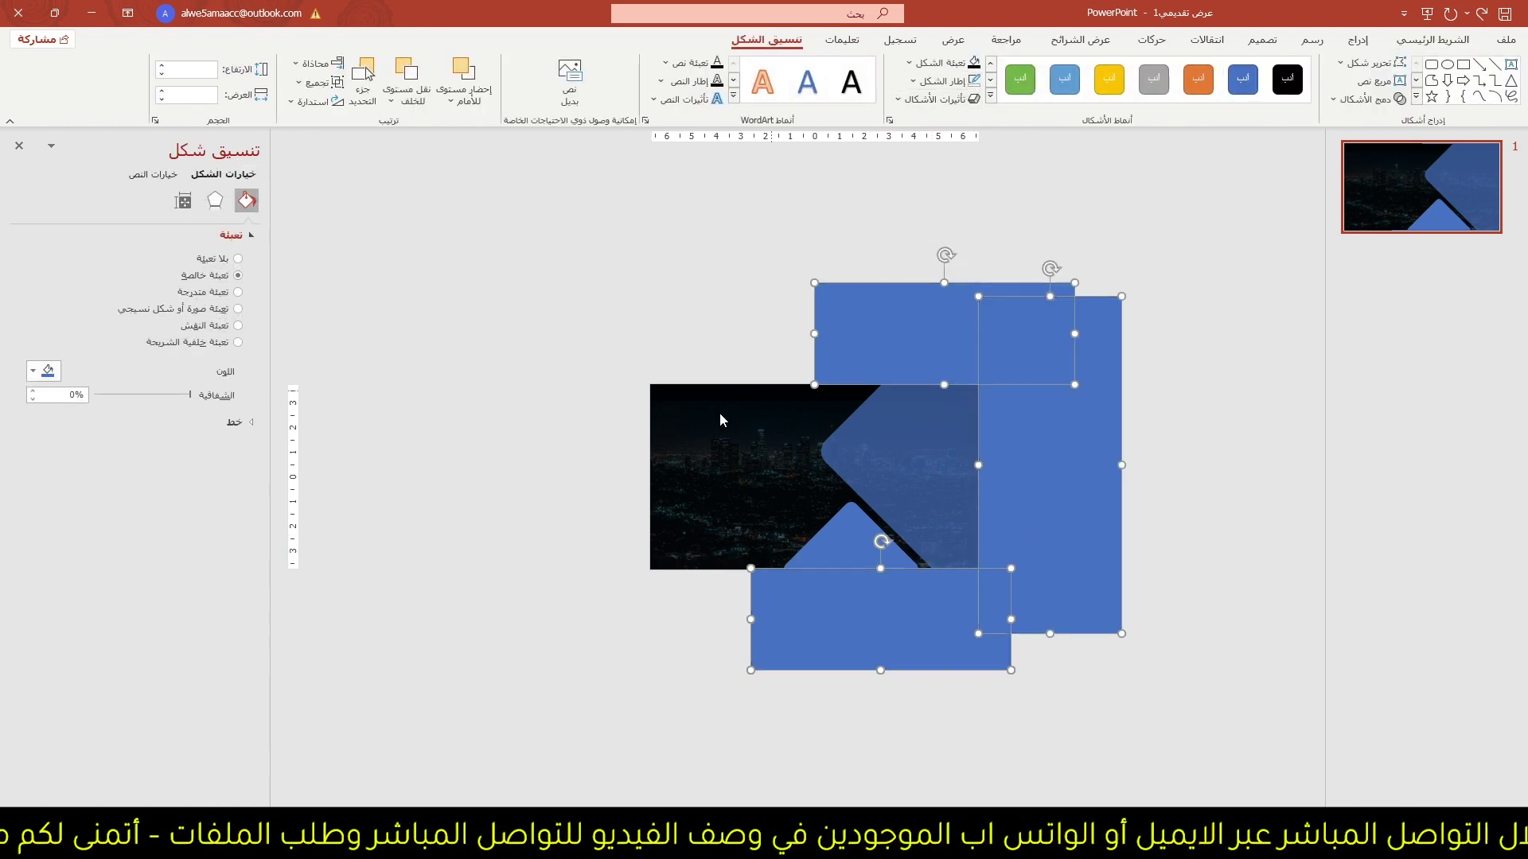
pyautogui.click(708, 328)
pyautogui.click(923, 449)
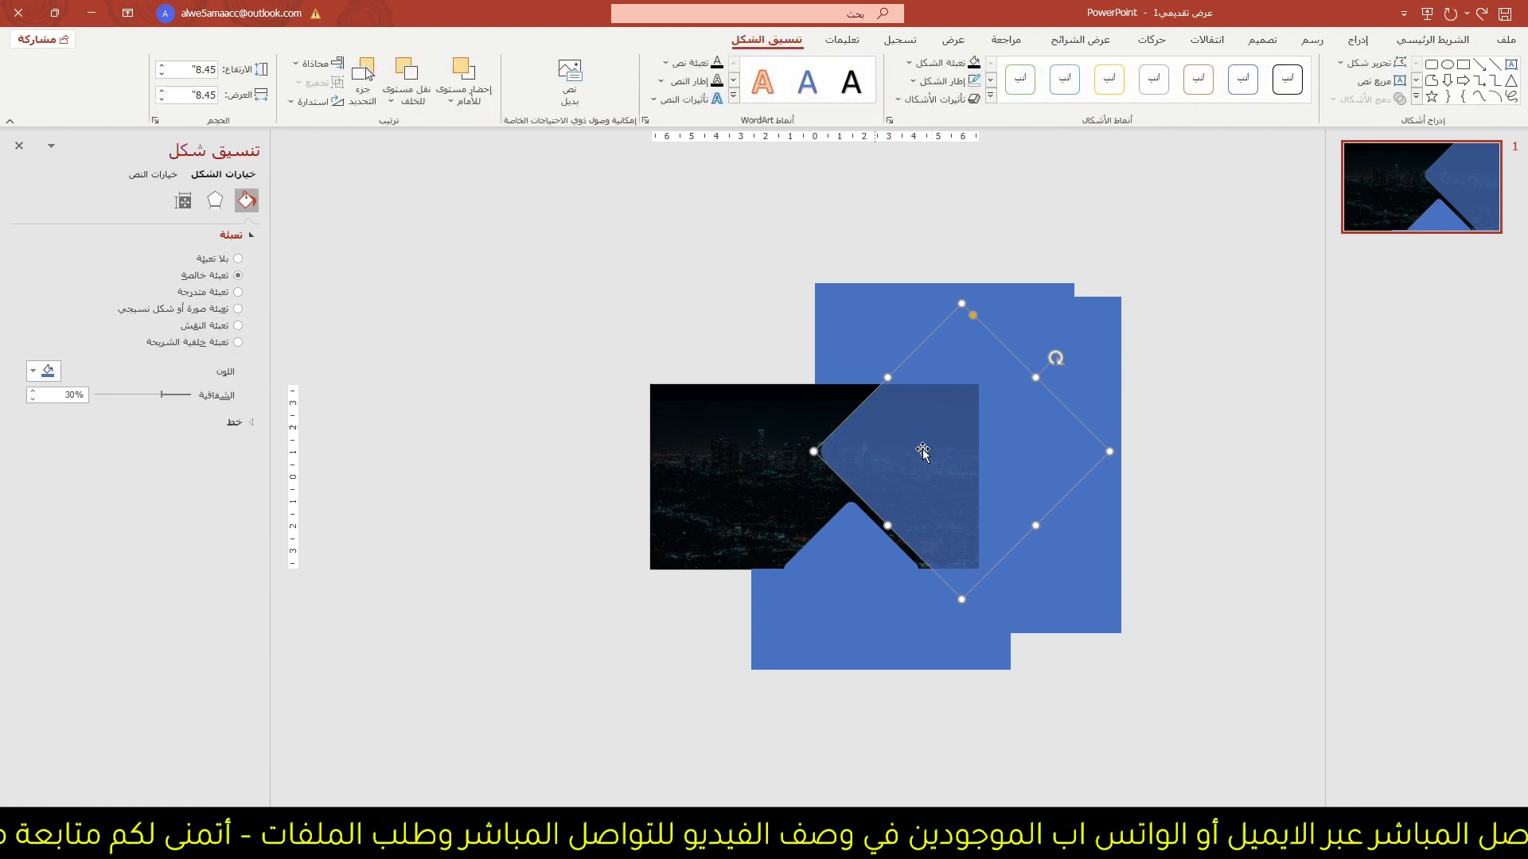
pyautogui.keyDown('shift'); pyautogui.click(864, 318); pyautogui.keyUp('shift')
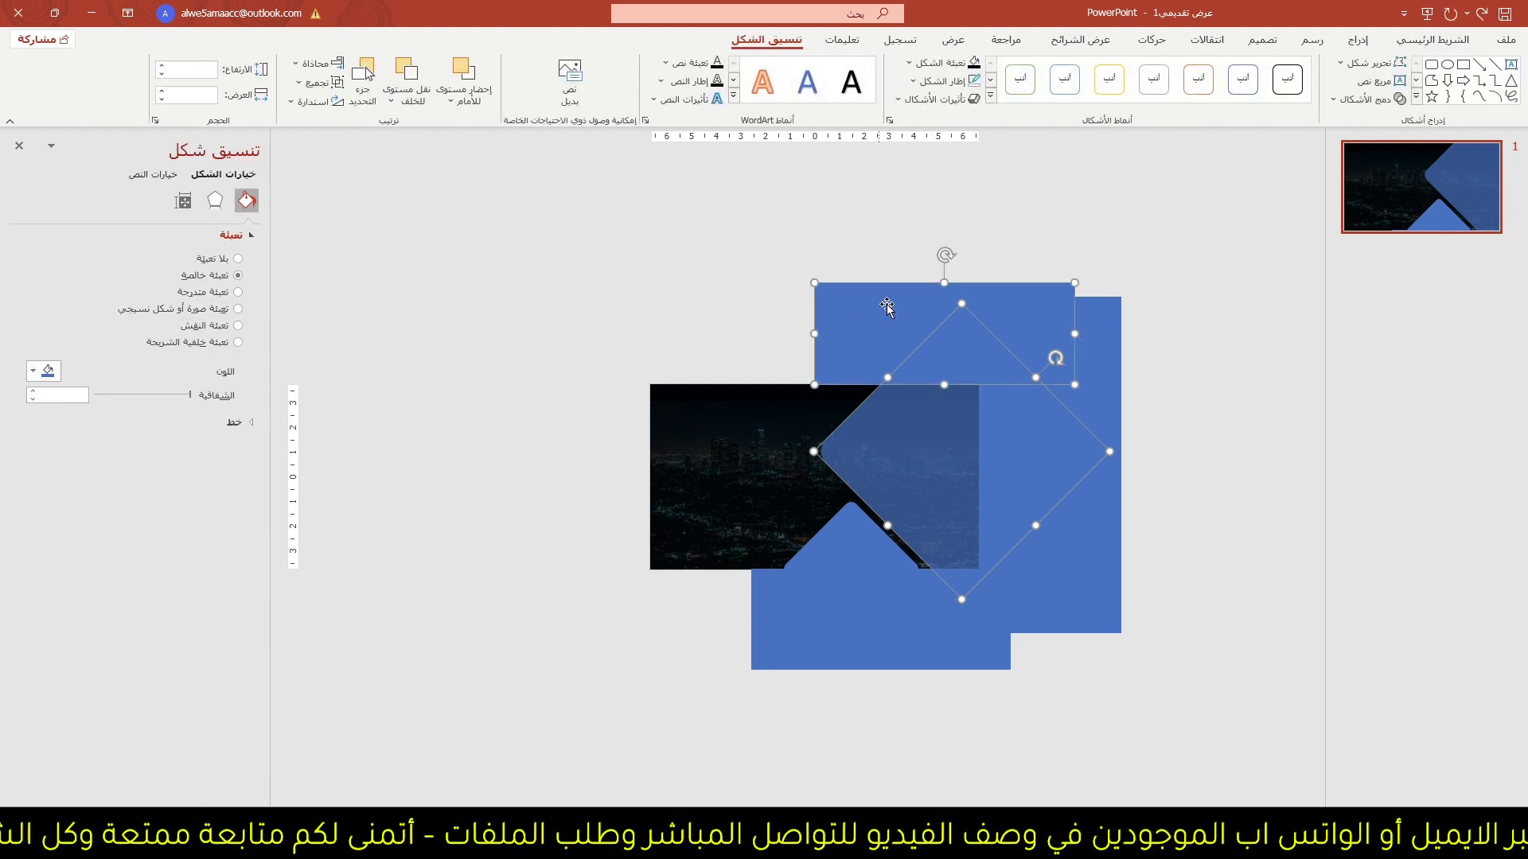
pyautogui.click(1371, 100)
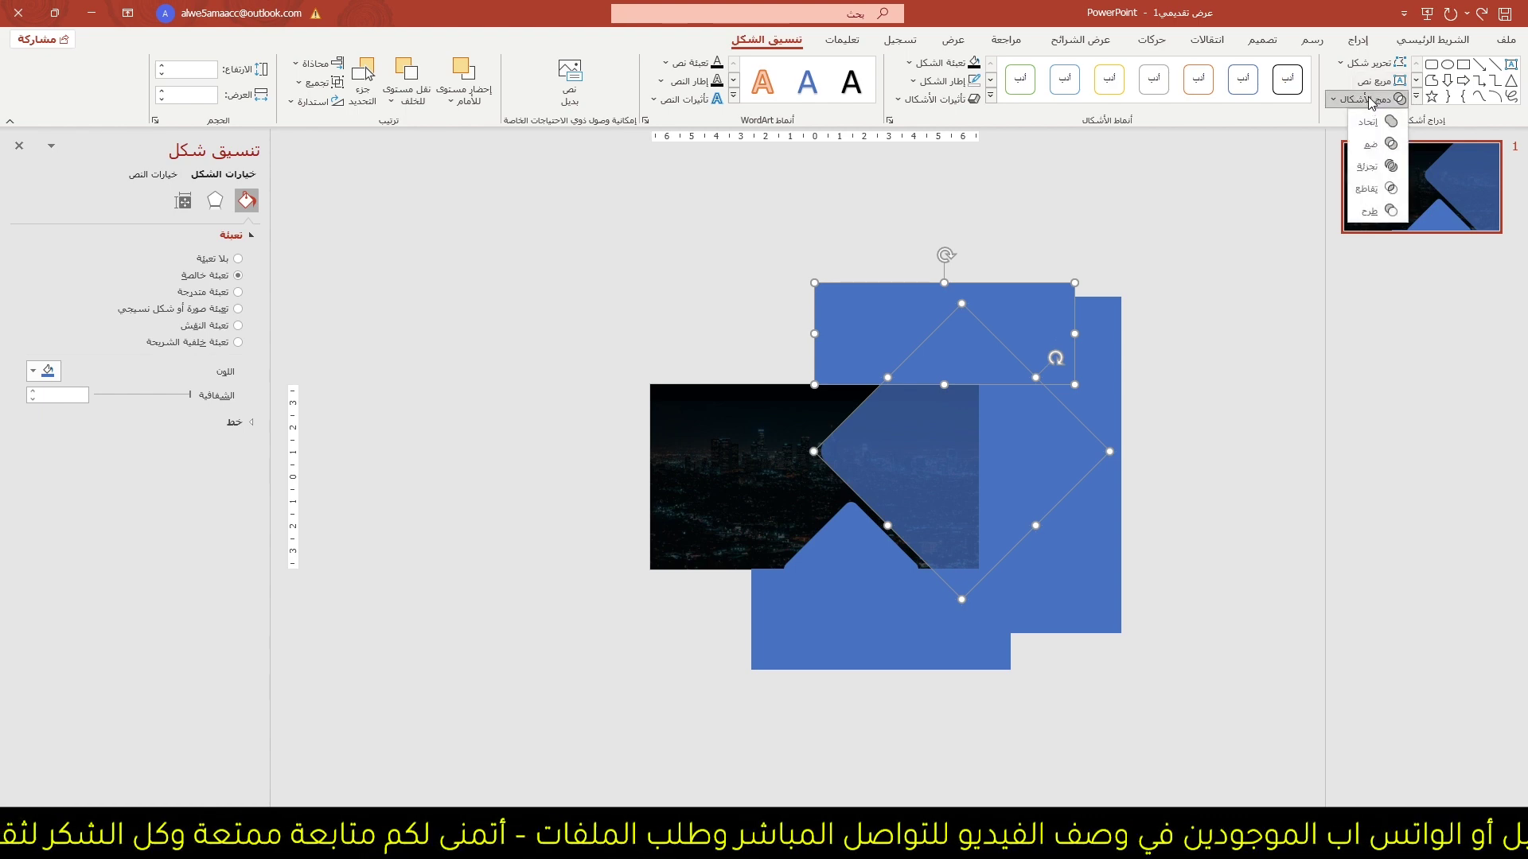
pyautogui.click(1369, 211)
# - Subtract the tall right rectangle from the large diamond
pyautogui.click(815, 244)
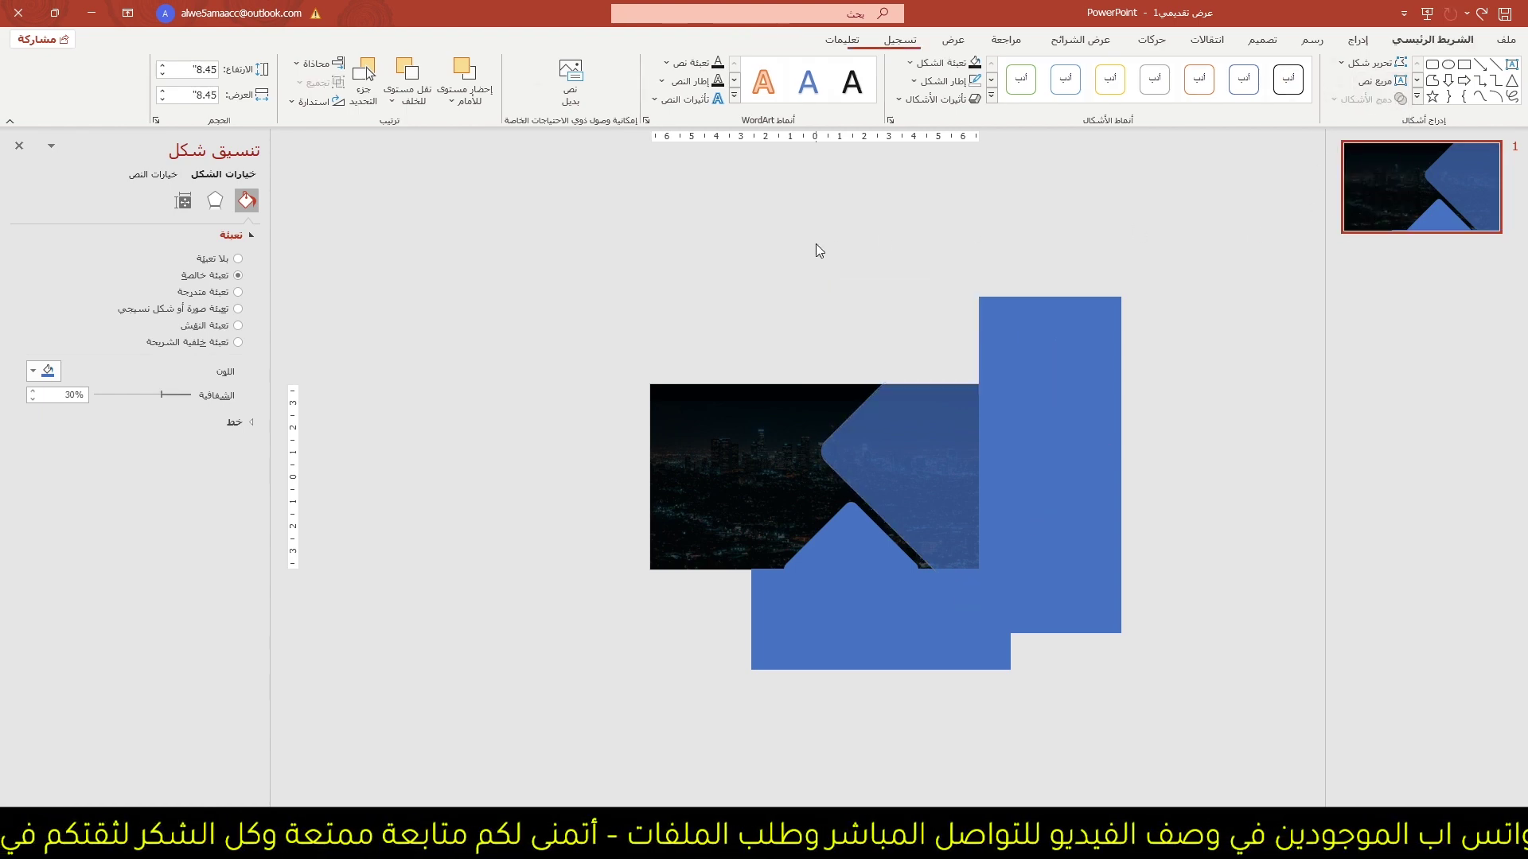
pyautogui.click(903, 482)
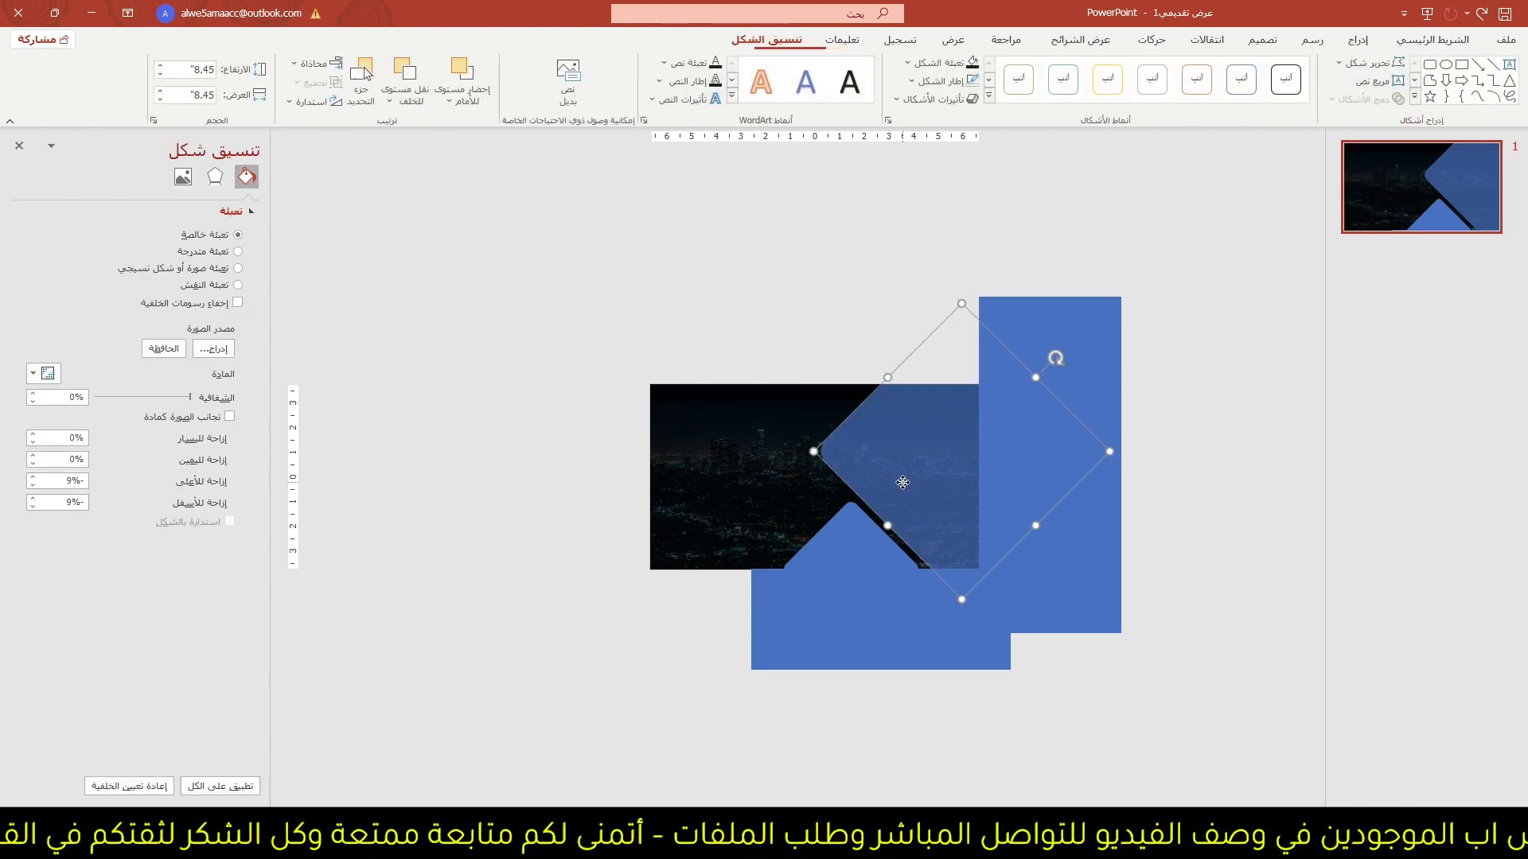
pyautogui.keyDown('shift'); pyautogui.click(1072, 530); pyautogui.keyUp('shift')
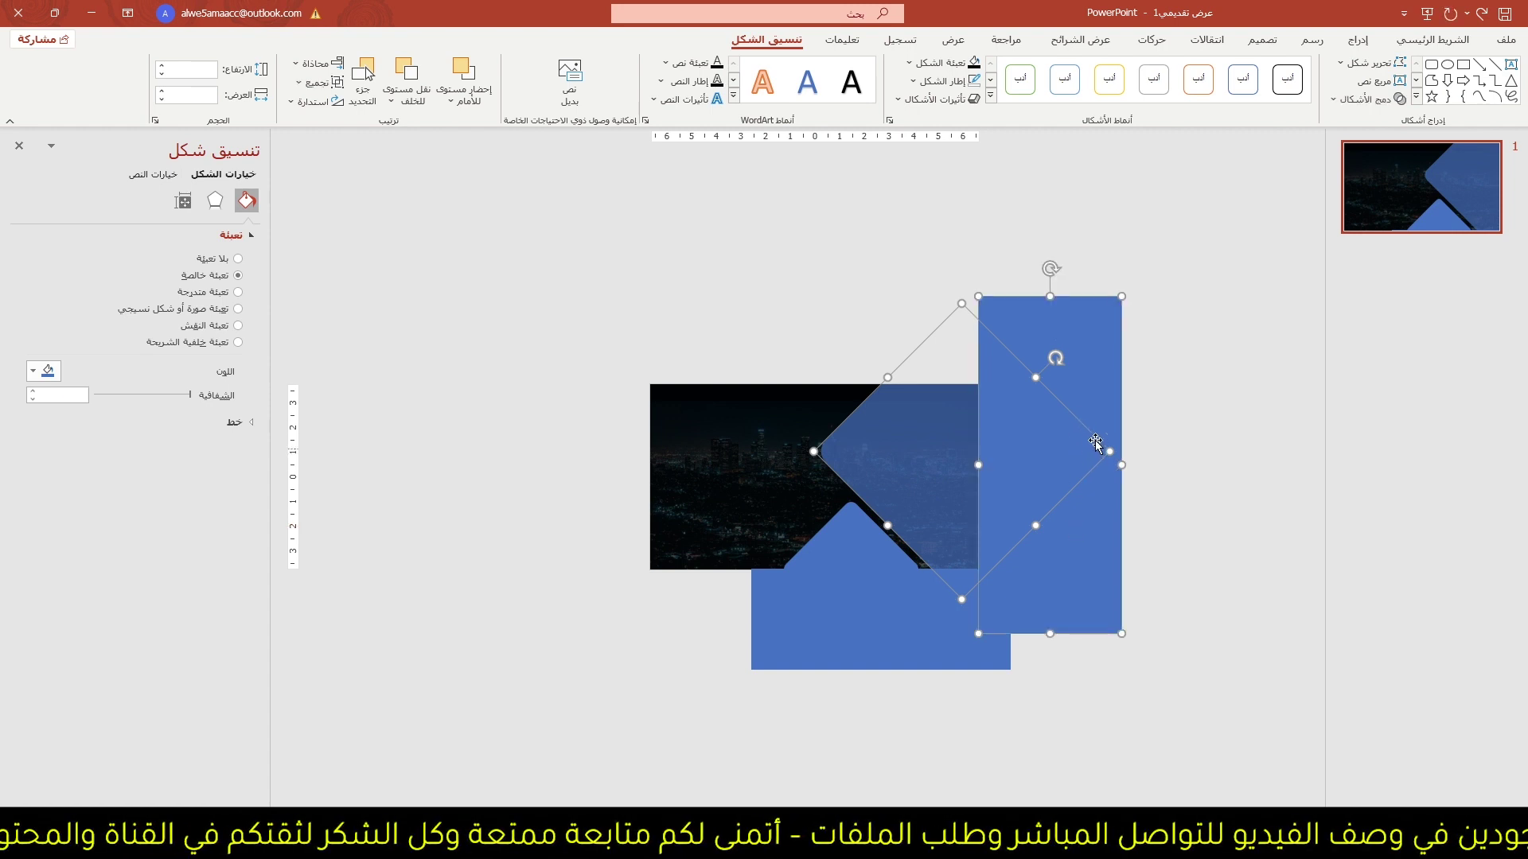
pyautogui.click(1361, 100)
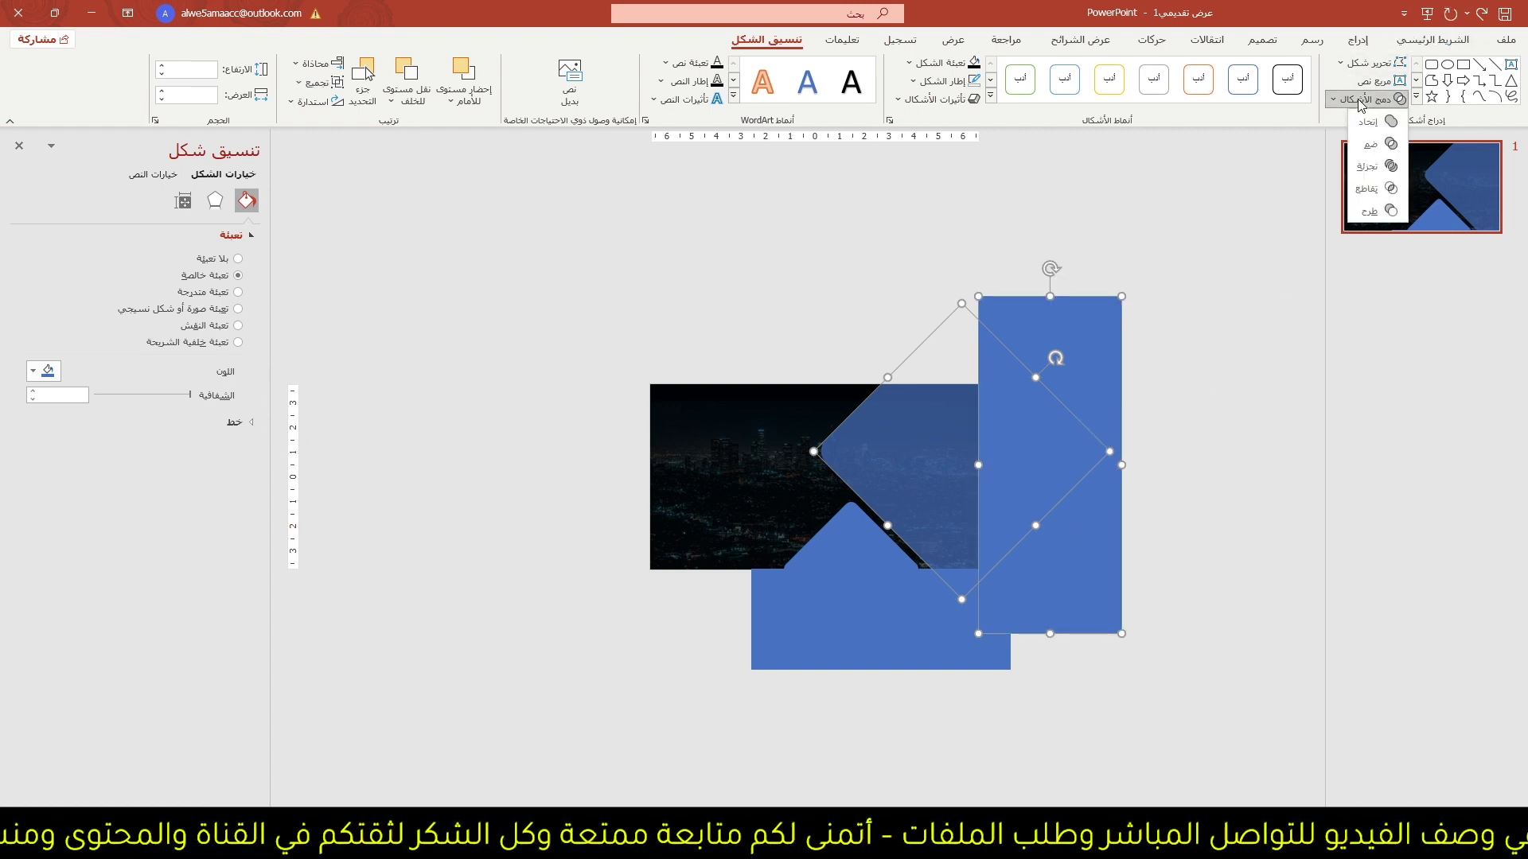
pyautogui.click(1367, 211)
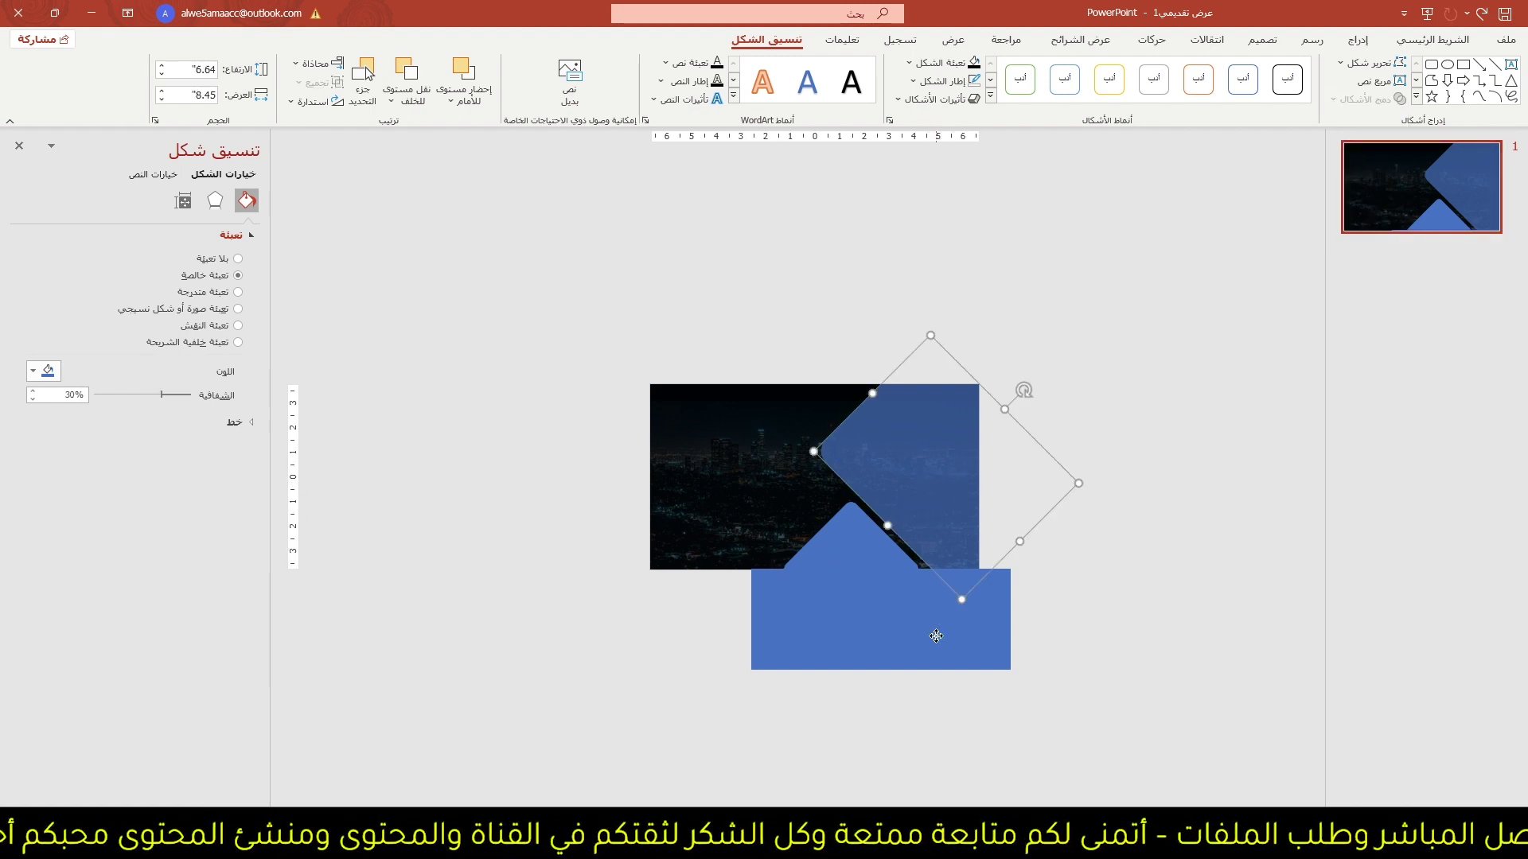
# - Subtract the bottom rectangle from the small diamond, leaving a triangle
pyautogui.keyDown('shift'); pyautogui.click(887, 622); pyautogui.keyUp('shift')
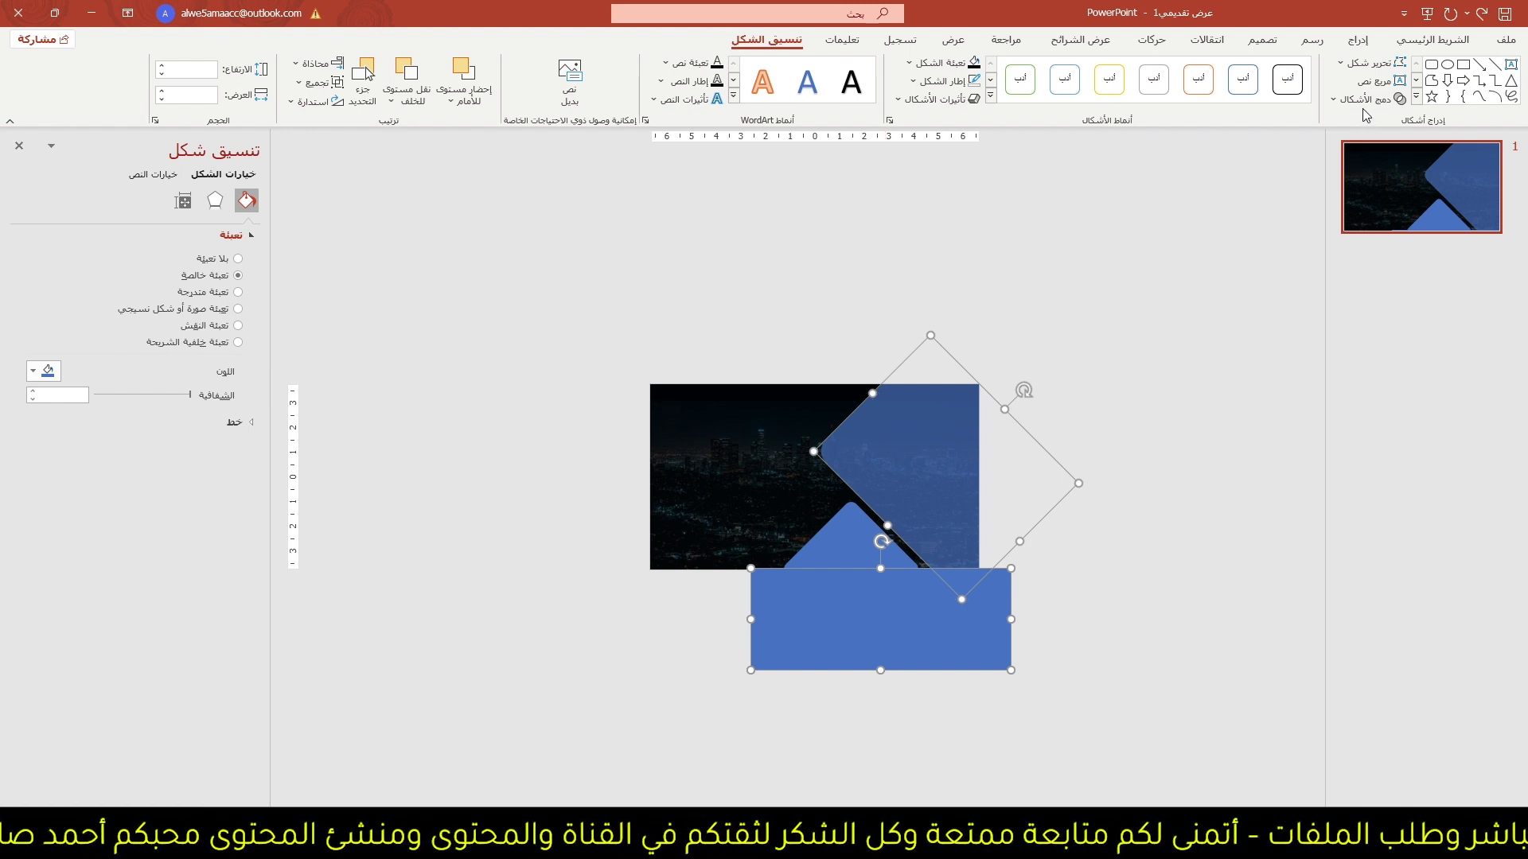
pyautogui.rightClick(1369, 203)
pyautogui.press('Escape')
pyautogui.click(1367, 203)
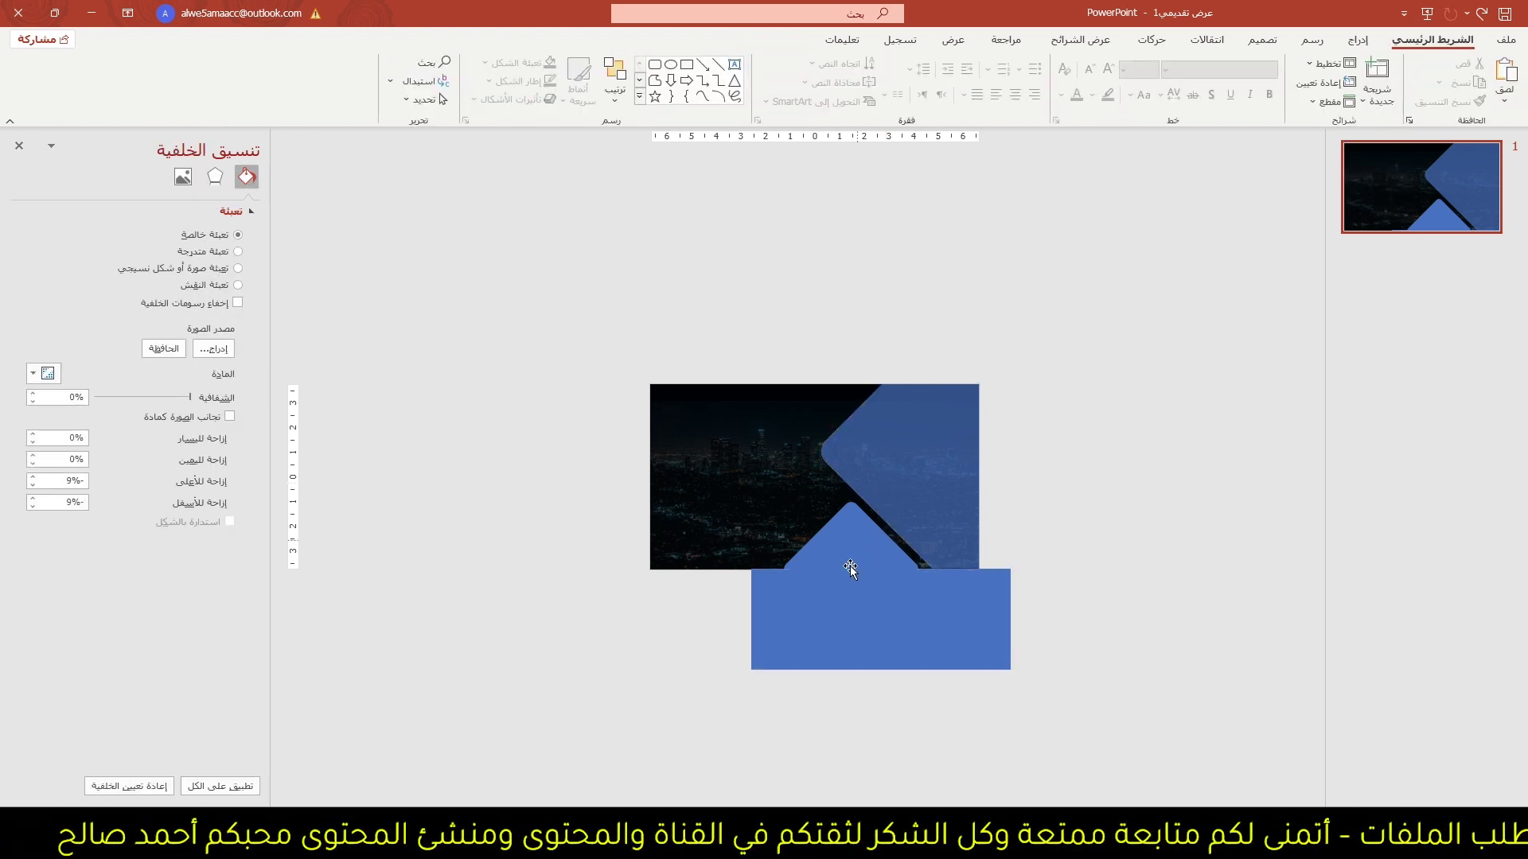
pyautogui.click(853, 532)
pyautogui.keyDown('shift'); pyautogui.click(939, 622); pyautogui.keyUp('shift')
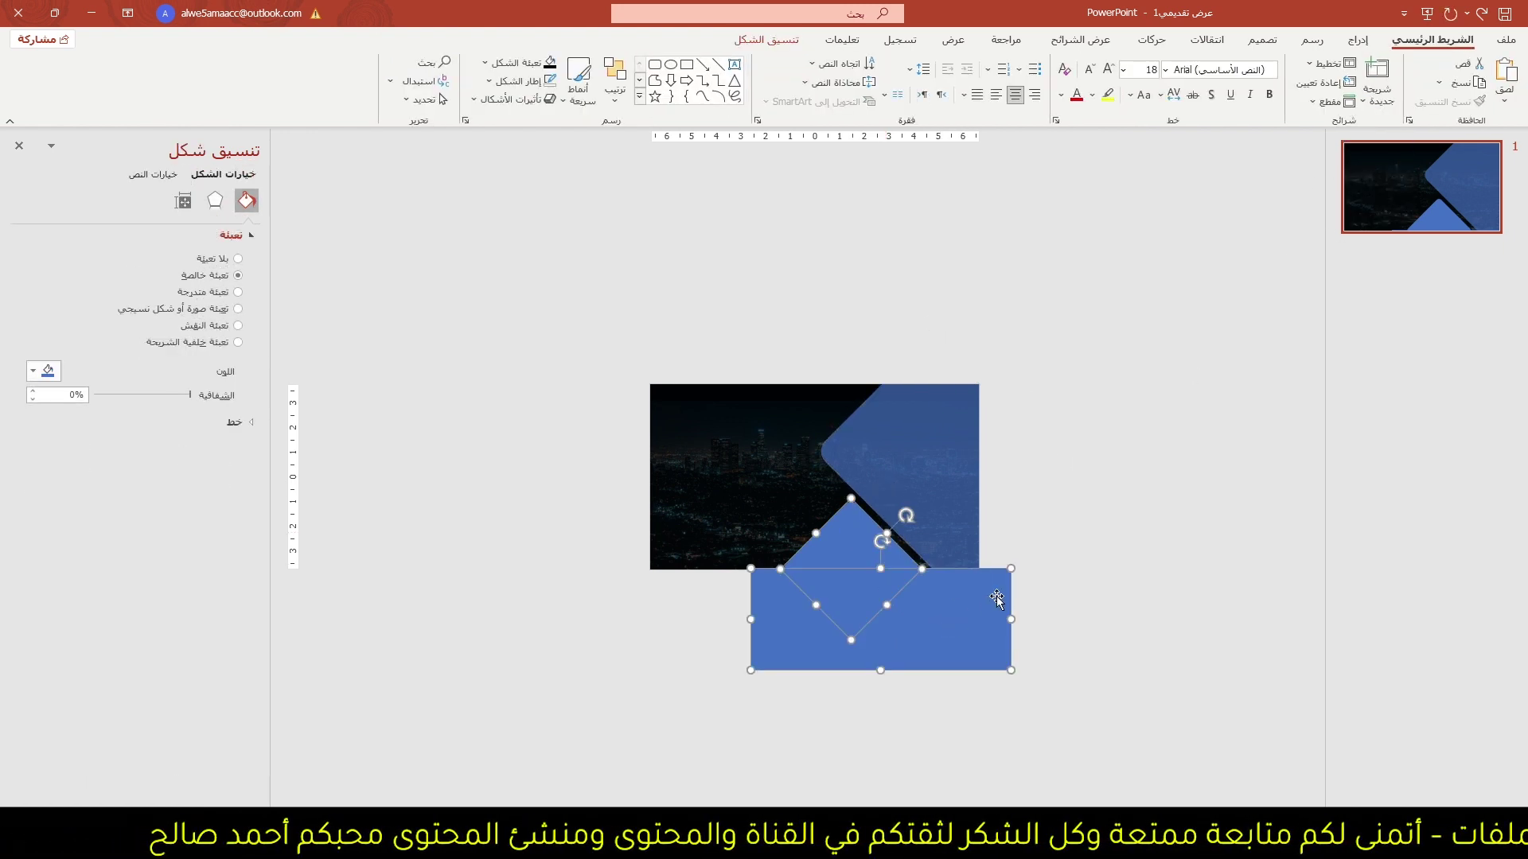
pyautogui.click(786, 48)
pyautogui.click(1370, 99)
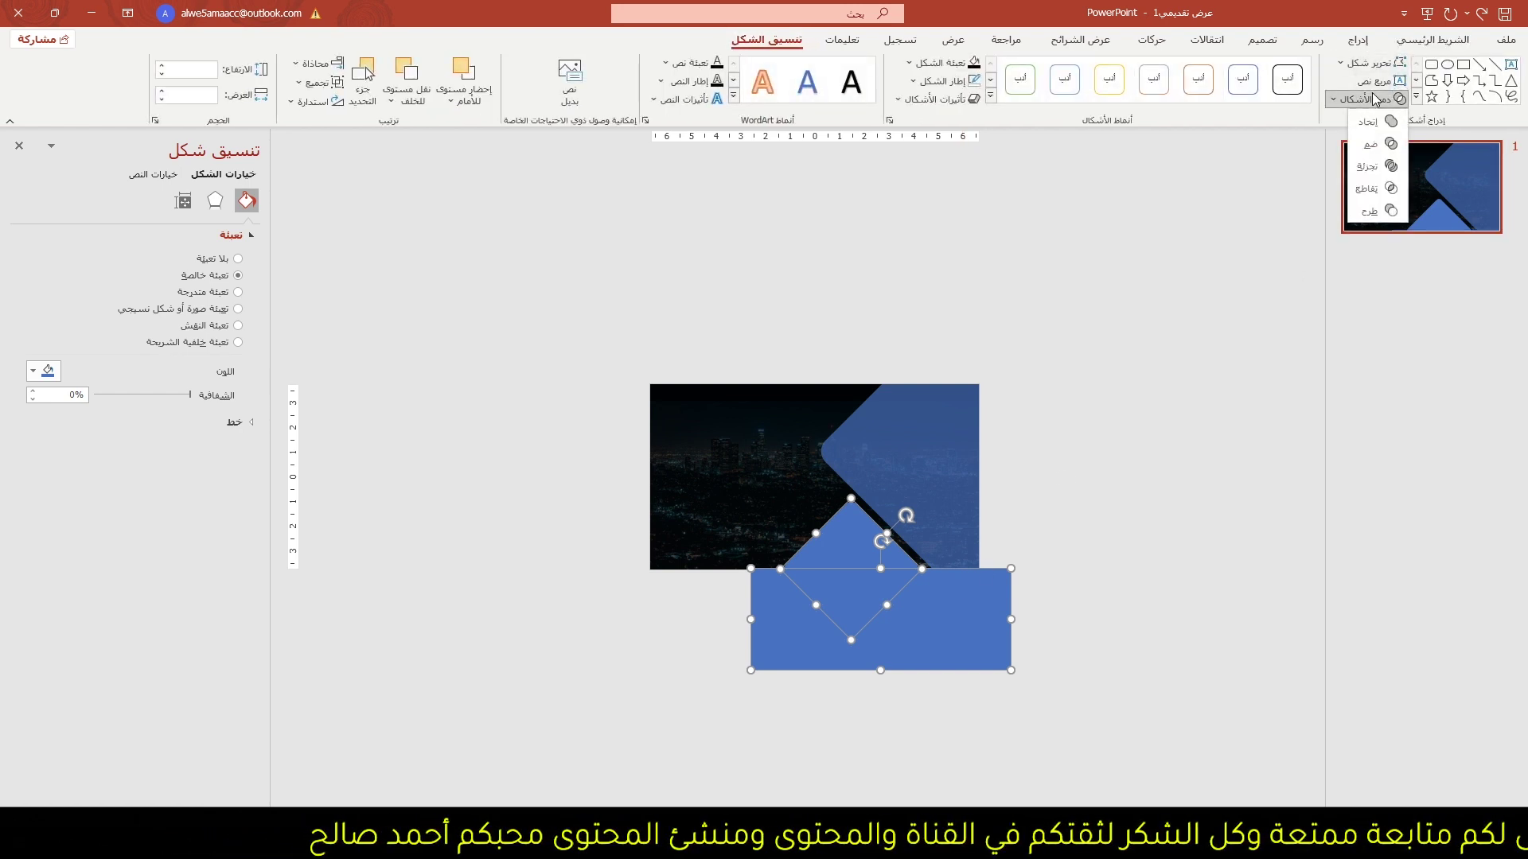
pyautogui.click(1357, 207)
# - Park a copy of the diamond and triangle beside the slide, then remove both from the slide
pyautogui.keyDown('ctrl'); pyautogui.scroll(5, 839, 443); pyautogui.keyUp('ctrl')
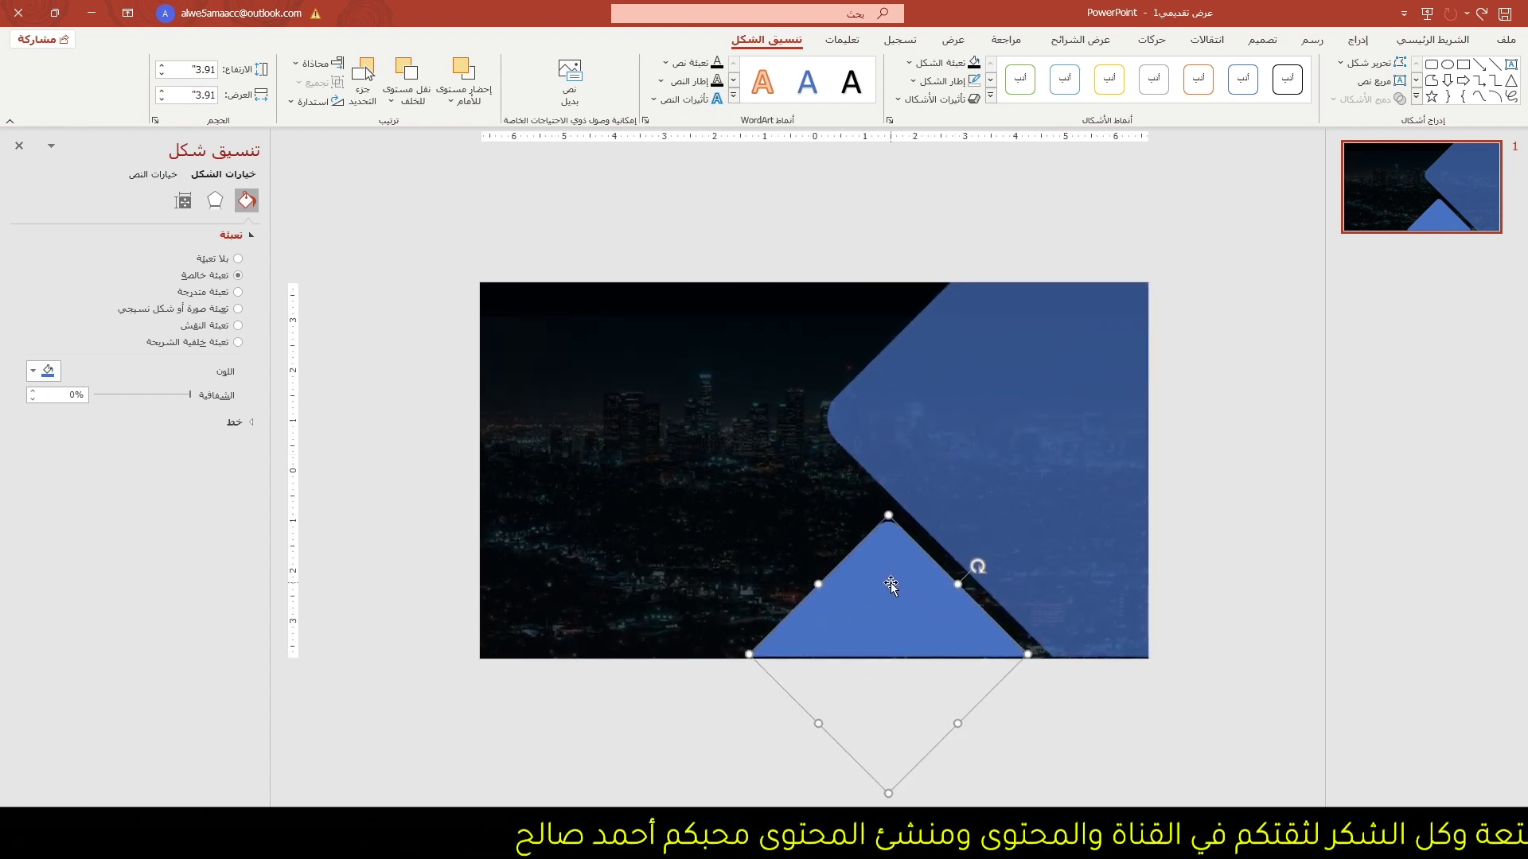
pyautogui.keyDown('shift'); pyautogui.click(996, 433); pyautogui.keyUp('shift')
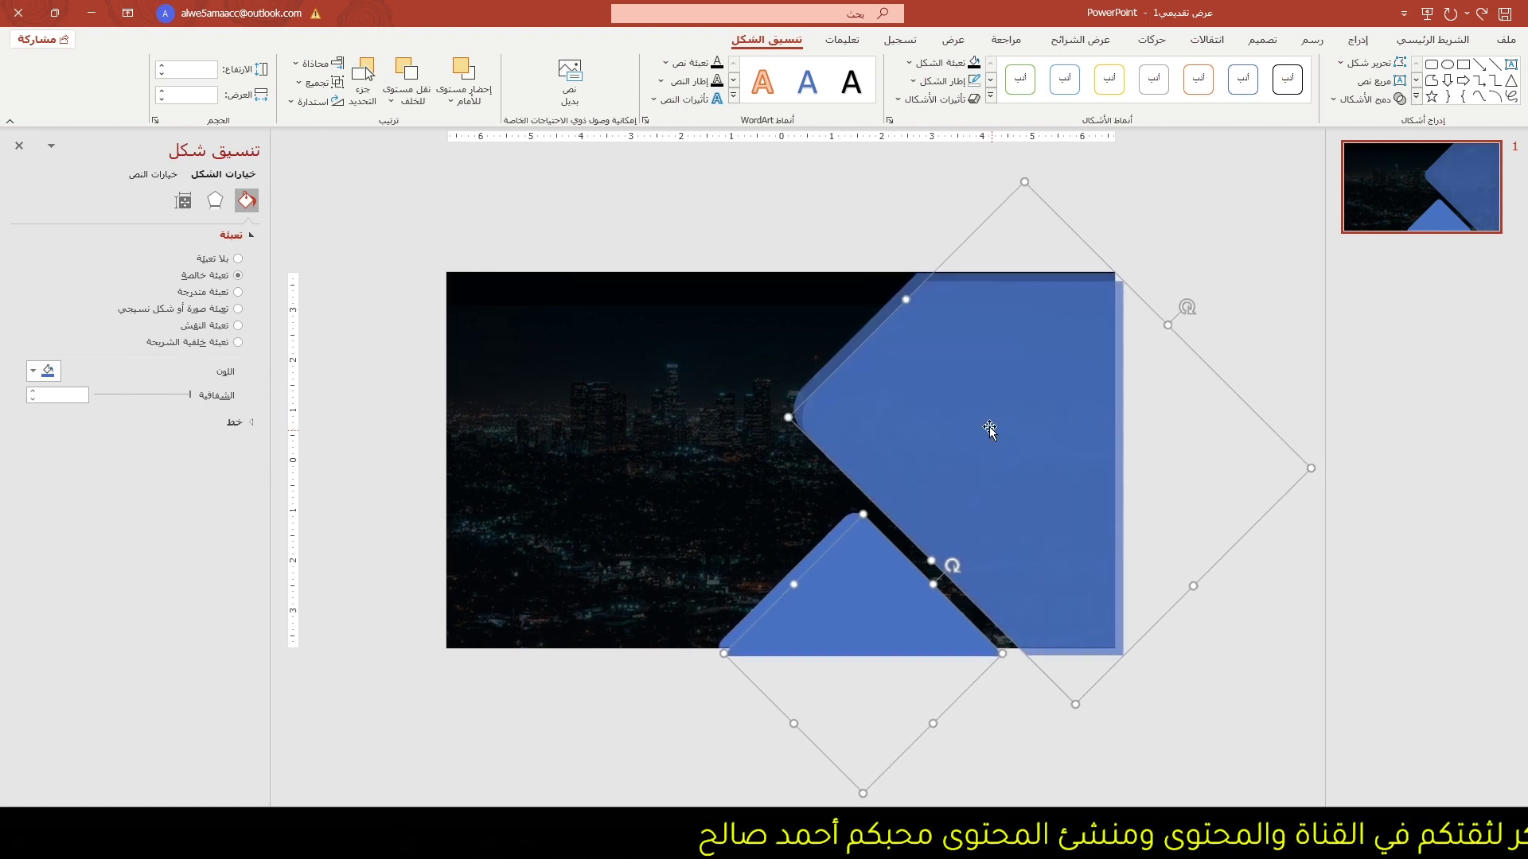
pyautogui.moveTo(1006, 317)
pyautogui.mouseDown()
pyautogui.moveTo(1190, 594)
pyautogui.moveTo(1163, 666)
pyautogui.moveTo(1150, 664)
pyautogui.mouseUp()
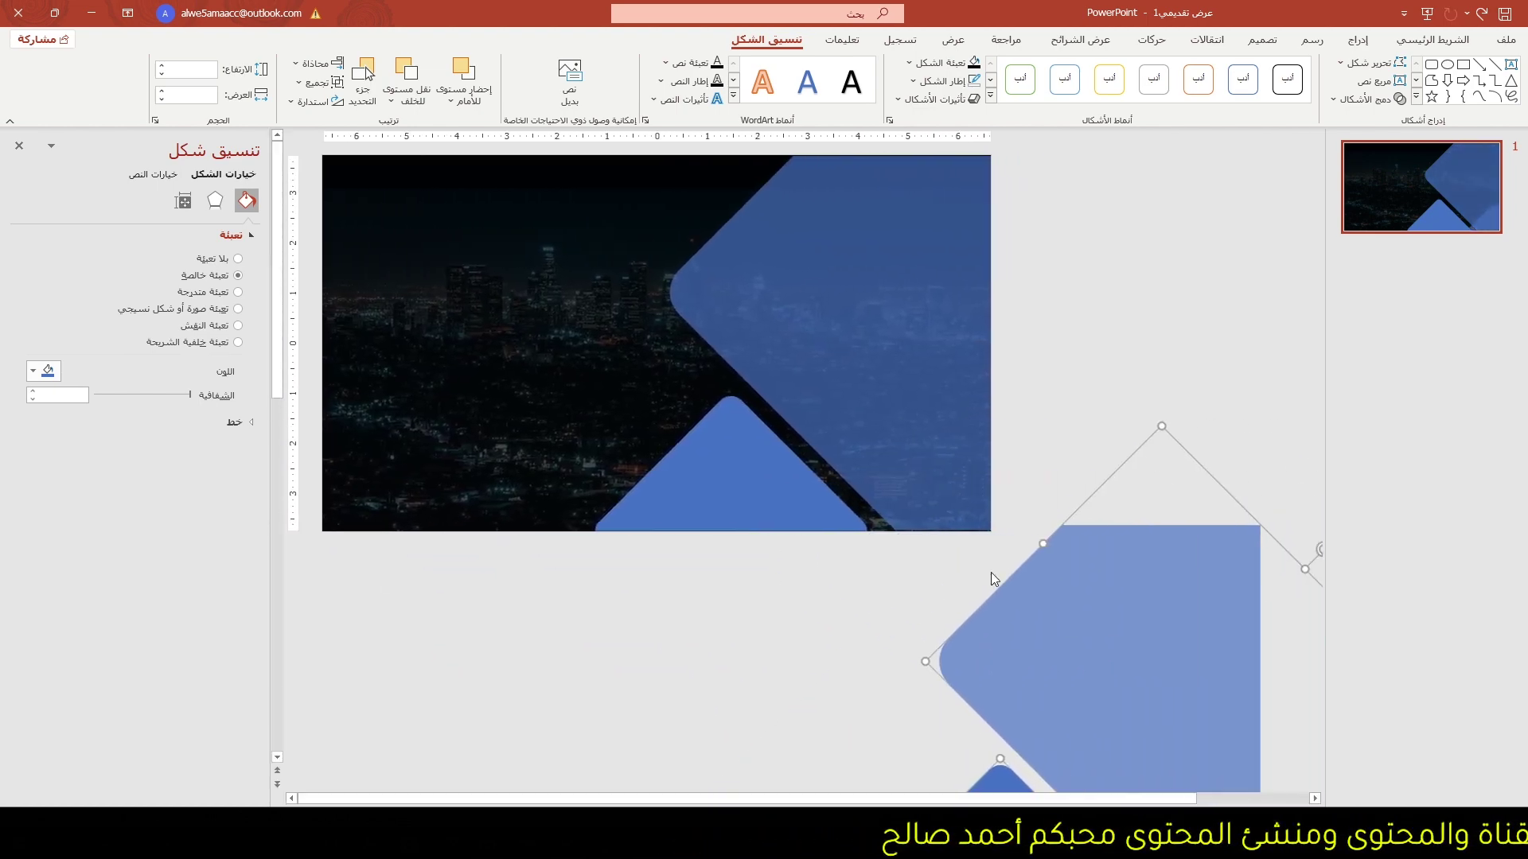
pyautogui.click(817, 427)
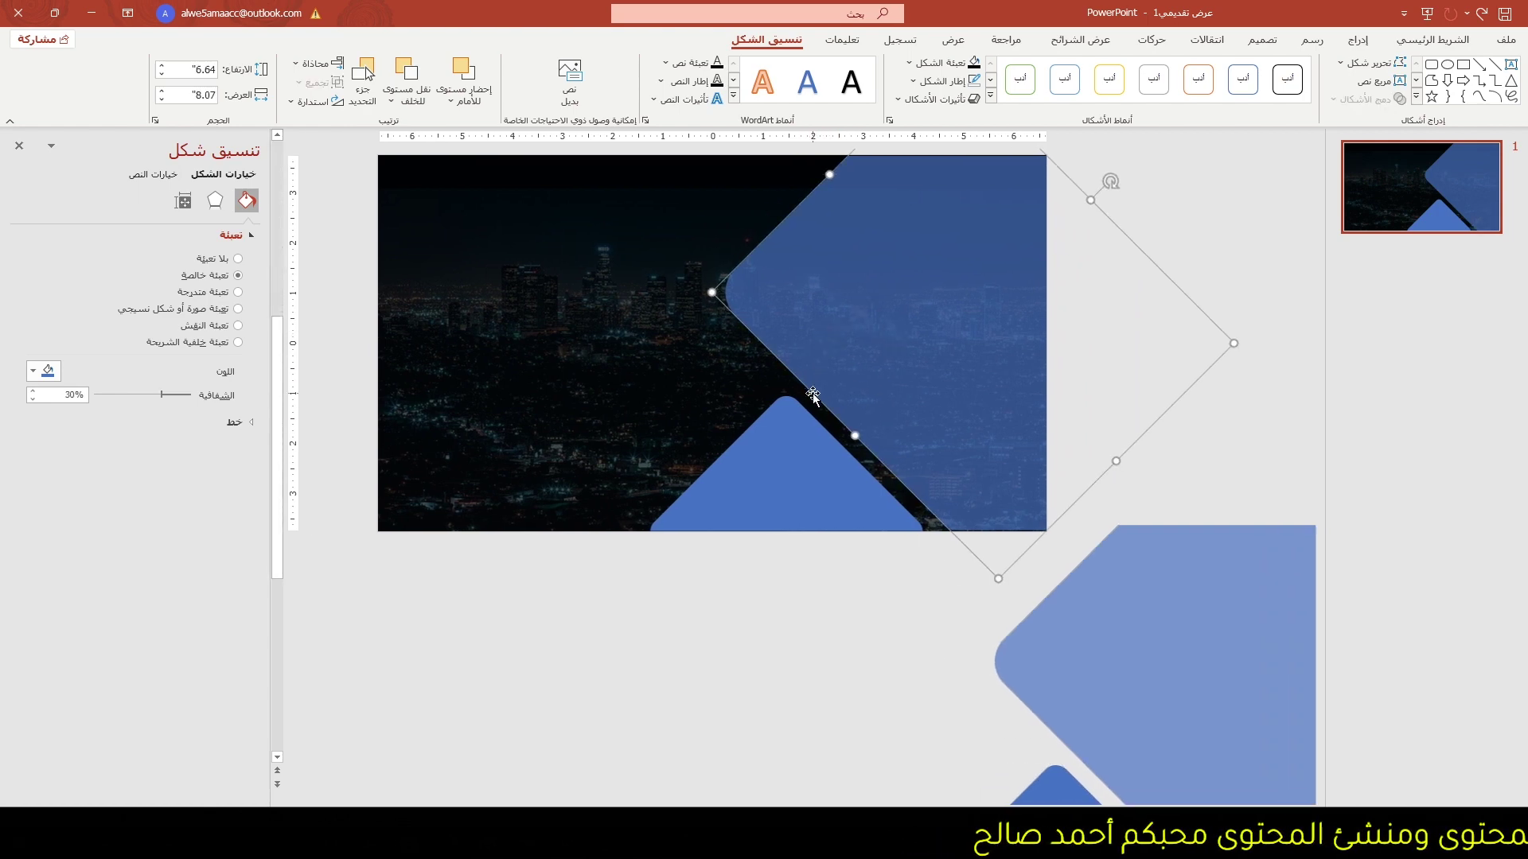
pyautogui.keyDown('shift'); pyautogui.click(793, 450); pyautogui.keyUp('shift')
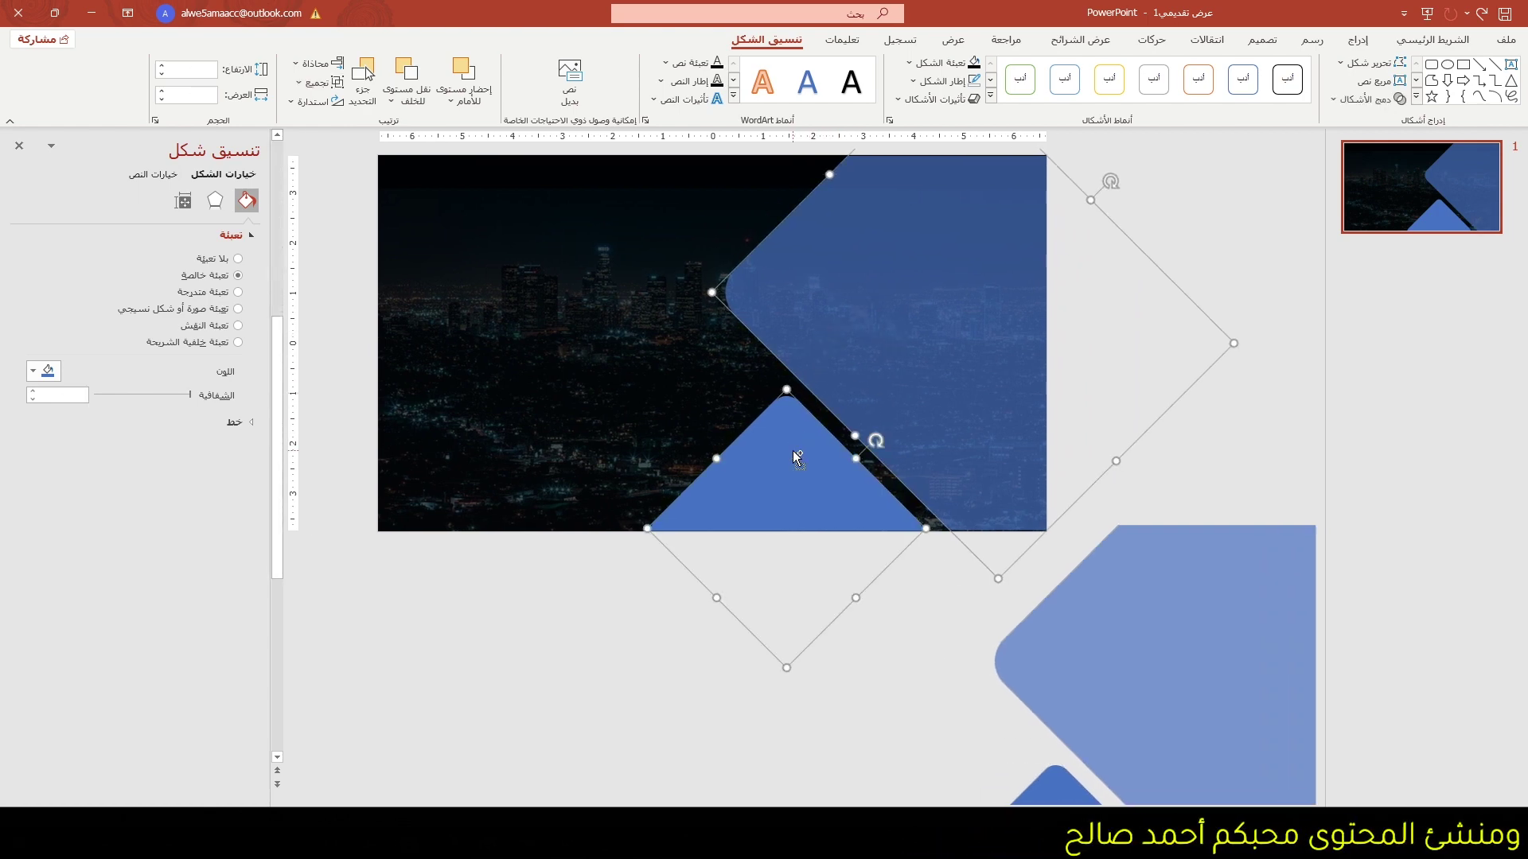
pyautogui.press('Delete')
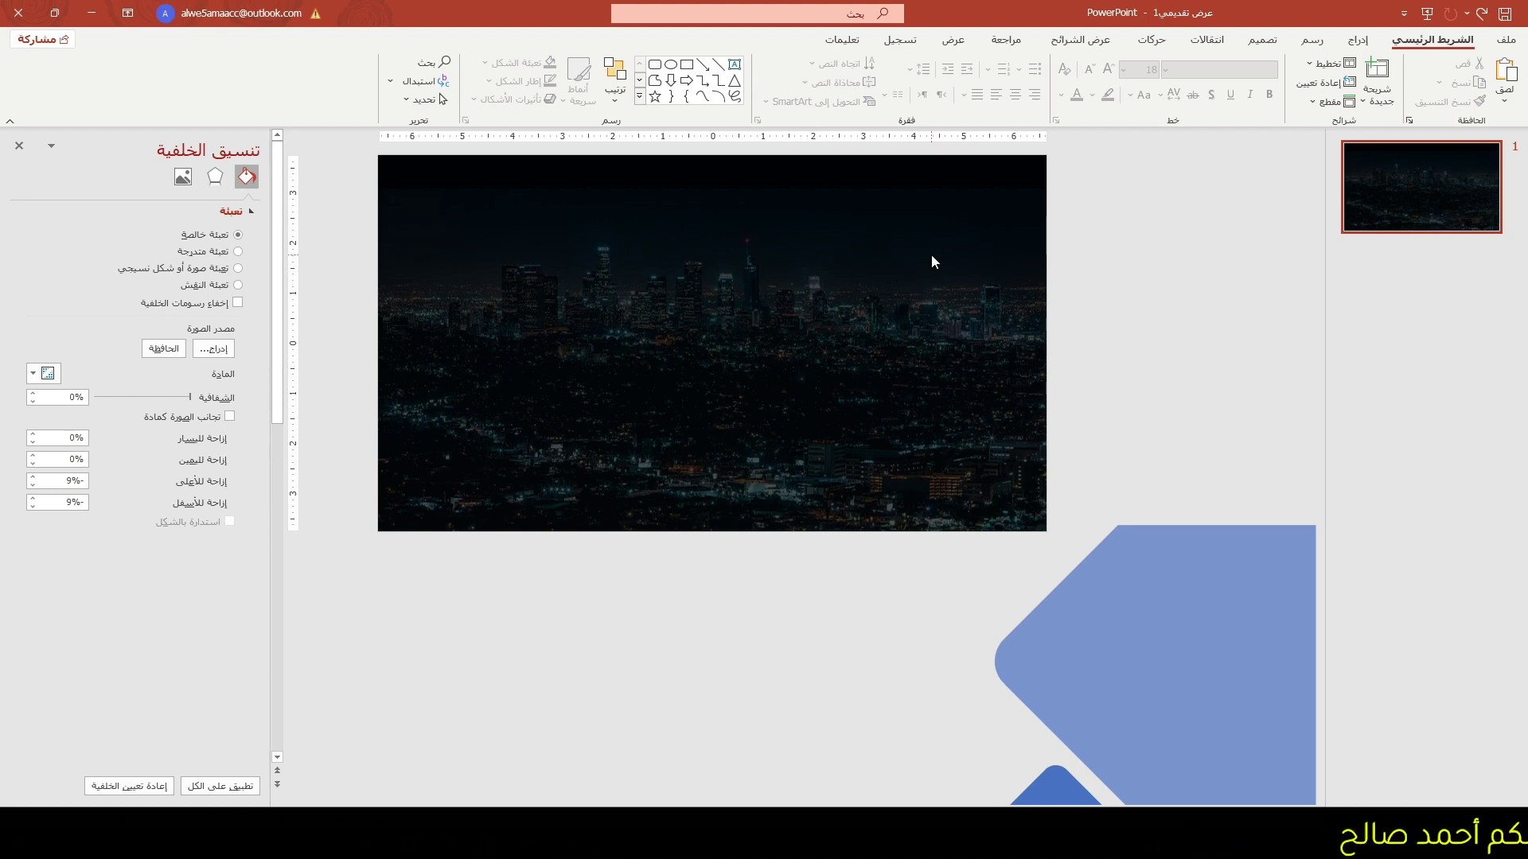
# - In Slide Master view, delete the layout's footer placeholders and paste in the blue shapes
pyautogui.click(971, 40)
pyautogui.click(1250, 80)
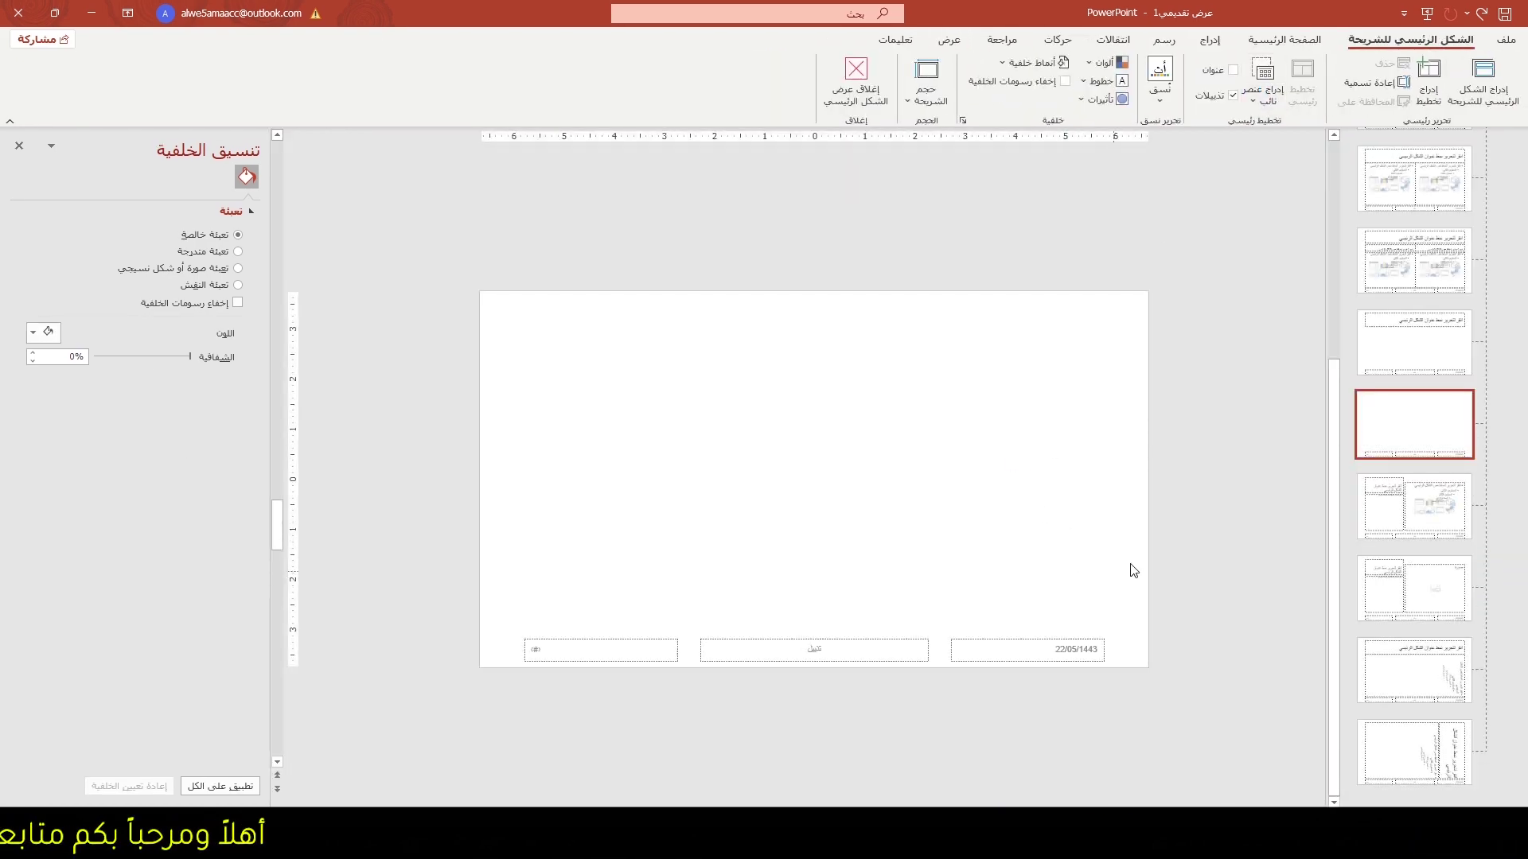
pyautogui.moveTo(1208, 569); pyautogui.dragTo(441, 715)
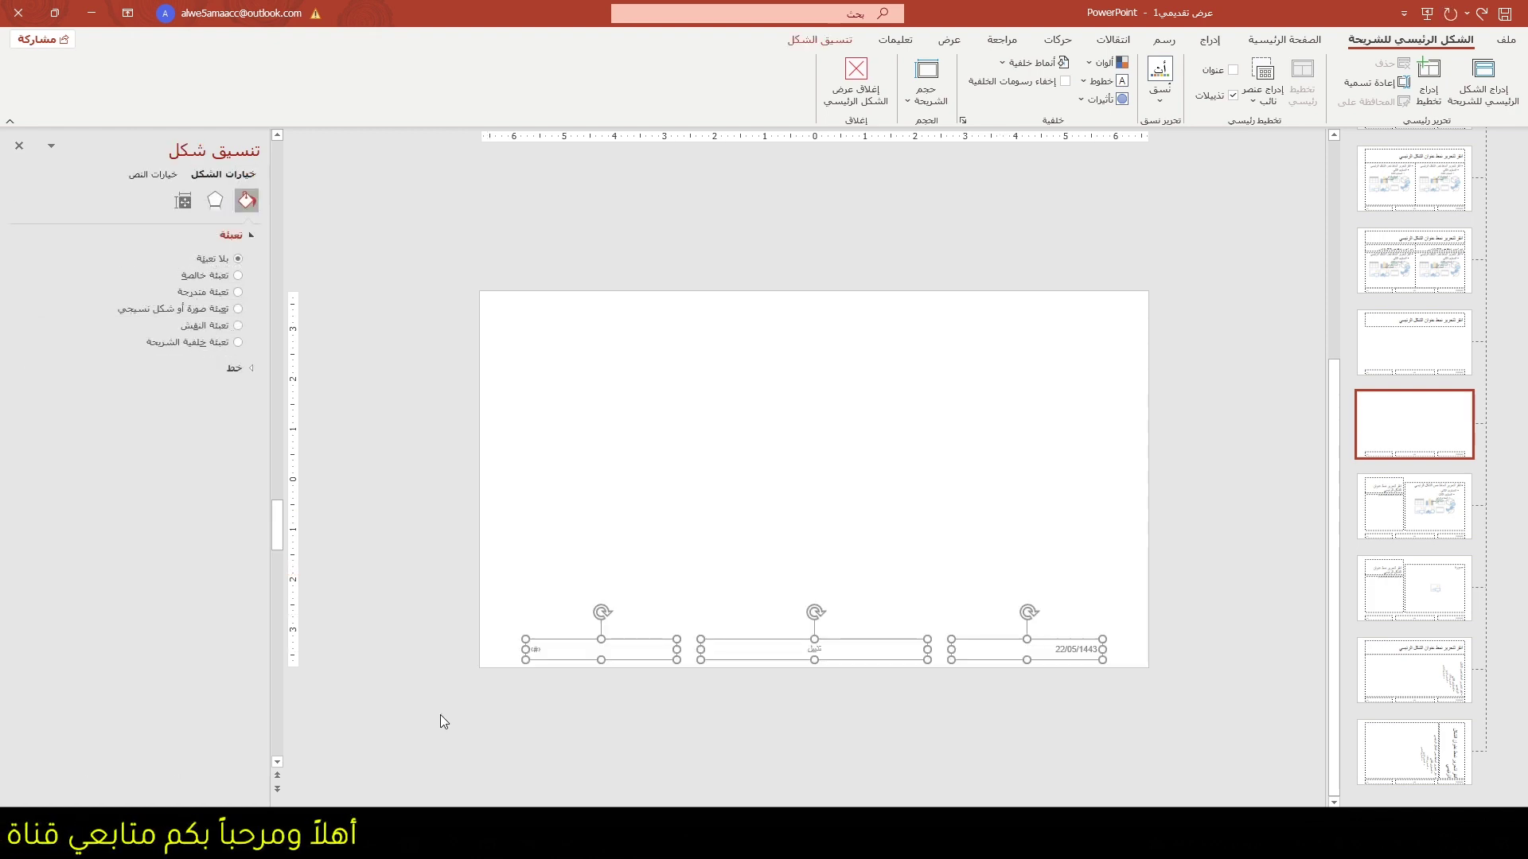
pyautogui.press('Delete')
pyautogui.hotkey('ctrl', 'v')
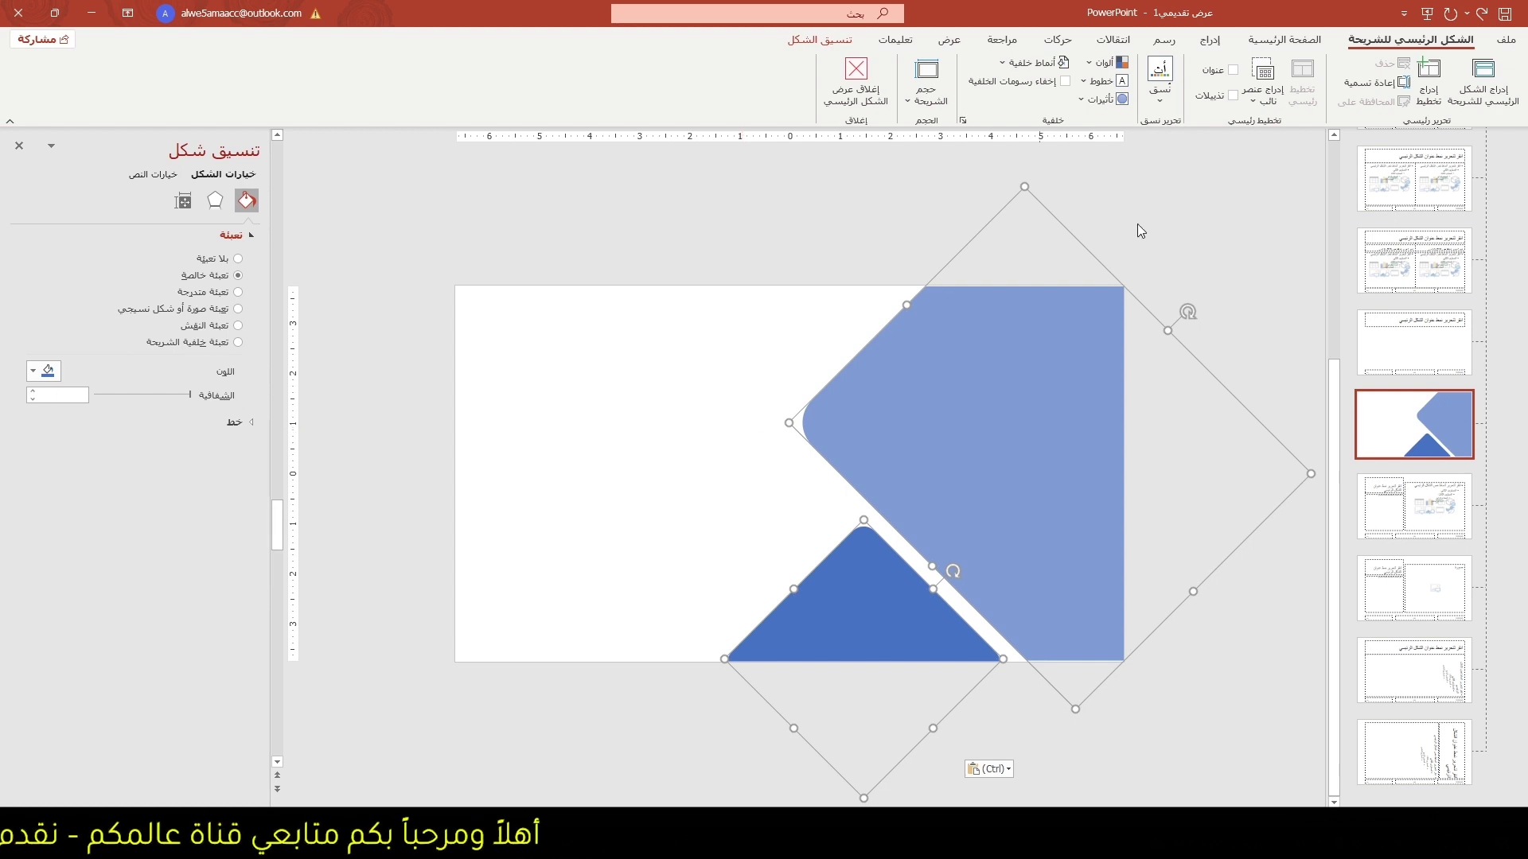
# - Add a picture placeholder covering the layout's right side
pyautogui.click(1254, 105)
pyautogui.click(1230, 209)
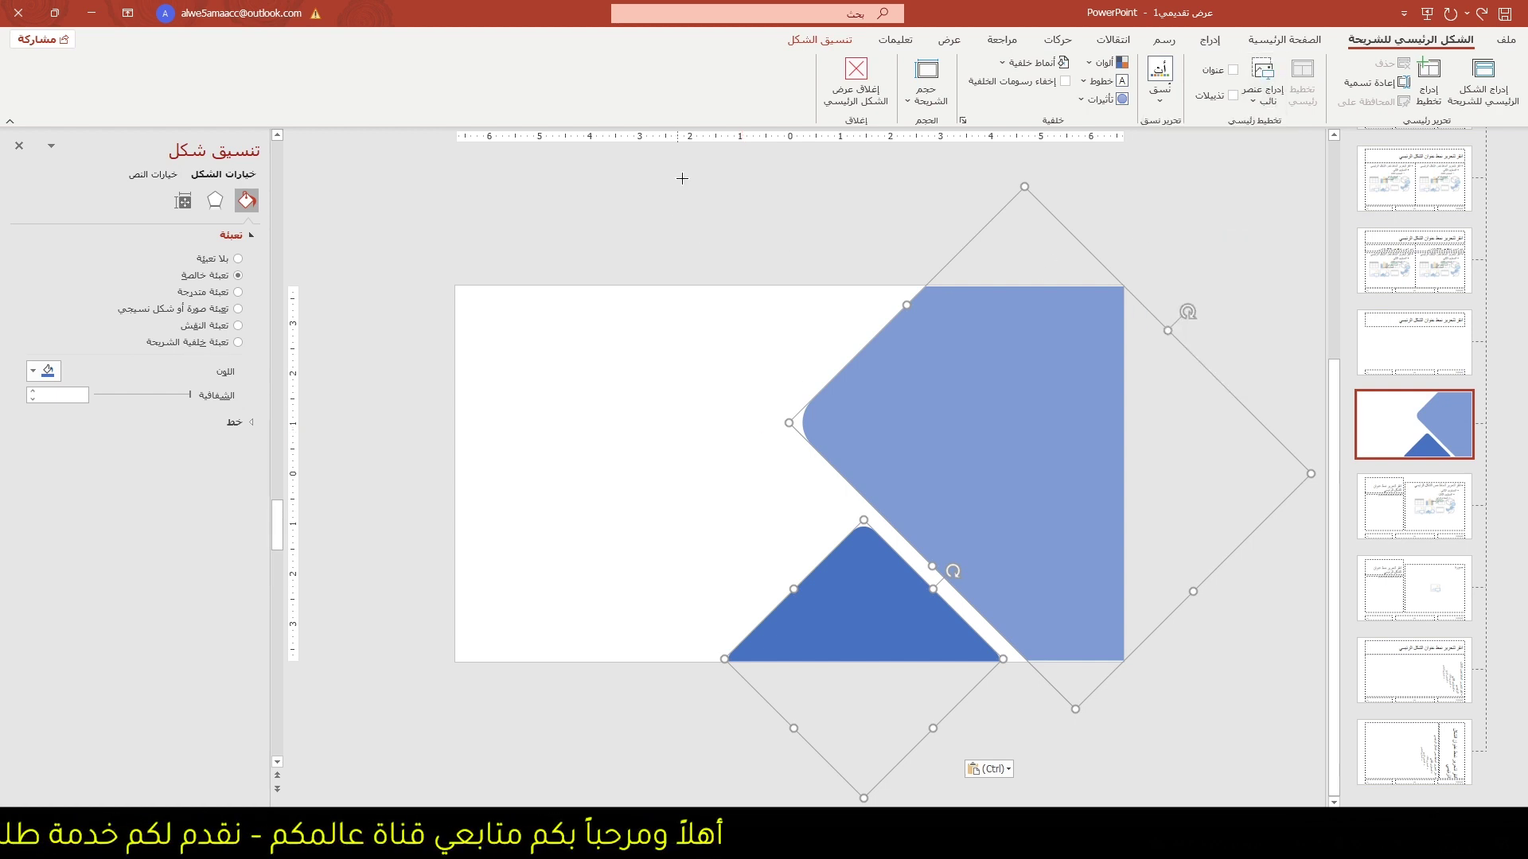
pyautogui.moveTo(678, 167)
pyautogui.mouseDown()
pyautogui.moveTo(1021, 591)
pyautogui.moveTo(1163, 692)
pyautogui.mouseUp()
pyautogui.moveTo(944, 191); pyautogui.dragTo(941, 277)
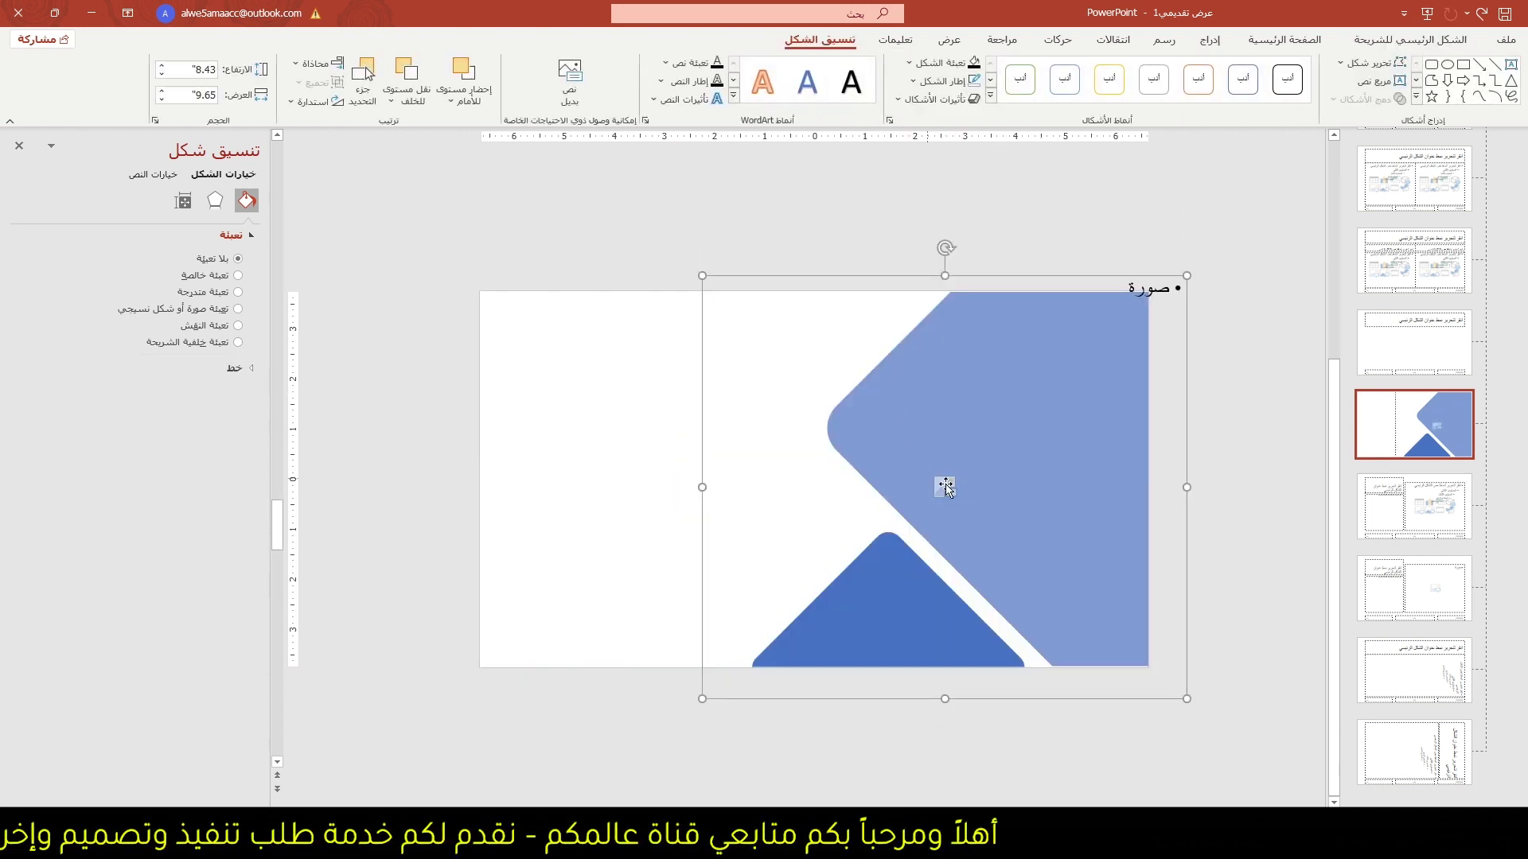
# - Send the picture placeholder behind the blue shapes and union the diamond and triangle into one shape
pyautogui.click(408, 95)
pyautogui.click(396, 147)
pyautogui.click(802, 231)
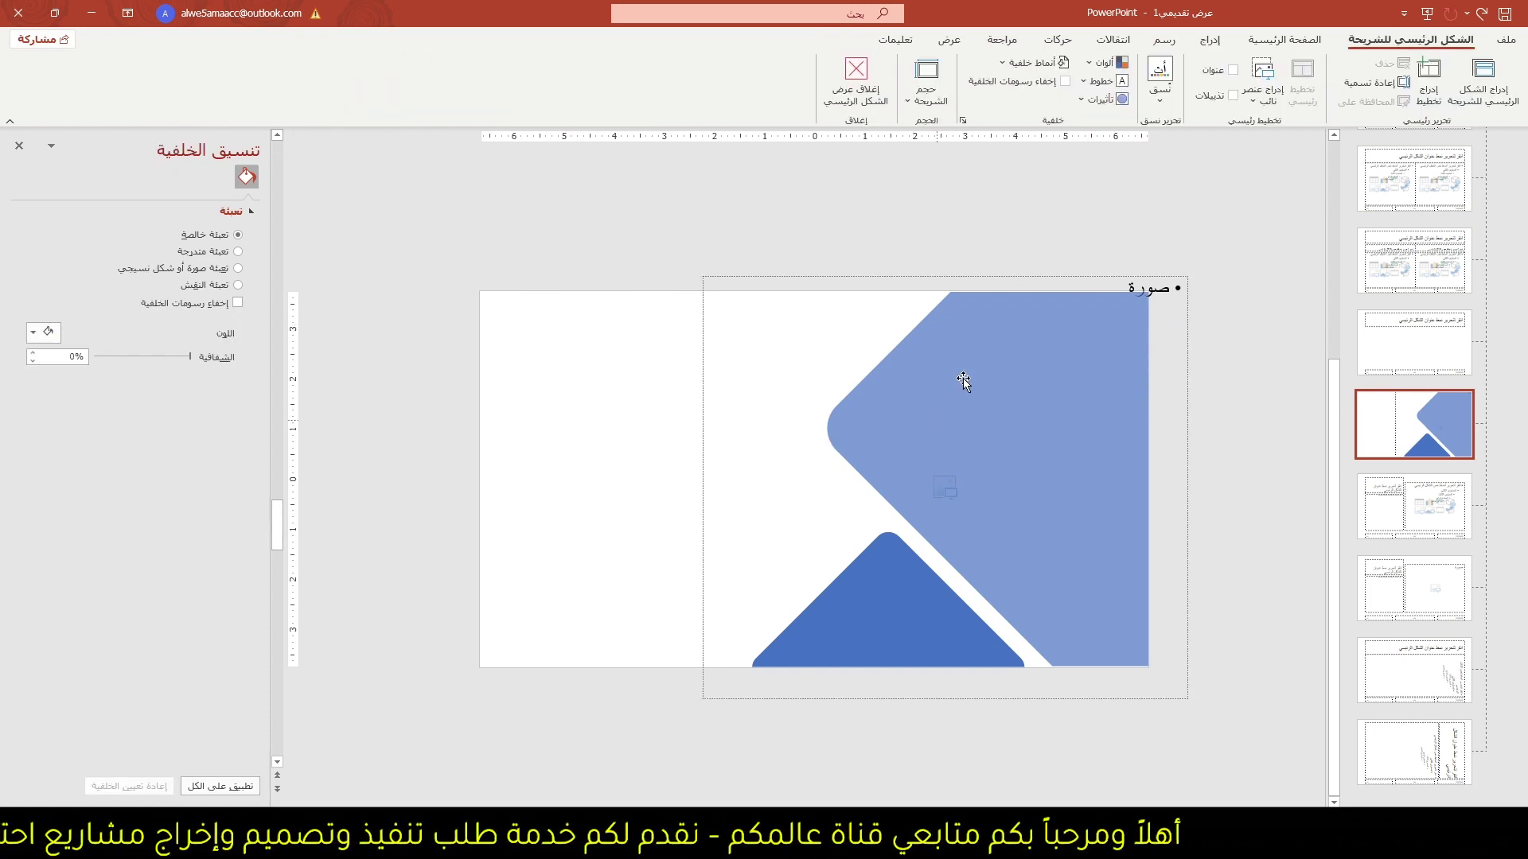
pyautogui.click(964, 382)
pyautogui.keyDown('shift'); pyautogui.click(827, 611); pyautogui.keyUp('shift')
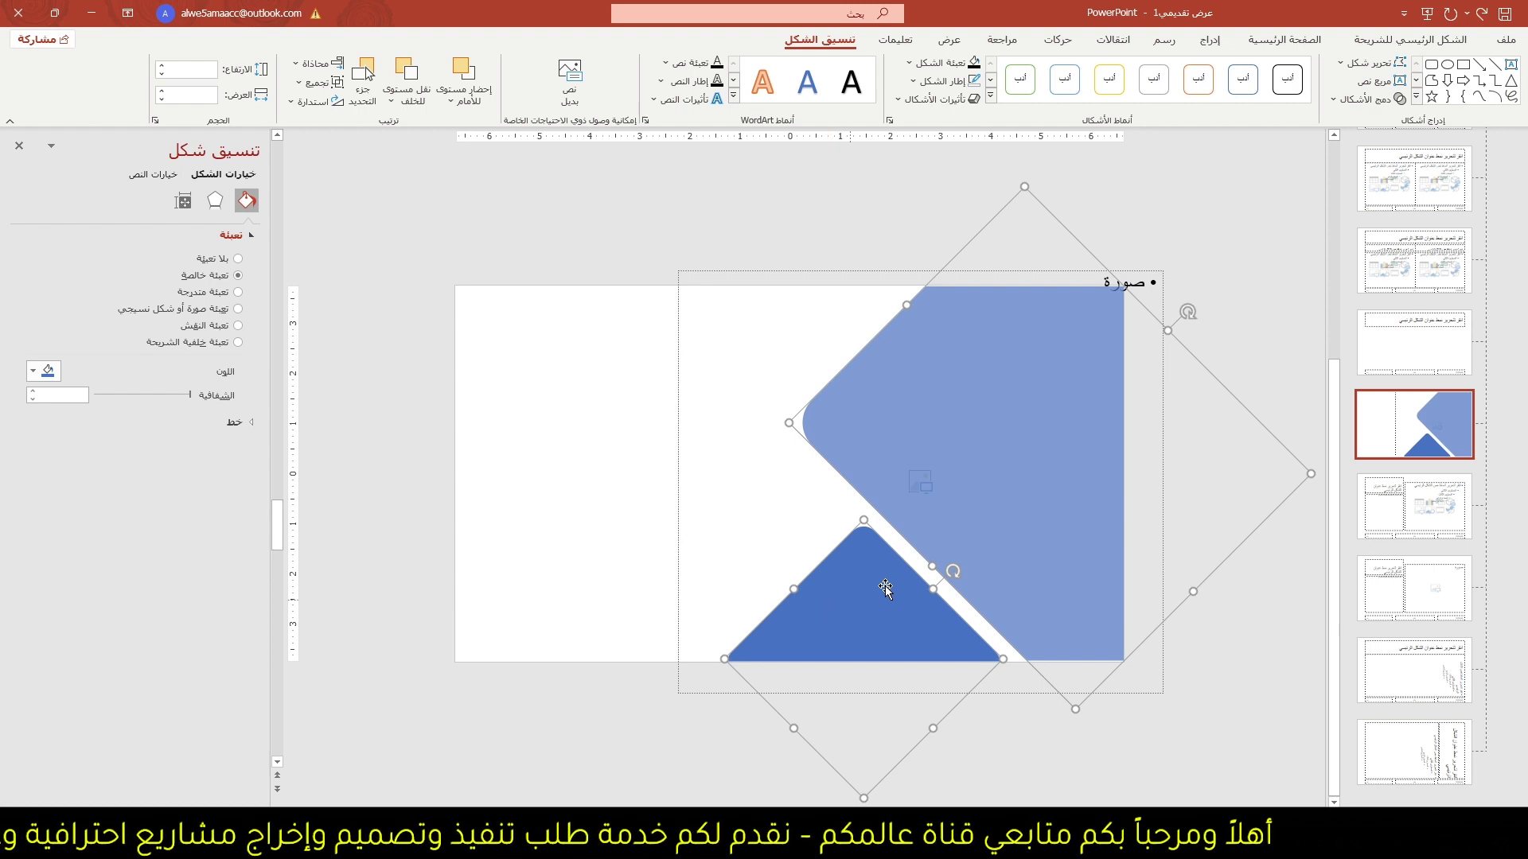
pyautogui.click(1376, 96)
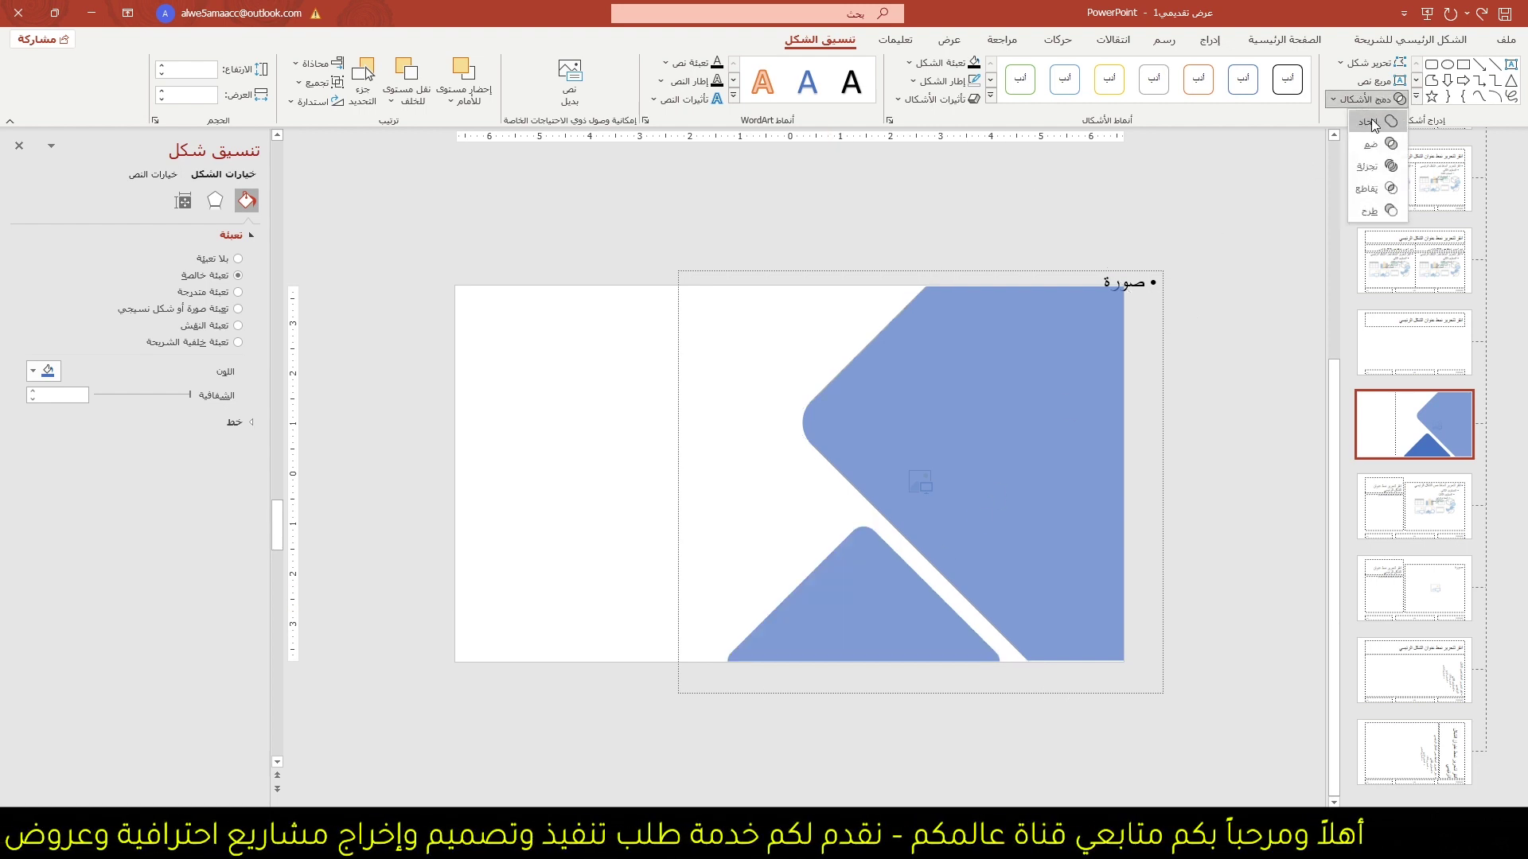
pyautogui.click(1374, 123)
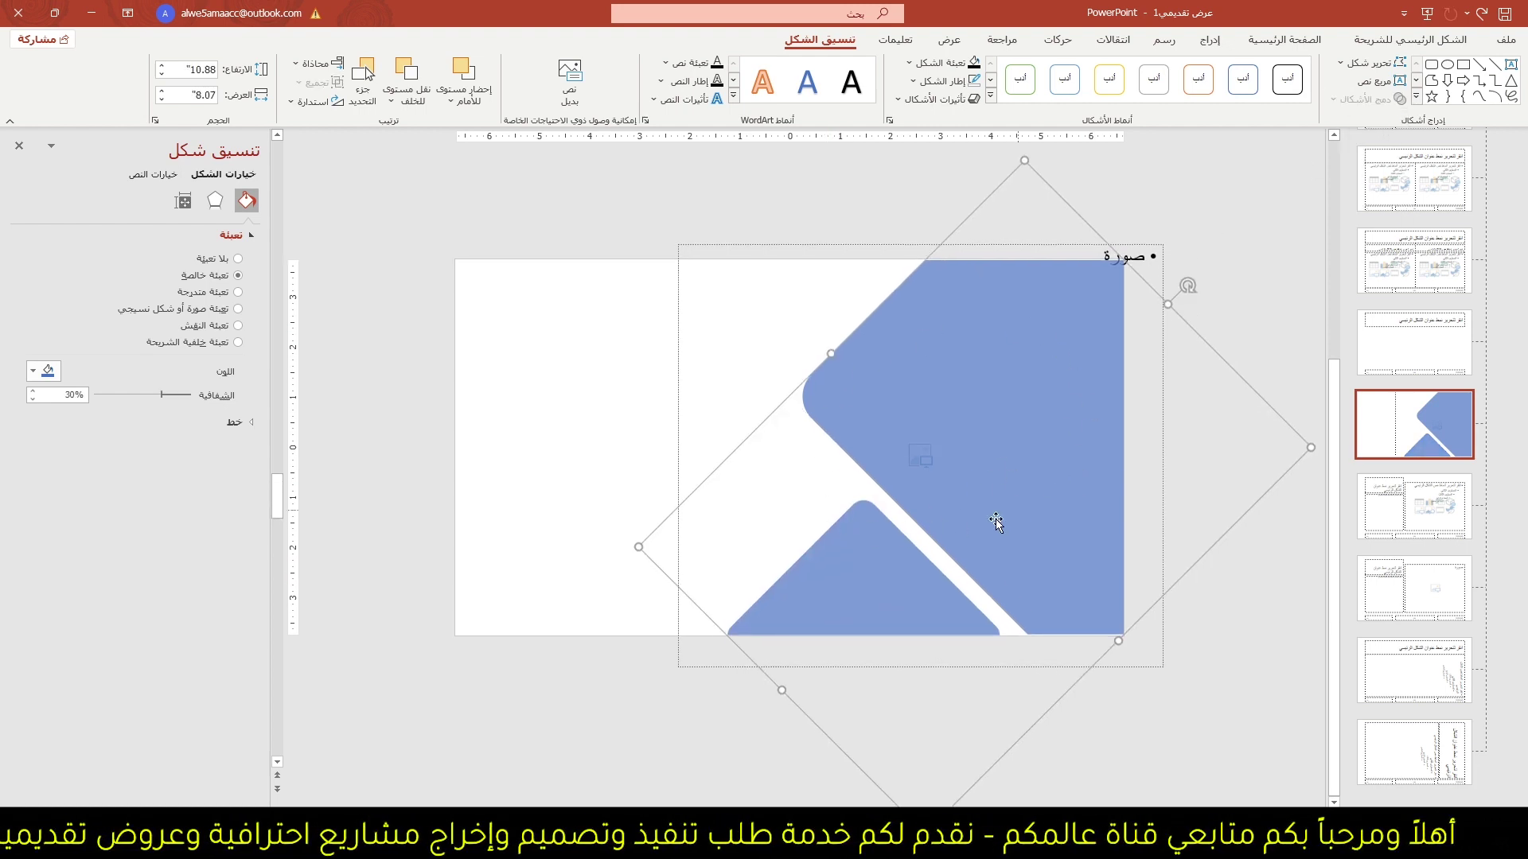
# - Intersect the placeholder with the merged blue shape so it takes the diamond-and-triangle outline
pyautogui.click(824, 177)
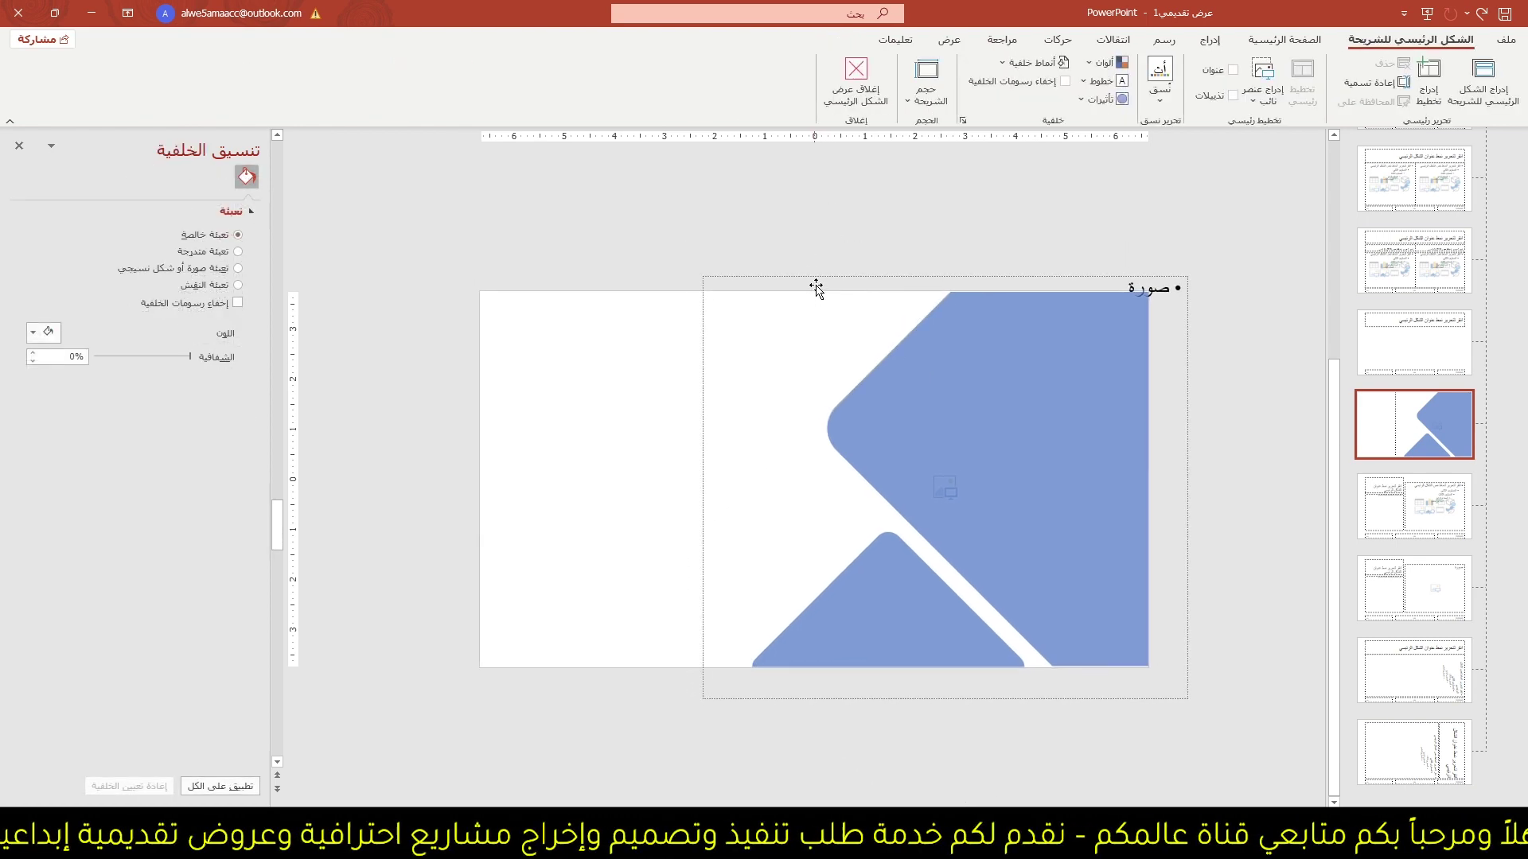
pyautogui.click(816, 276)
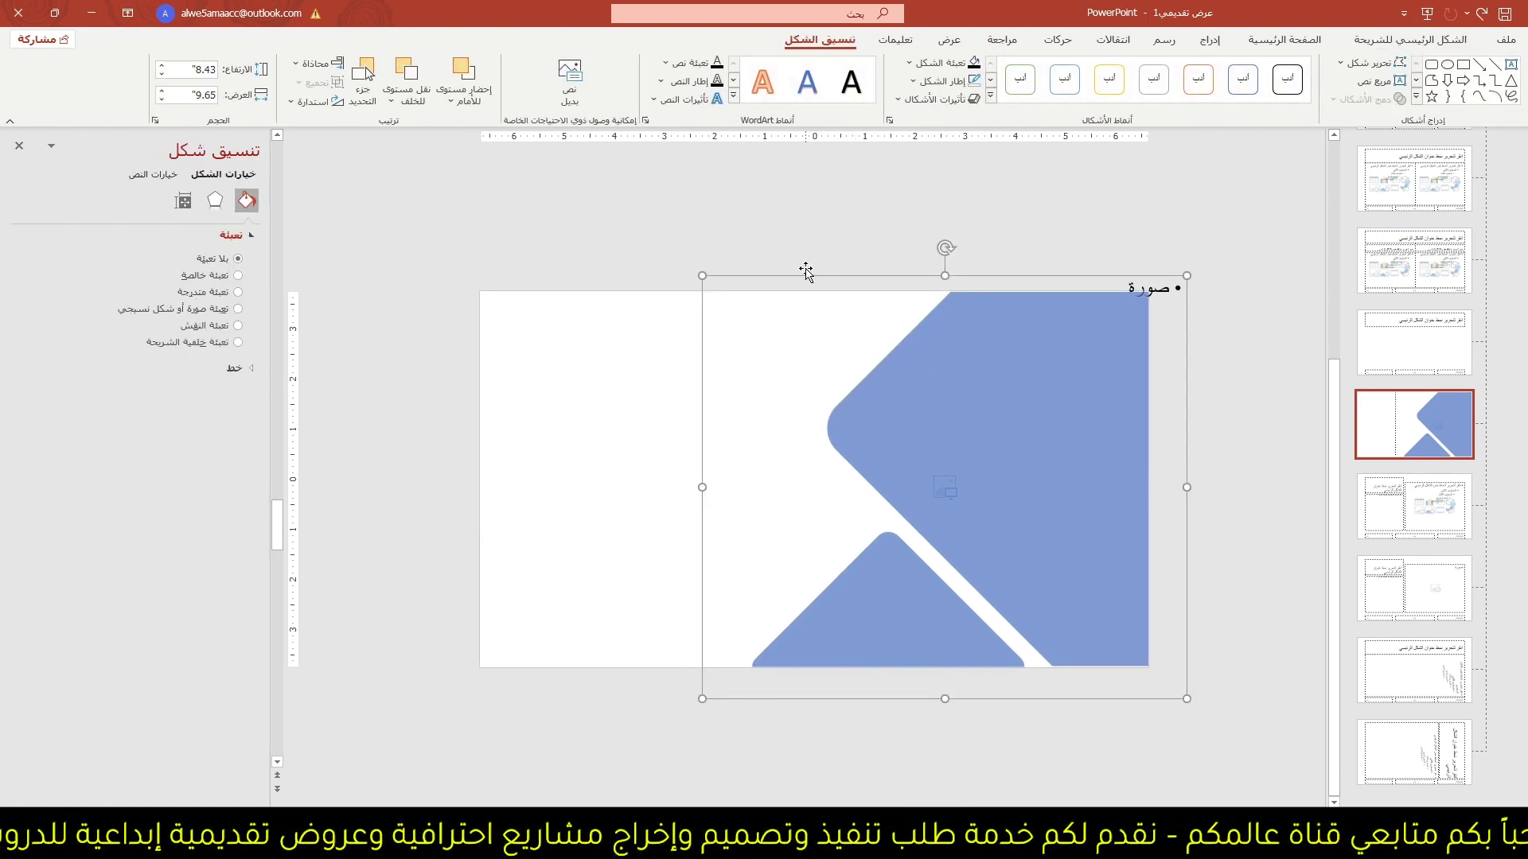
pyautogui.keyDown('shift'); pyautogui.click(1009, 395); pyautogui.keyUp('shift')
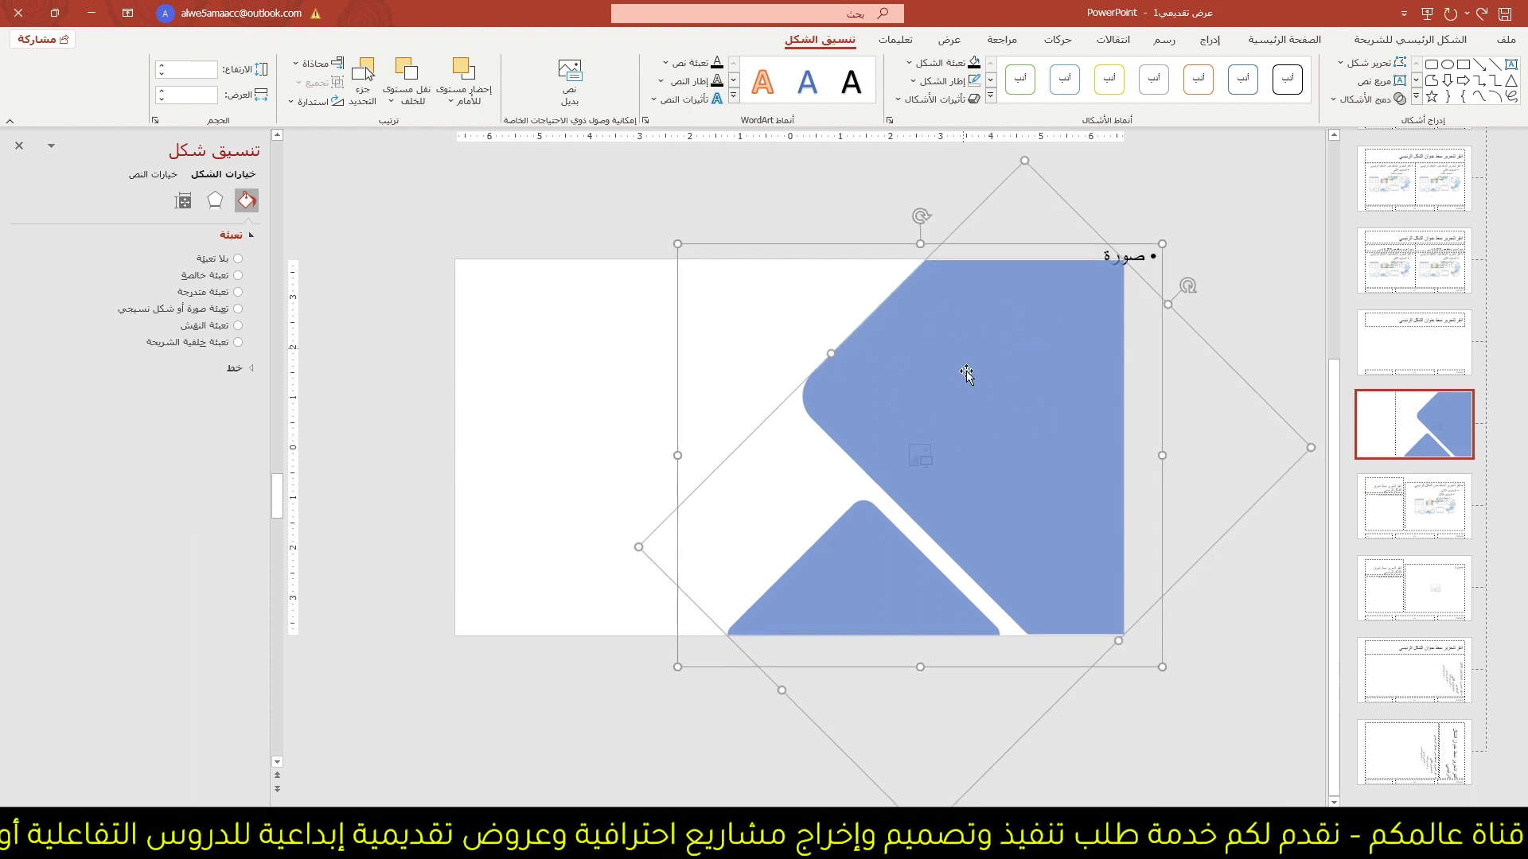
pyautogui.click(1367, 99)
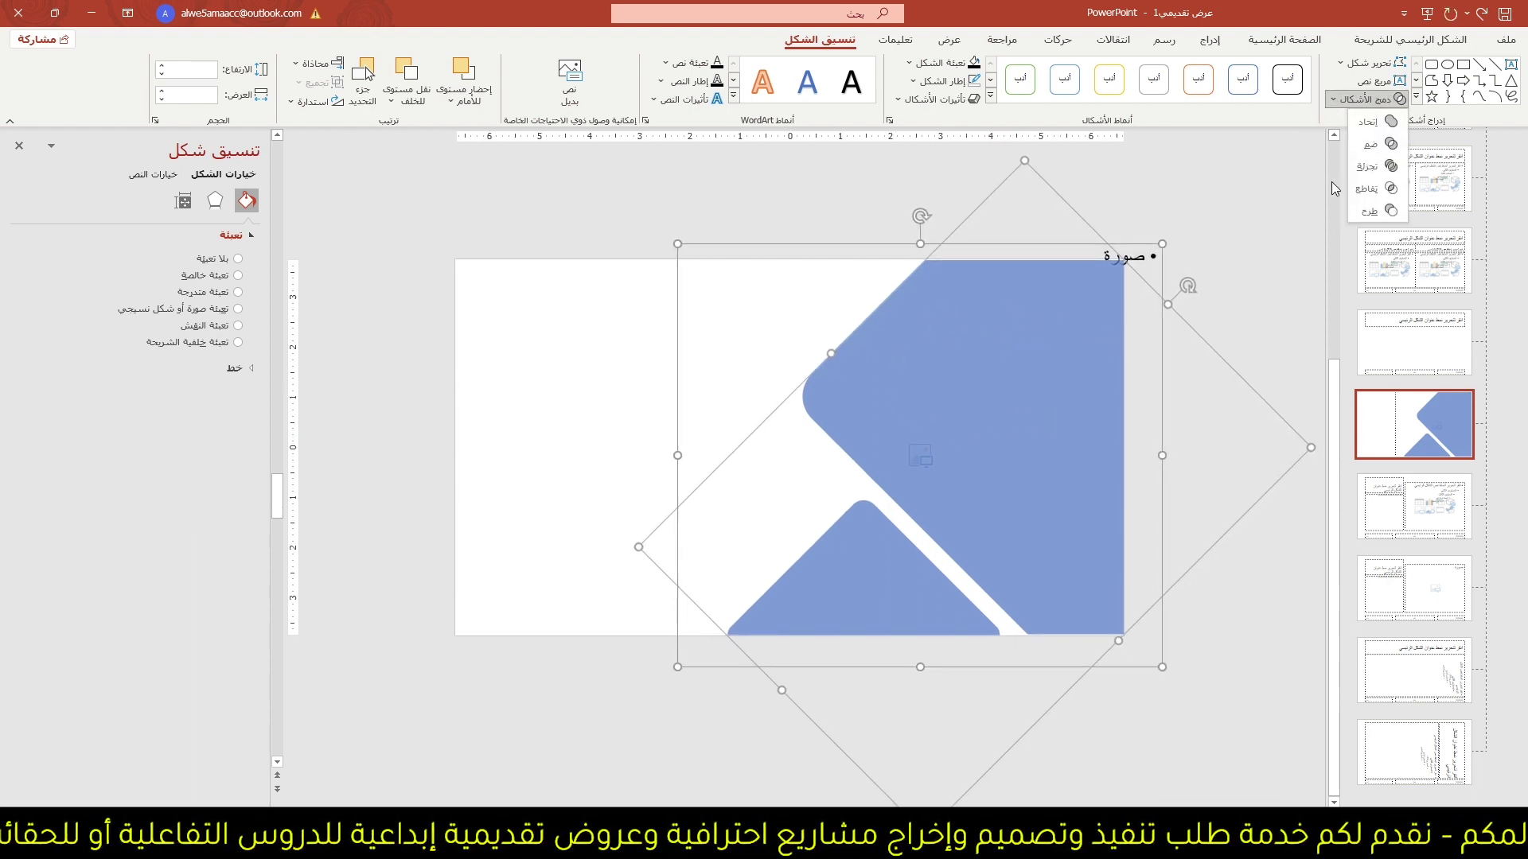
pyautogui.click(1366, 188)
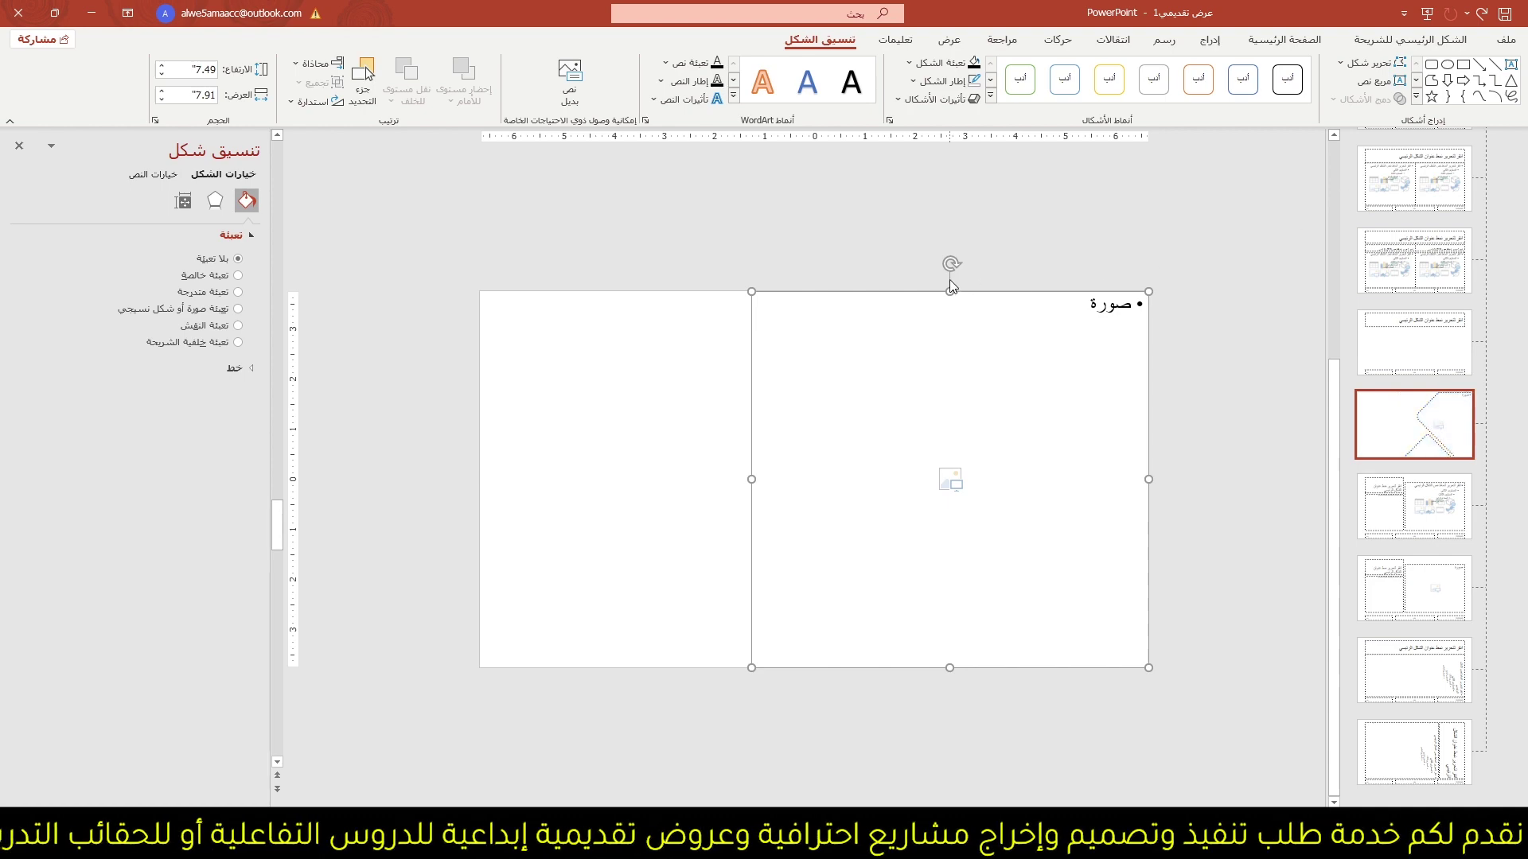
pyautogui.click(891, 198)
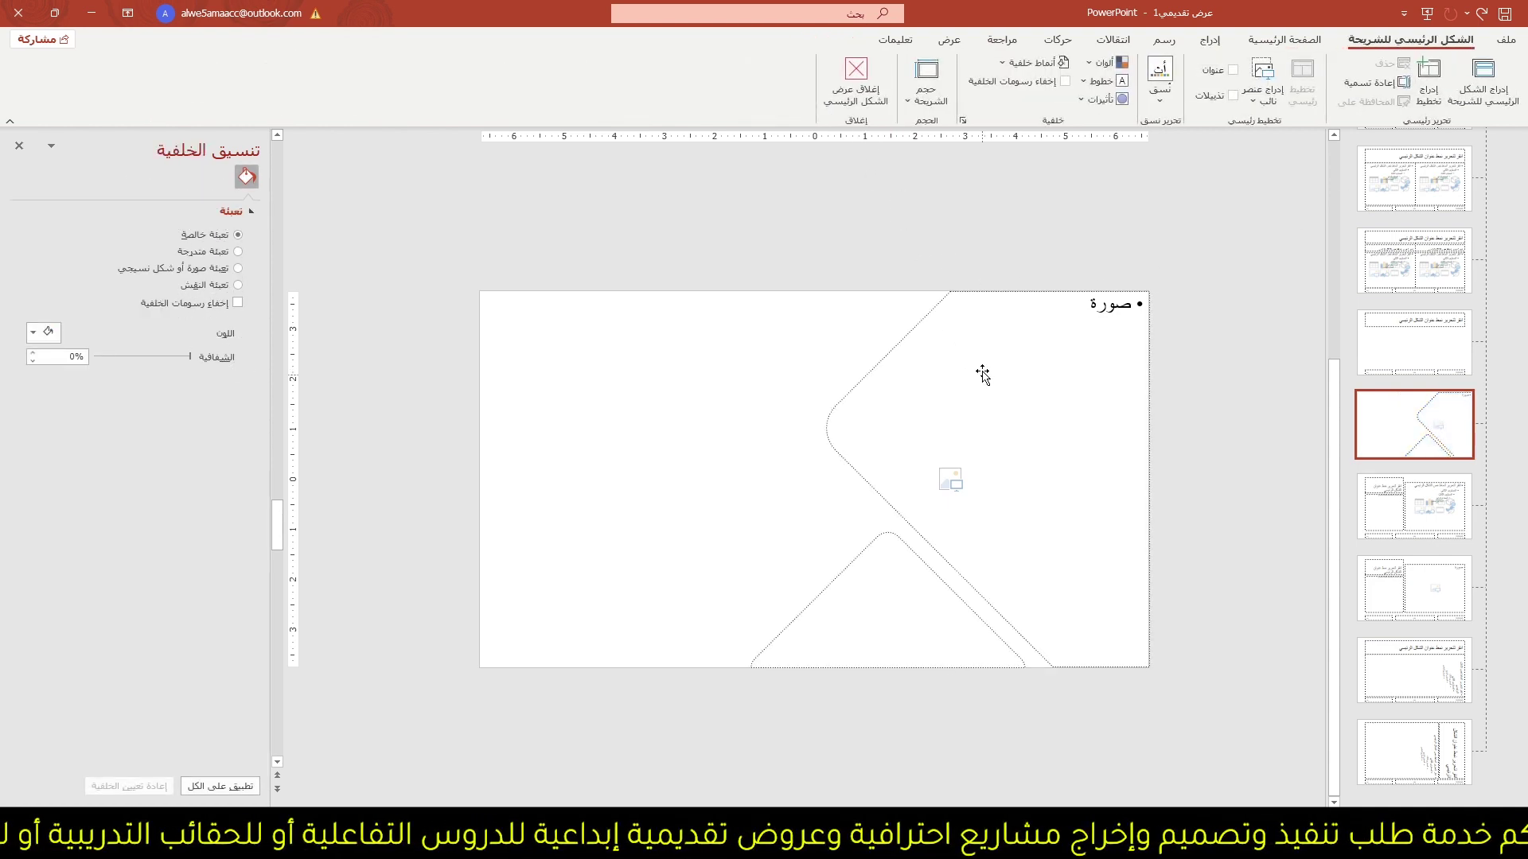
# - Close Master View and apply the Blank layout with the diamond placeholder to the slide
pyautogui.click(855, 76)
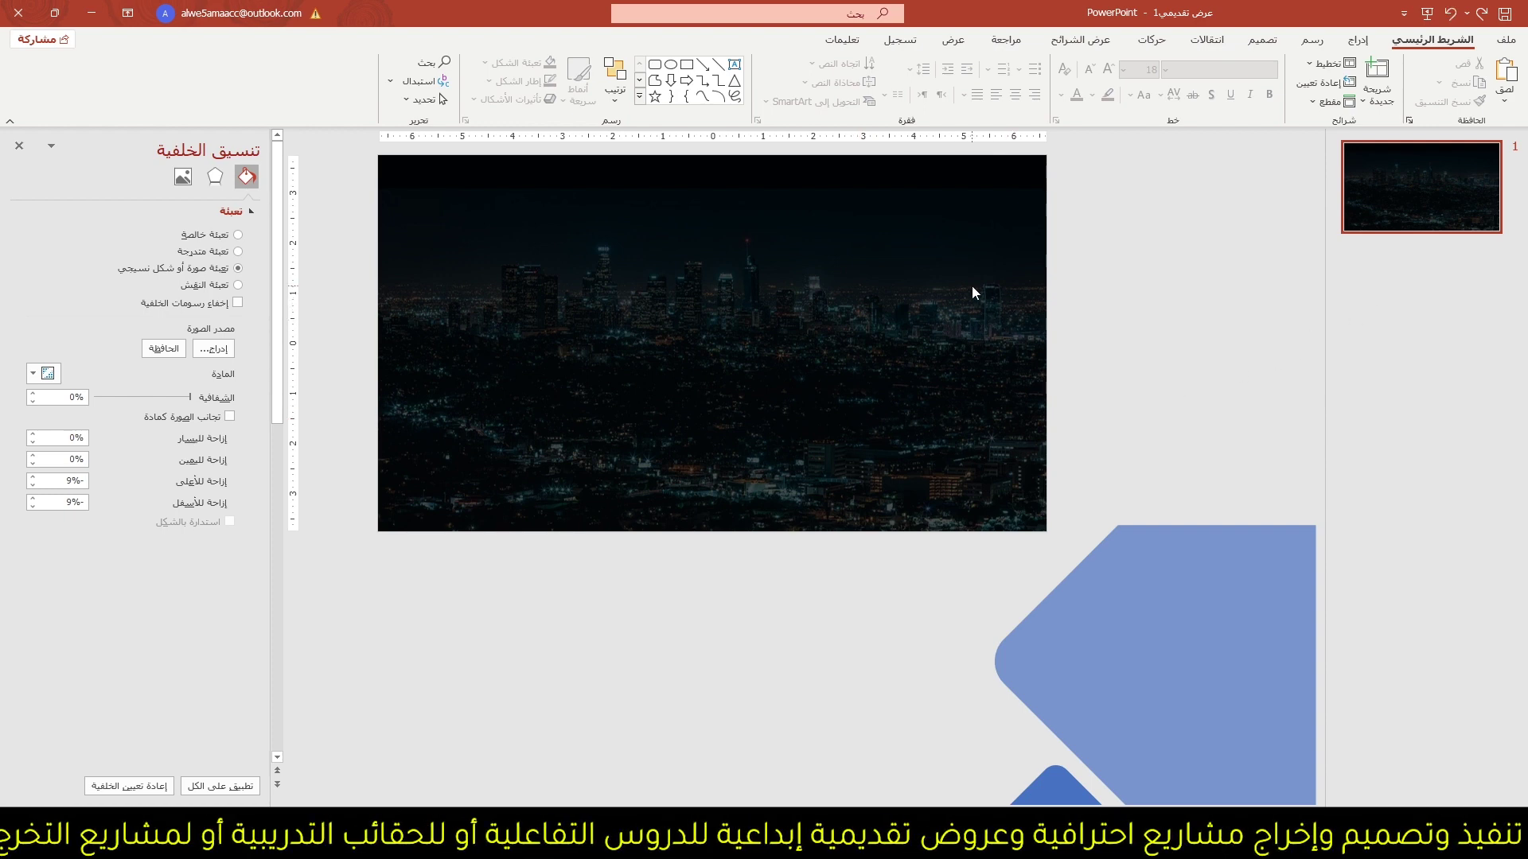
pyautogui.rightClick(972, 287)
pyautogui.moveTo(922, 351)
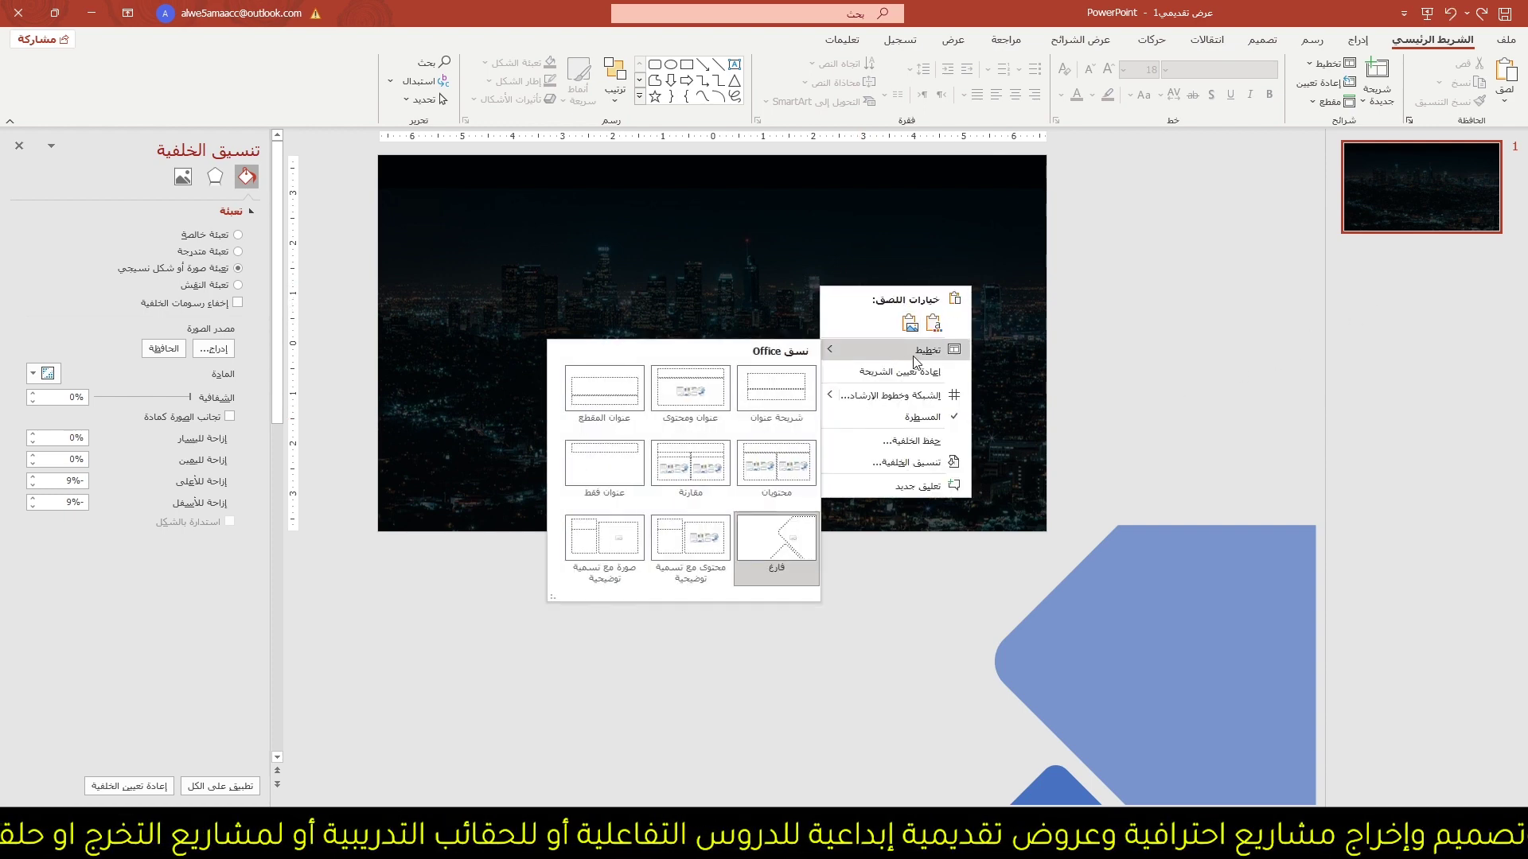
pyautogui.click(786, 549)
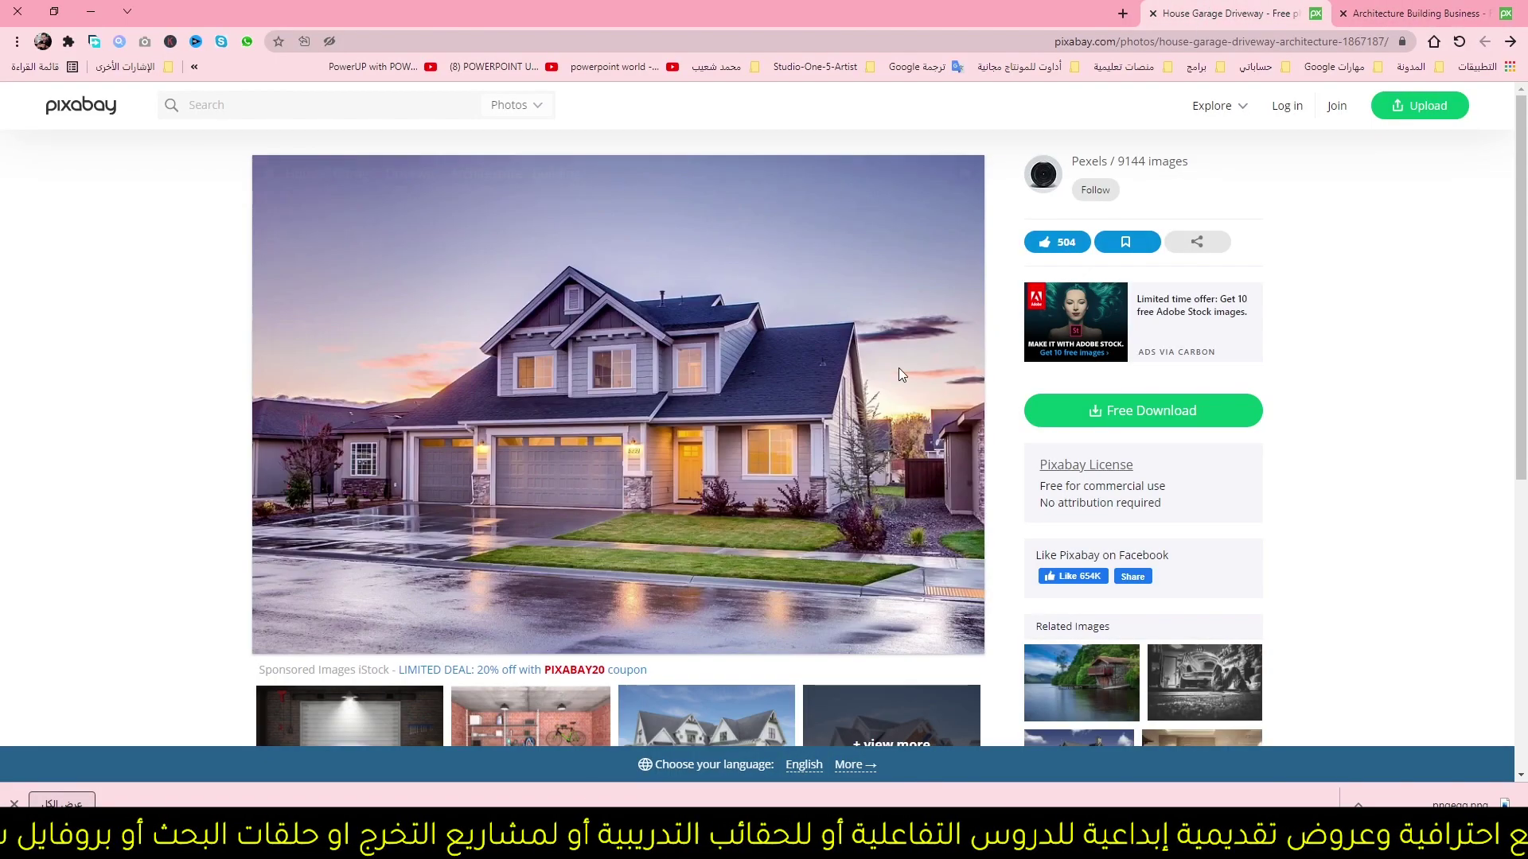
# - Download the Pixabay house photo at 1920×1309 and select the slide's picture placeholder in PowerPoint
pyautogui.click(1103, 416)
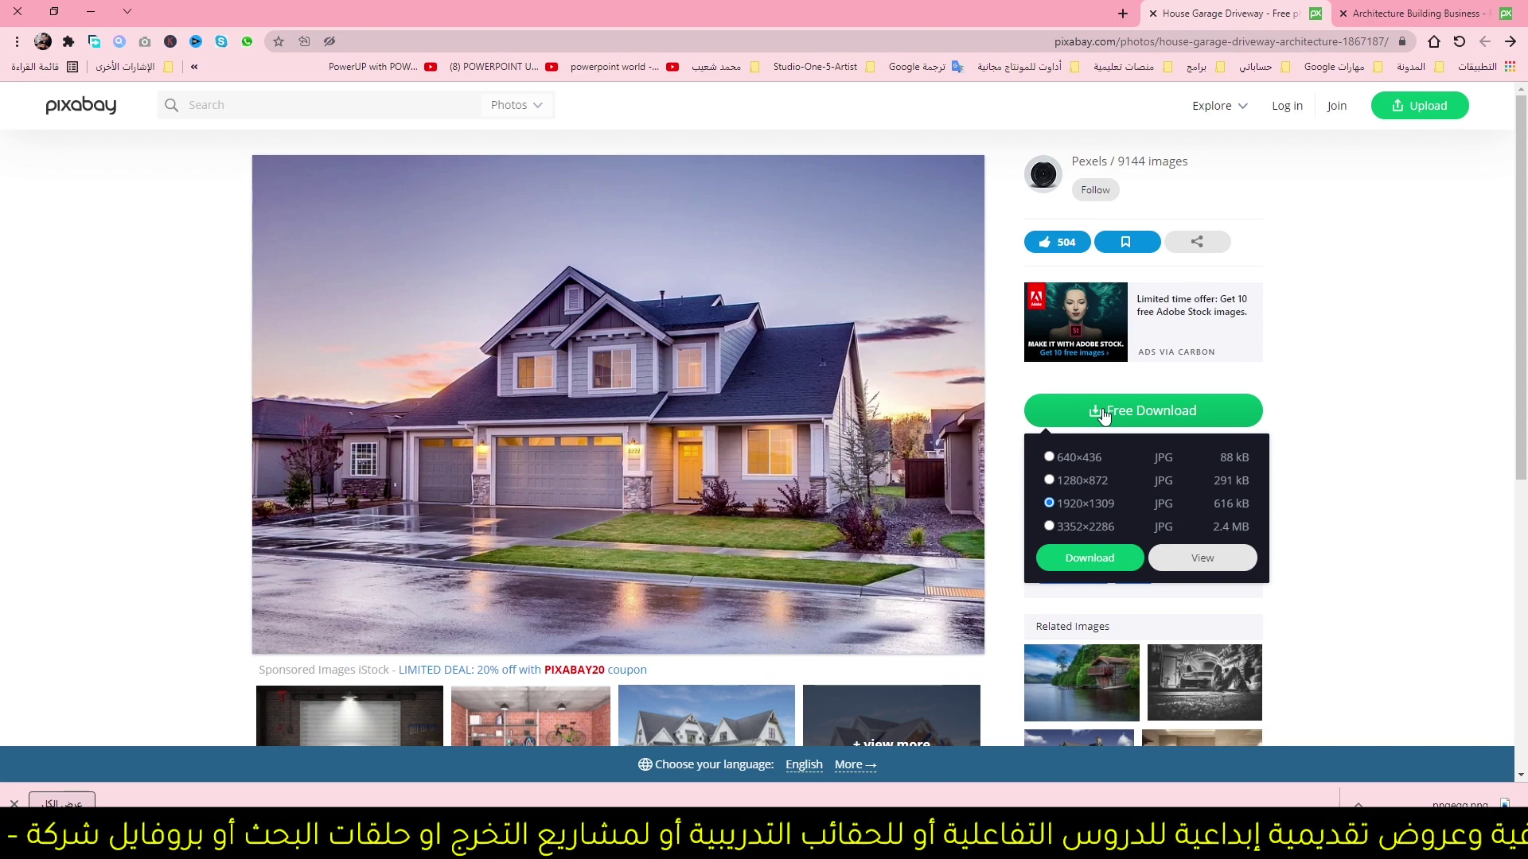
pyautogui.click(1078, 566)
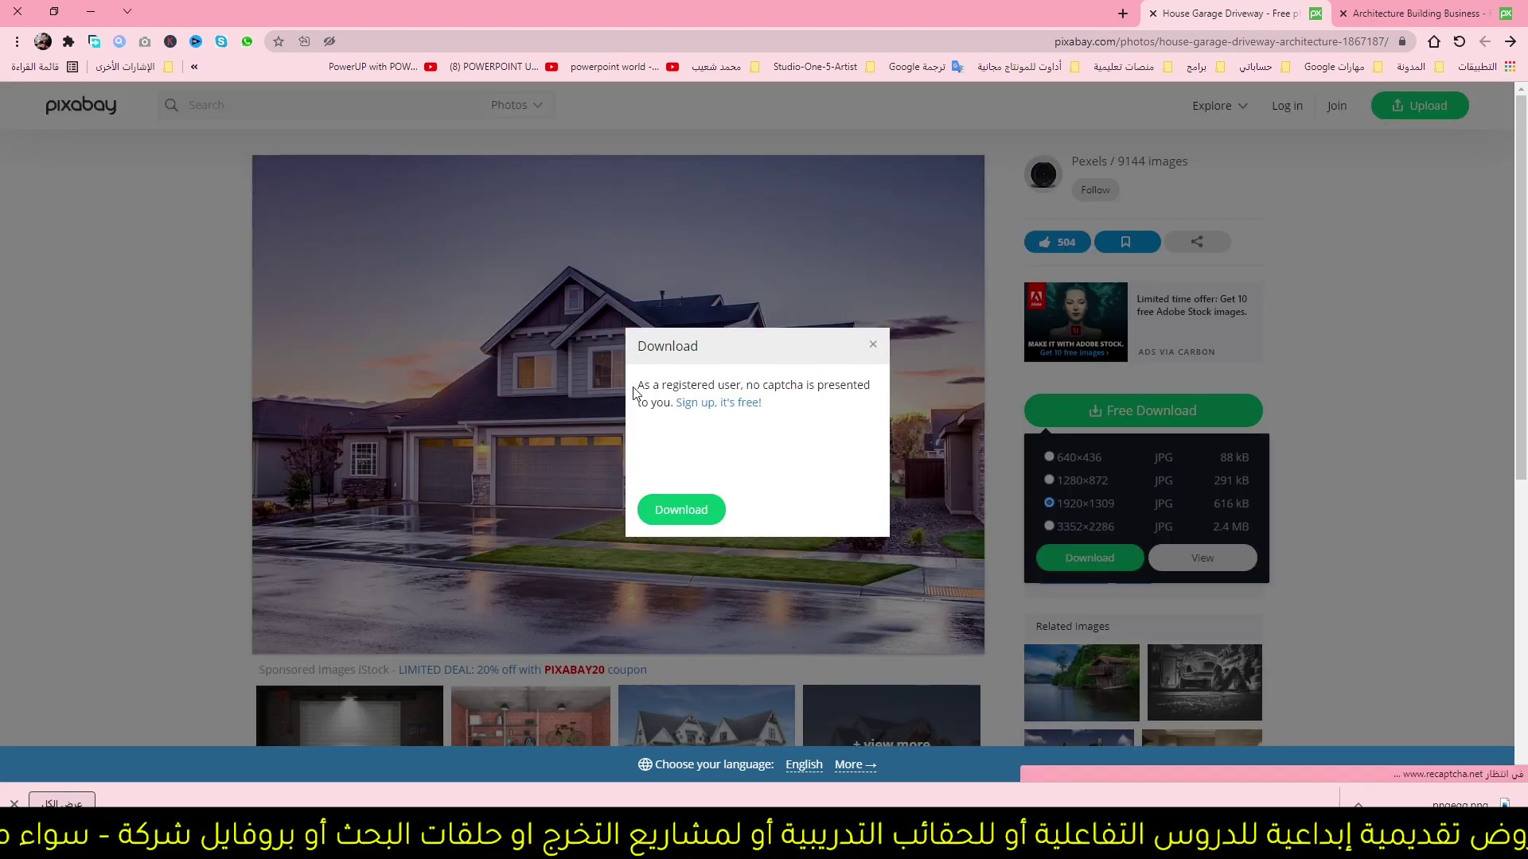
pyautogui.click(987, 465)
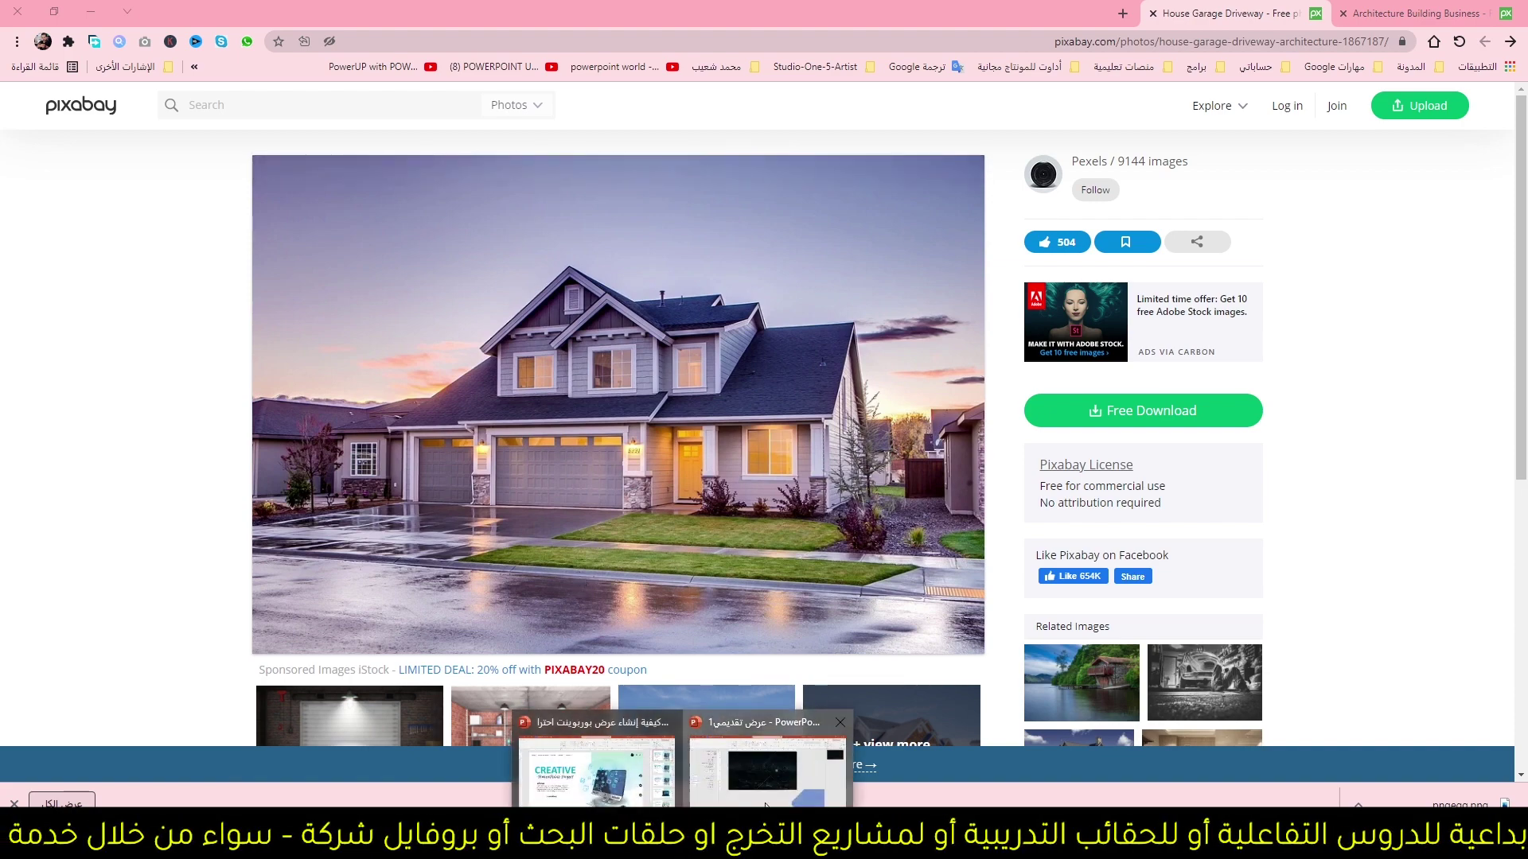
pyautogui.click(766, 805)
pyautogui.click(838, 342)
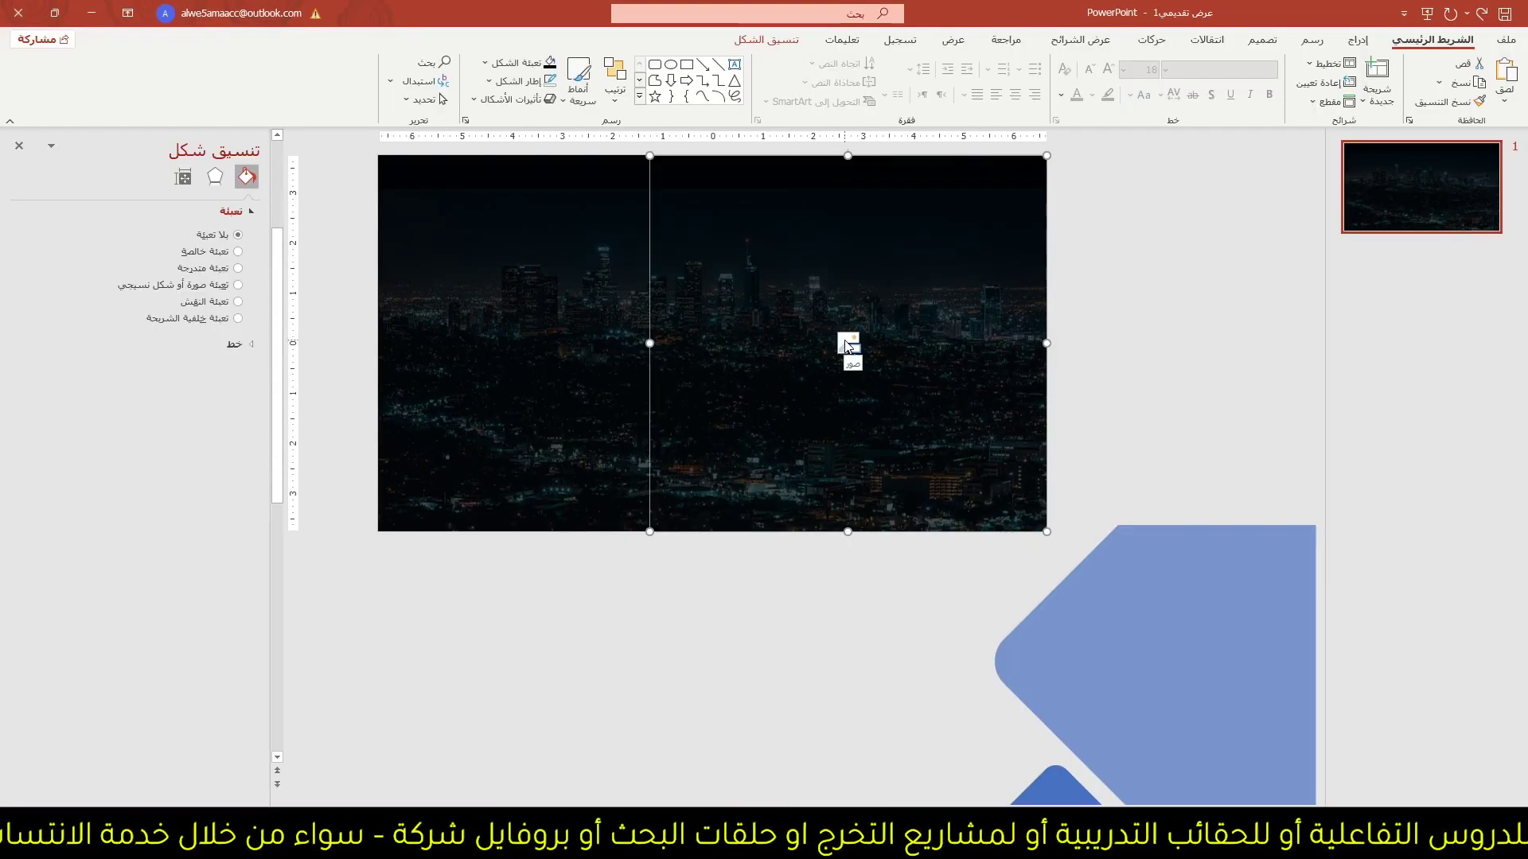
# - Fill the diamond placeholder with the downloaded house photo
pyautogui.click(848, 344)
pyautogui.click(309, 140)
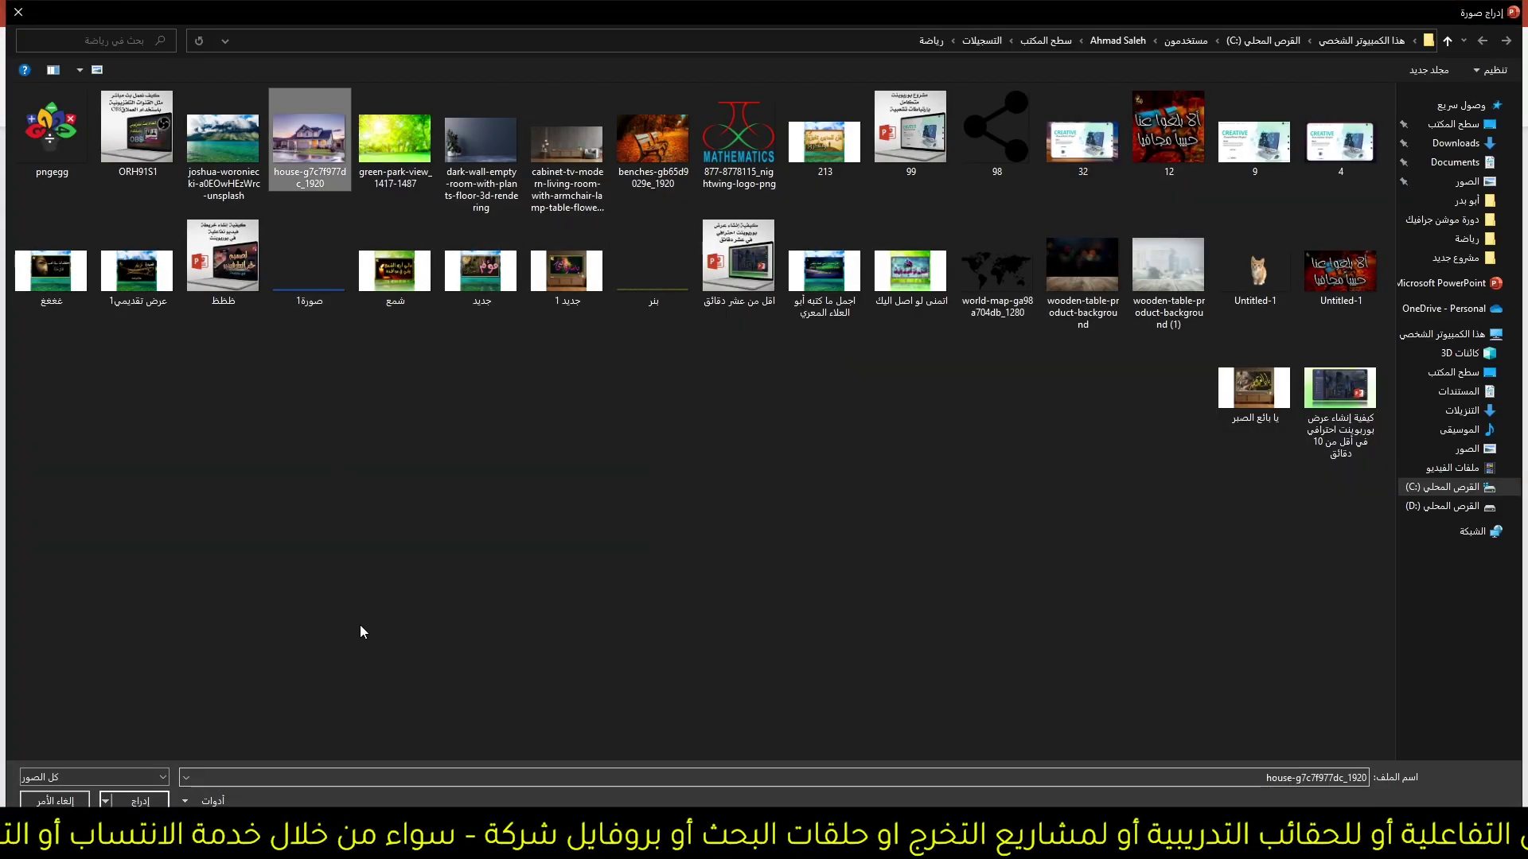
pyautogui.click(140, 802)
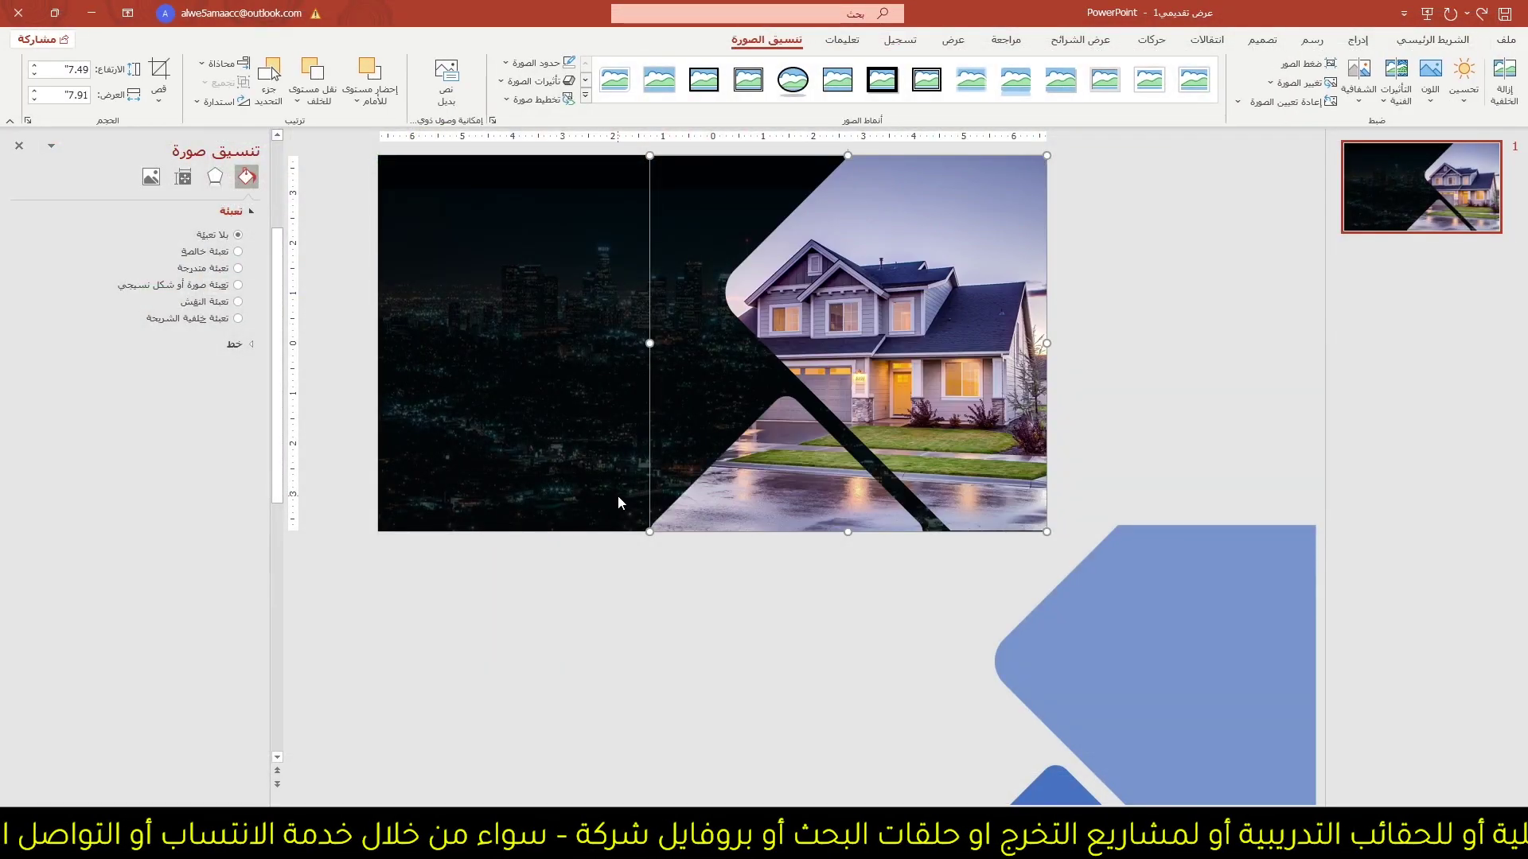
pyautogui.scroll(1, 807, 476)
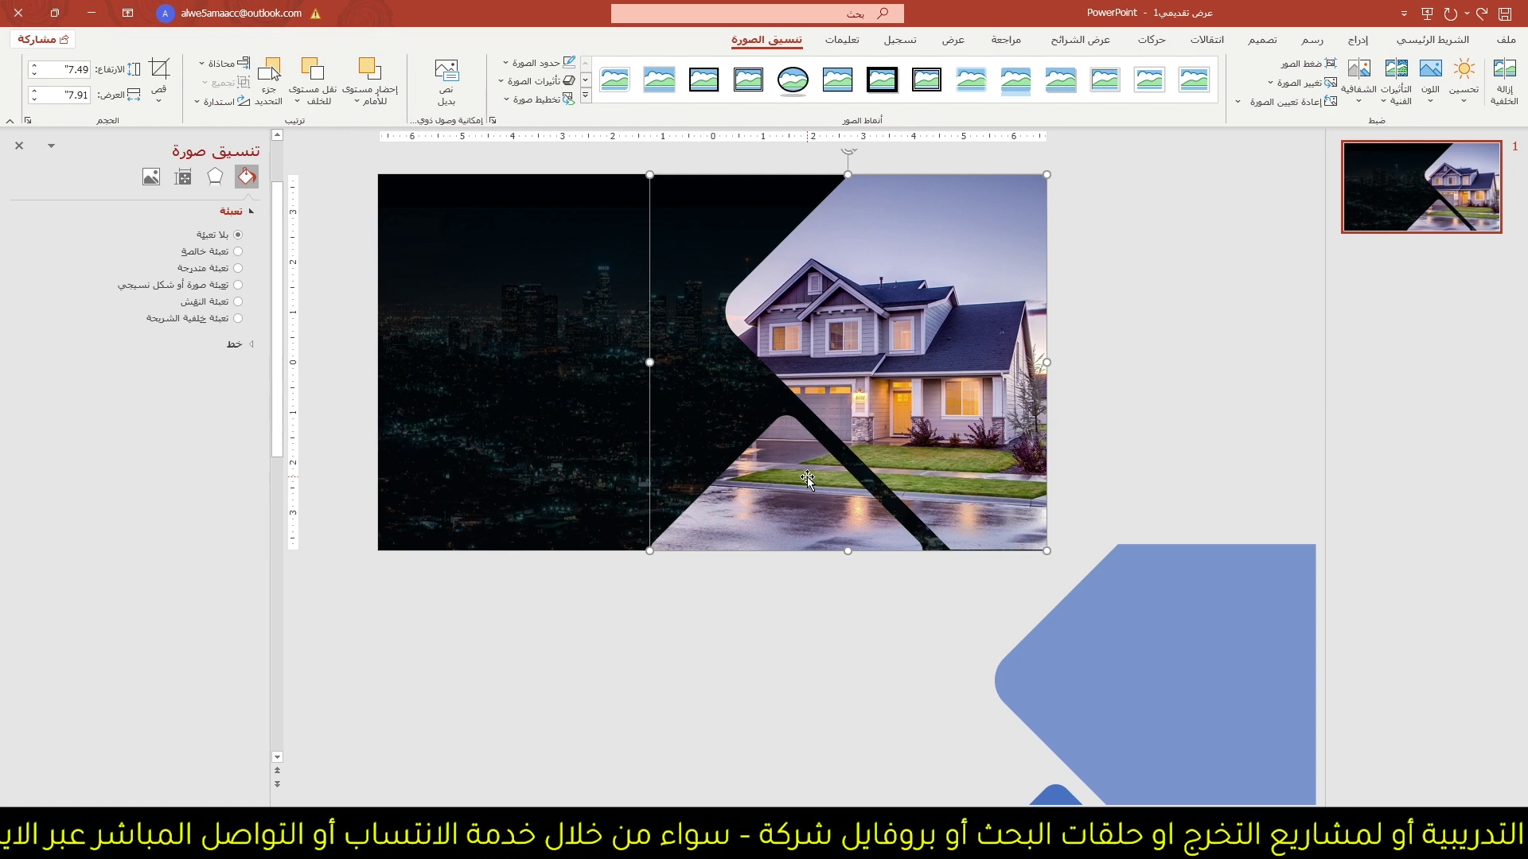
pyautogui.scroll(1, 807, 476)
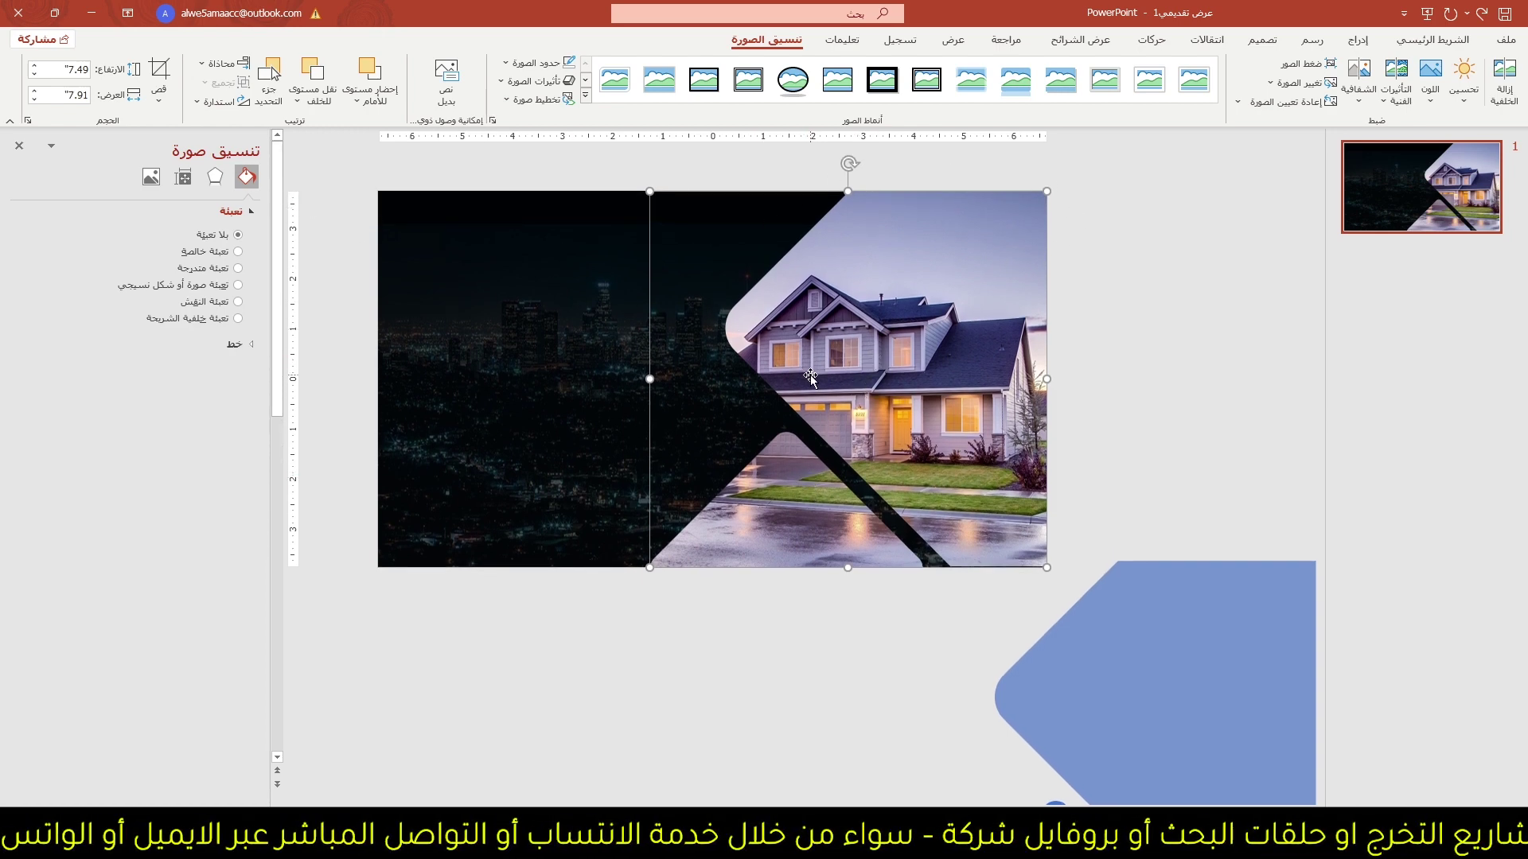
# - Crop the photo, enlarging and shifting it so the whole house sits inside the diamond
pyautogui.click(164, 74)
pyautogui.scroll(-1, 888, 305)
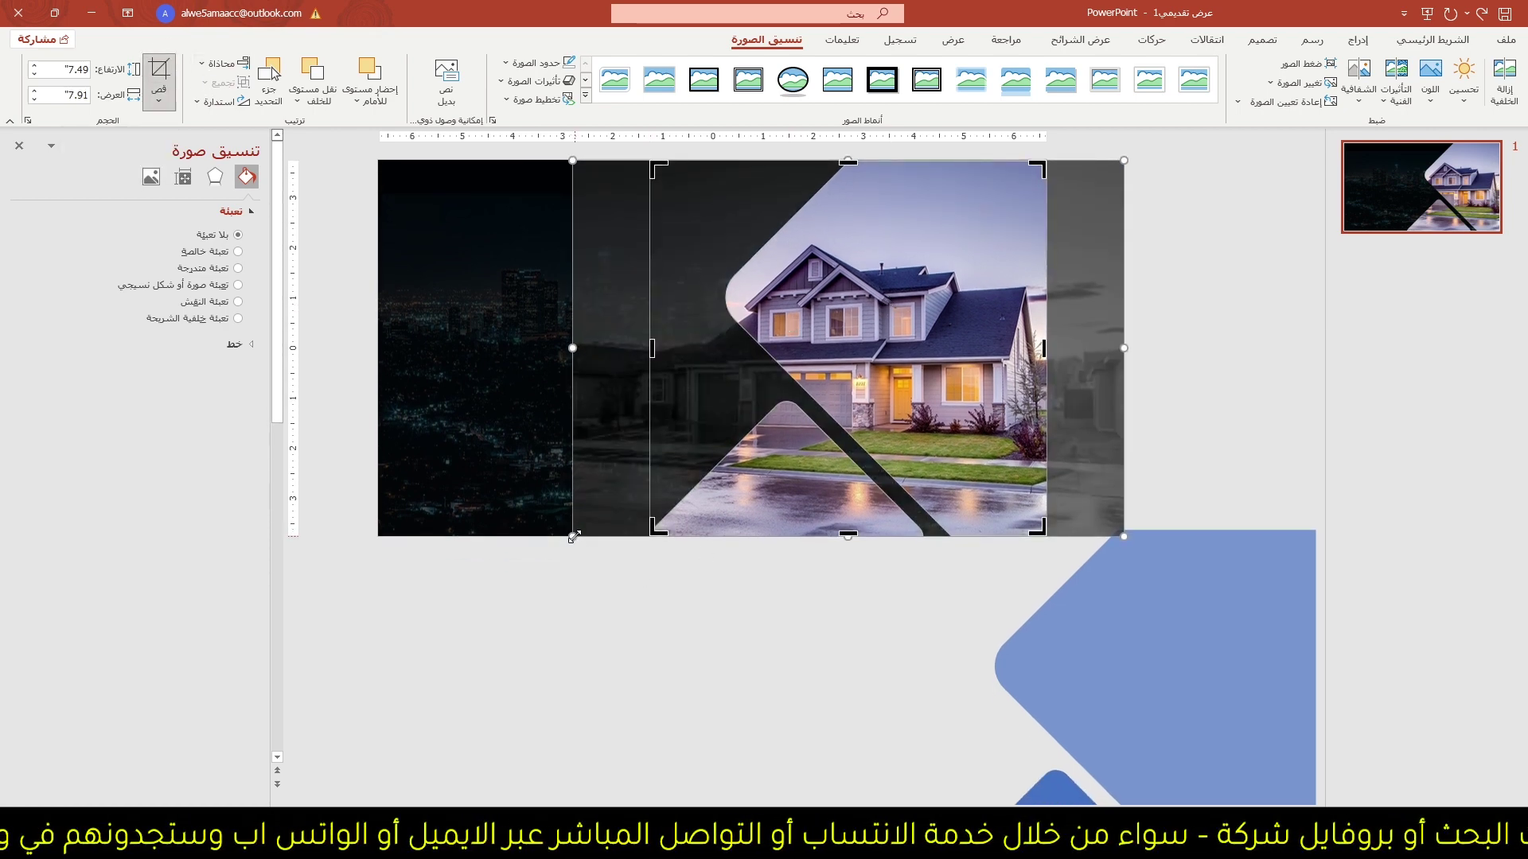
pyautogui.moveTo(573, 537); pyautogui.dragTo(506, 572)
pyautogui.moveTo(871, 392); pyautogui.dragTo(954, 343)
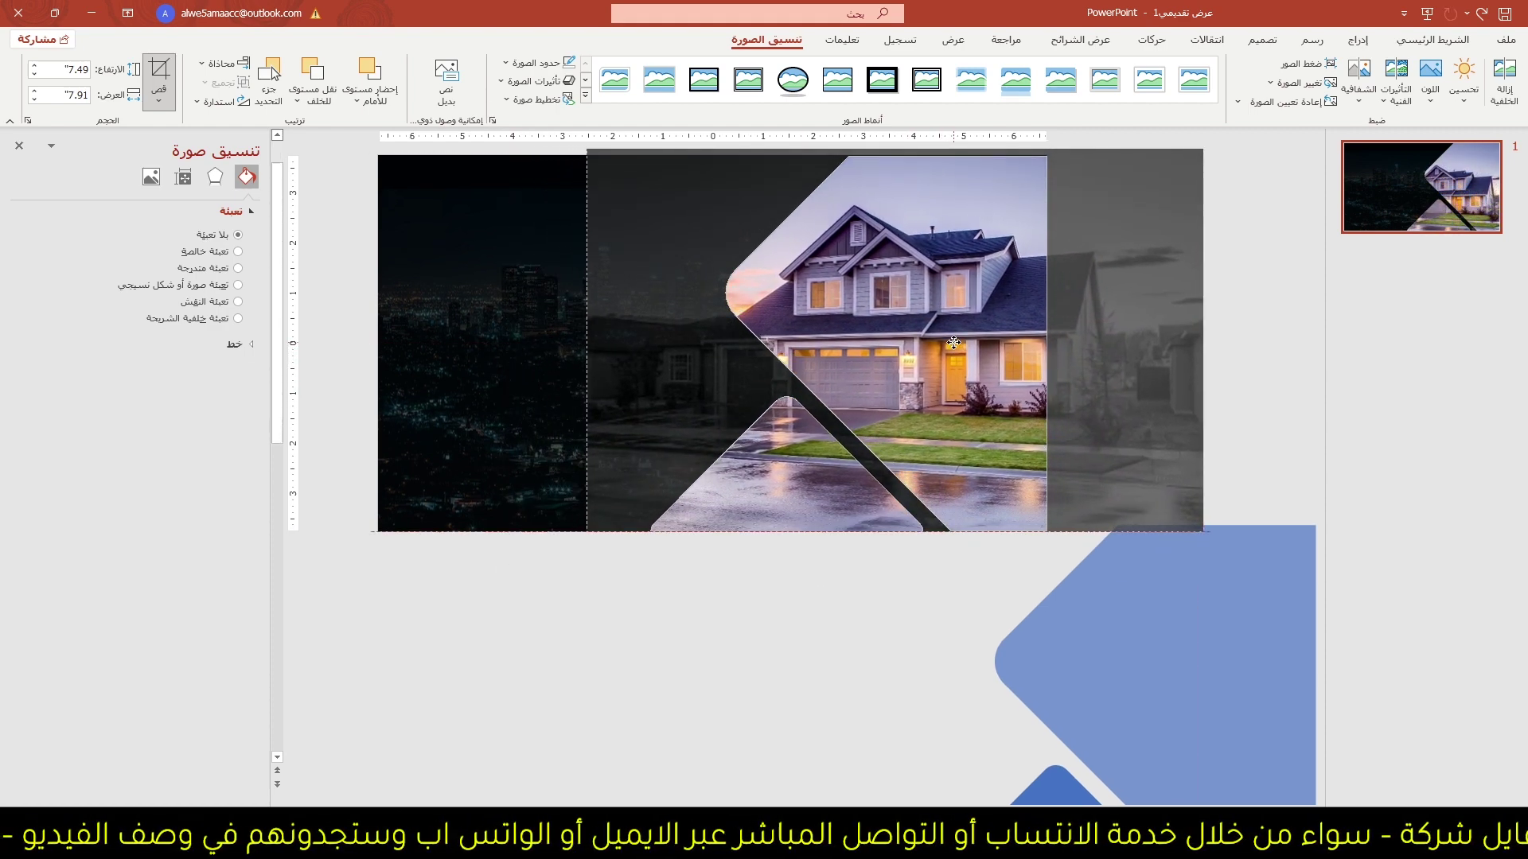
pyautogui.scroll(-2, 1184, 236)
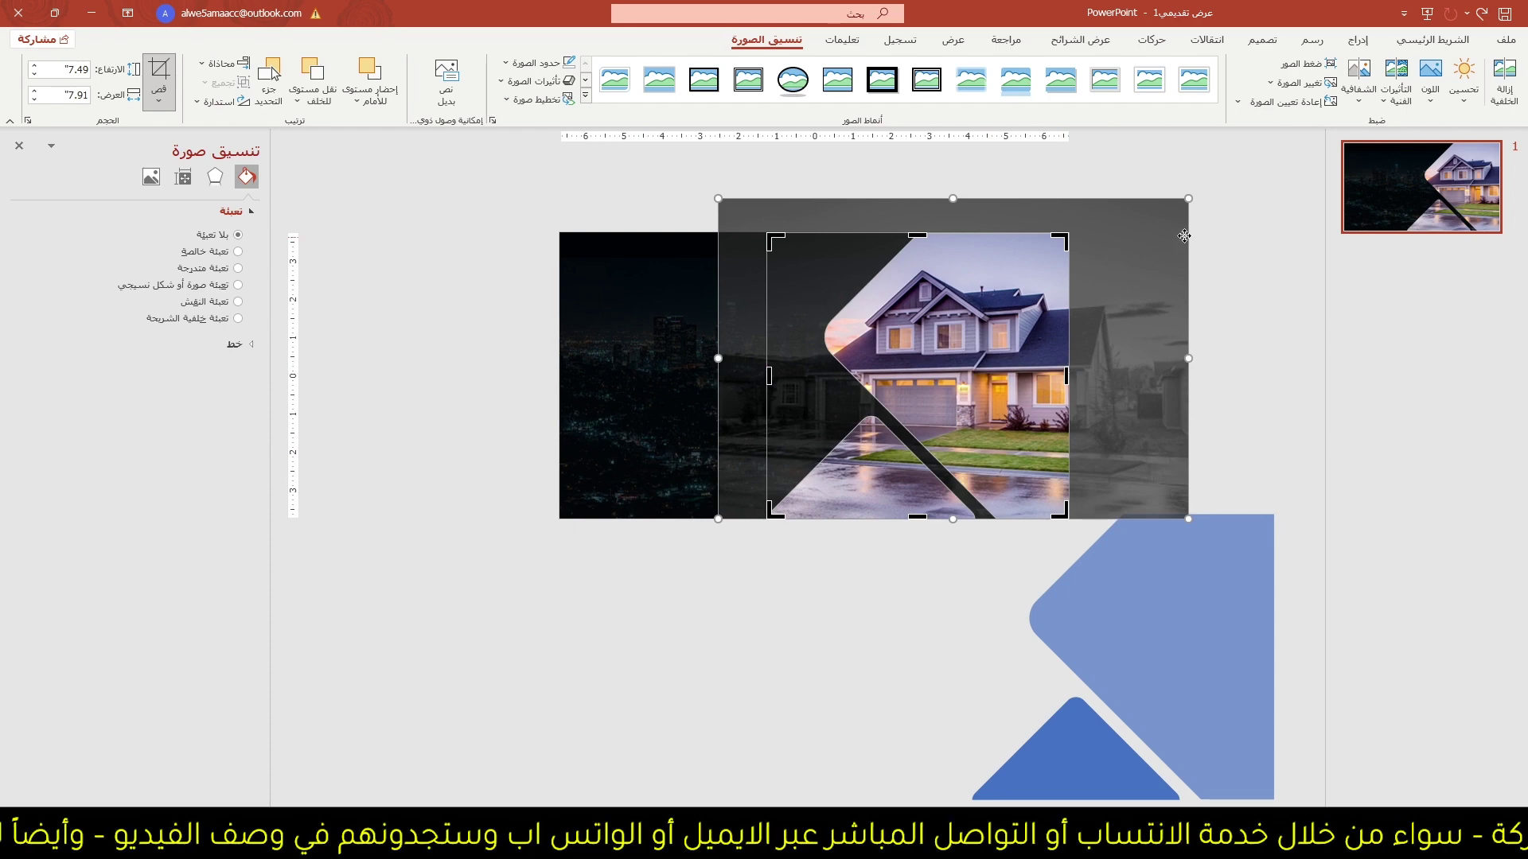
pyautogui.moveTo(1188, 200); pyautogui.dragTo(1243, 164)
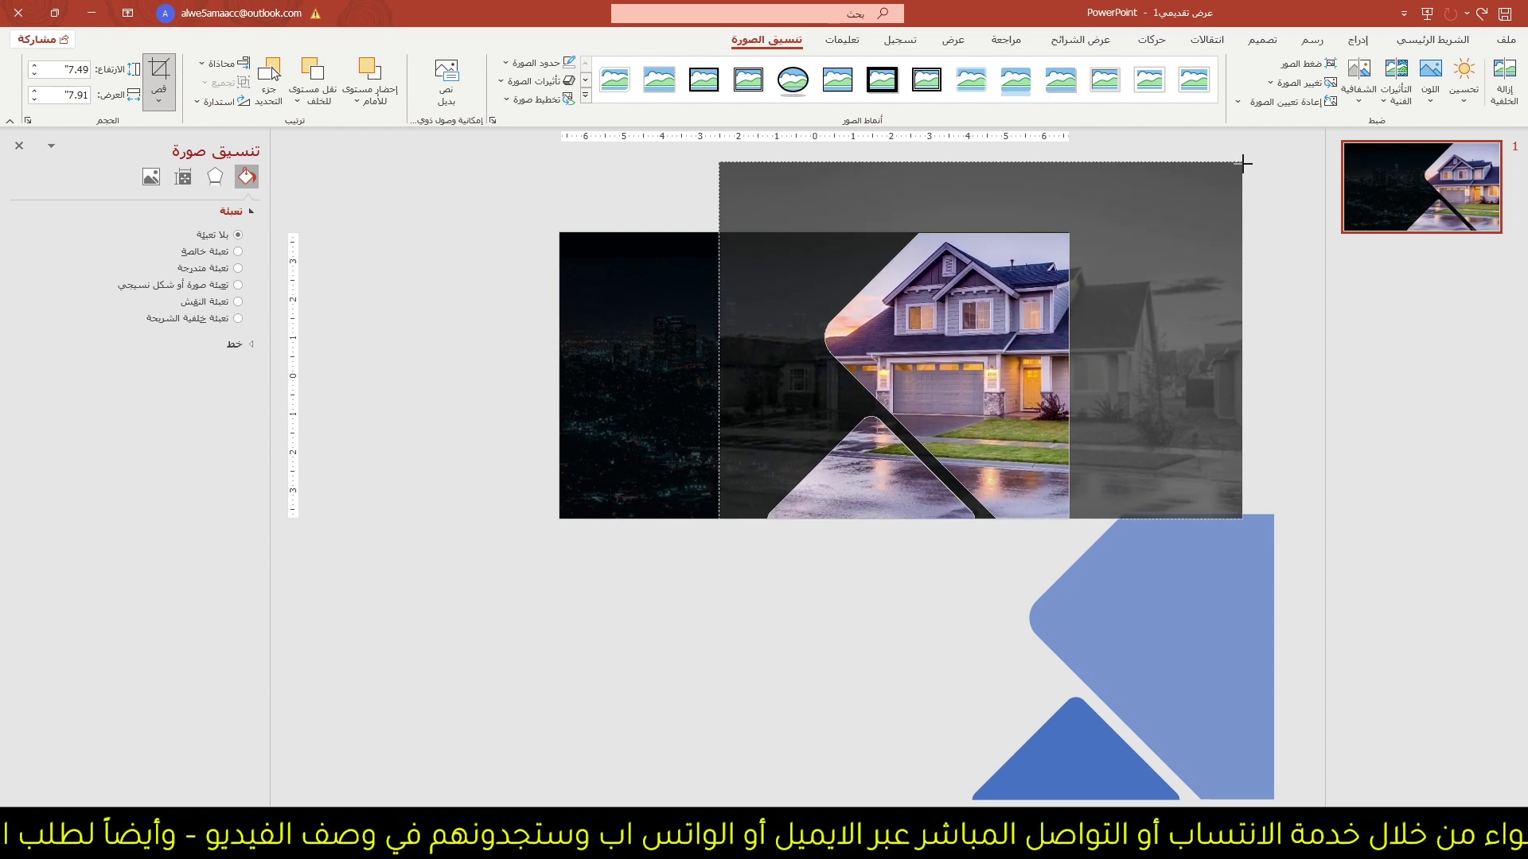
pyautogui.moveTo(1024, 362)
pyautogui.mouseDown()
pyautogui.moveTo(991, 393)
pyautogui.moveTo(984, 379)
pyautogui.mouseUp()
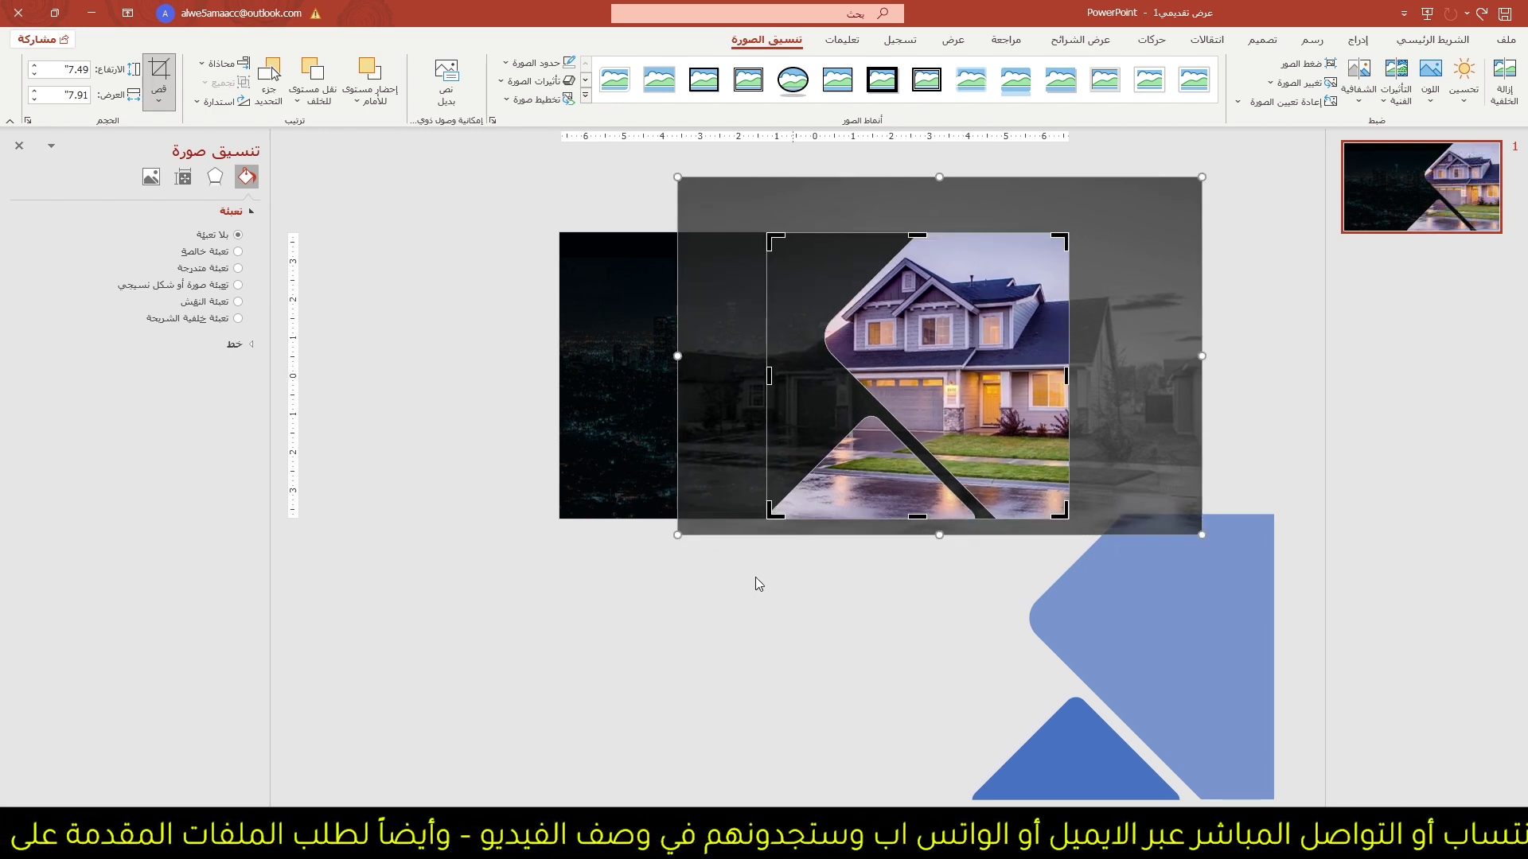
pyautogui.scroll(2, 724, 604)
pyautogui.click(718, 610)
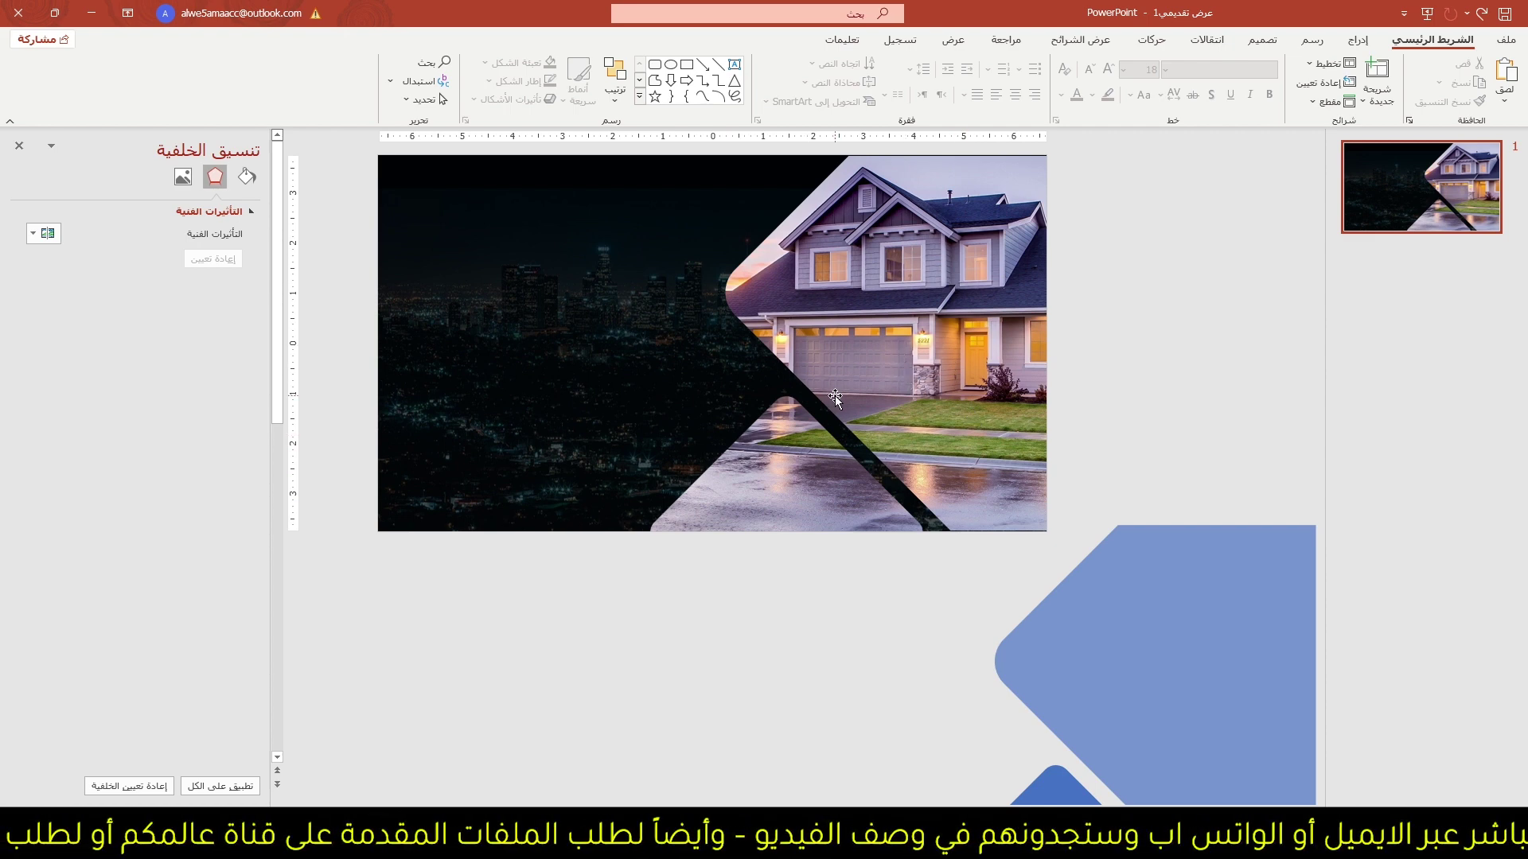
# - Bring the translucent blue diamond in front of the house photo and fit the triangle into the bottom notch
pyautogui.click(1067, 621)
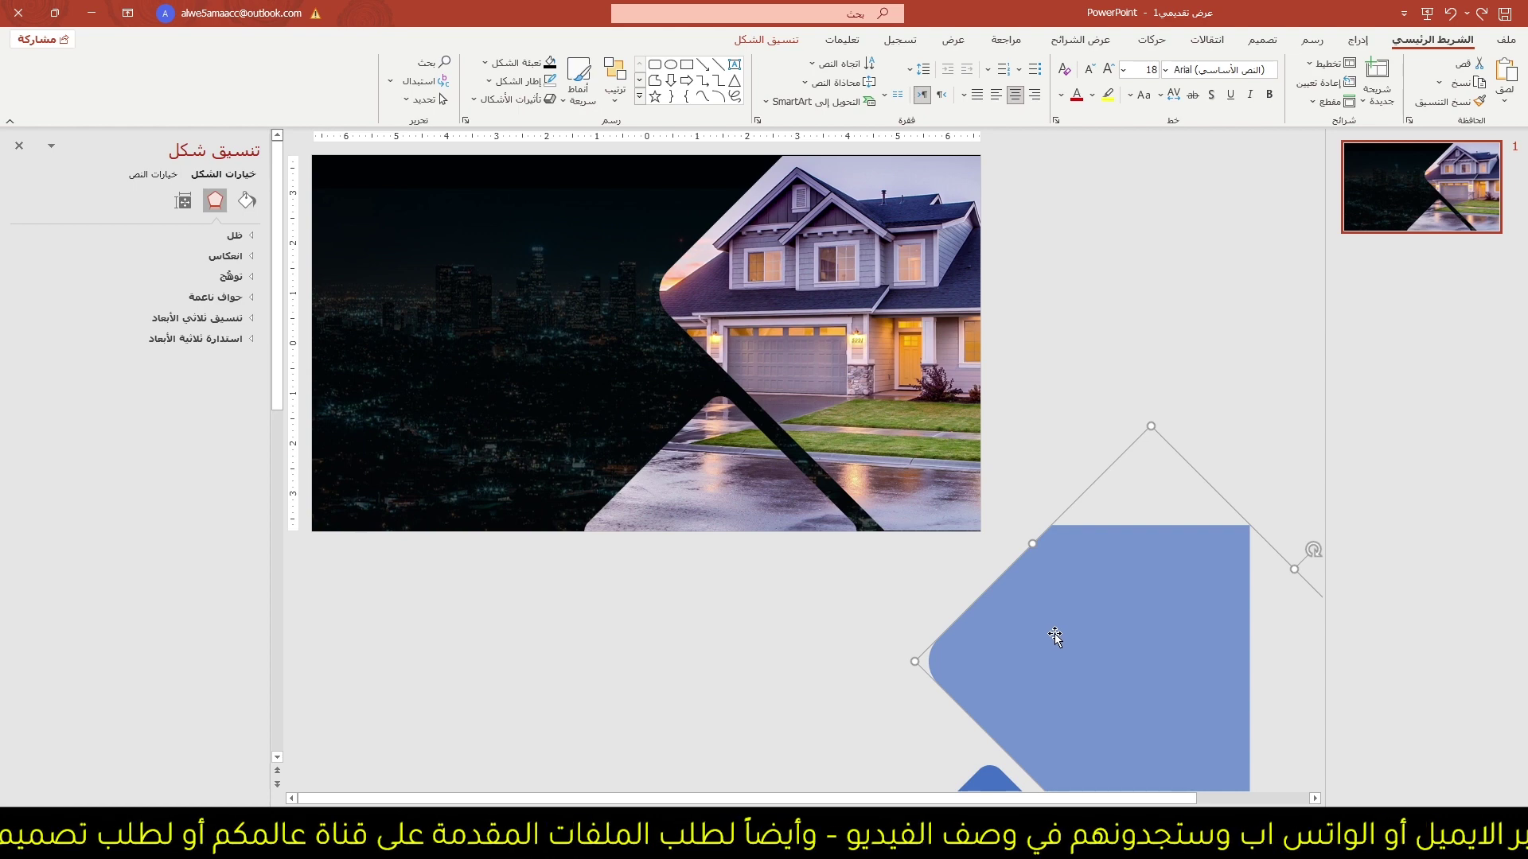
pyautogui.moveTo(1055, 637); pyautogui.dragTo(1080, 295)
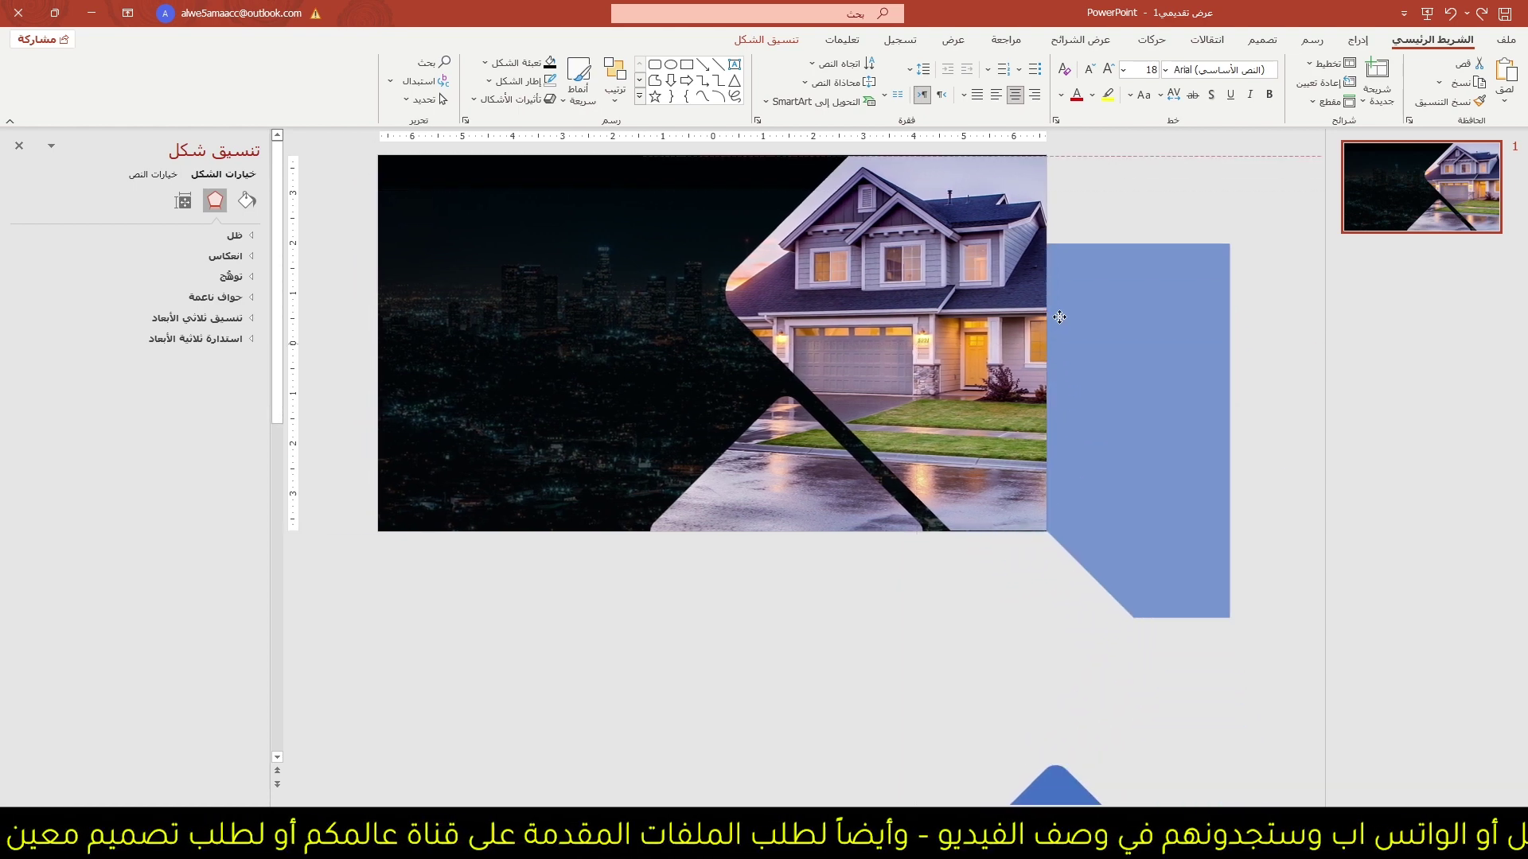
pyautogui.click(767, 39)
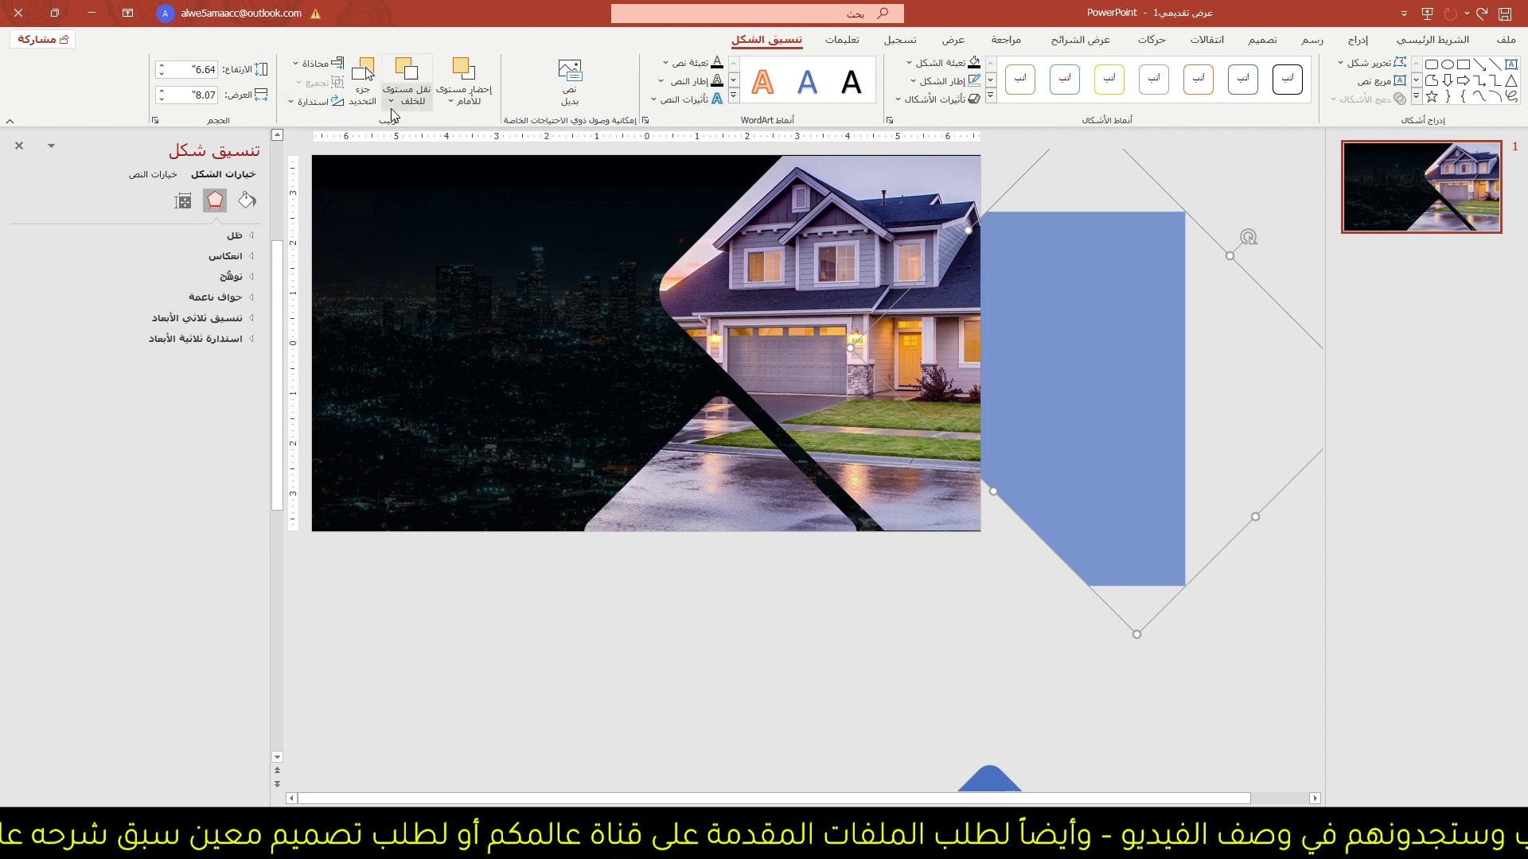
pyautogui.moveTo(889, 324)
pyautogui.mouseDown()
pyautogui.moveTo(1006, 288)
pyautogui.moveTo(896, 463)
pyautogui.mouseUp()
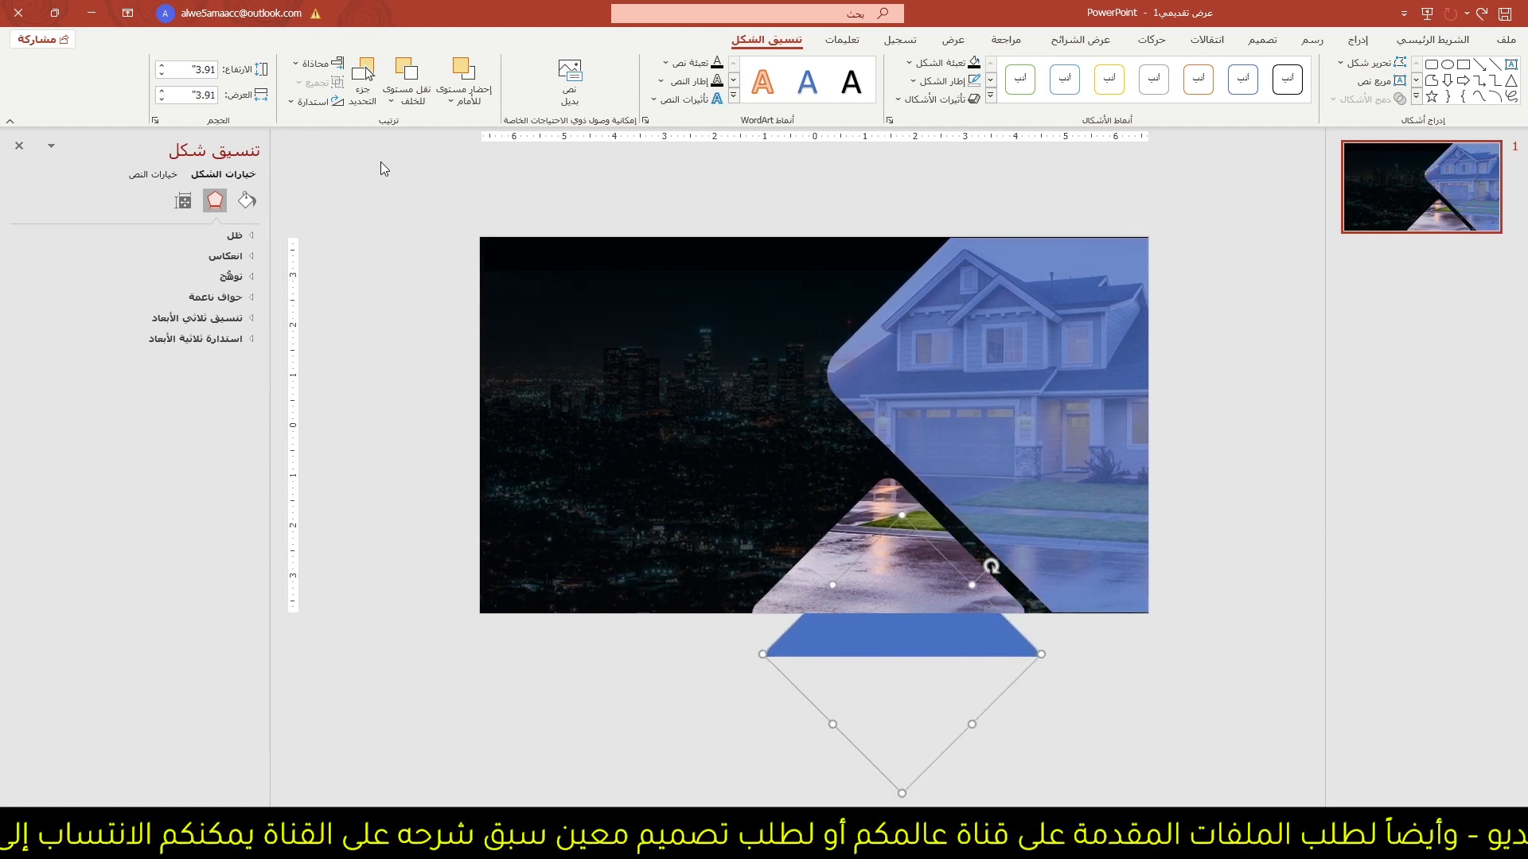
pyautogui.click(464, 79)
pyautogui.click(445, 145)
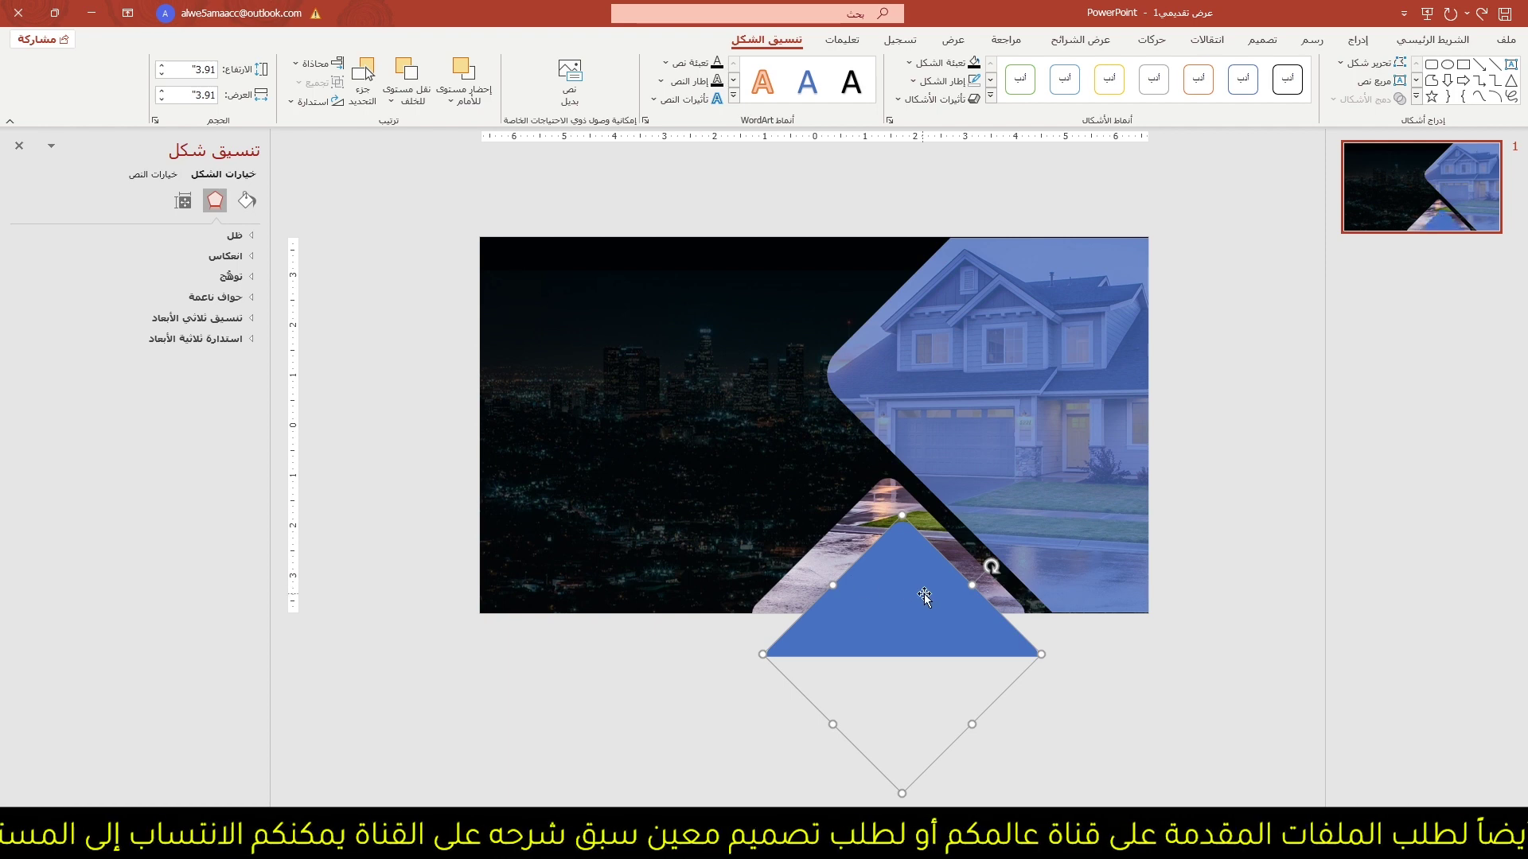
pyautogui.moveTo(924, 594); pyautogui.dragTo(908, 600)
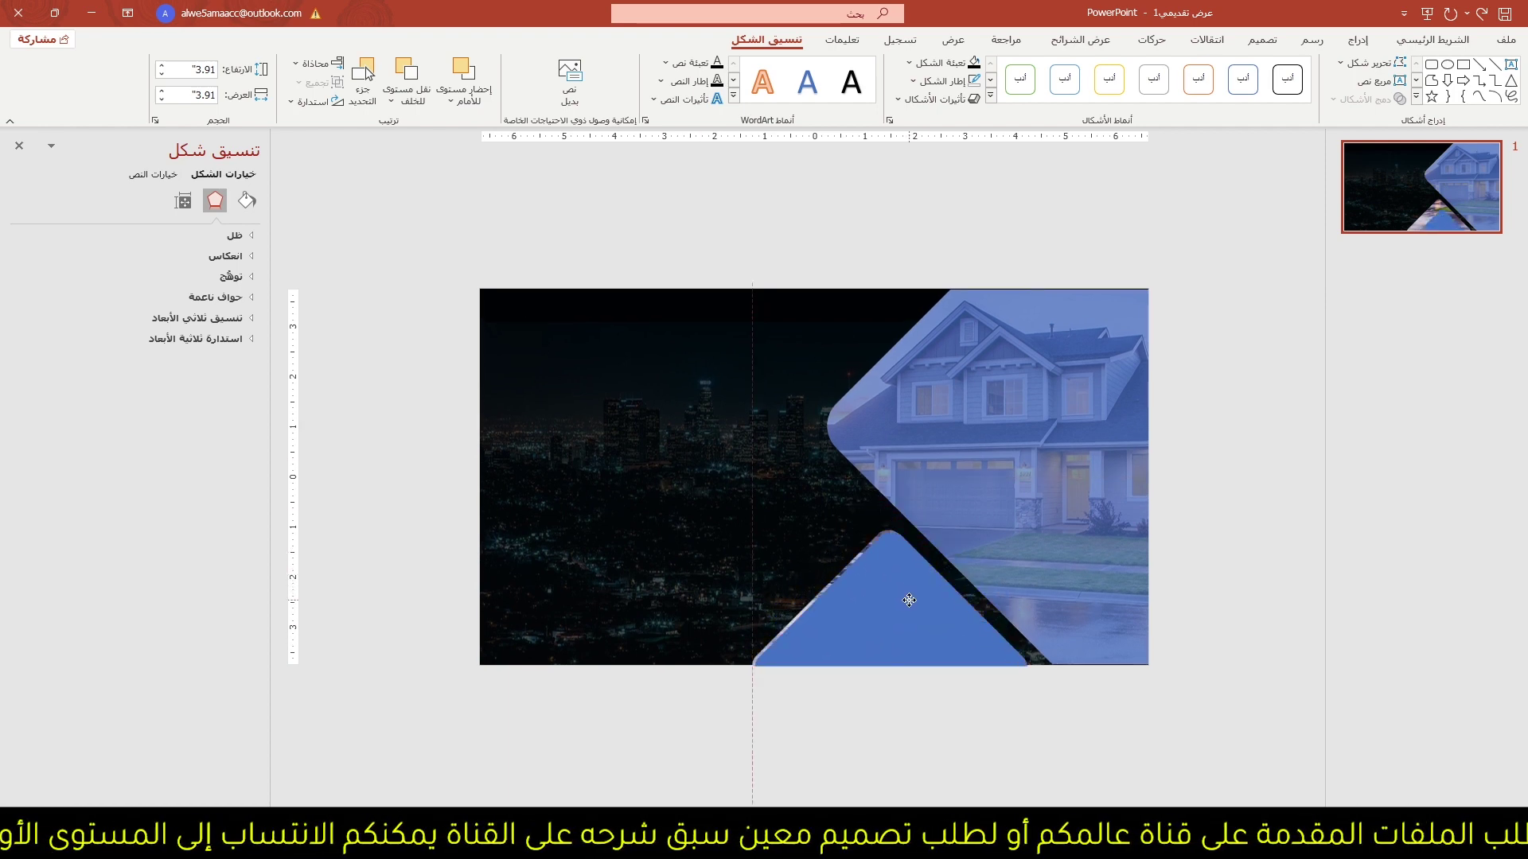
pyautogui.moveTo(908, 600); pyautogui.dragTo(908, 600)
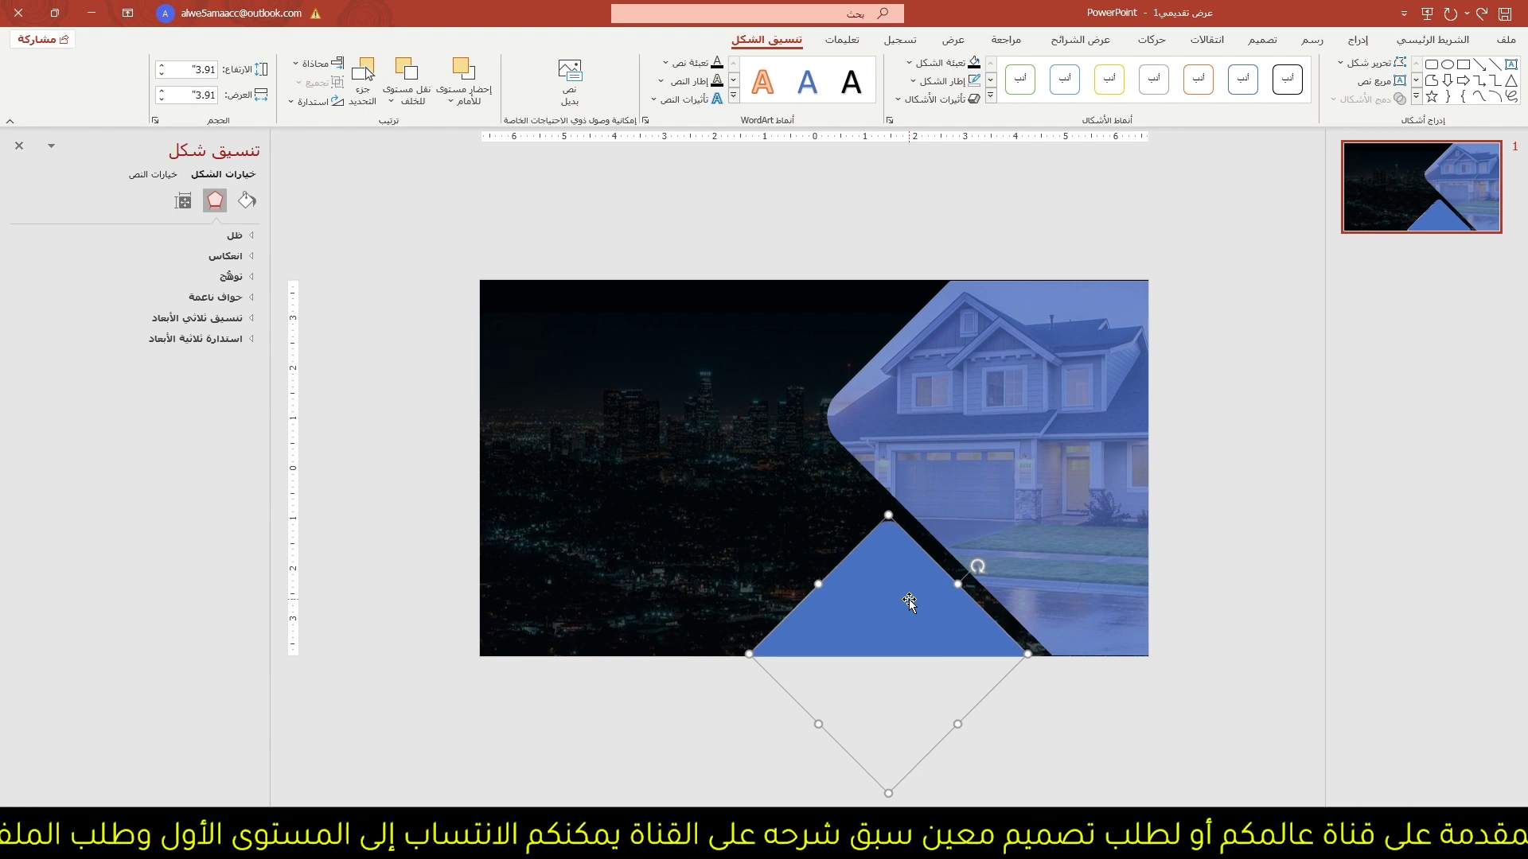
# - Give the house overlay a two-stop green-to-light-blue gradient fill at 82% transparency
pyautogui.click(973, 463)
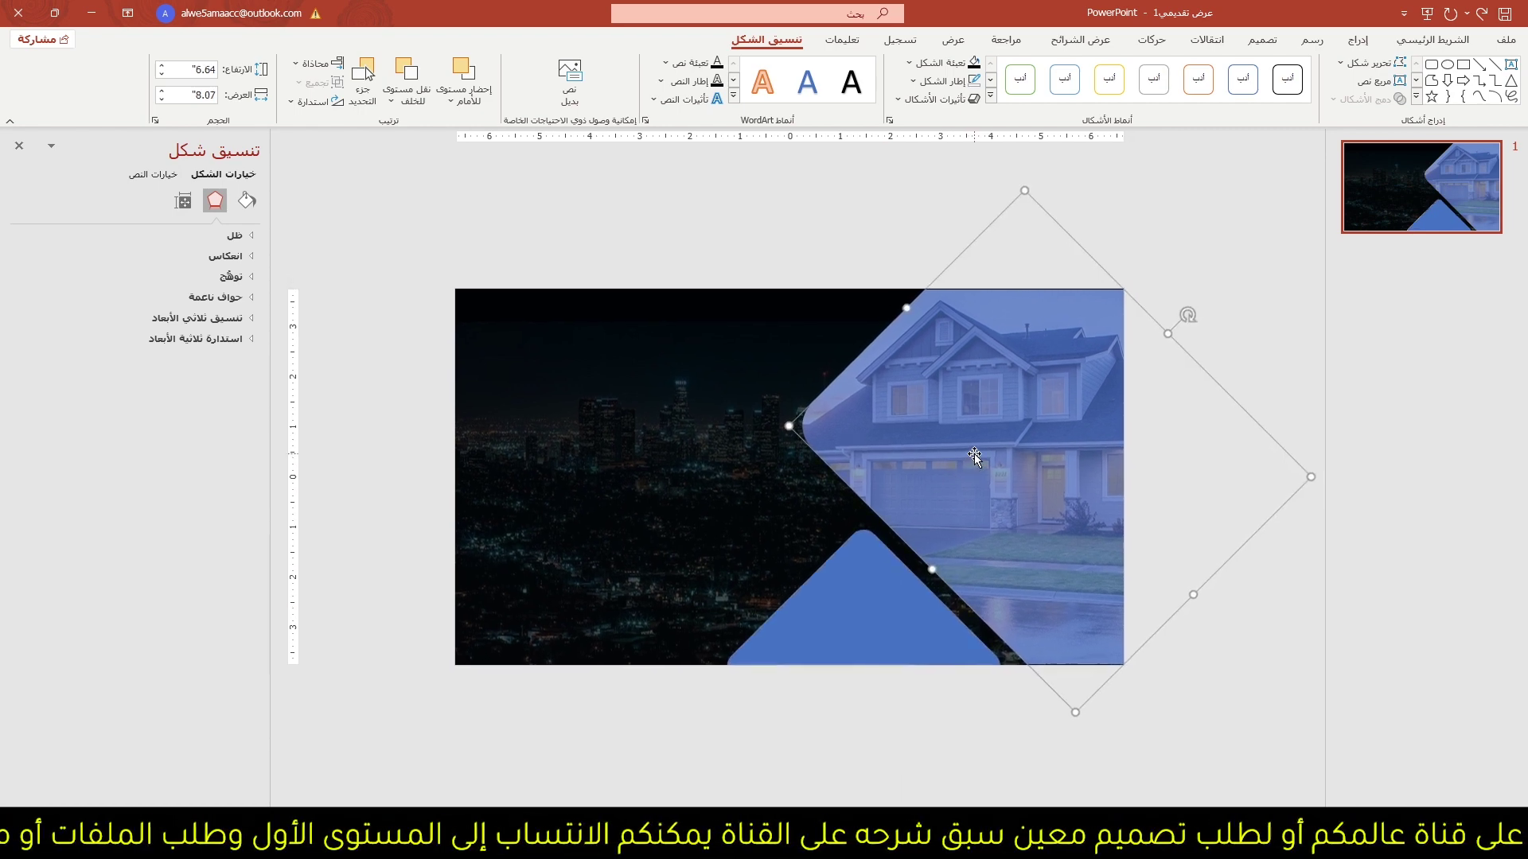
pyautogui.click(246, 200)
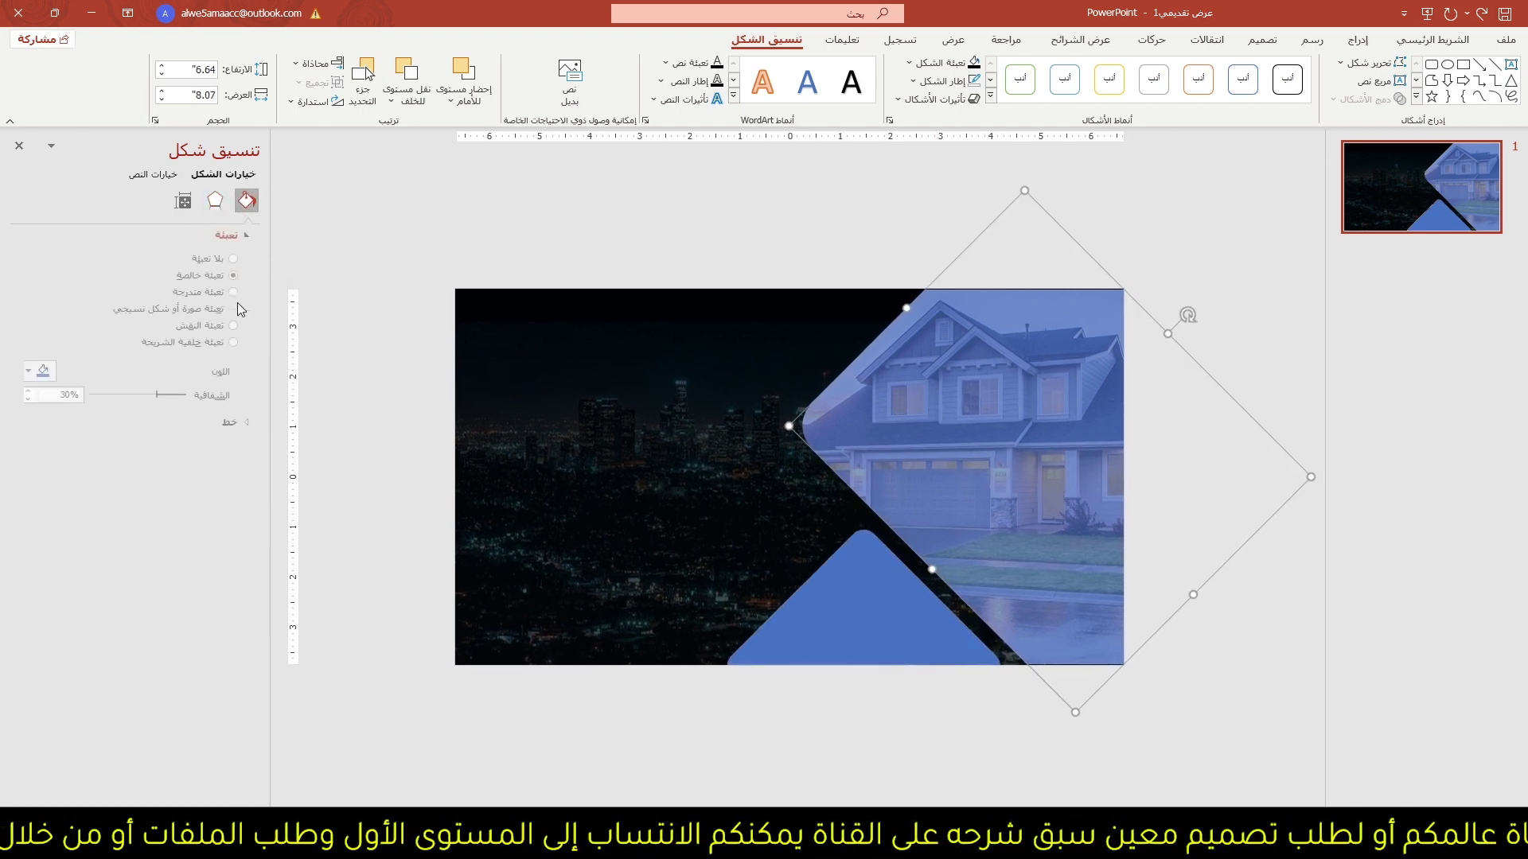
pyautogui.click(210, 294)
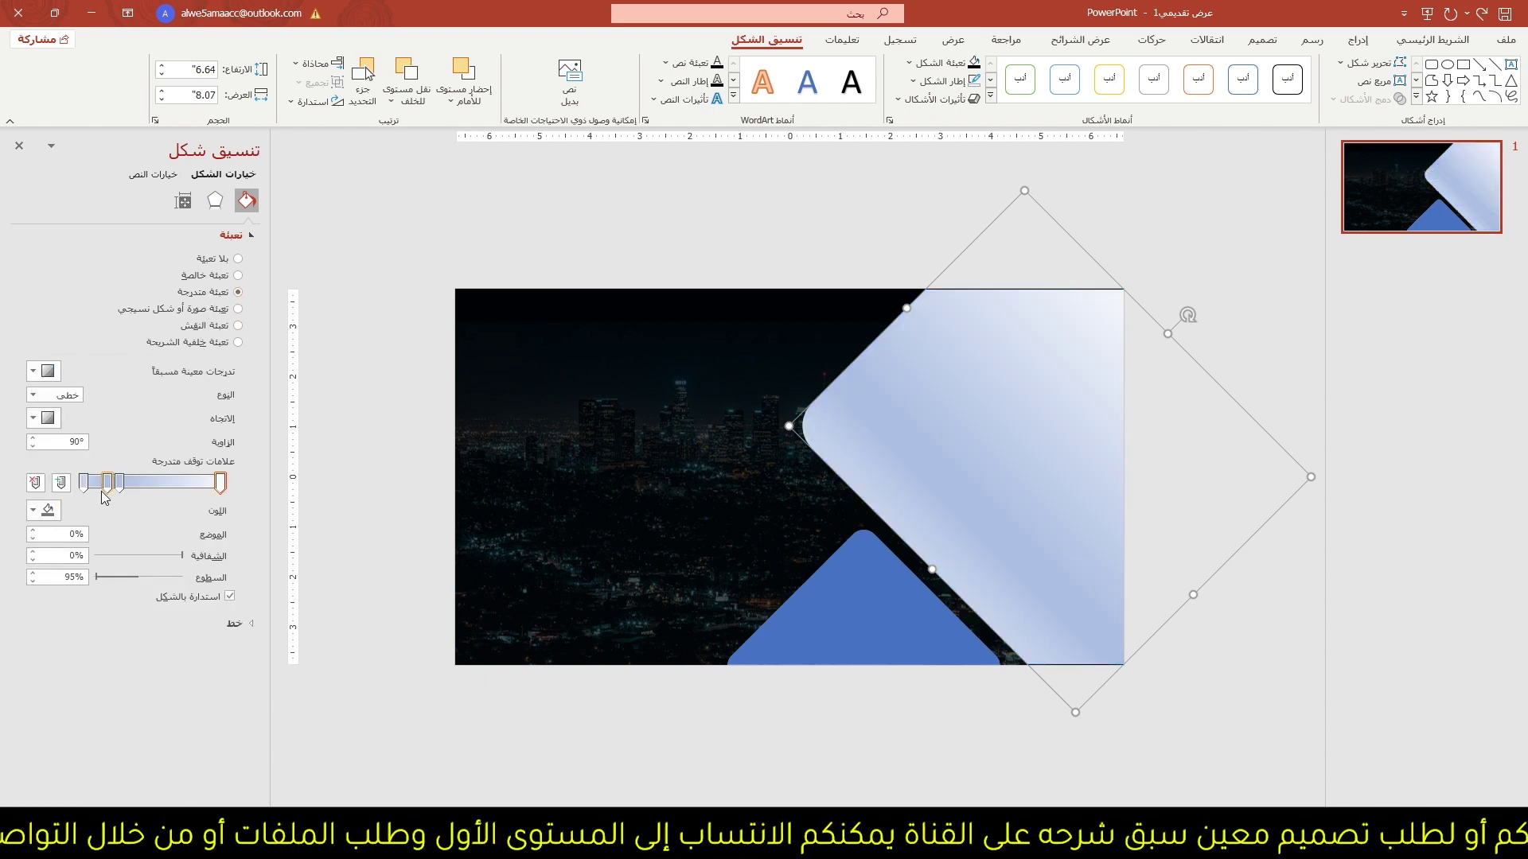
pyautogui.click(36, 482)
pyautogui.click(36, 482)
pyautogui.click(35, 482)
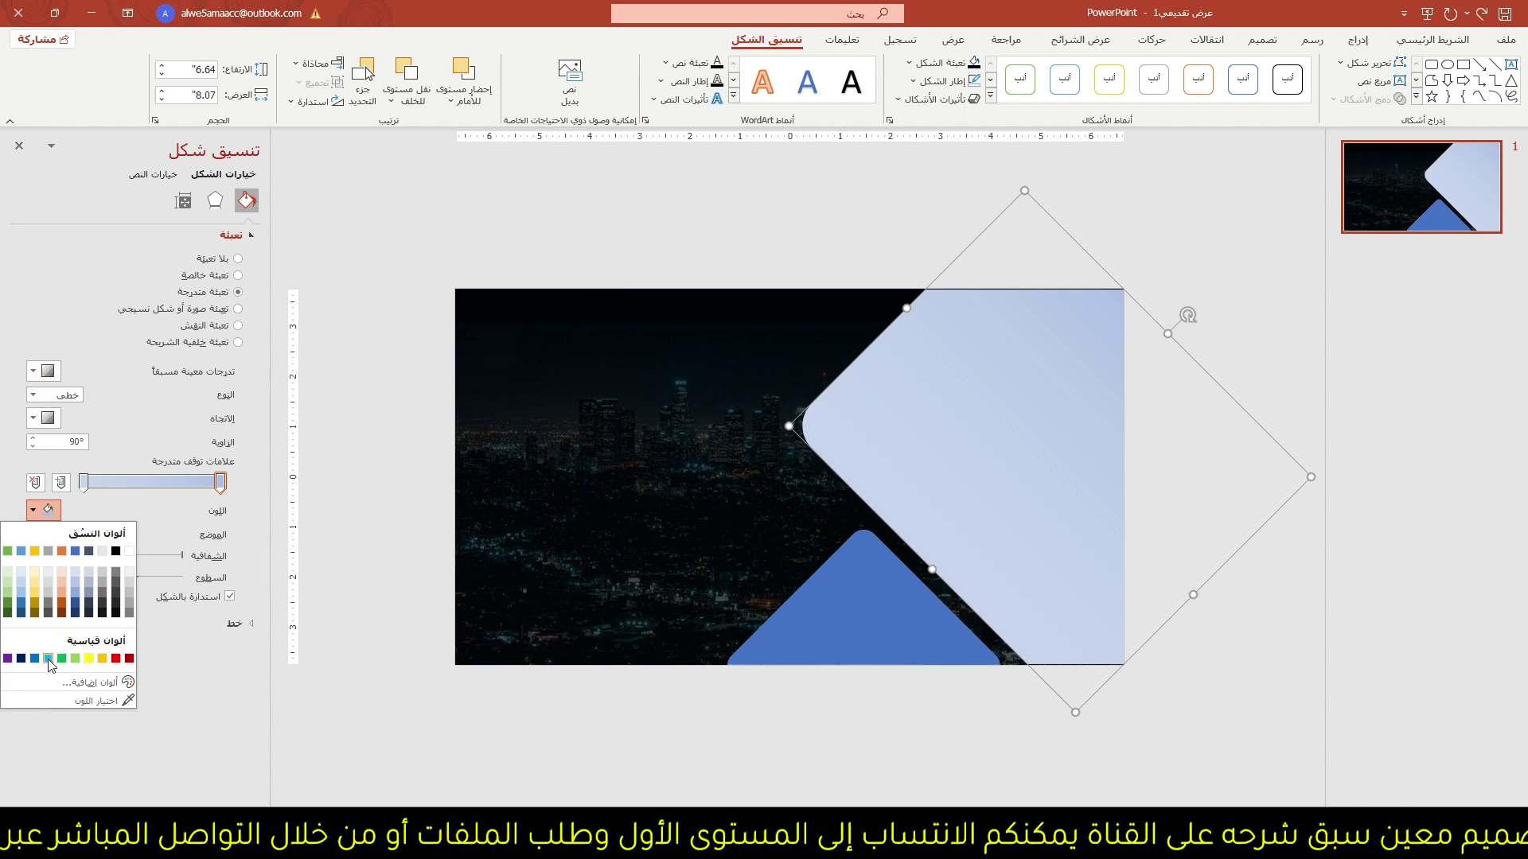
pyautogui.click(62, 659)
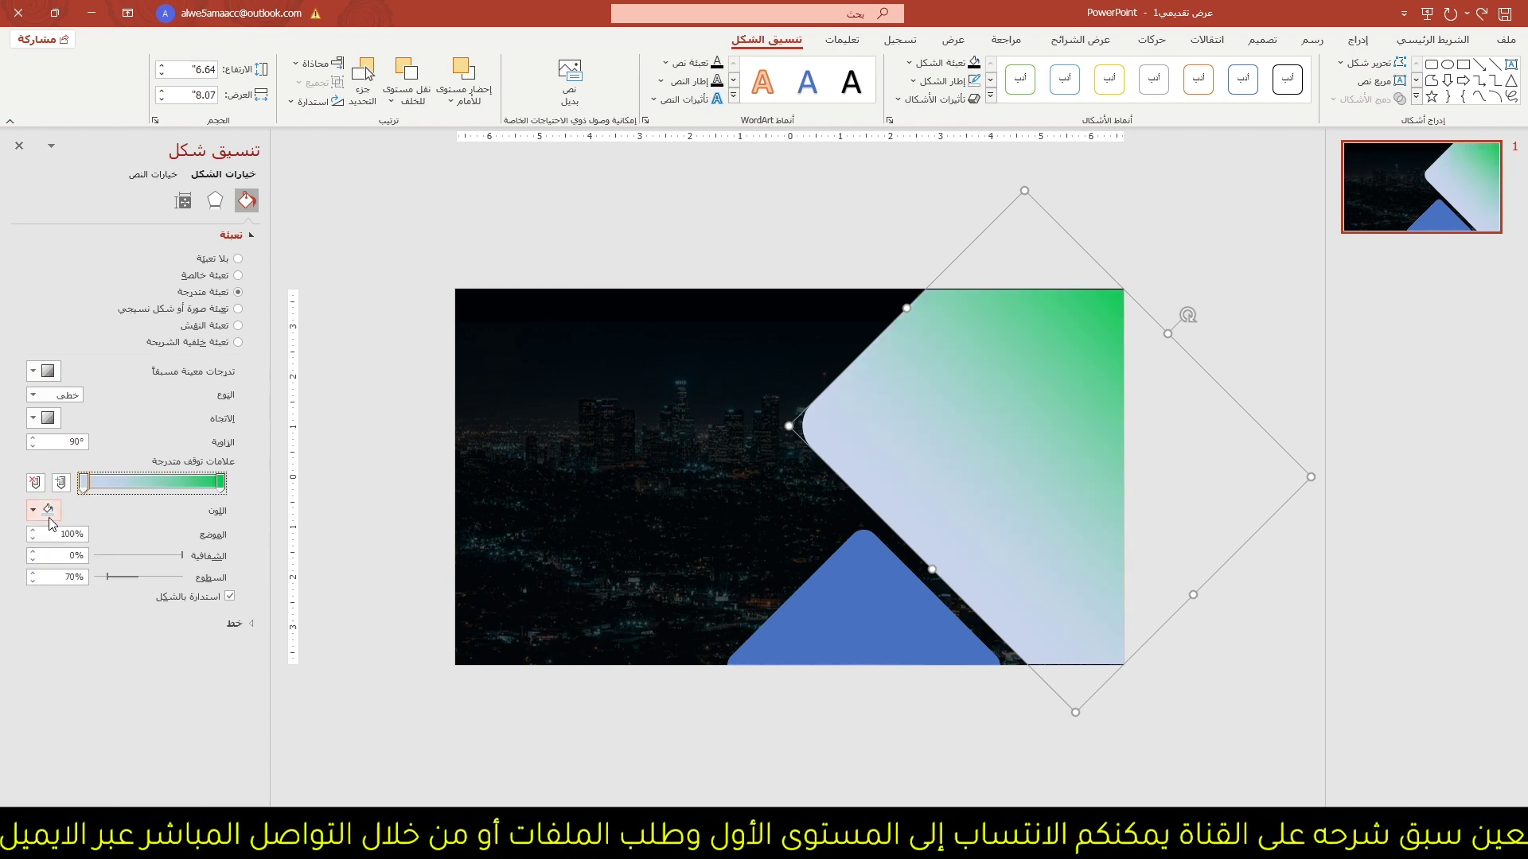
pyautogui.click(48, 513)
pyautogui.click(48, 659)
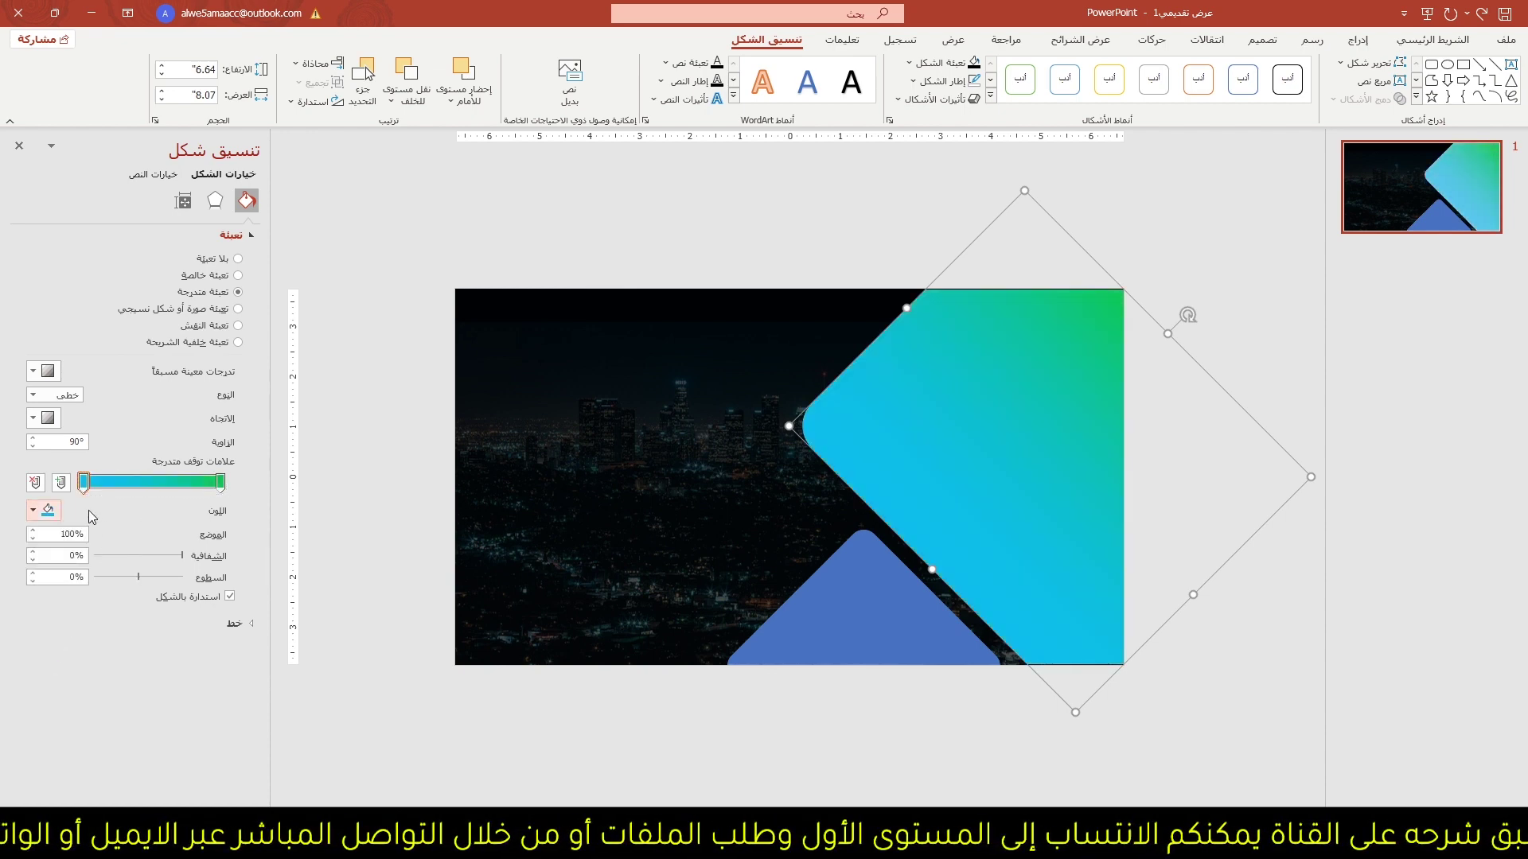
pyautogui.moveTo(184, 556); pyautogui.dragTo(121, 555)
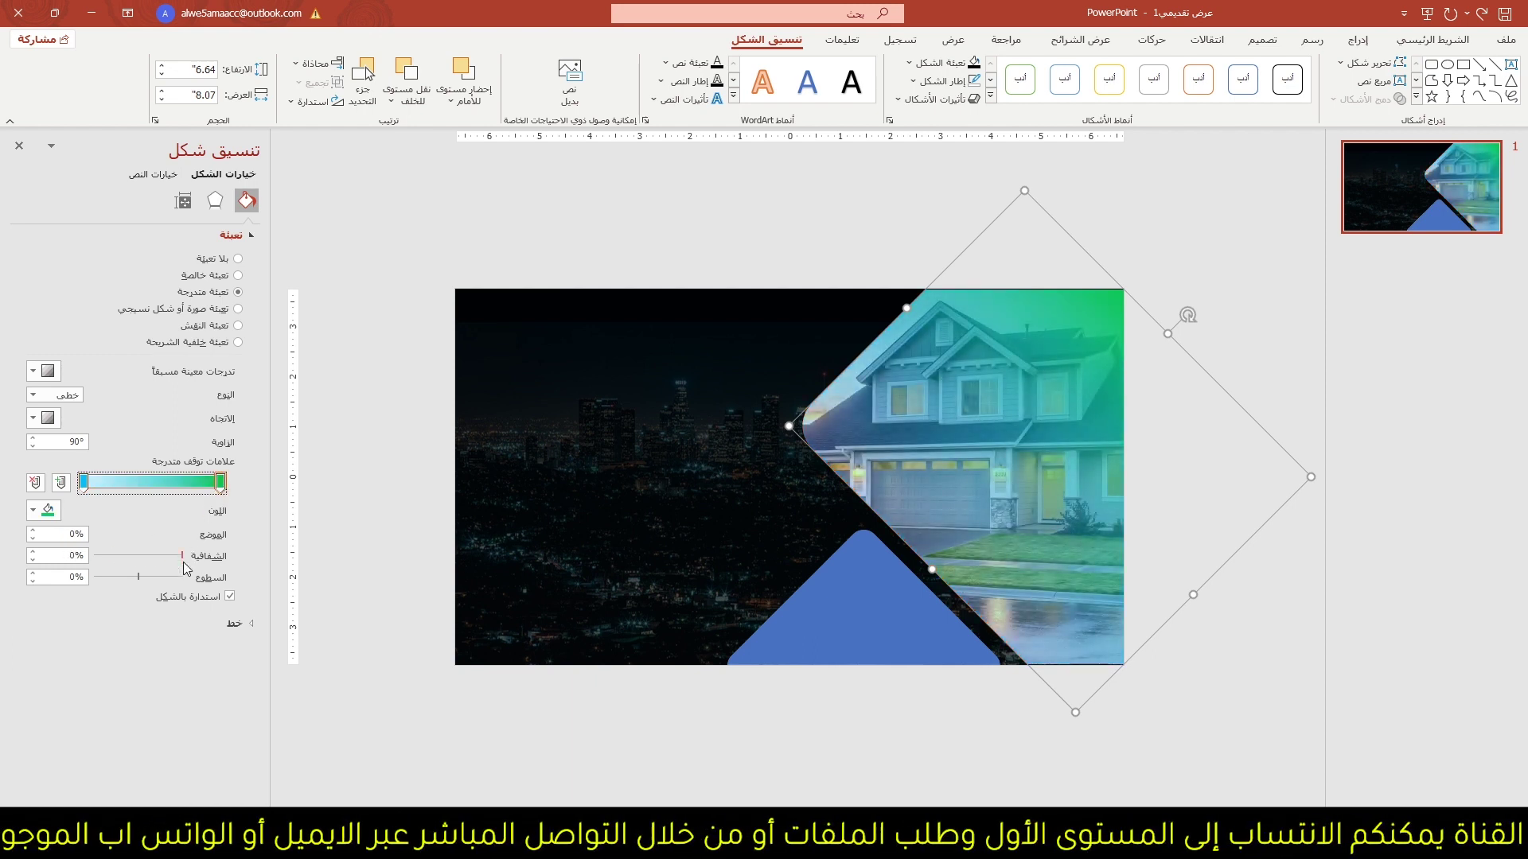
pyautogui.moveTo(184, 557); pyautogui.dragTo(151, 557)
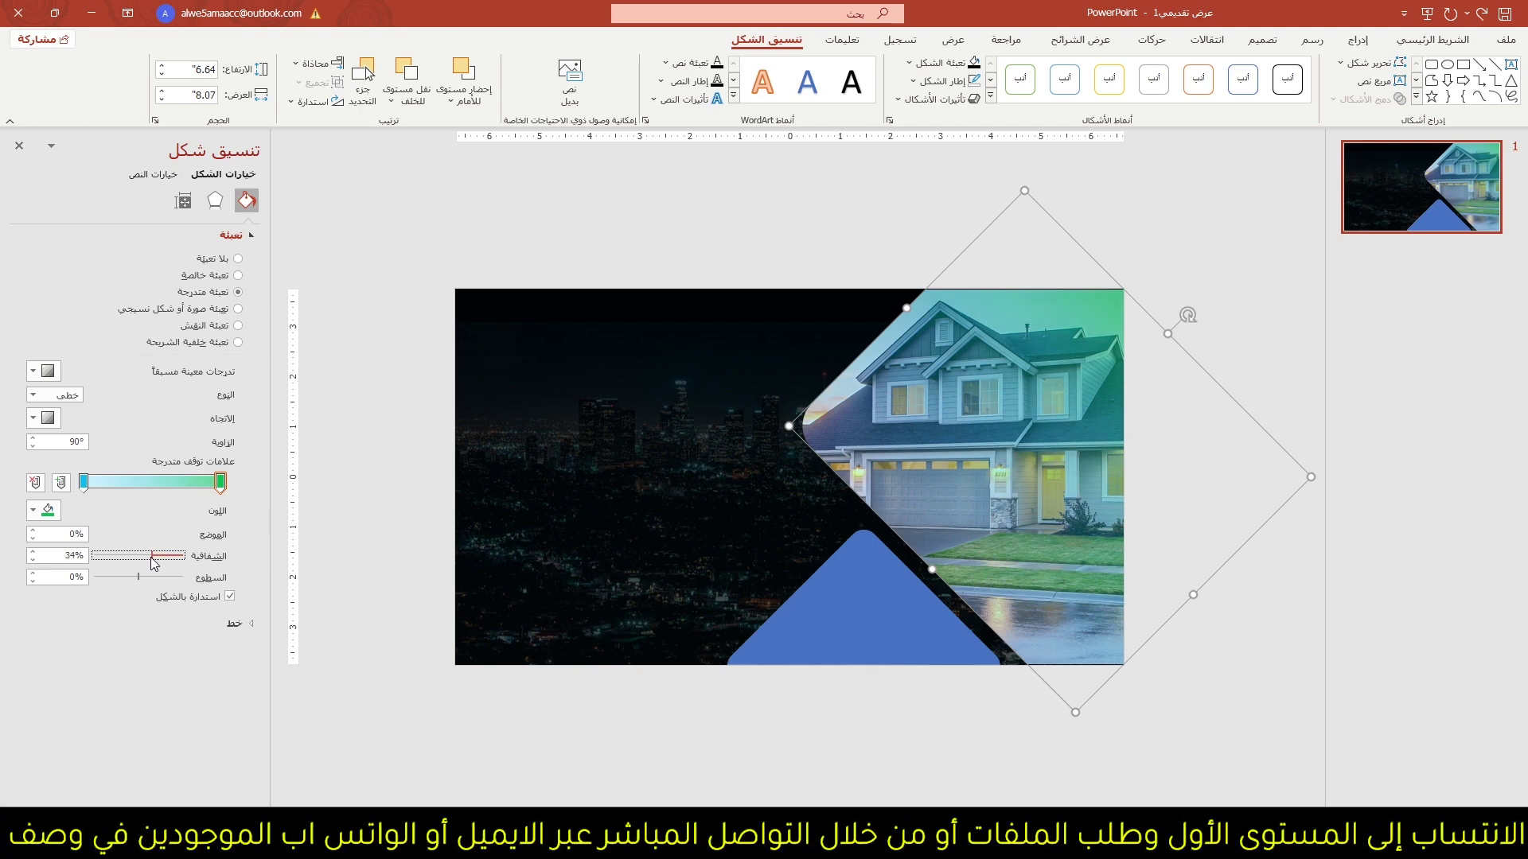
# - Paste the gradient onto the bottom triangle, swapping its stops and making it more opaque
pyautogui.click(874, 611)
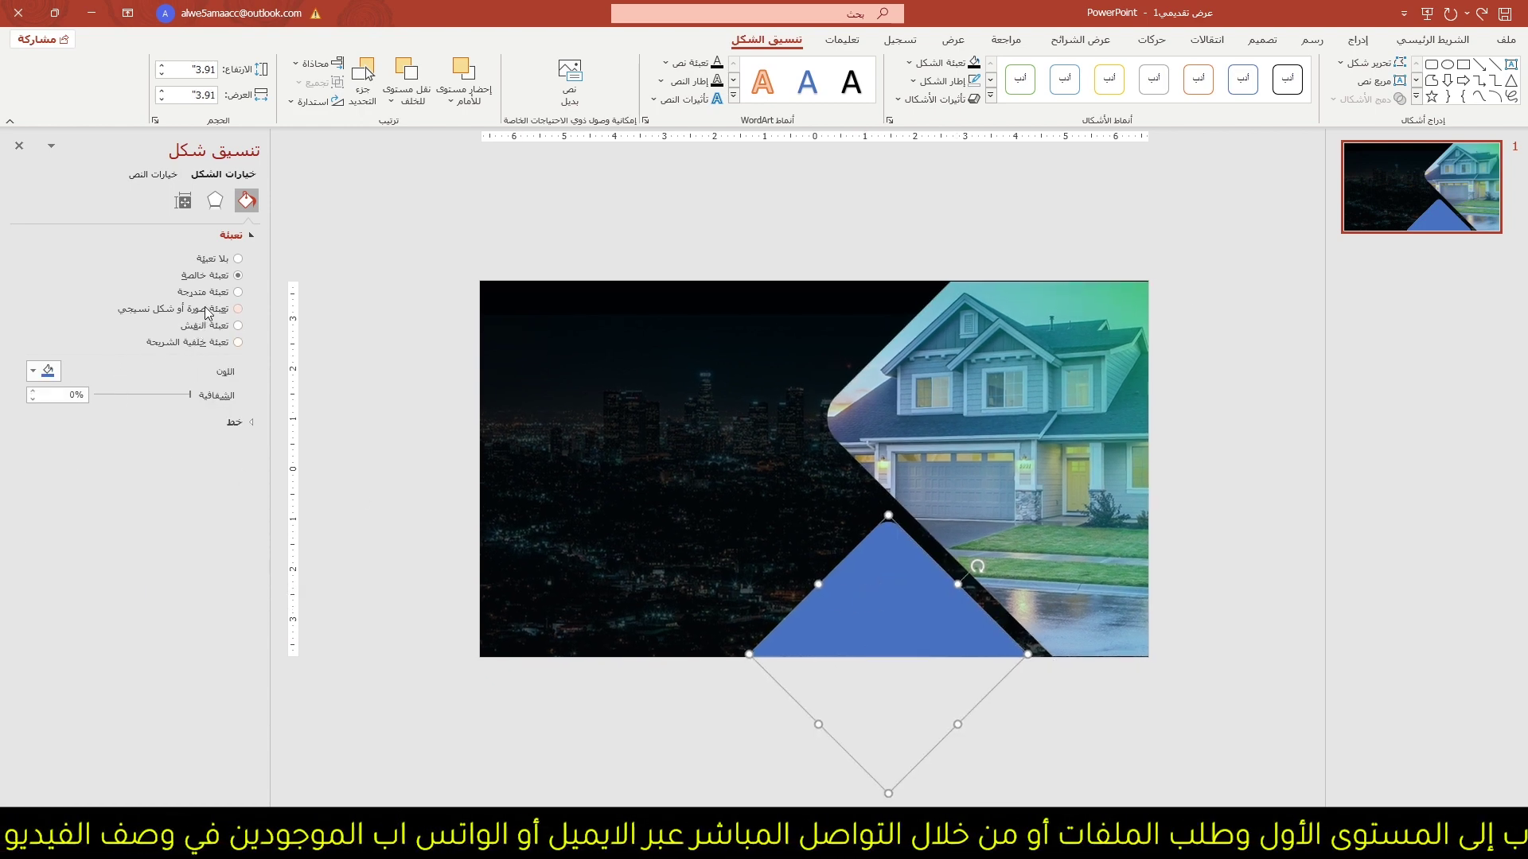
pyautogui.hotkey('ctrl', 'shift', 'v')
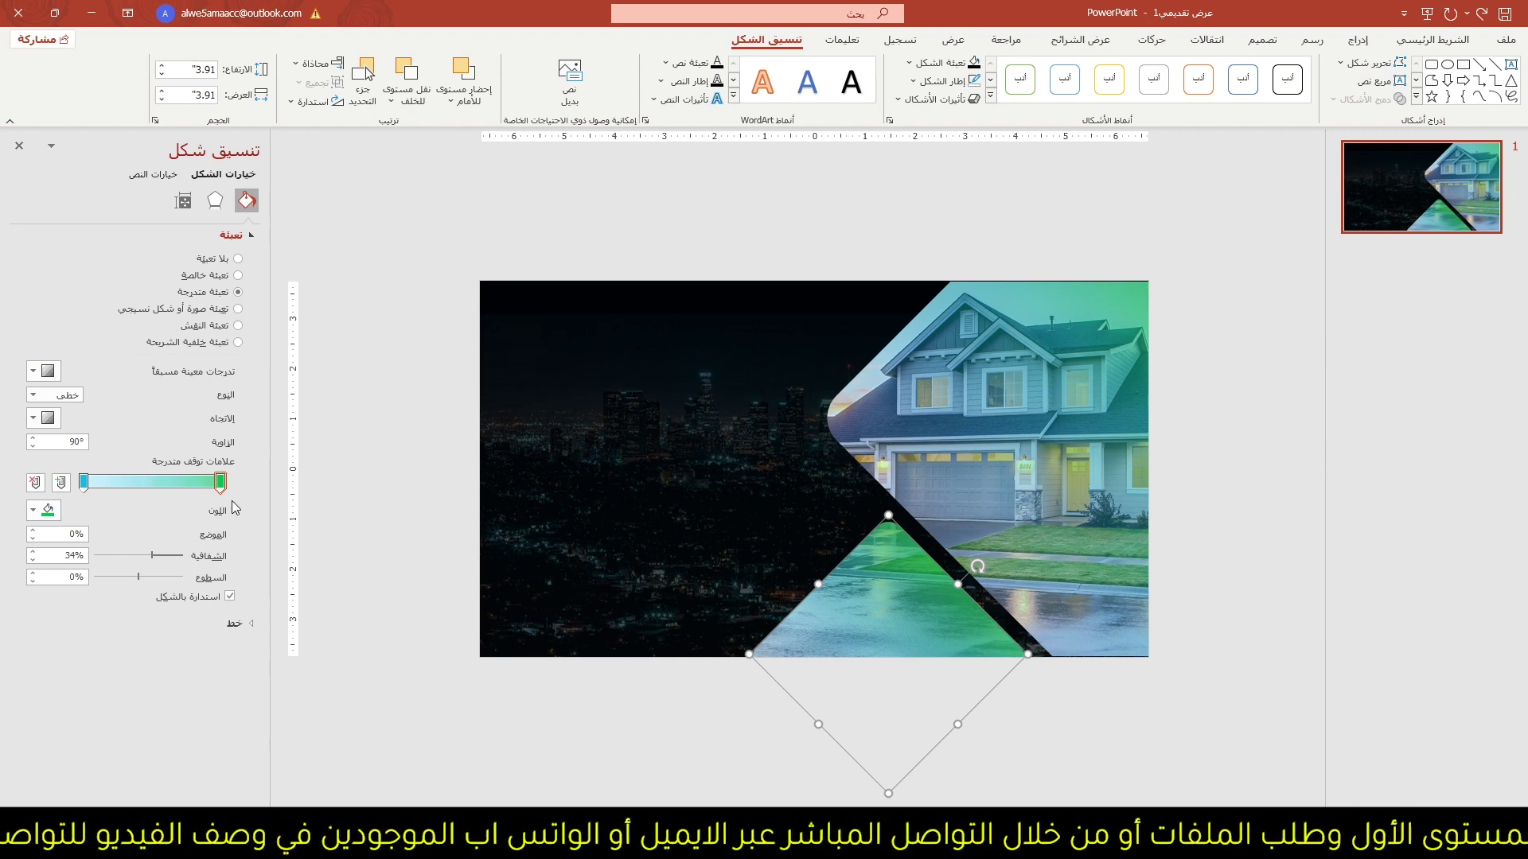
pyautogui.click(85, 483)
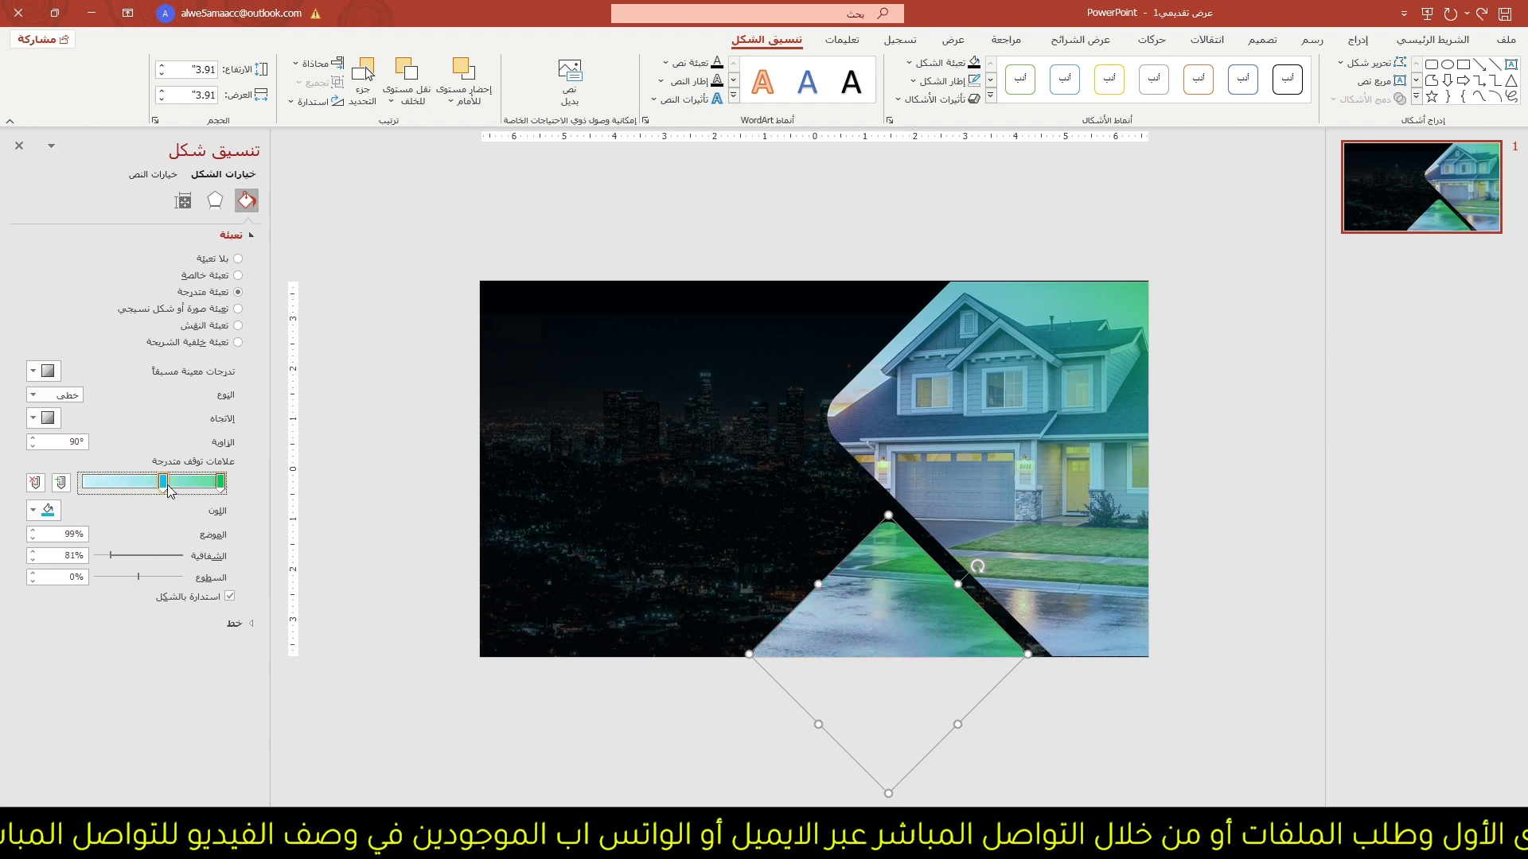
pyautogui.moveTo(85, 483); pyautogui.dragTo(220, 483)
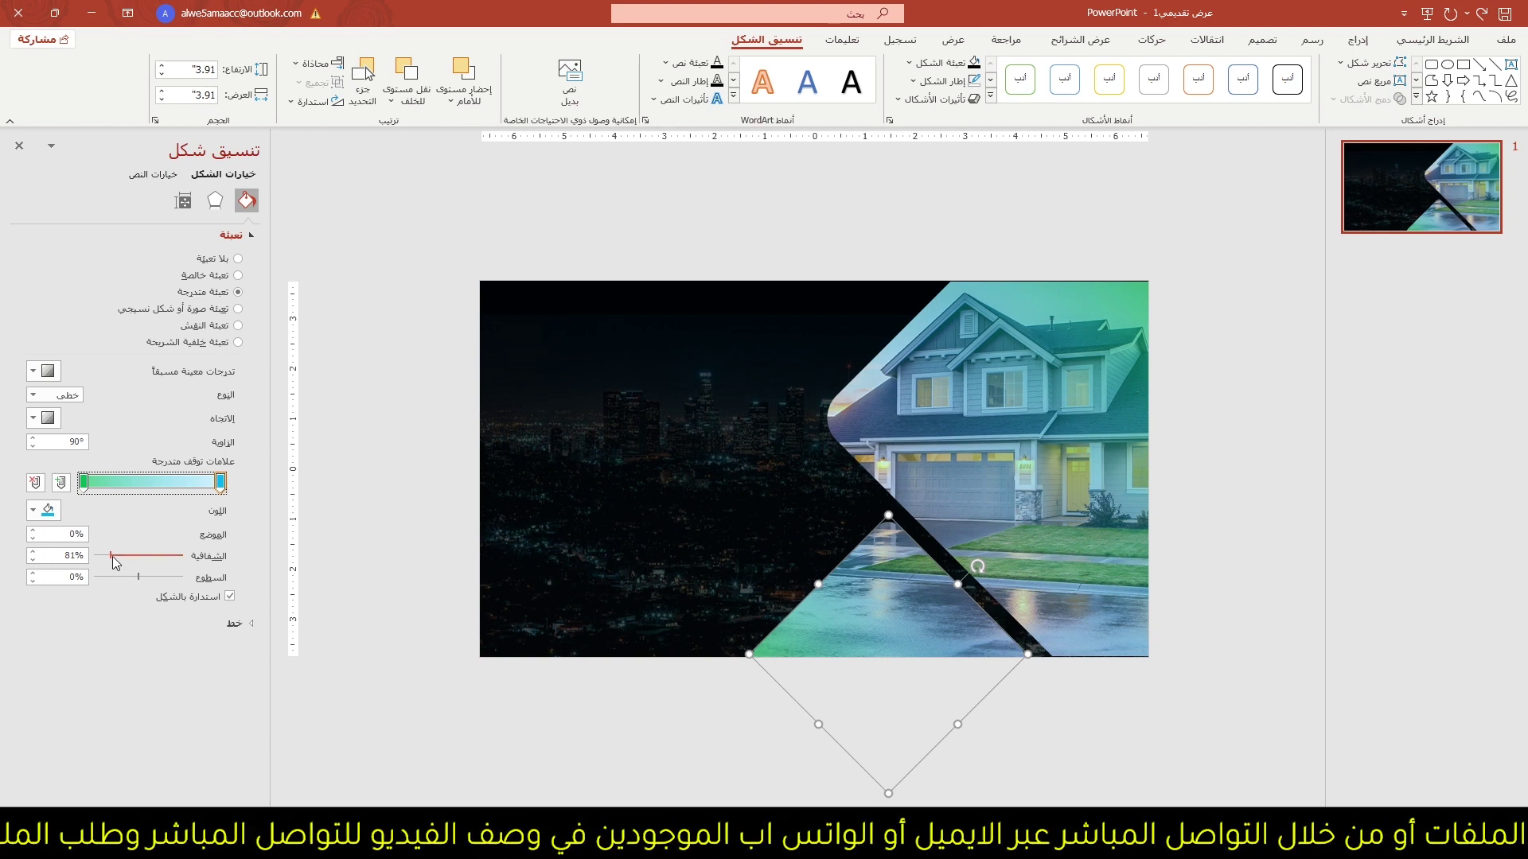
pyautogui.moveTo(111, 555); pyautogui.dragTo(138, 555)
pyautogui.click(82, 482)
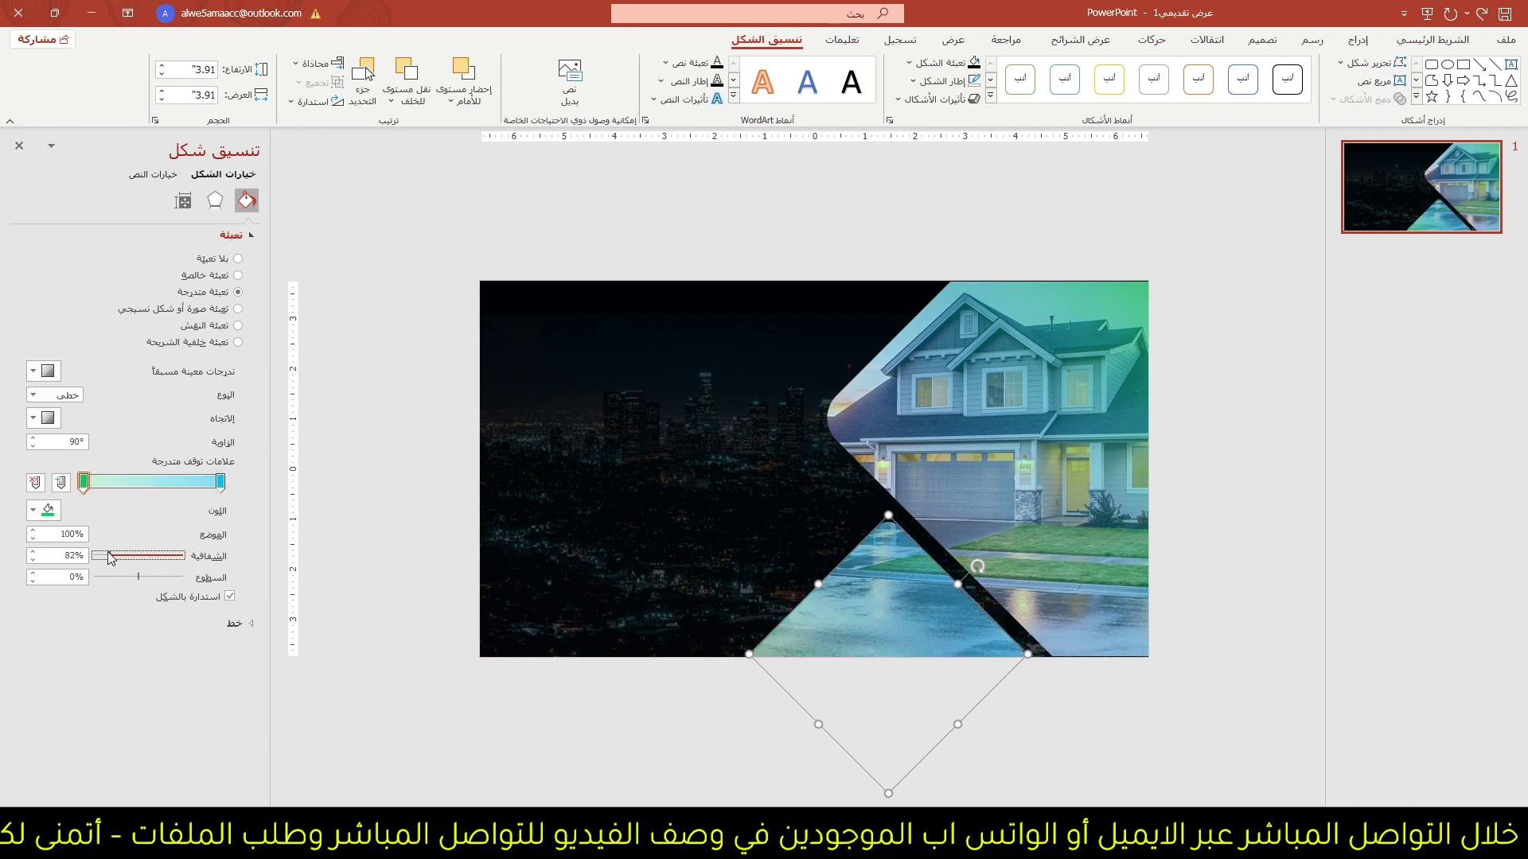
pyautogui.press('Escape')
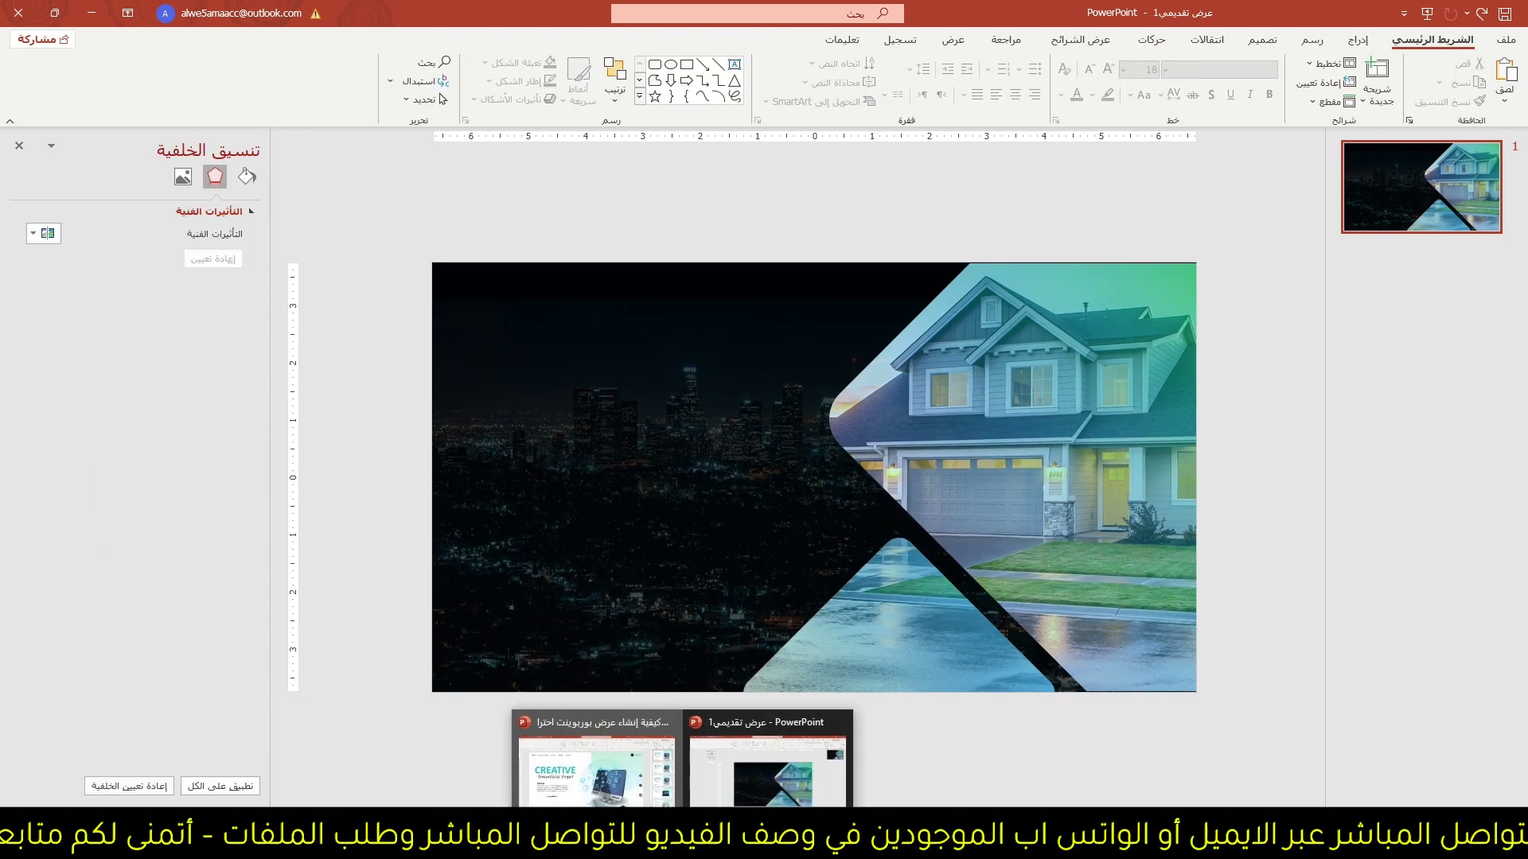
# - Copy the Home, Company Overview, Services, Analytics and Contact us items from the CREATIVE deck onto the house slide
pyautogui.click(593, 764)
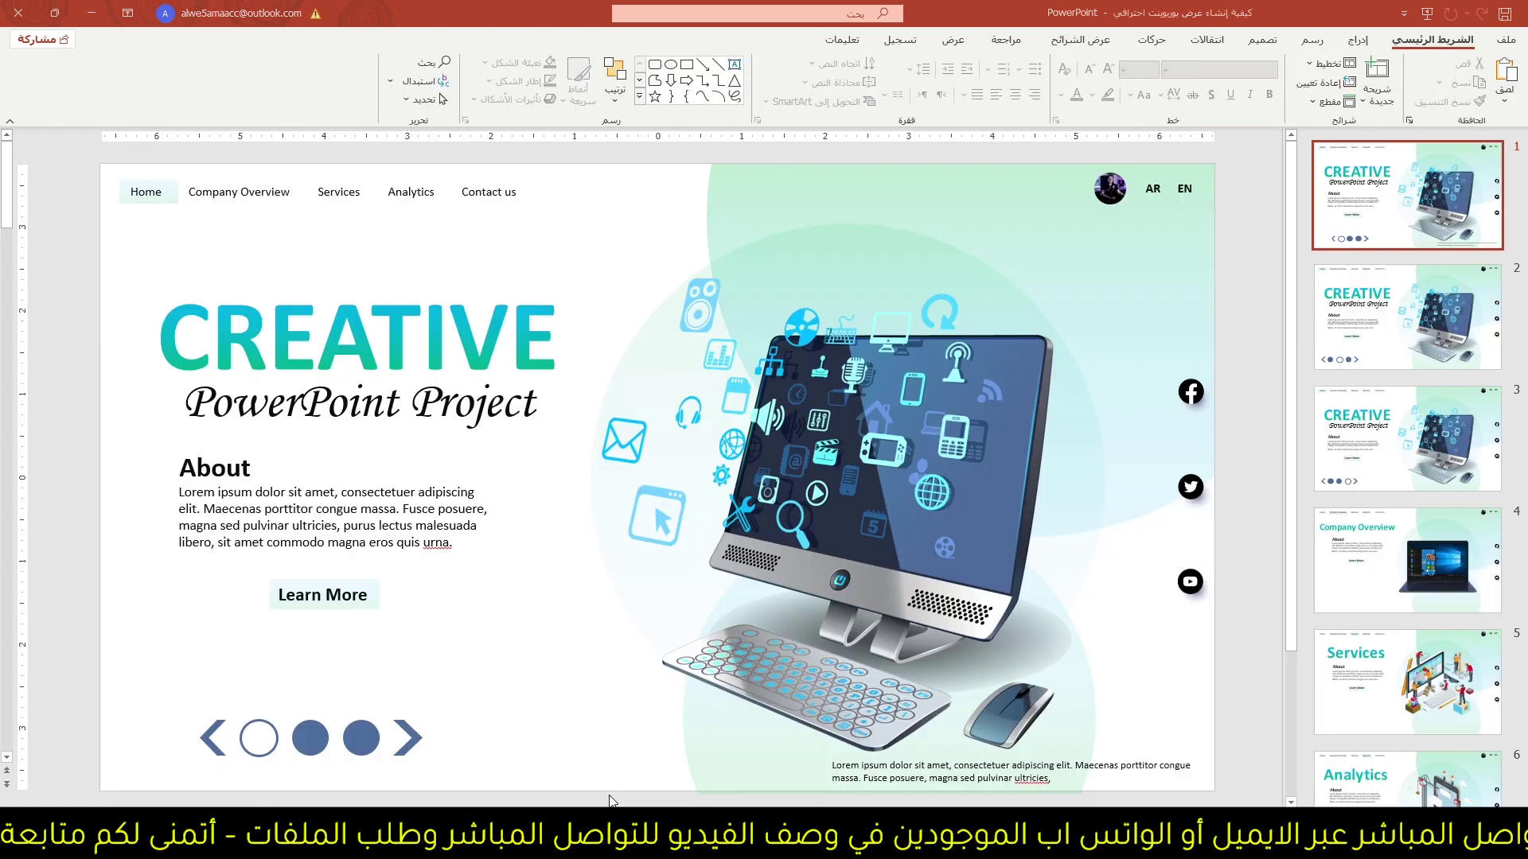
pyautogui.click(146, 191)
pyautogui.keyDown('shift'); pyautogui.click(239, 192); pyautogui.keyUp('shift')
pyautogui.keyDown('shift'); pyautogui.click(360, 198); pyautogui.keyUp('shift')
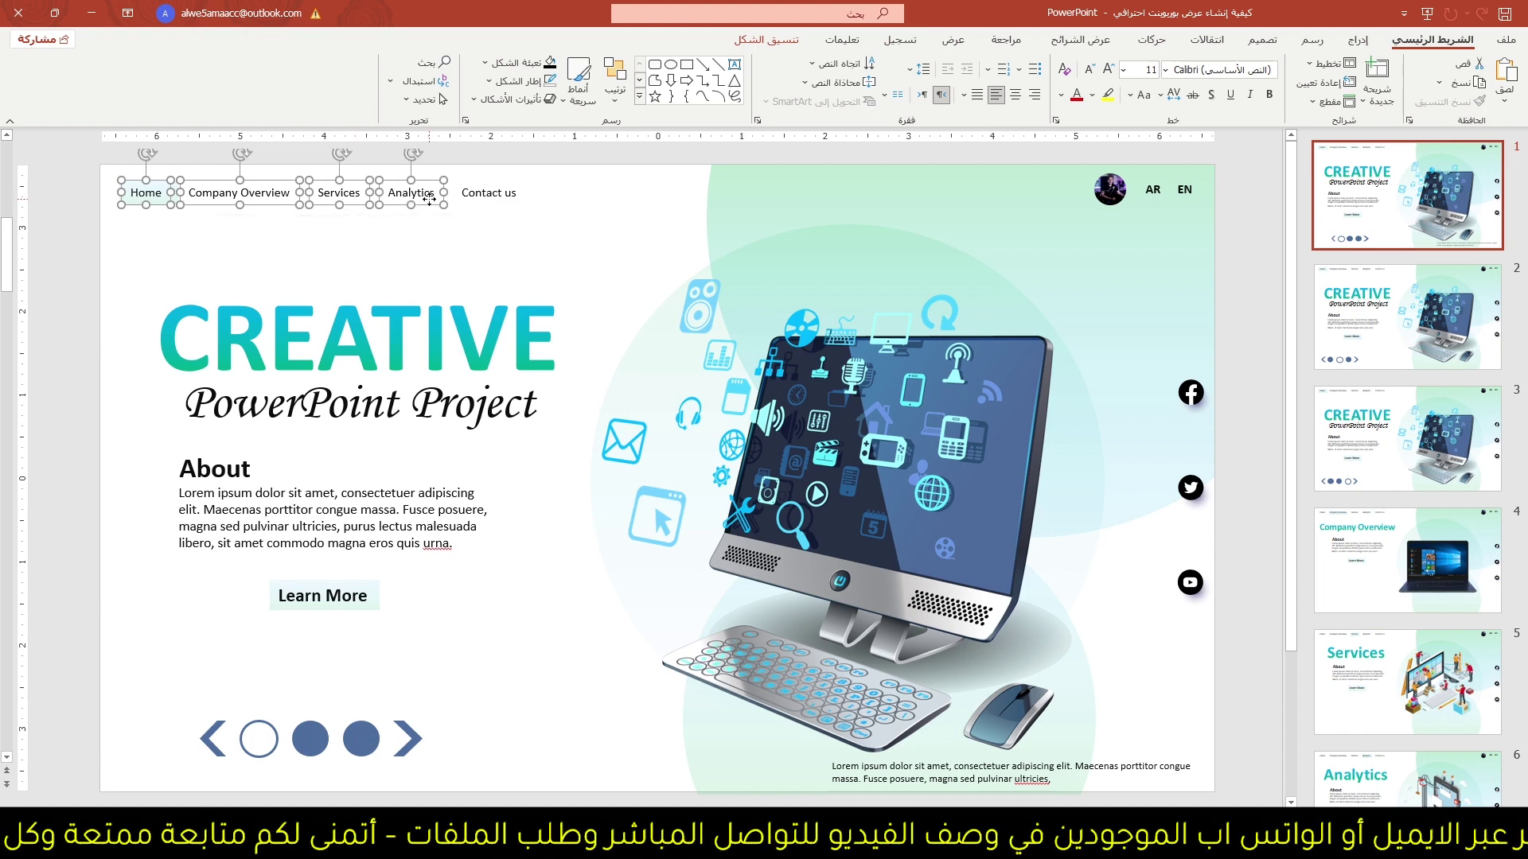
pyautogui.keyDown('shift'); pyautogui.click(411, 193); pyautogui.keyUp('shift')
pyautogui.keyDown('shift'); pyautogui.click(491, 199); pyautogui.keyUp('shift')
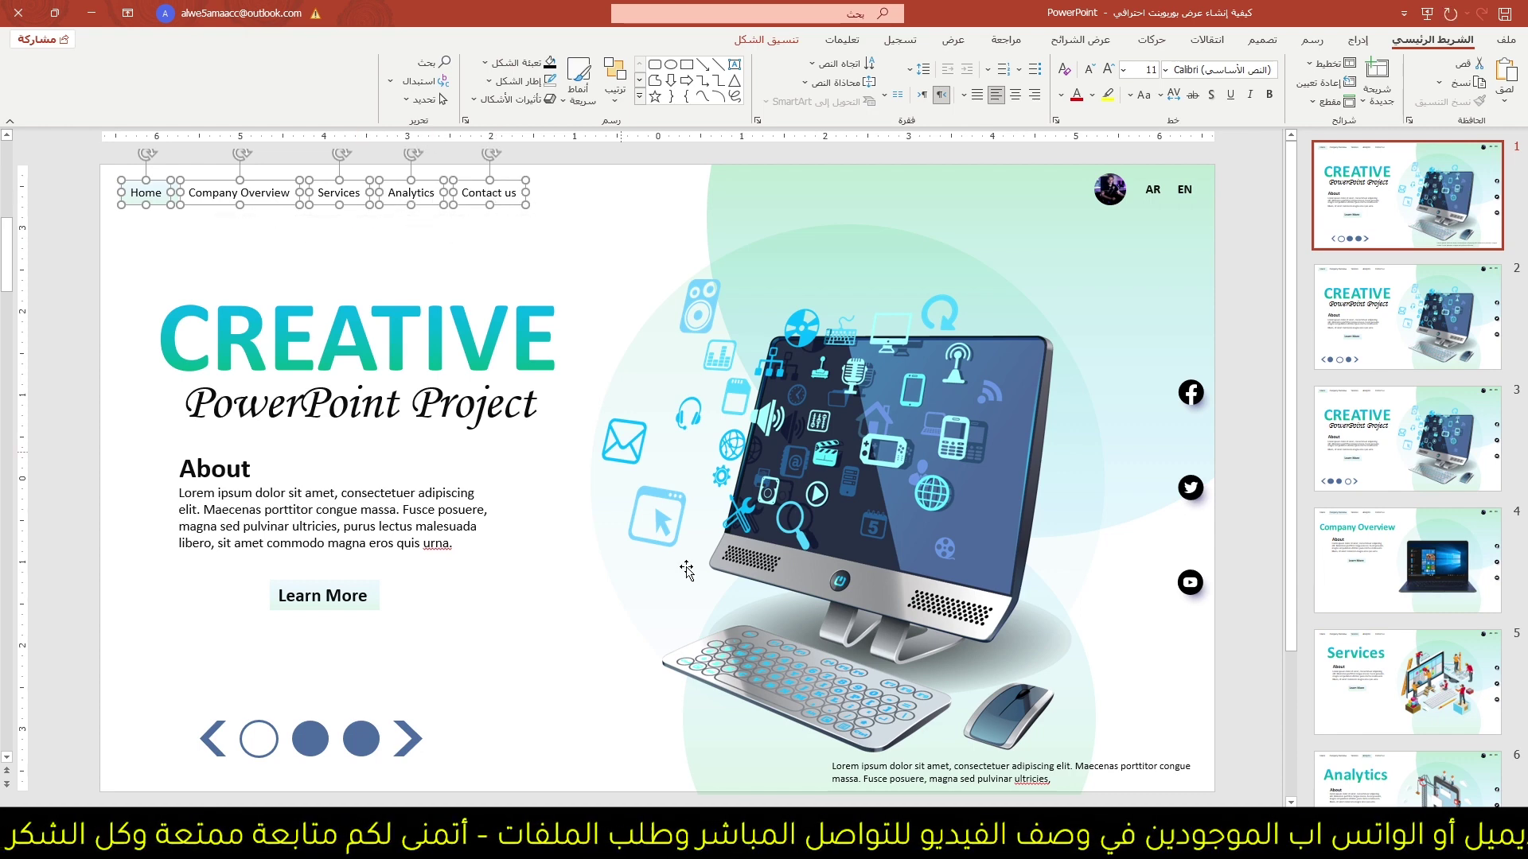
pyautogui.click(719, 779)
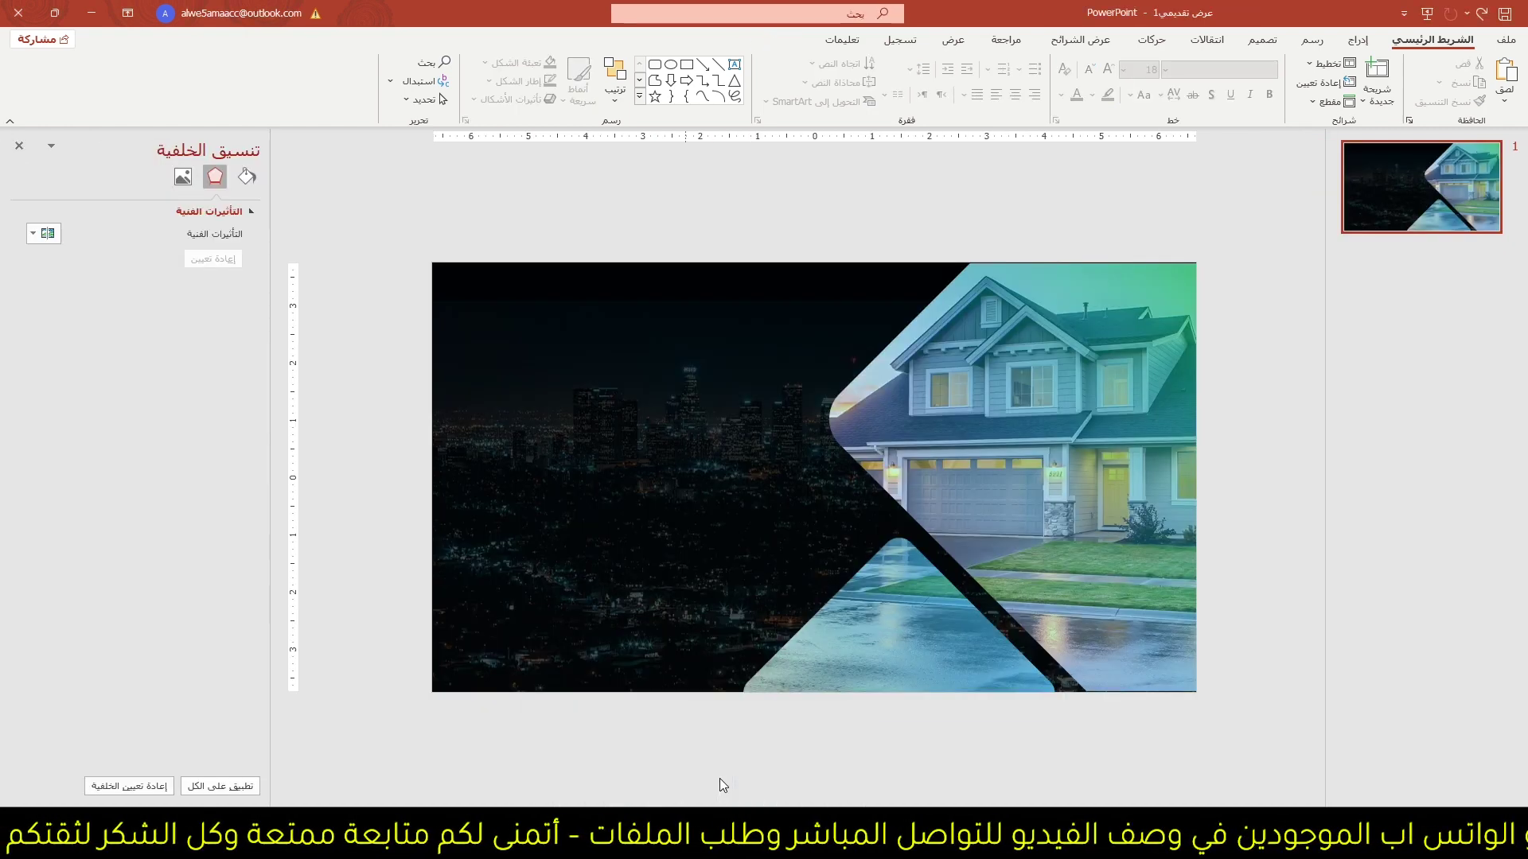
pyautogui.hotkey('ctrl', 'v')
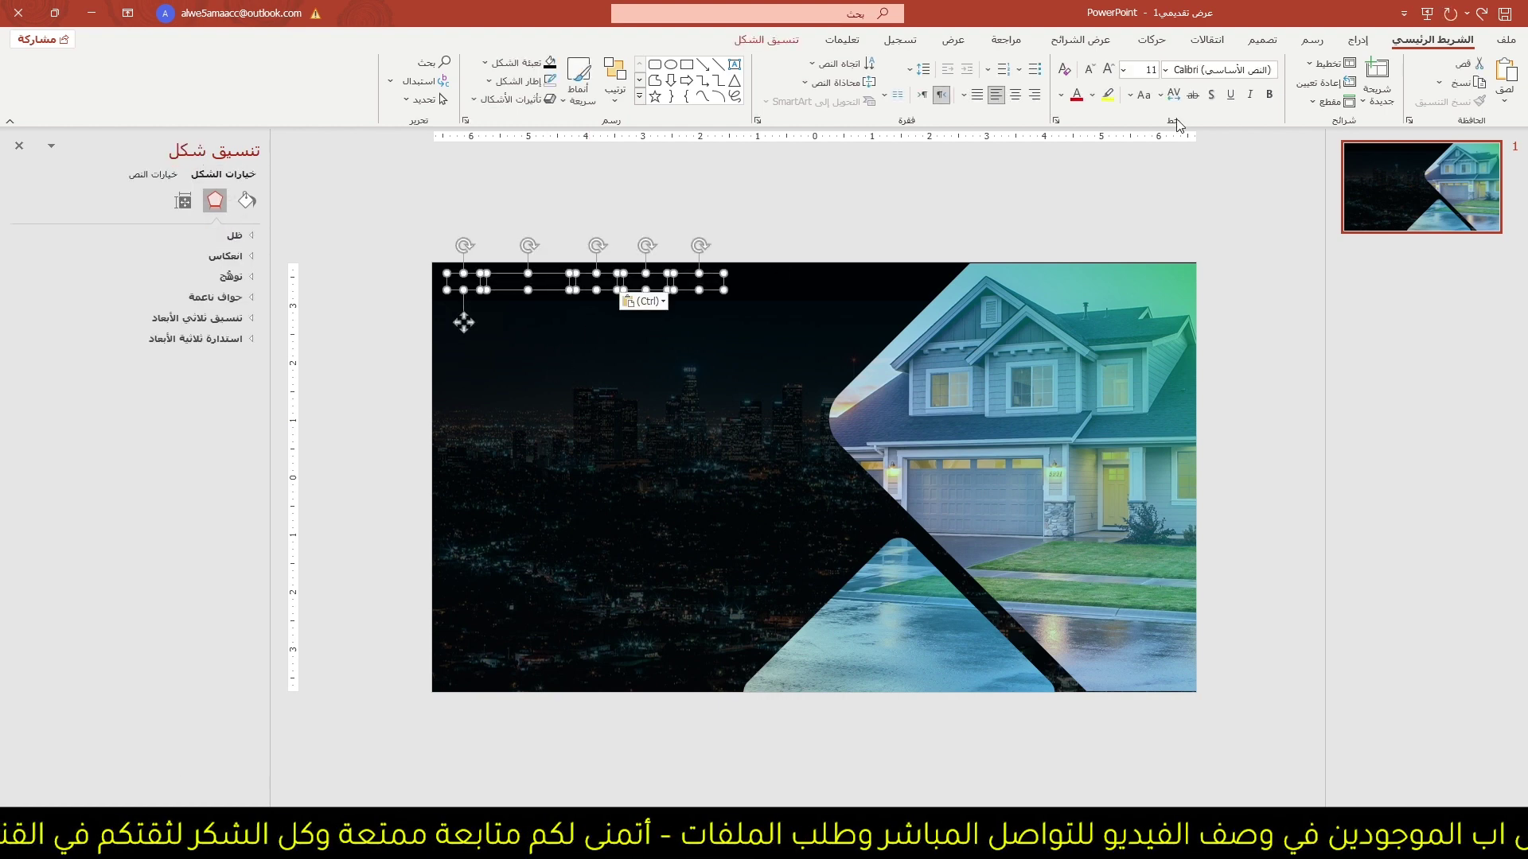
# - Color the menu text light blue and move the row along the slide's top edge
pyautogui.click(1062, 95)
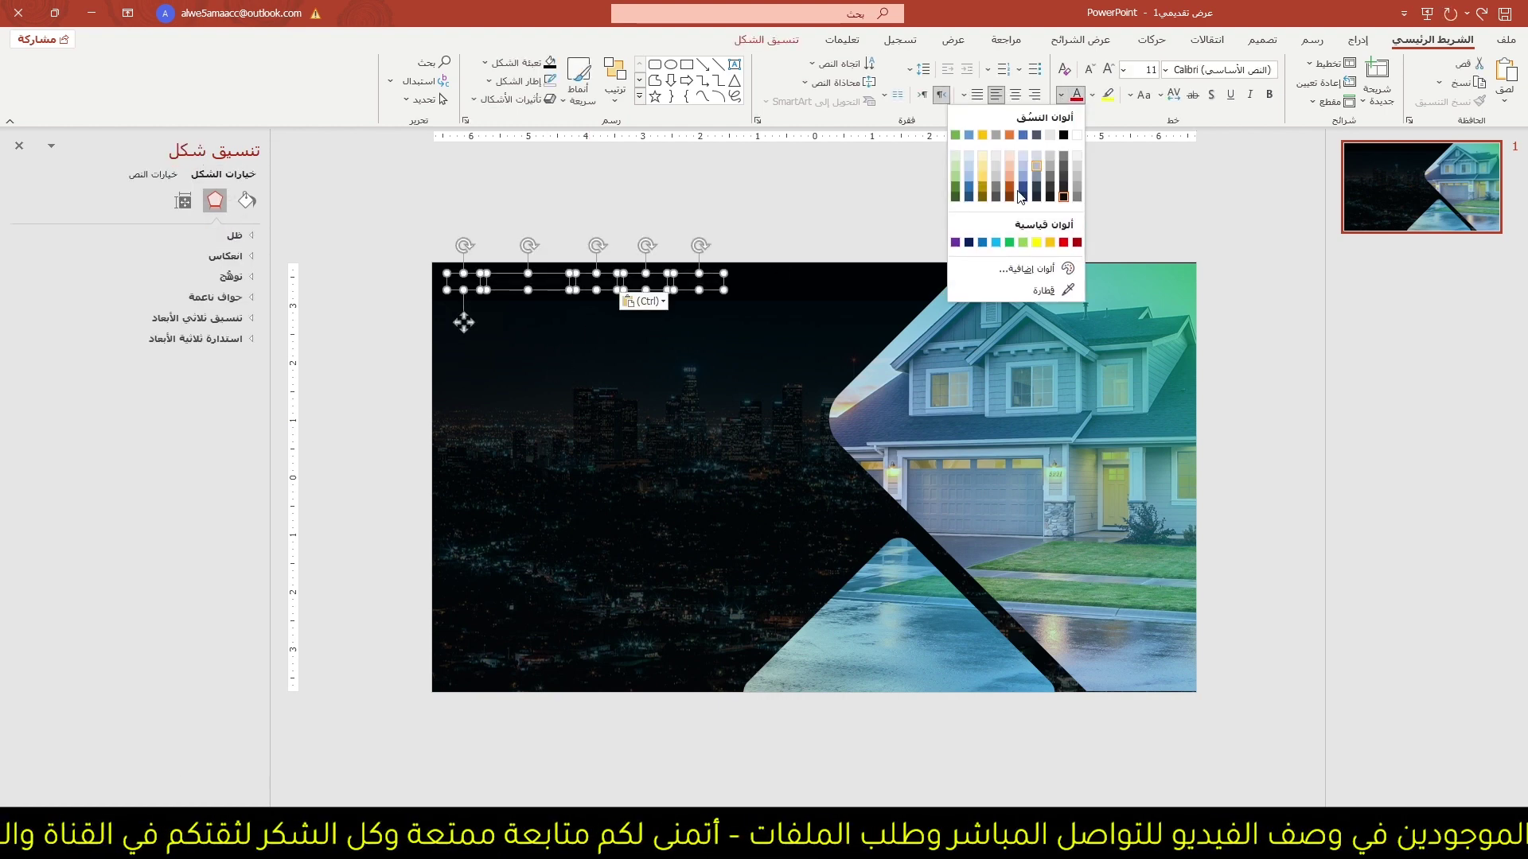
pyautogui.click(995, 242)
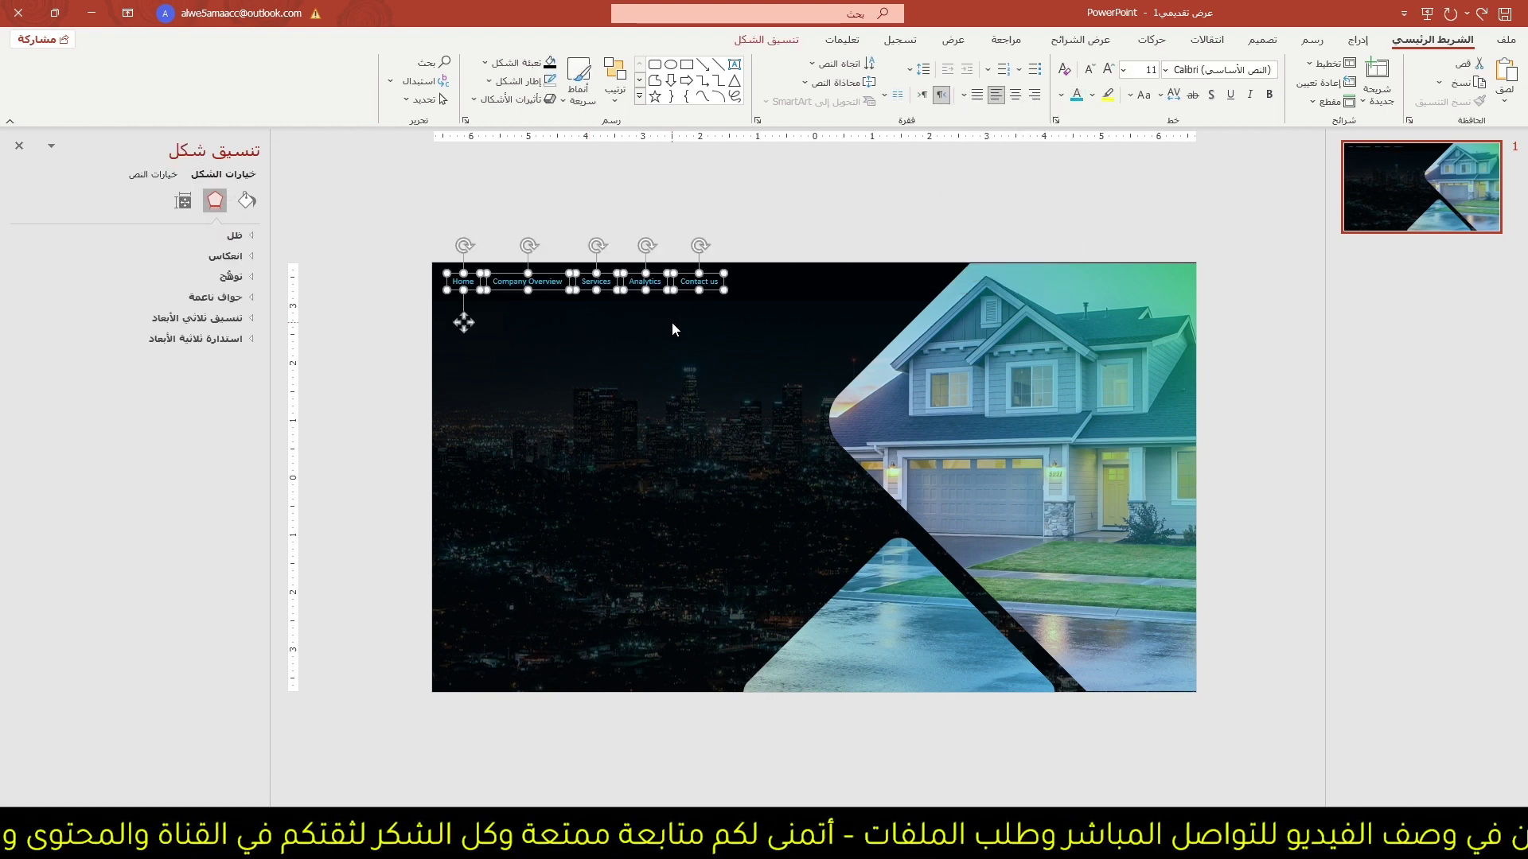
pyautogui.scroll(3, 672, 322)
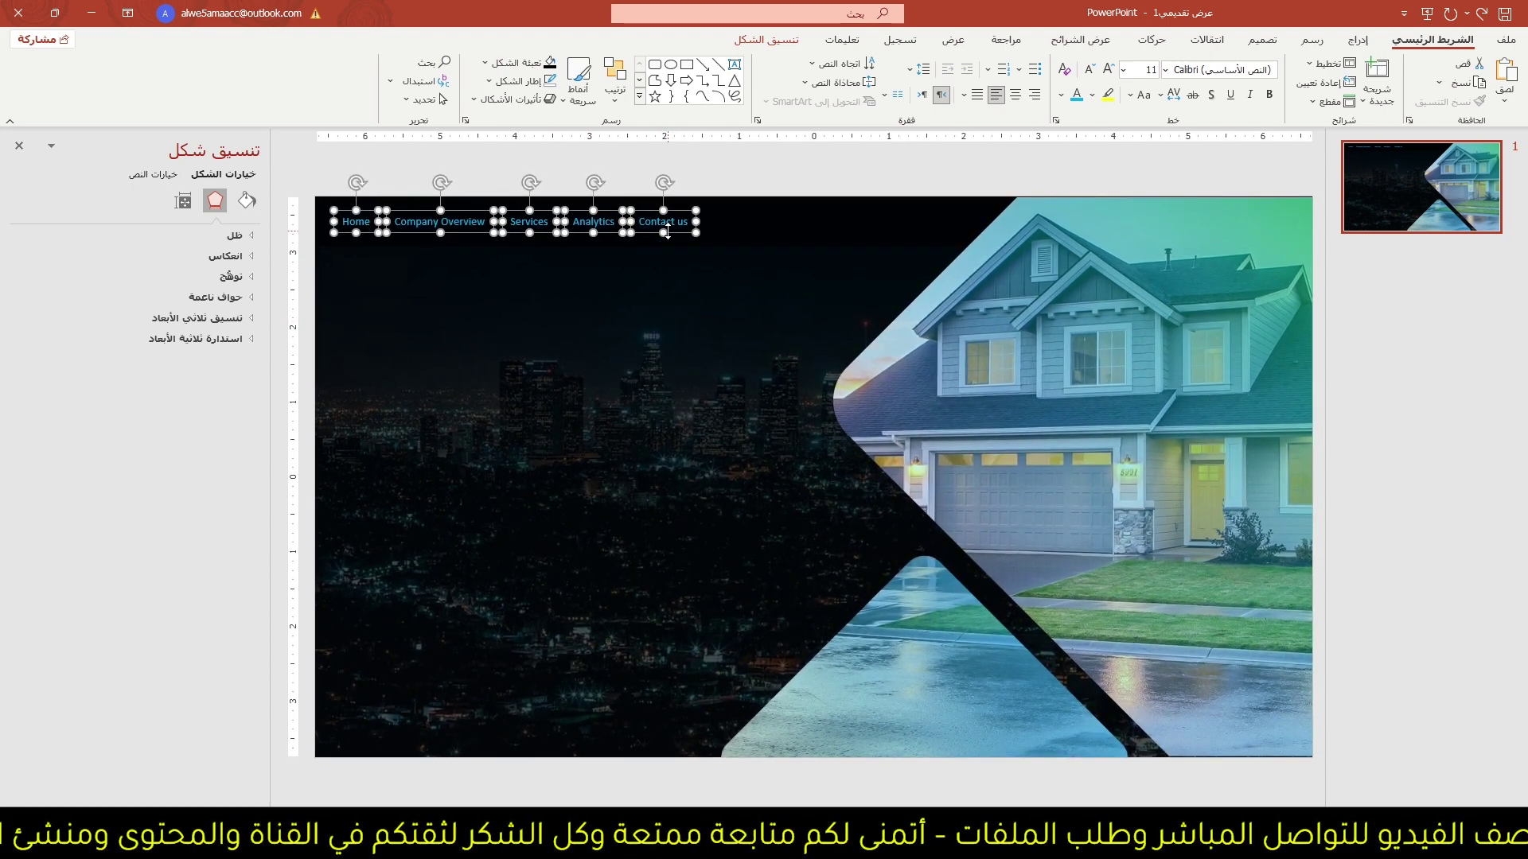
pyautogui.moveTo(664, 239)
pyautogui.mouseDown()
pyautogui.moveTo(677, 225)
pyautogui.moveTo(791, 228)
pyautogui.mouseUp()
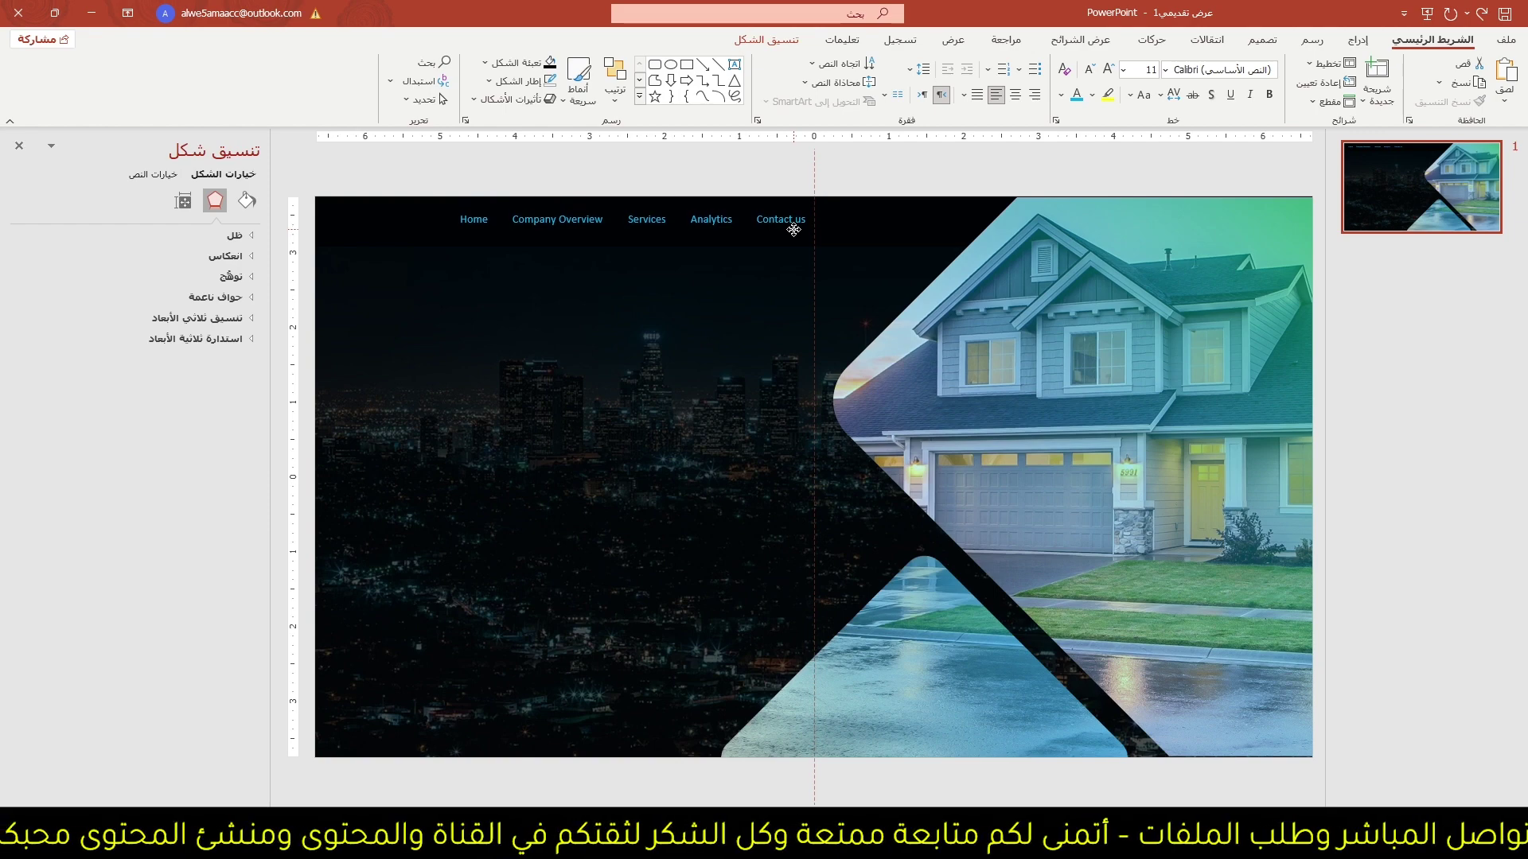
pyautogui.moveTo(791, 228); pyautogui.dragTo(791, 230)
pyautogui.click(740, 53)
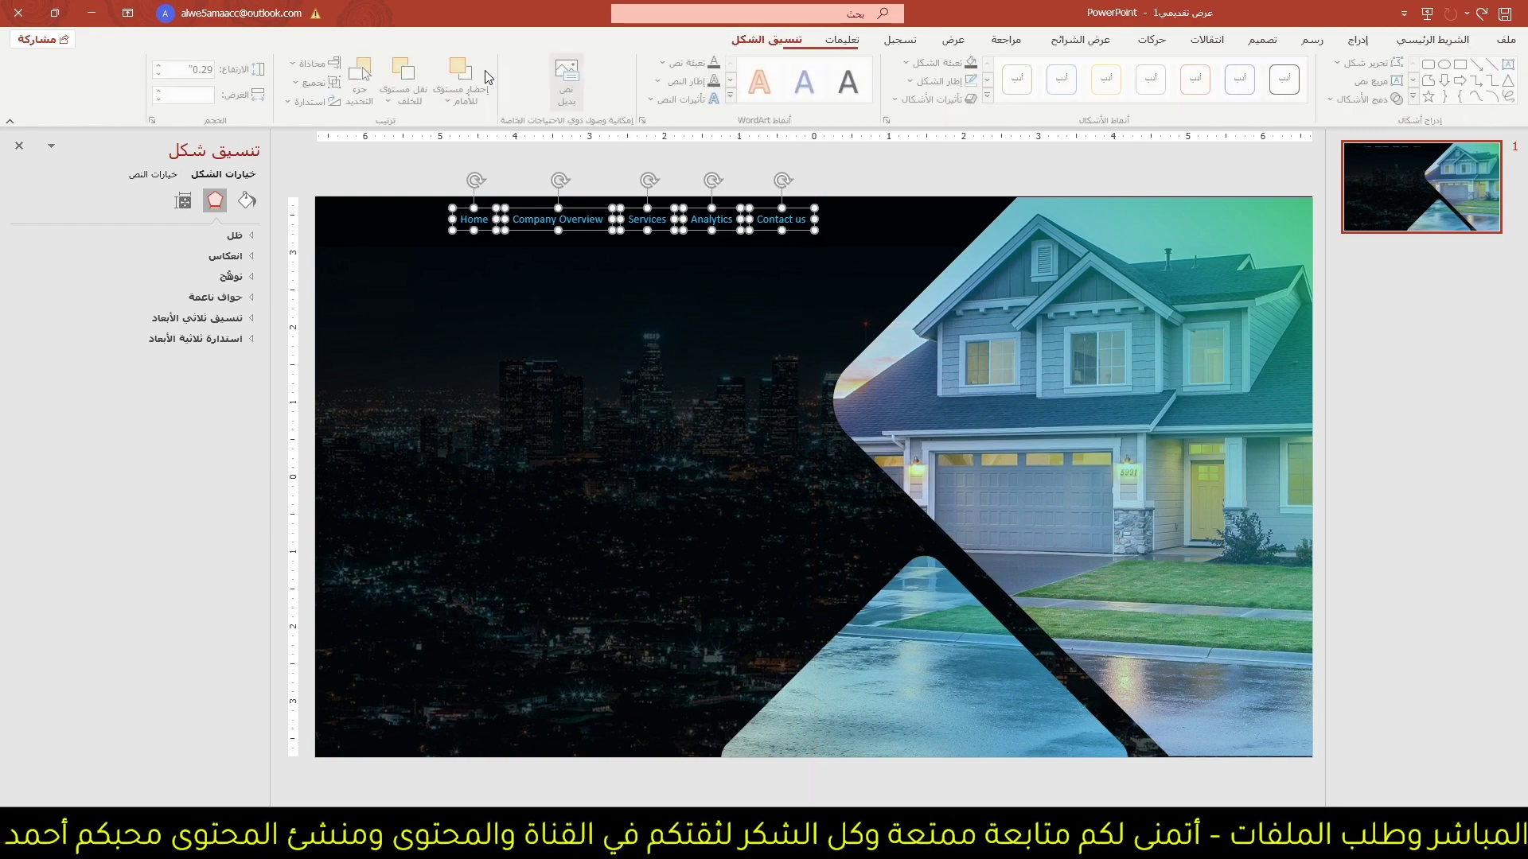
pyautogui.click(316, 63)
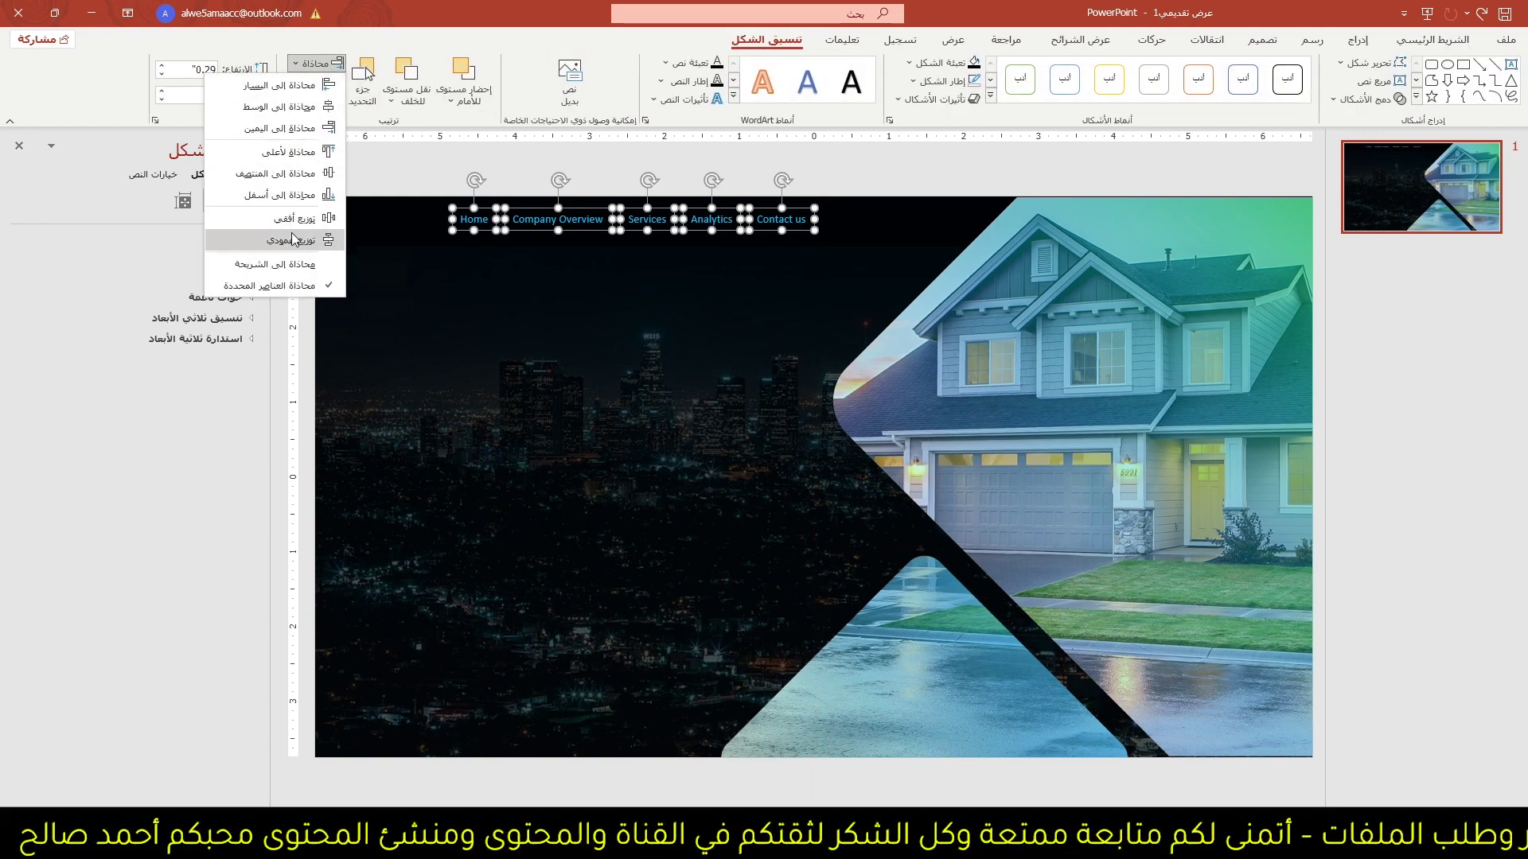
pyautogui.click(304, 219)
pyautogui.click(315, 63)
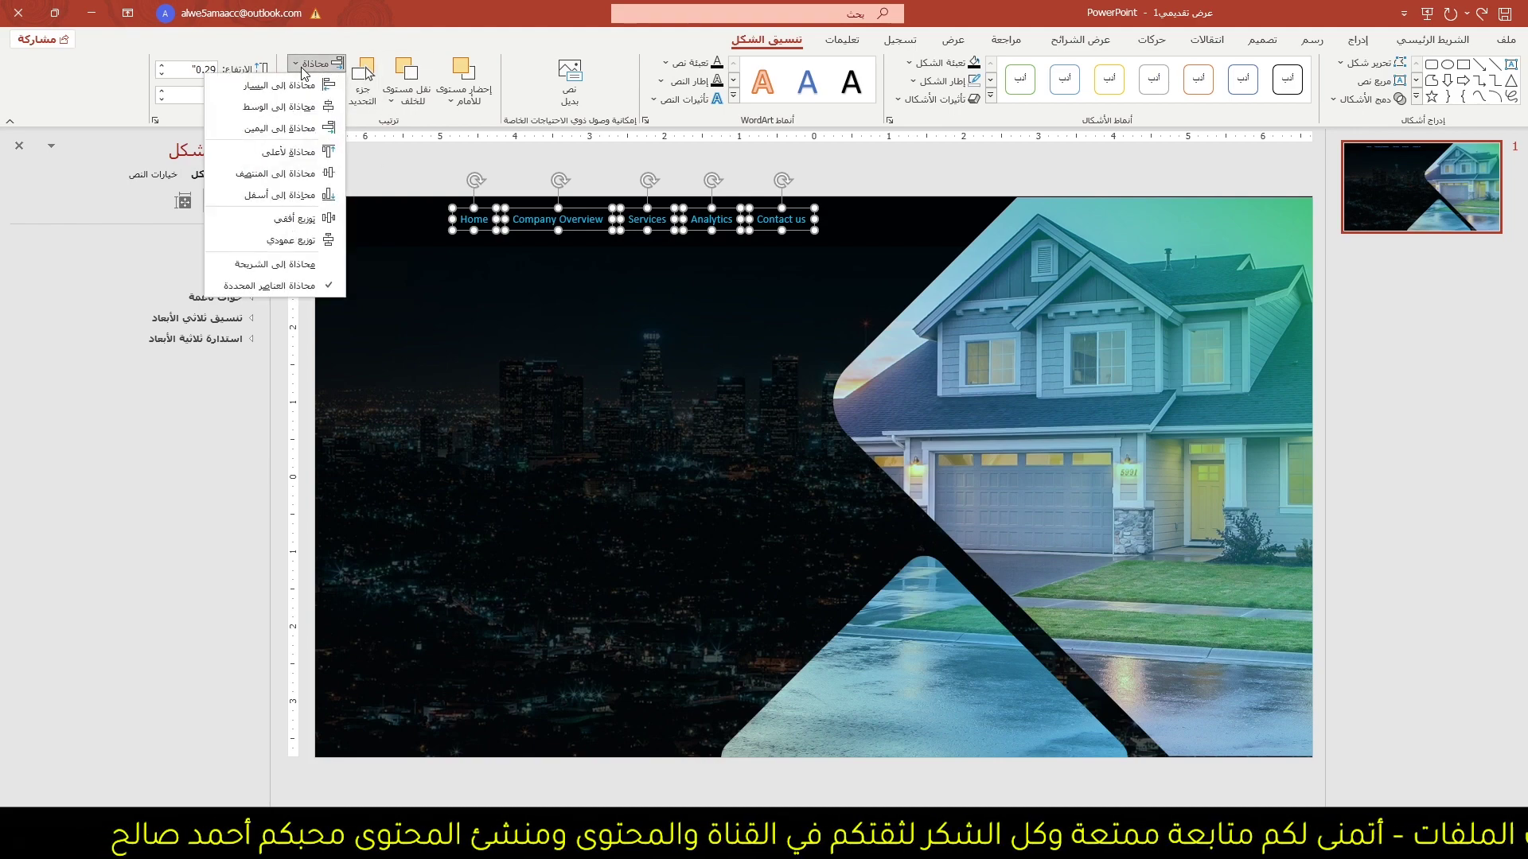
pyautogui.click(291, 159)
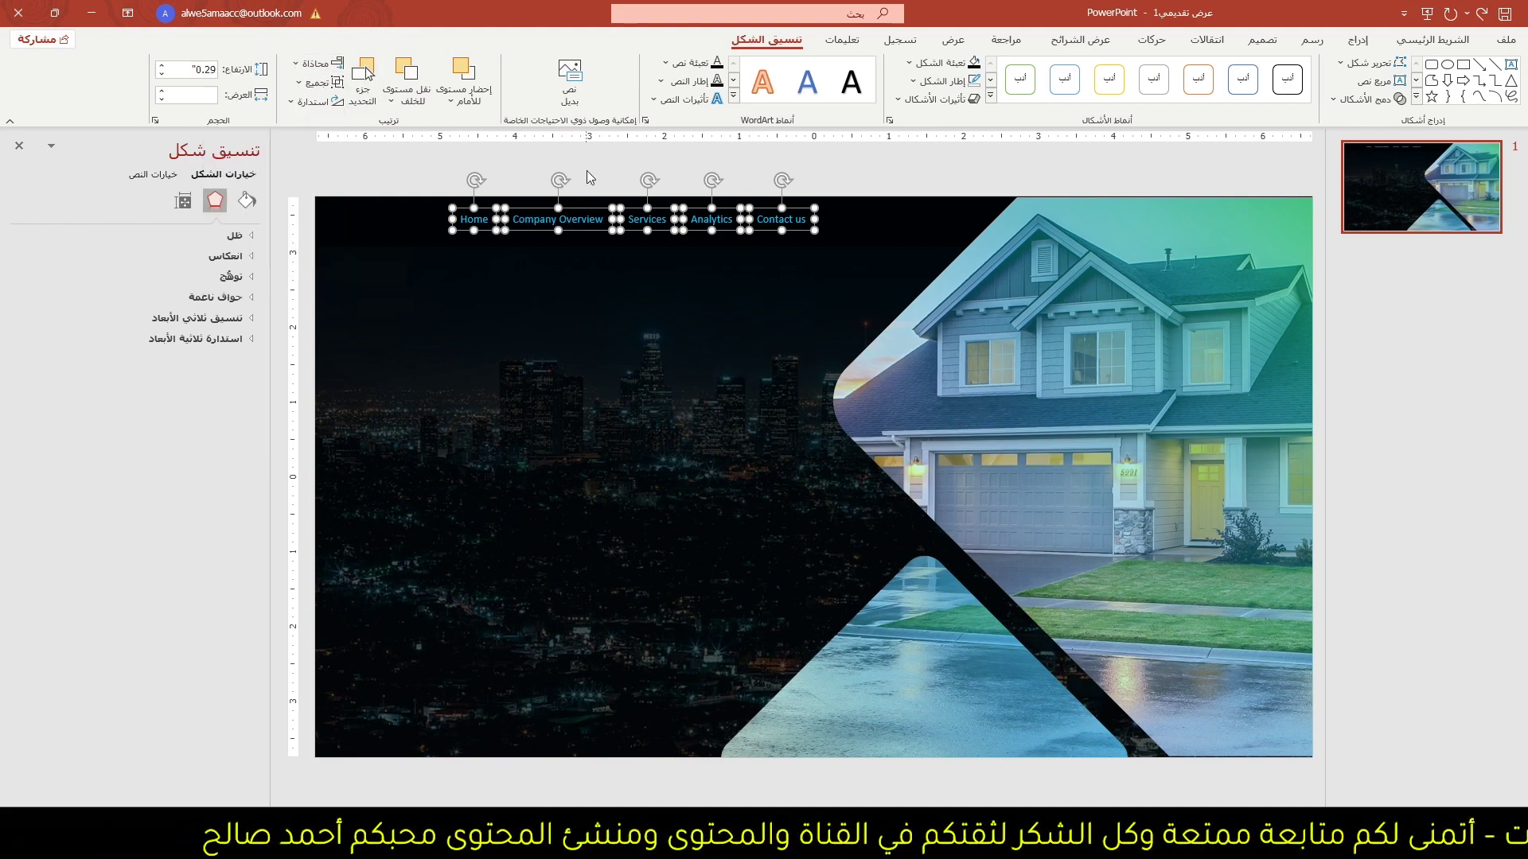
pyautogui.click(391, 163)
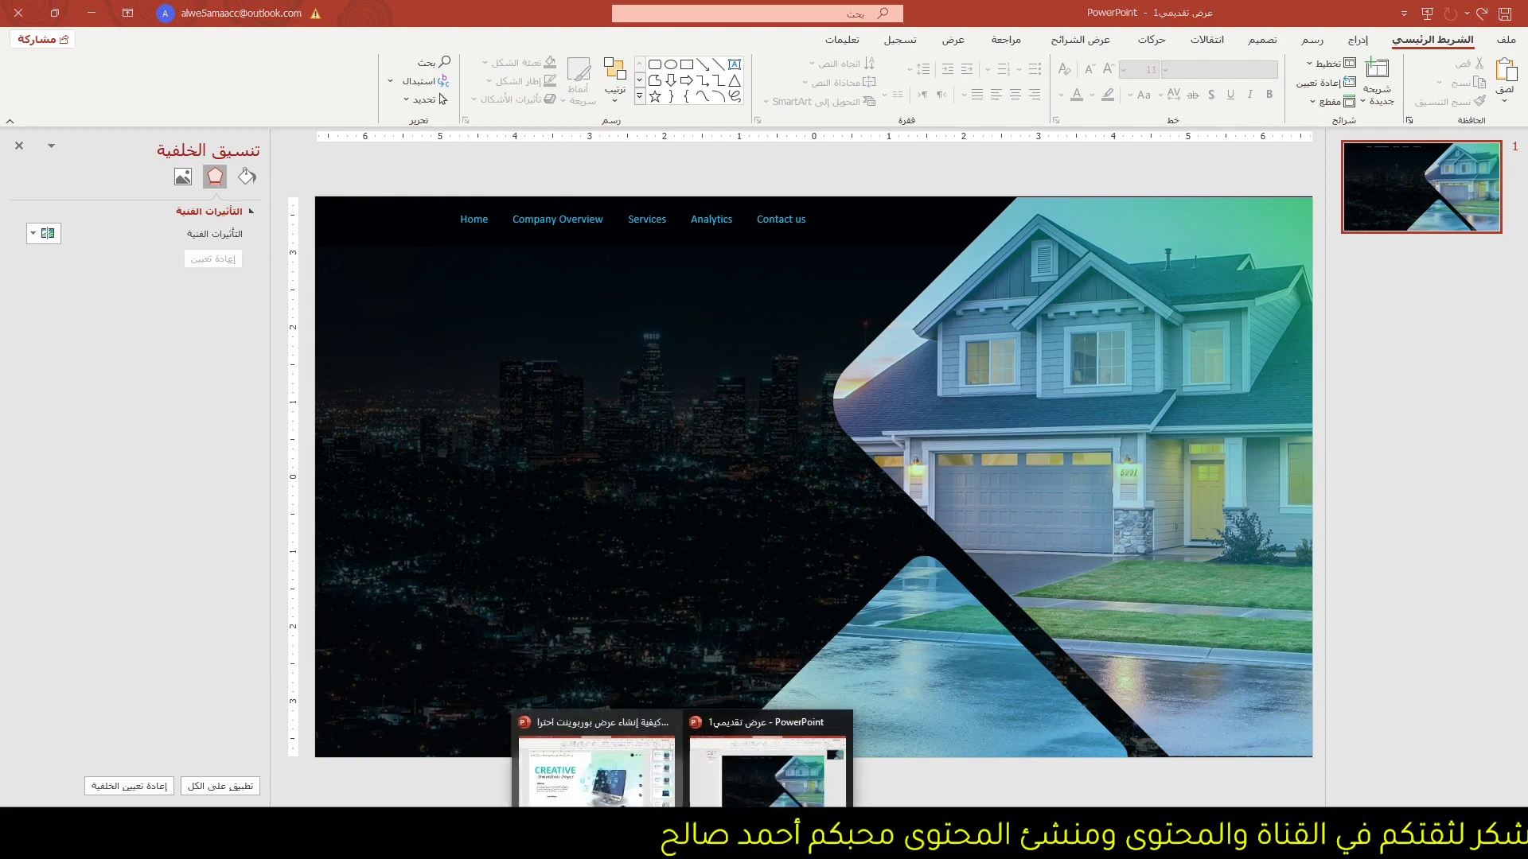
# - Paste the round profile picture with its AR and EN labels from the CREATIVE deck onto the house slide
pyautogui.click(595, 752)
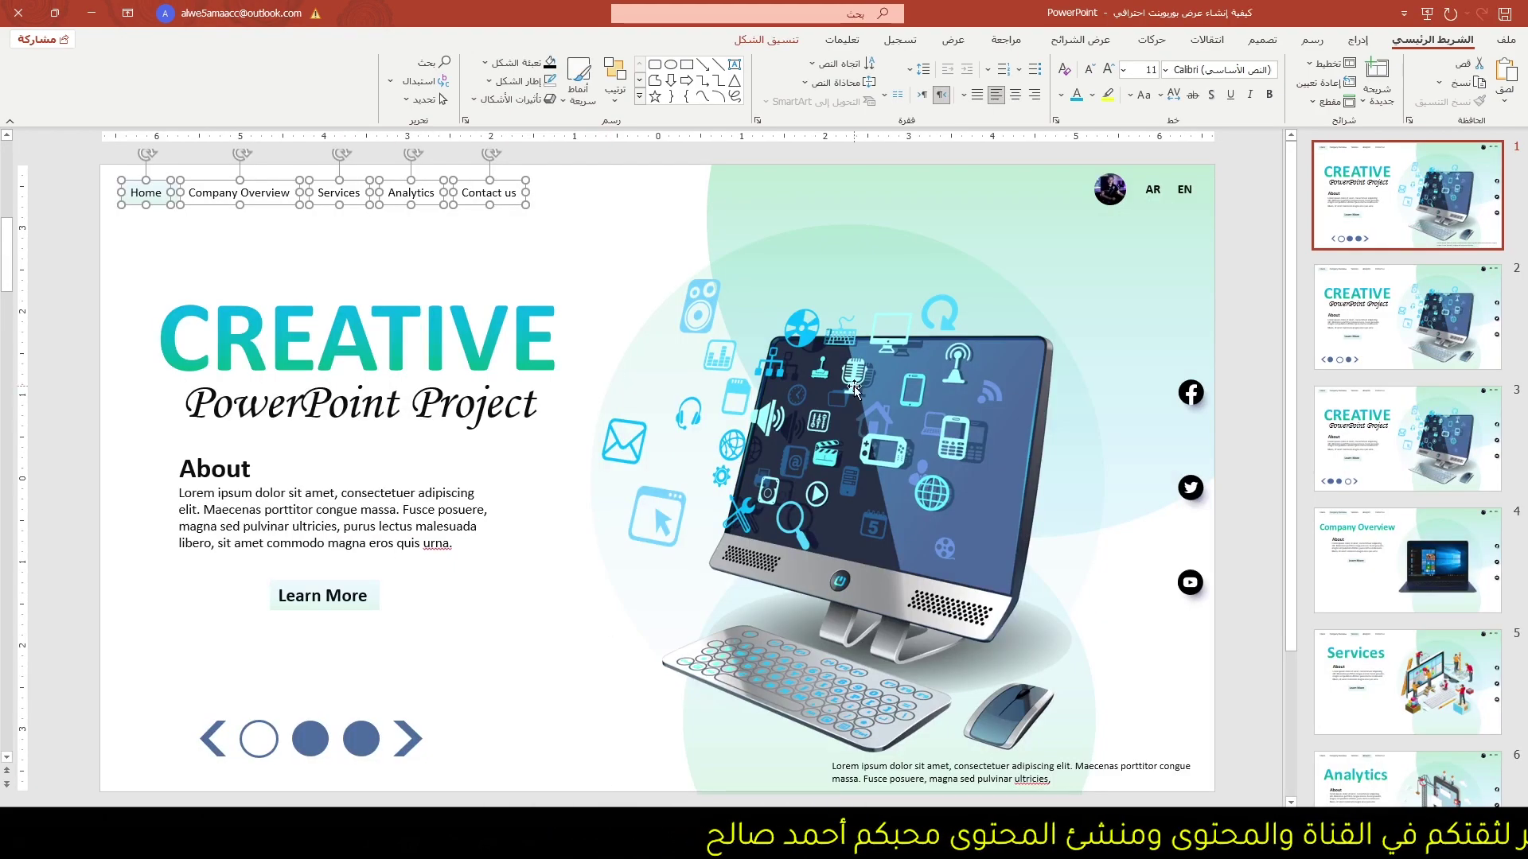
pyautogui.click(1117, 180)
pyautogui.keyDown('shift'); pyautogui.click(1155, 194); pyautogui.keyUp('shift')
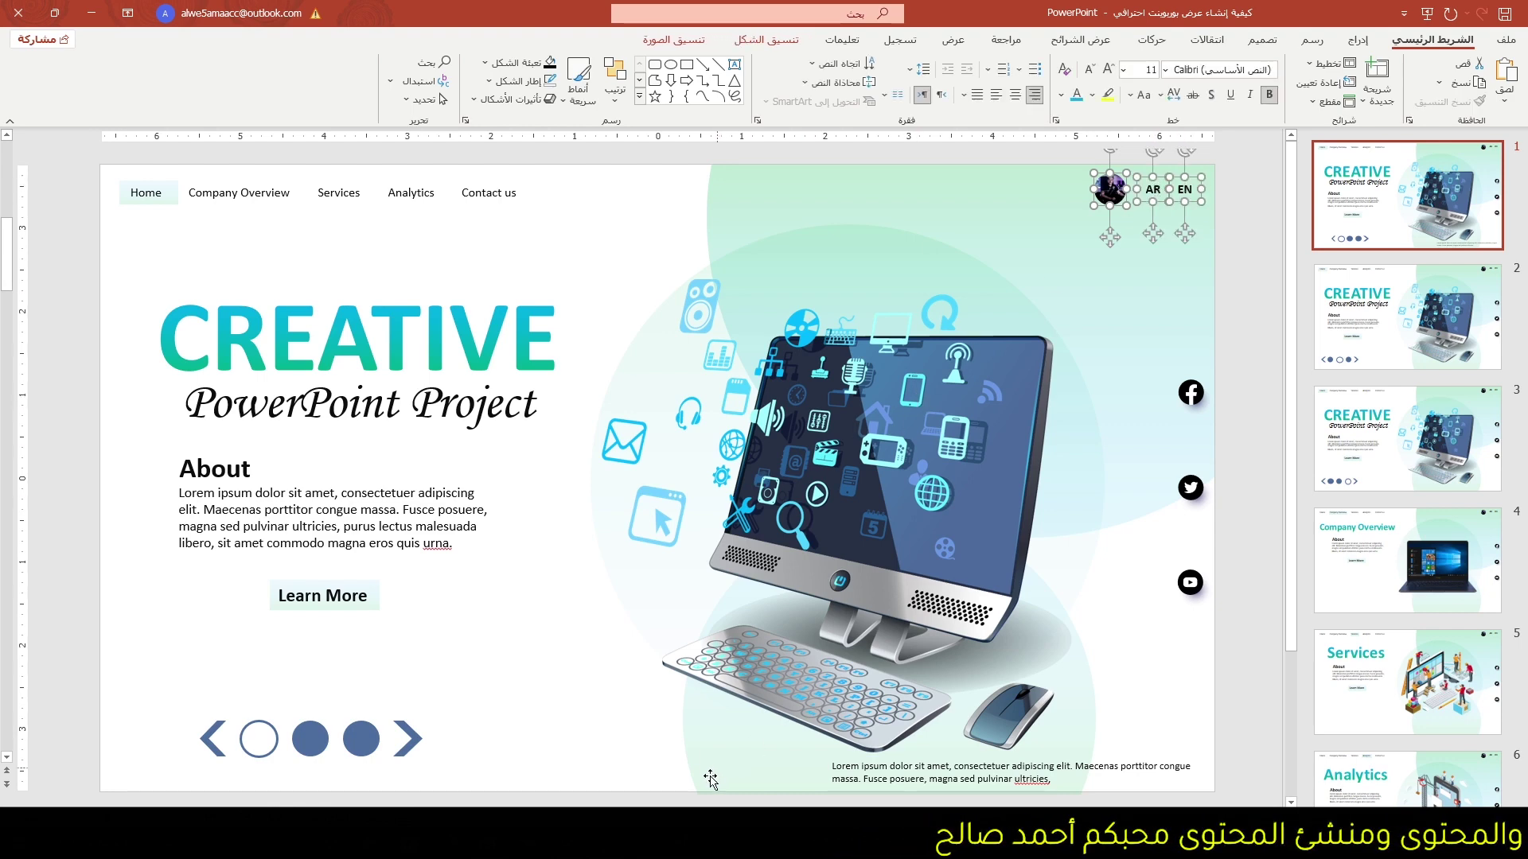
pyautogui.click(593, 752)
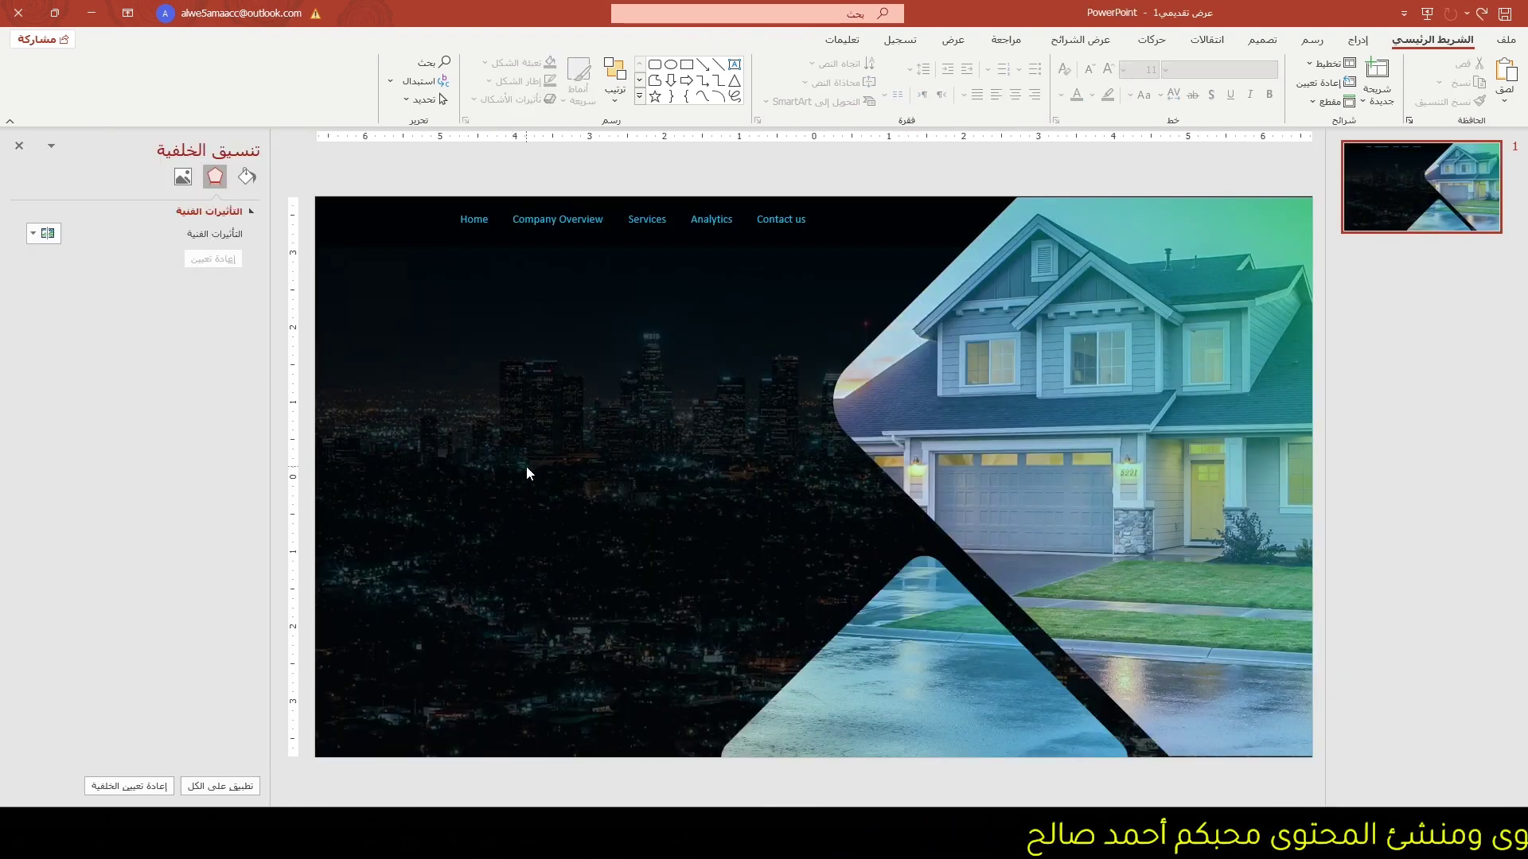
pyautogui.hotkey('ctrl', 'v')
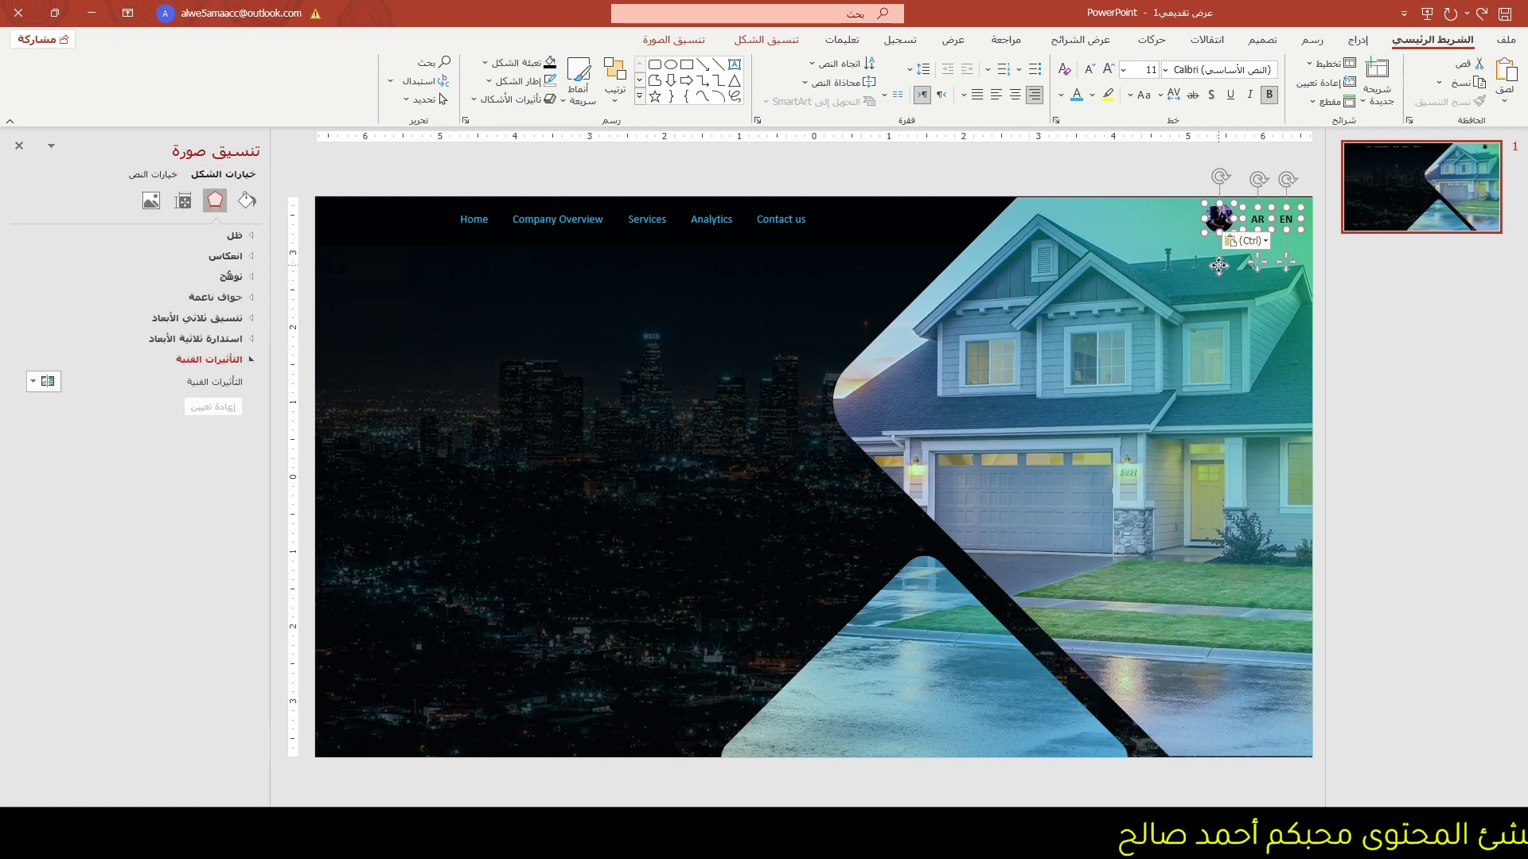
pyautogui.click(1219, 267)
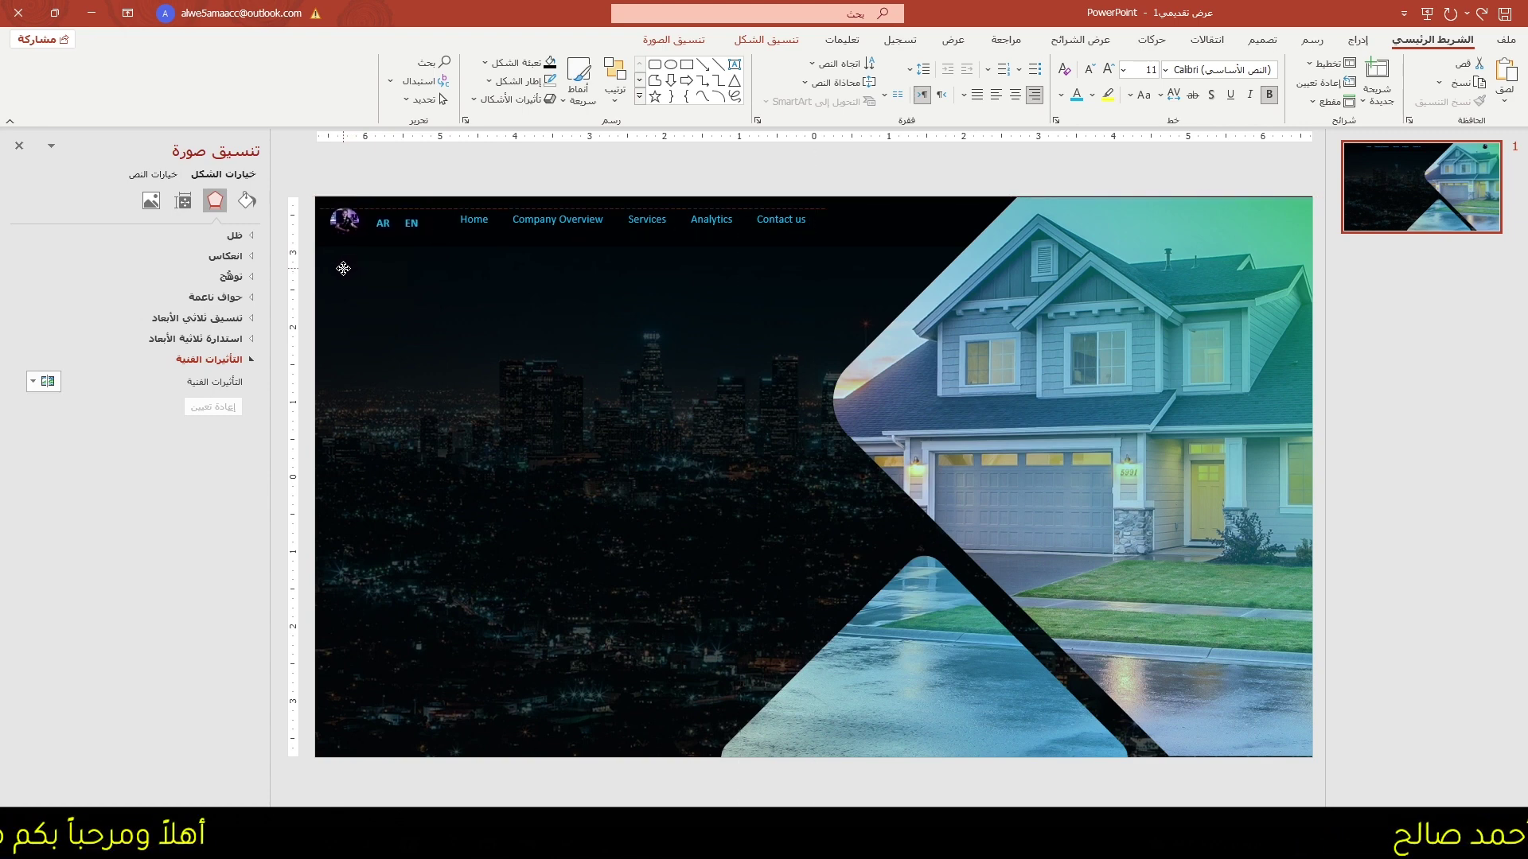
# - Move the picture and AR/EN labels to the top-left, aligned along their tops
pyautogui.moveTo(343, 268); pyautogui.dragTo(424, 243)
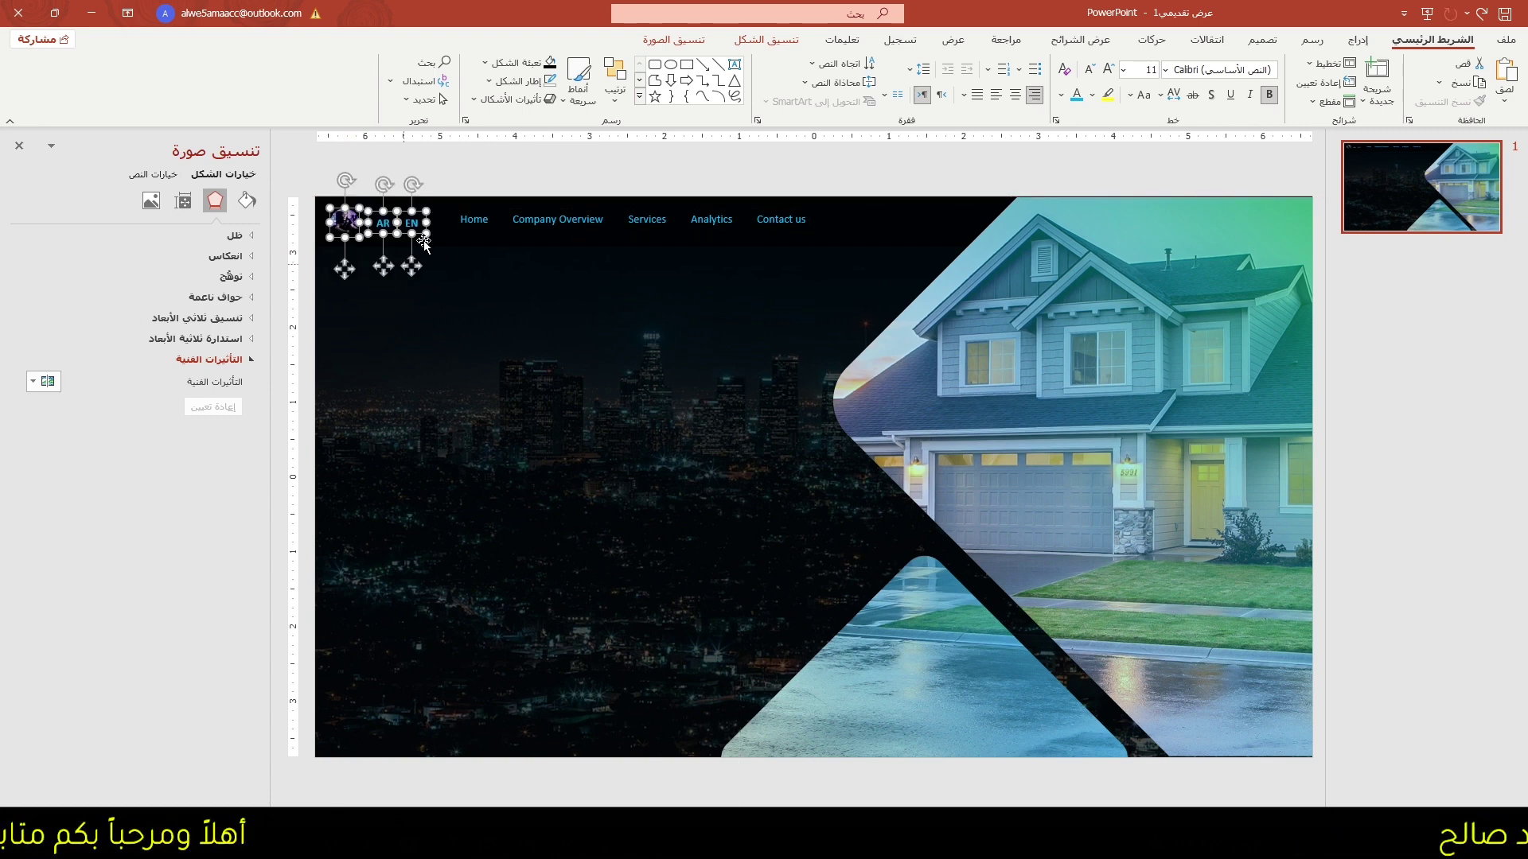
pyautogui.click(681, 44)
pyautogui.click(224, 70)
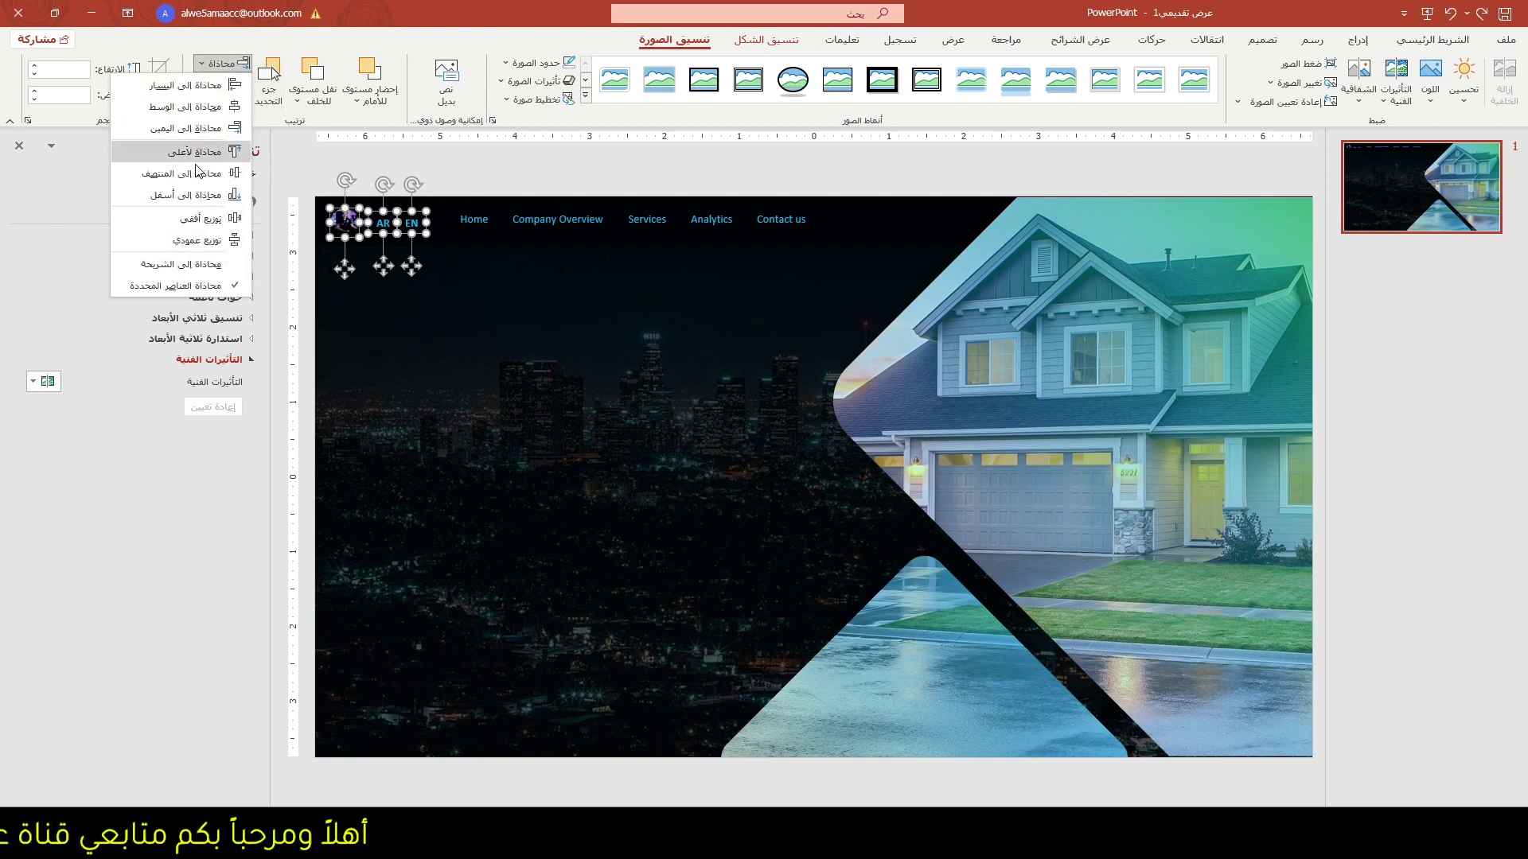
pyautogui.click(194, 183)
pyautogui.click(437, 187)
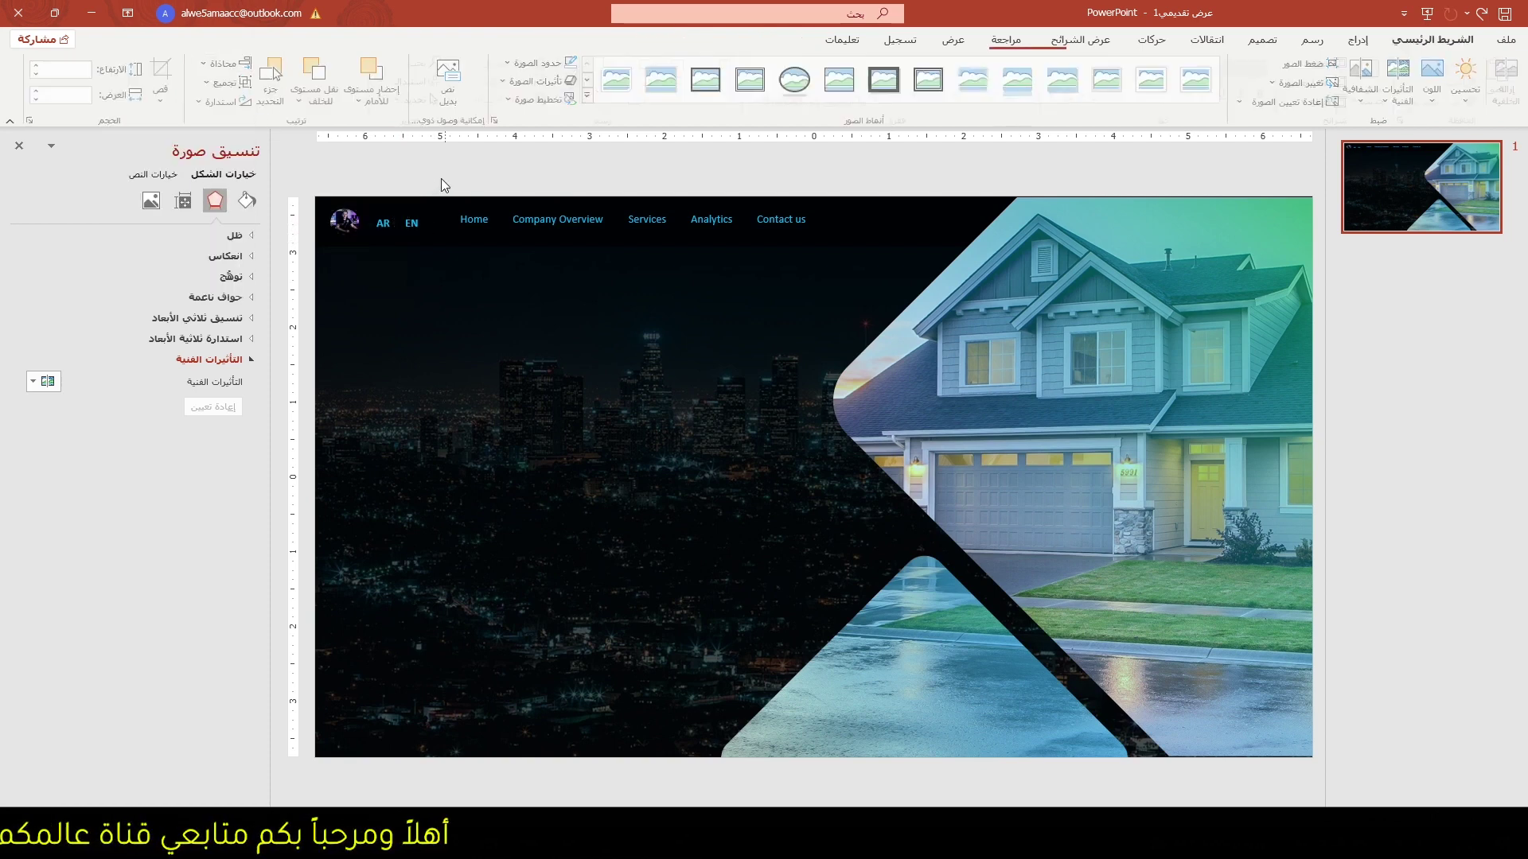
pyautogui.click(413, 223)
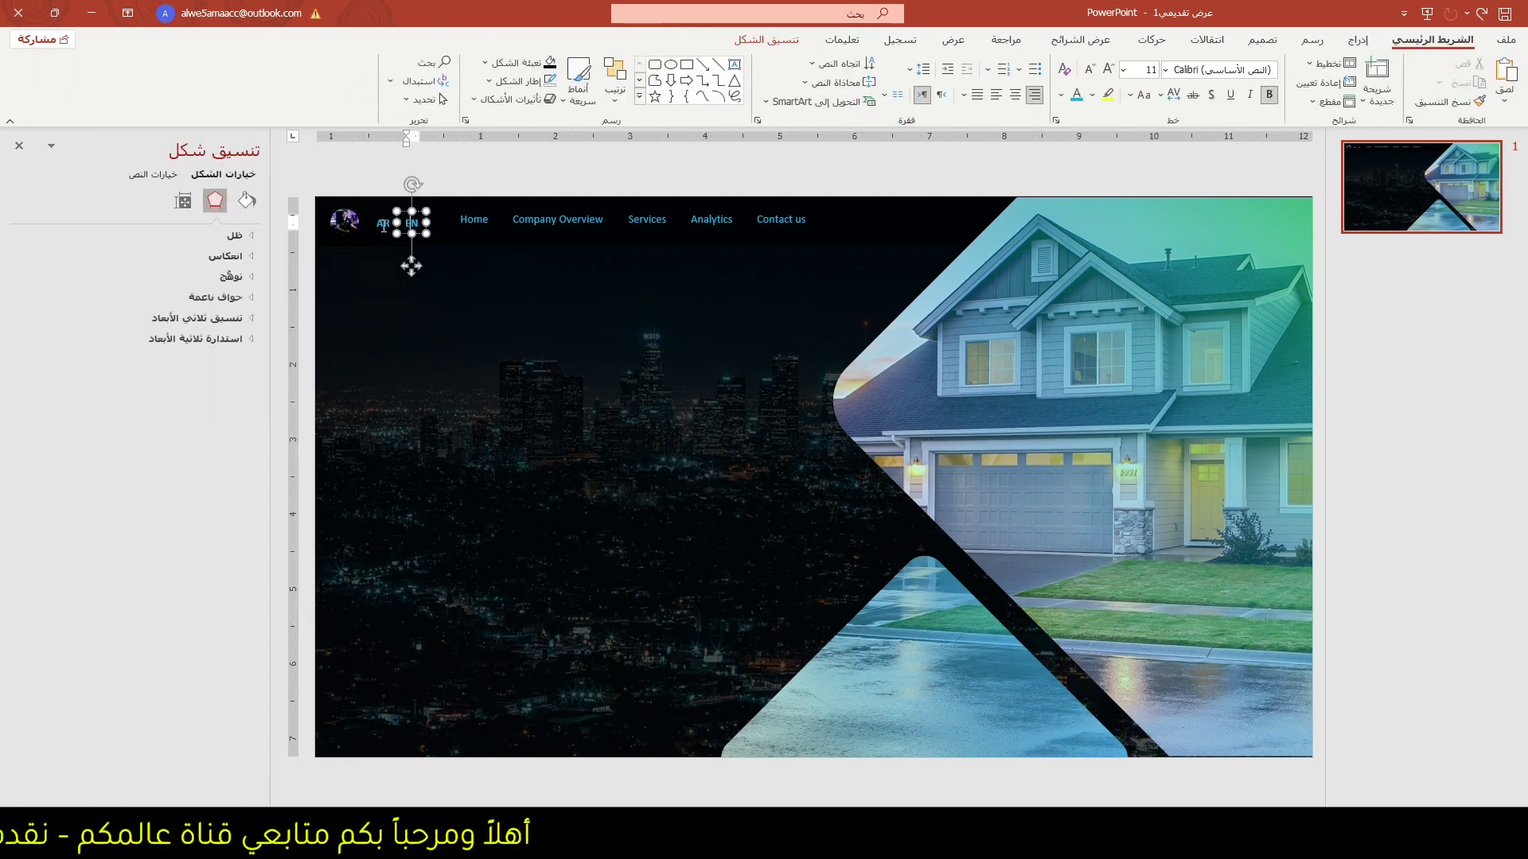
pyautogui.keyDown('shift'); pyautogui.click(382, 224); pyautogui.keyUp('shift')
pyautogui.keyDown('shift'); pyautogui.click(347, 224); pyautogui.keyUp('shift')
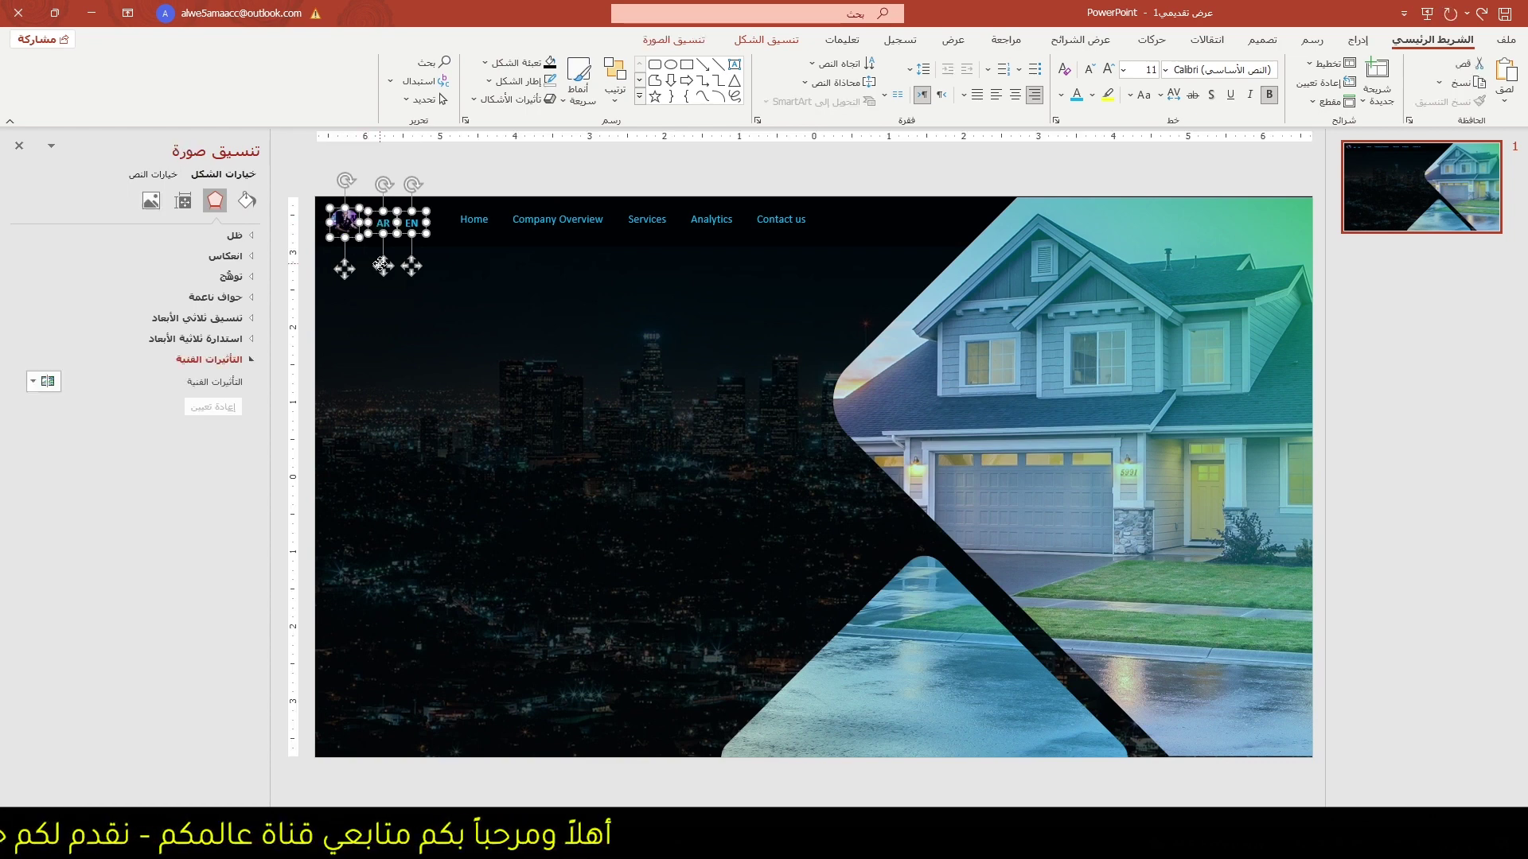
pyautogui.moveTo(380, 264); pyautogui.dragTo(381, 260)
# - Duplicate the finished slide three times so the deck holds five copies, then return to slide 2
pyautogui.click(517, 174)
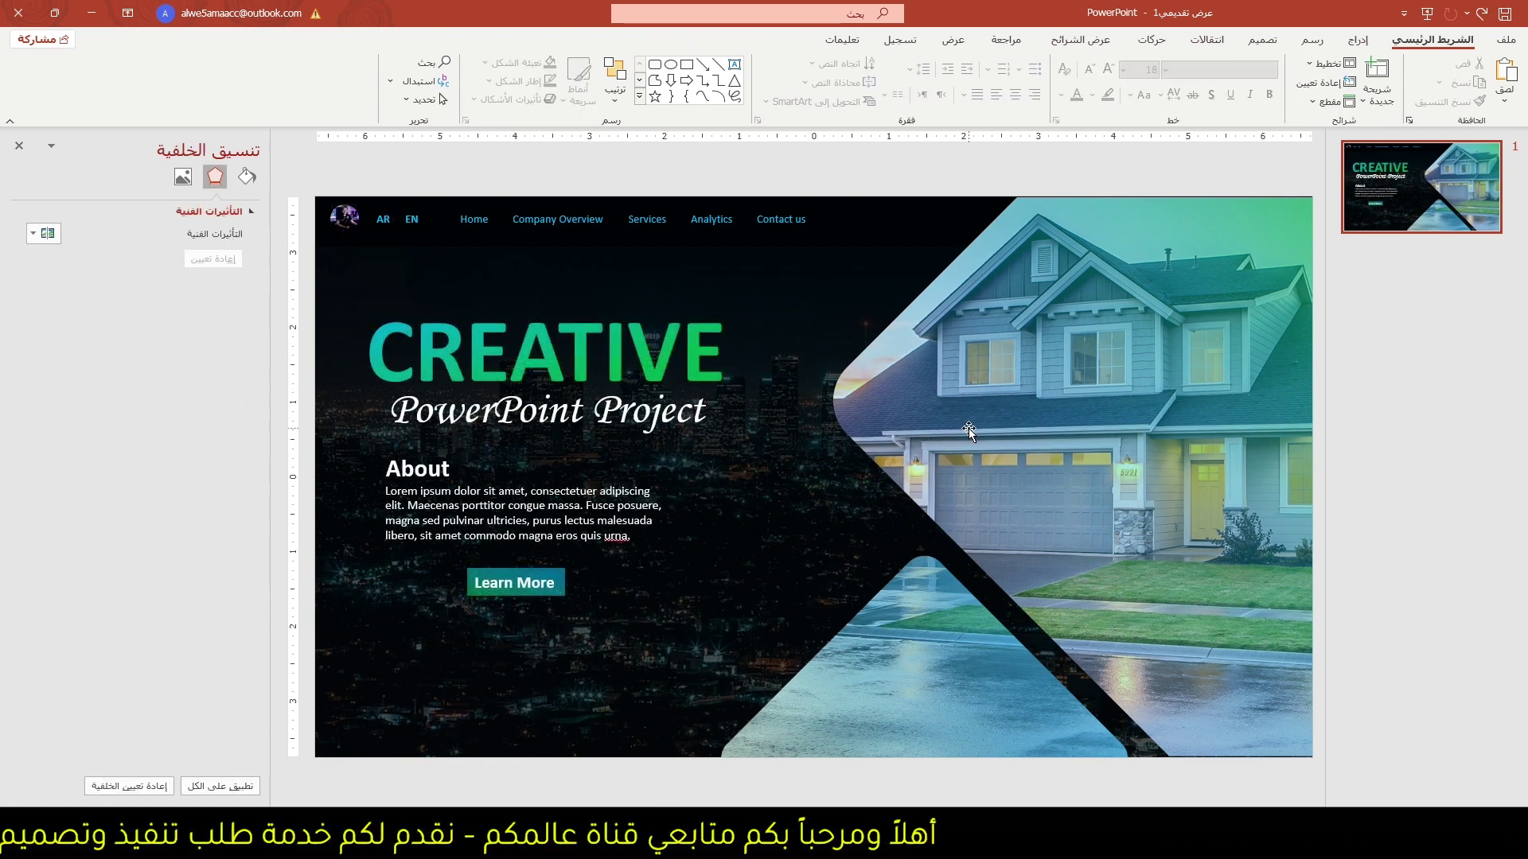
pyautogui.rightClick(1450, 222)
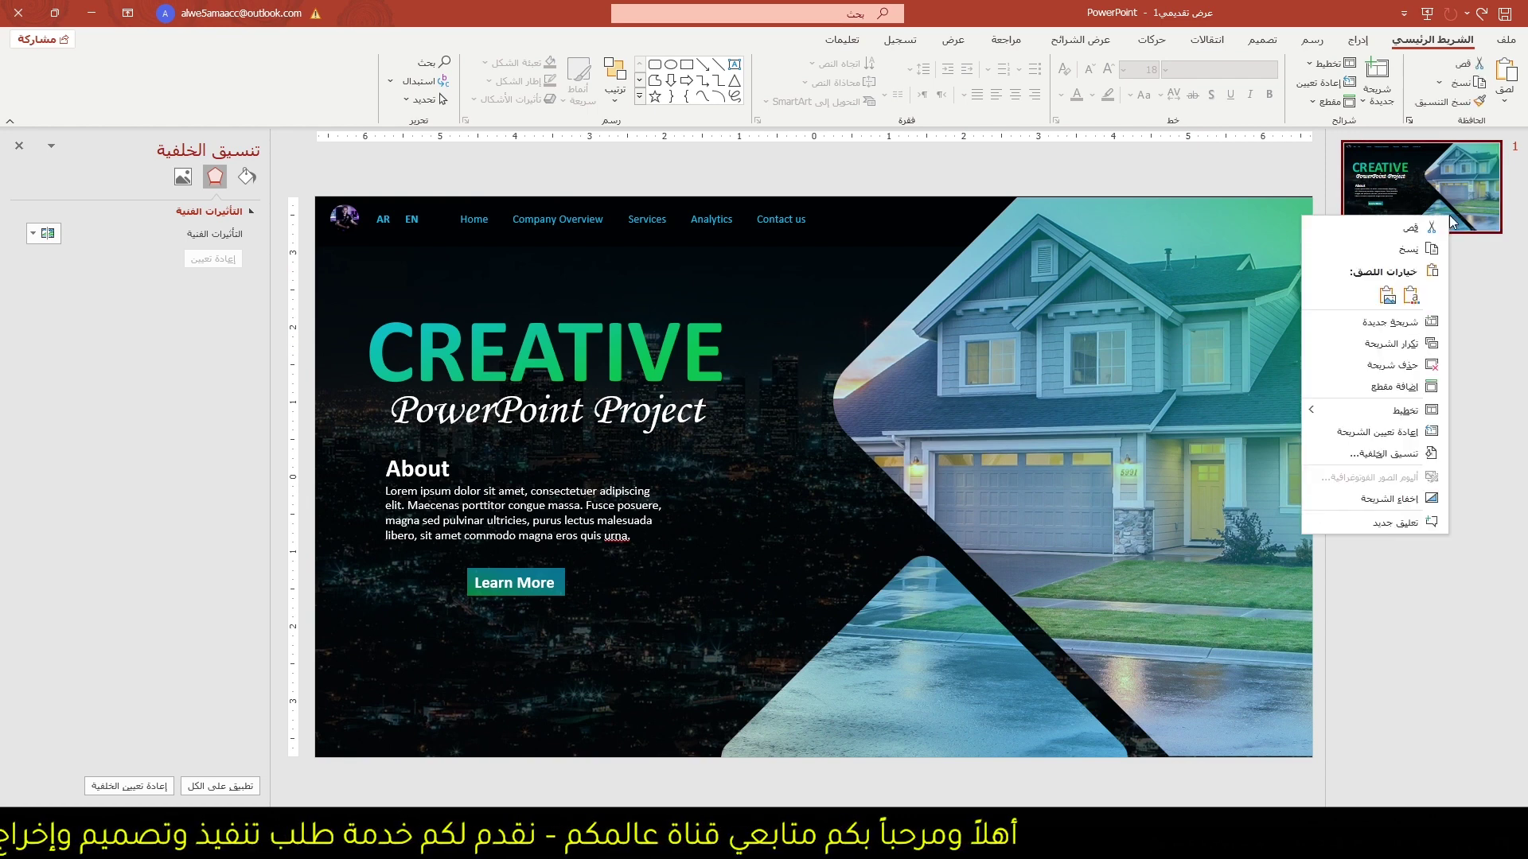
pyautogui.click(1389, 342)
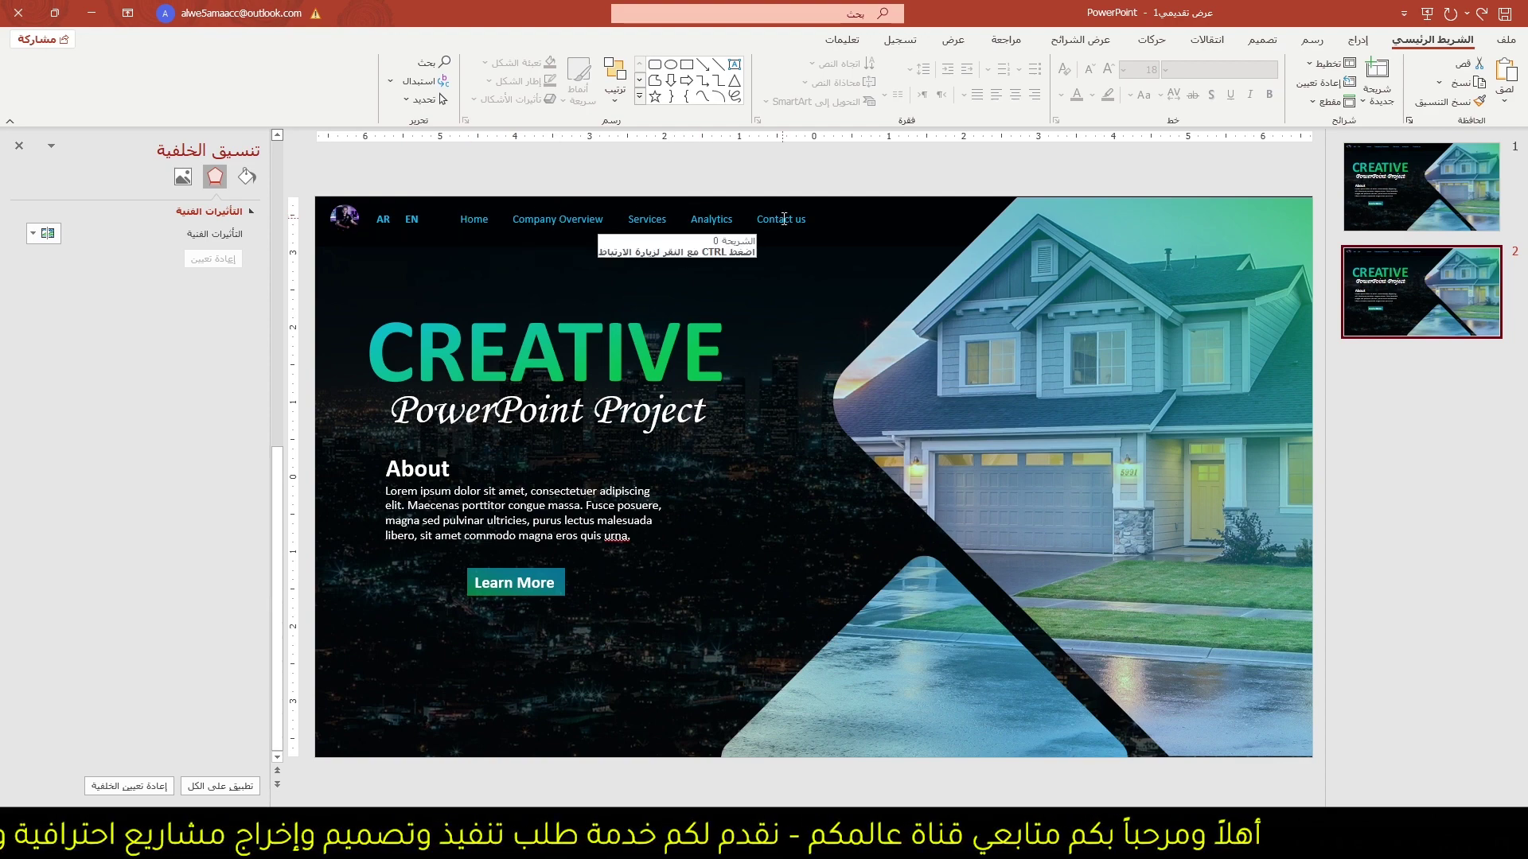
pyautogui.rightClick(1360, 338)
pyautogui.click(1313, 458)
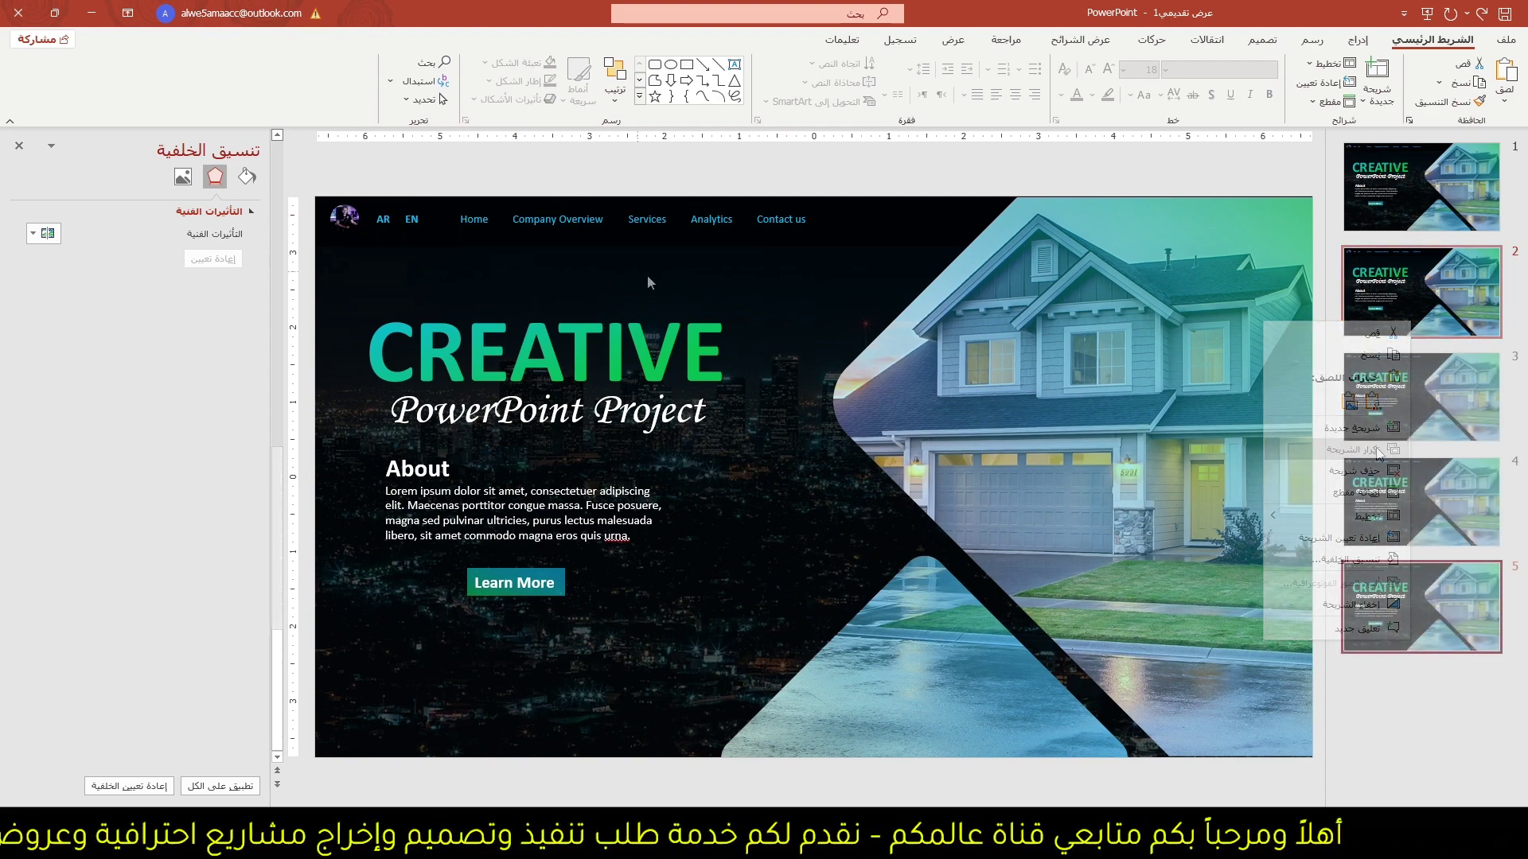
pyautogui.hotkey('ctrl', 'd')
pyautogui.hotkey('ctrl', 'd')
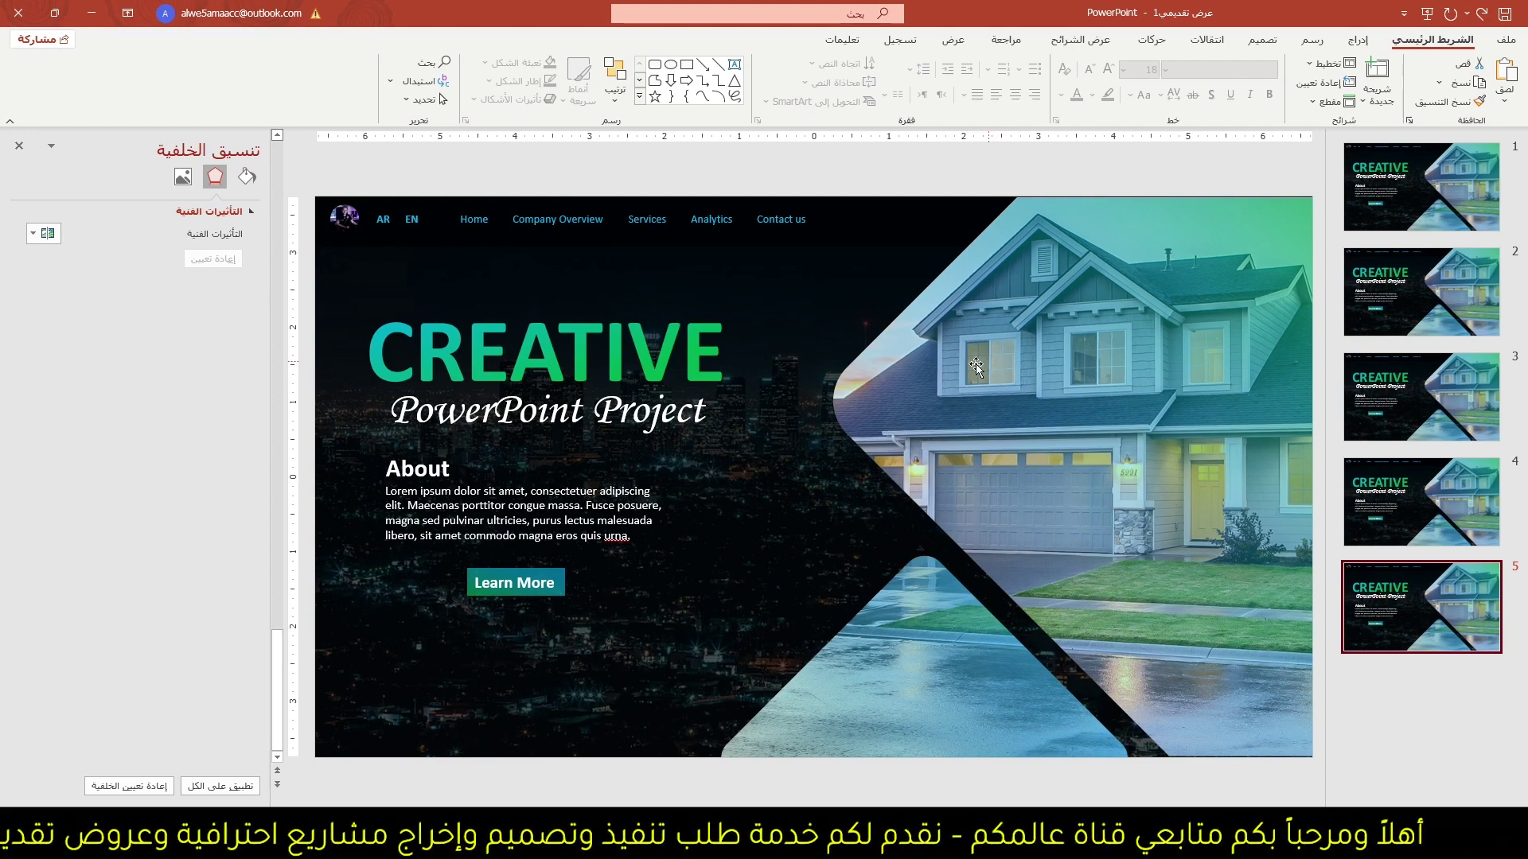
pyautogui.click(1378, 288)
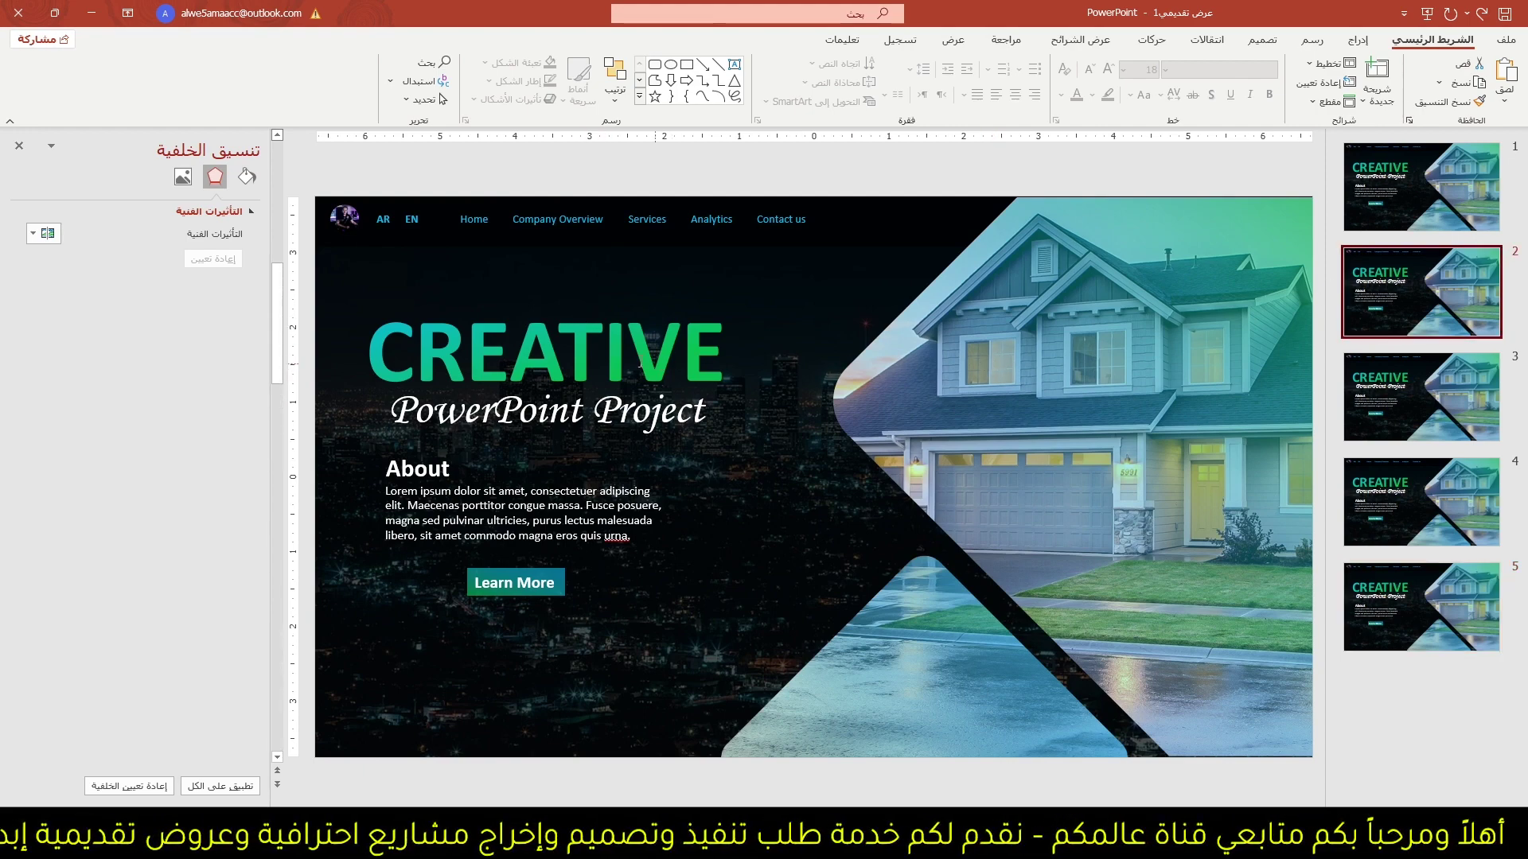
pyautogui.keyDown('ctrl'); pyautogui.scroll(-3, 1077, 366); pyautogui.keyUp('ctrl')
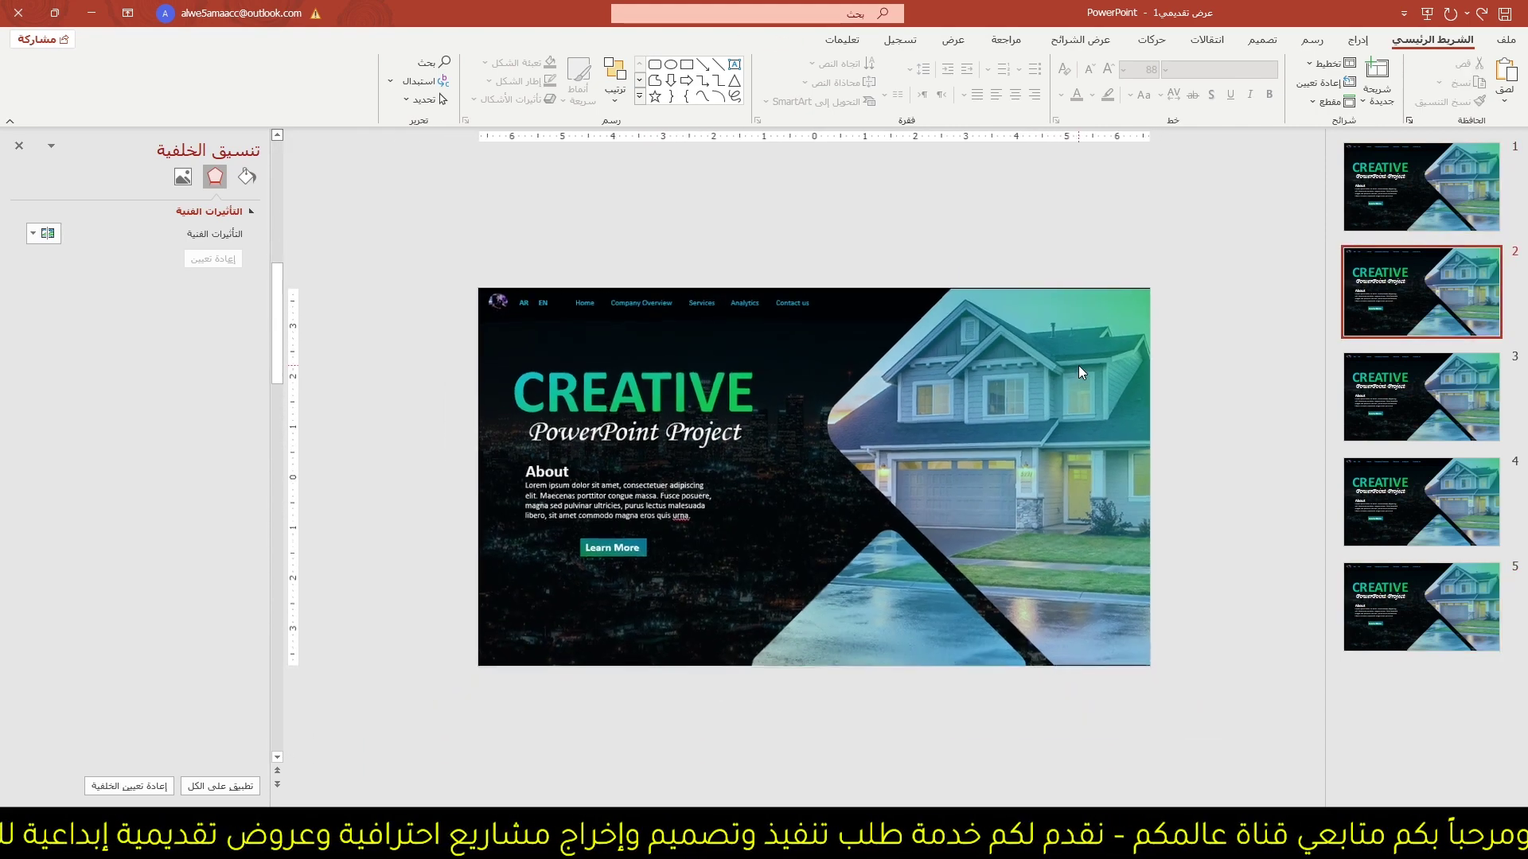
# - Hide the gradient overlays Shape 15 and Shape 14 in the Selection Pane
pyautogui.click(942, 319)
pyautogui.click(766, 39)
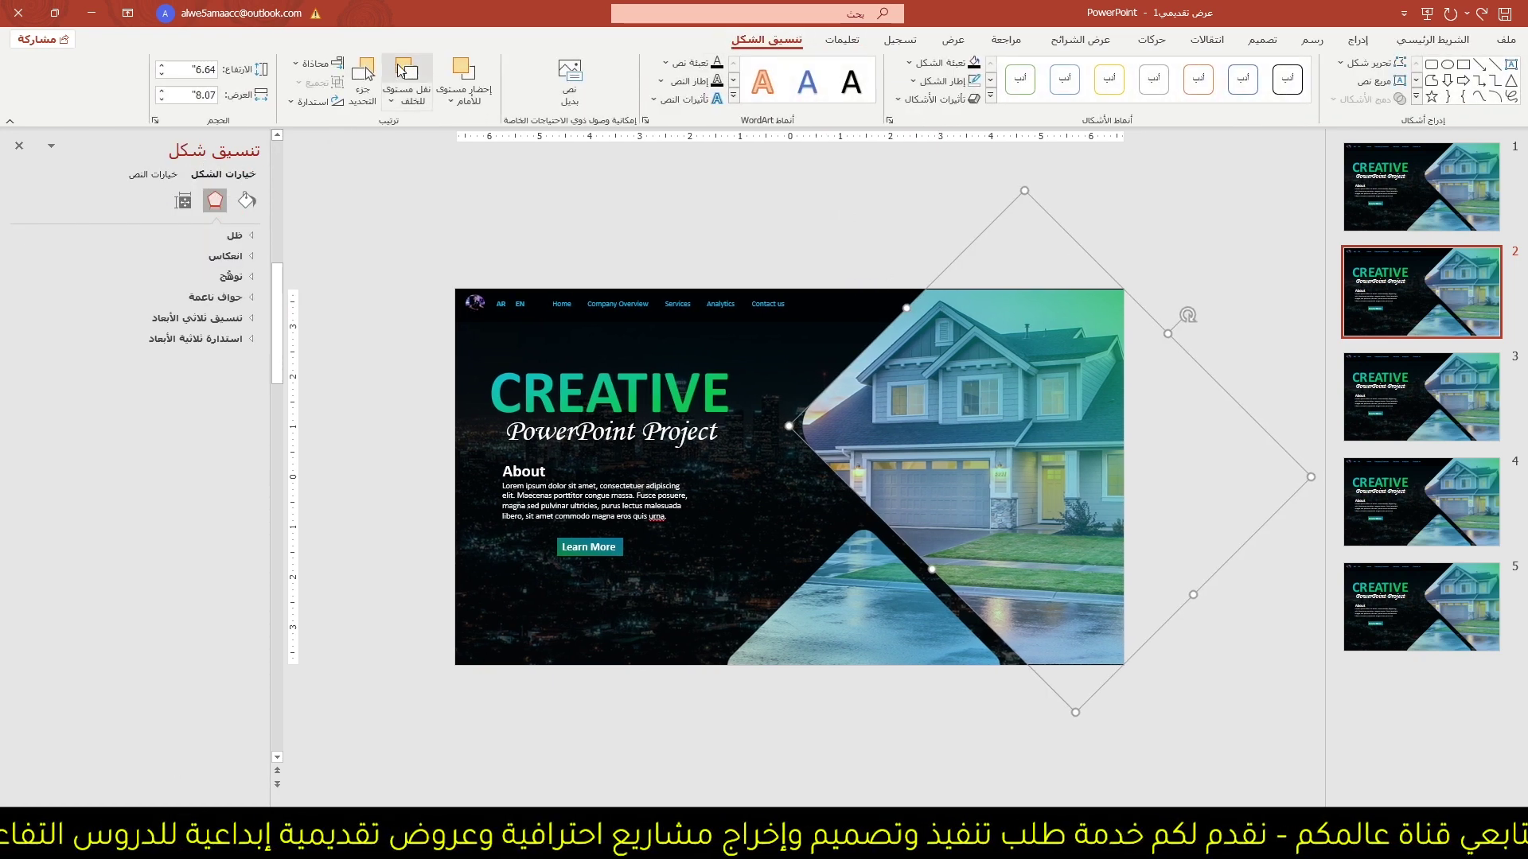
pyautogui.click(363, 78)
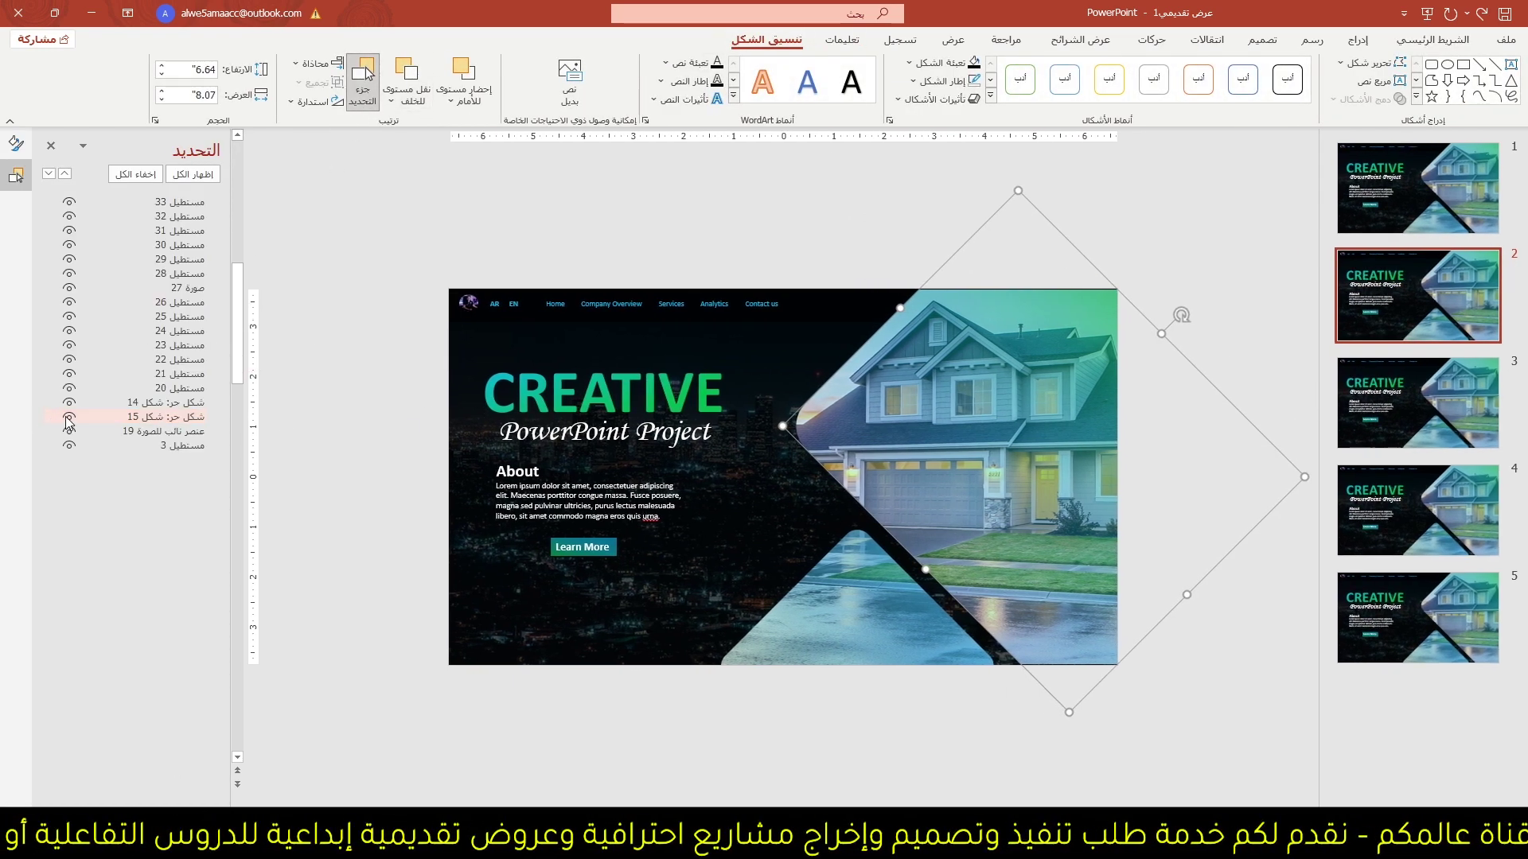
pyautogui.click(69, 417)
pyautogui.click(871, 588)
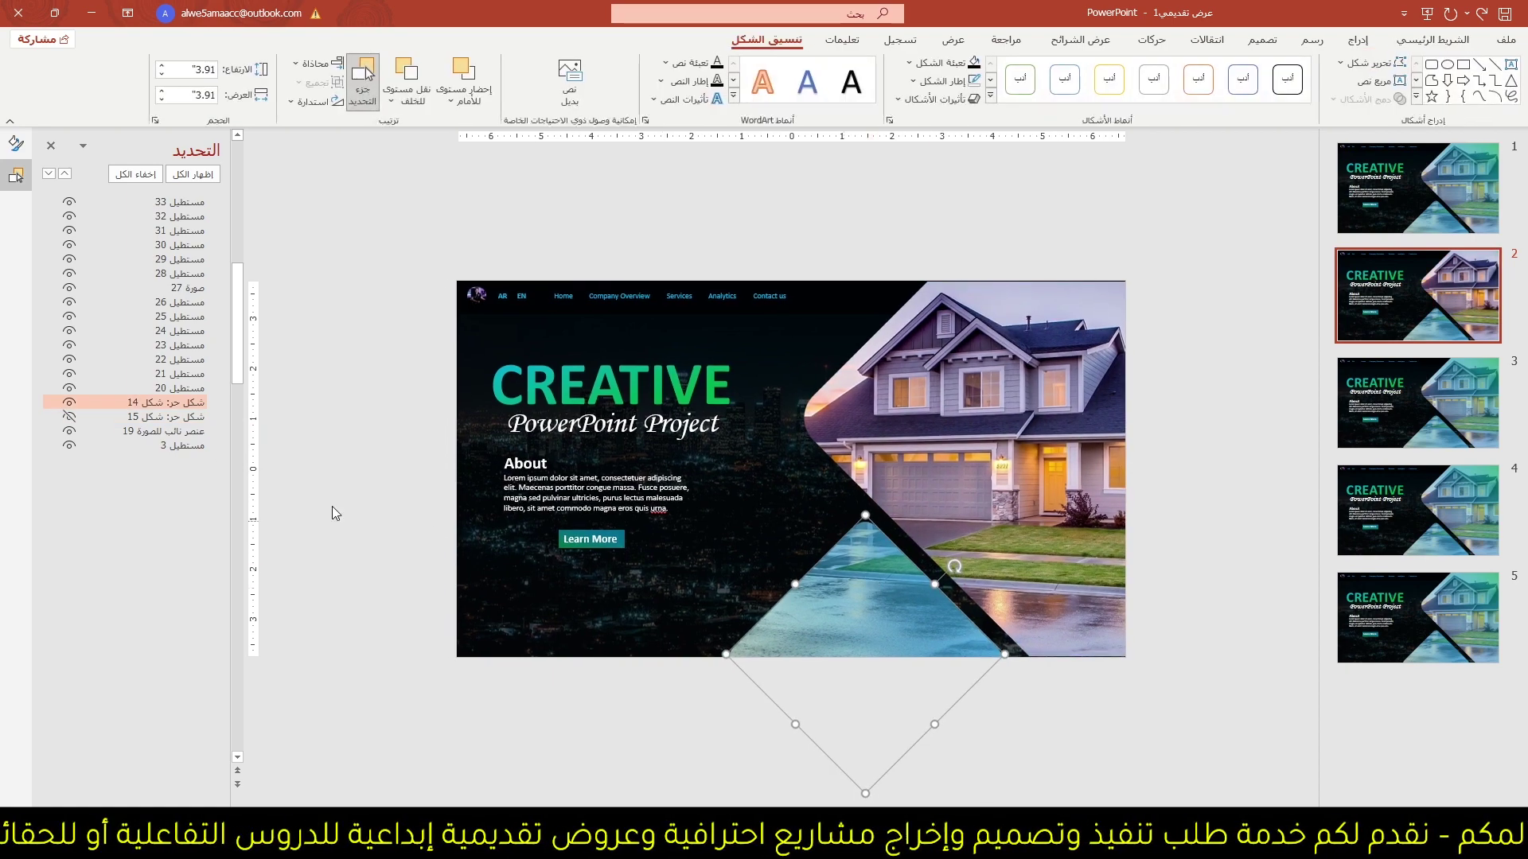
pyautogui.click(70, 402)
# - Delete slide 2's house photo, leaving an empty diamond placeholder
pyautogui.click(948, 427)
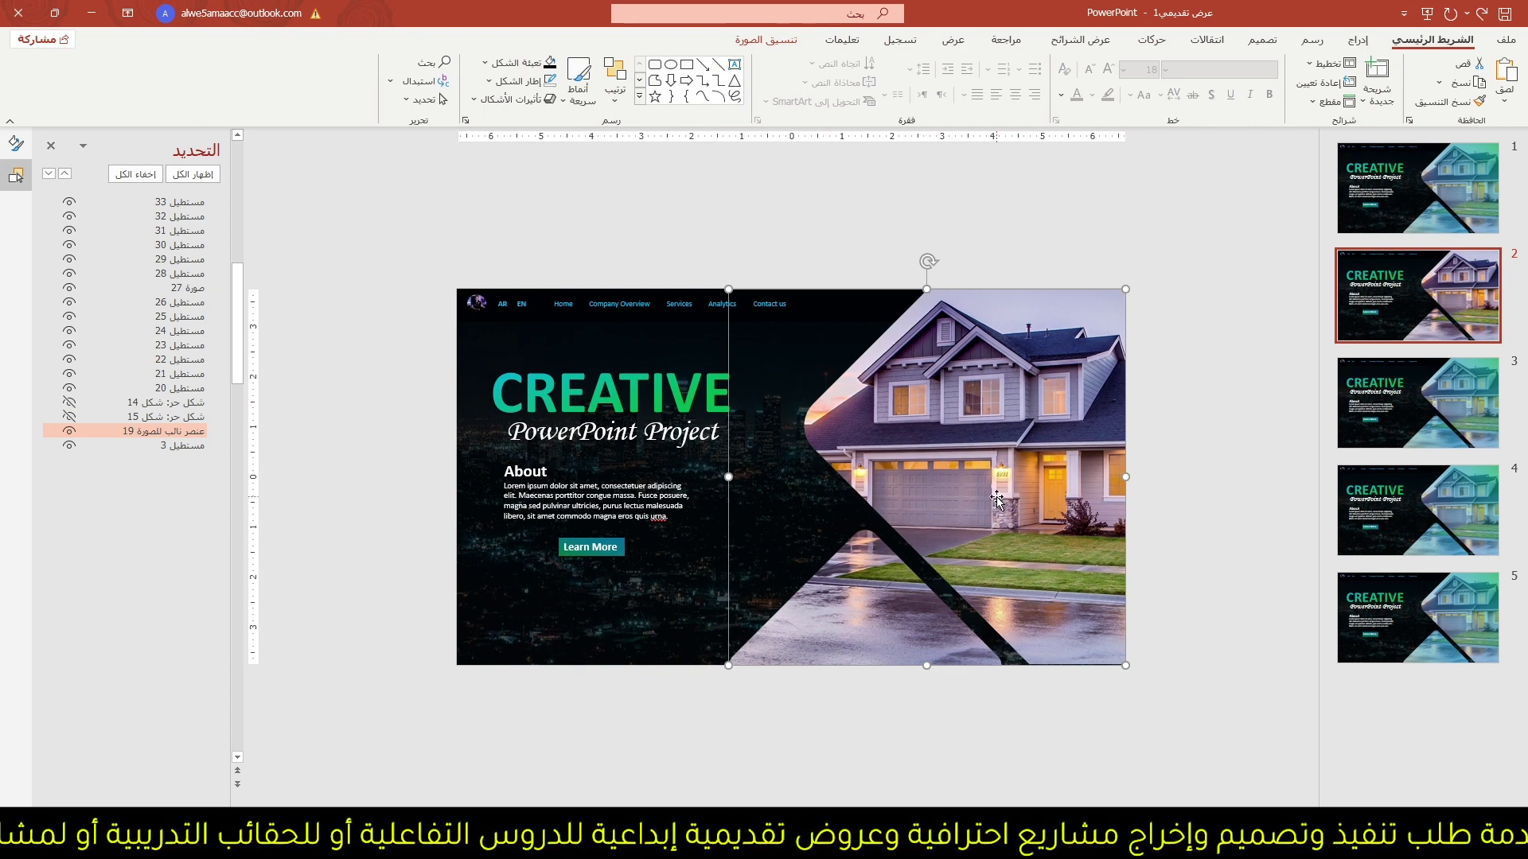
pyautogui.press('Delete')
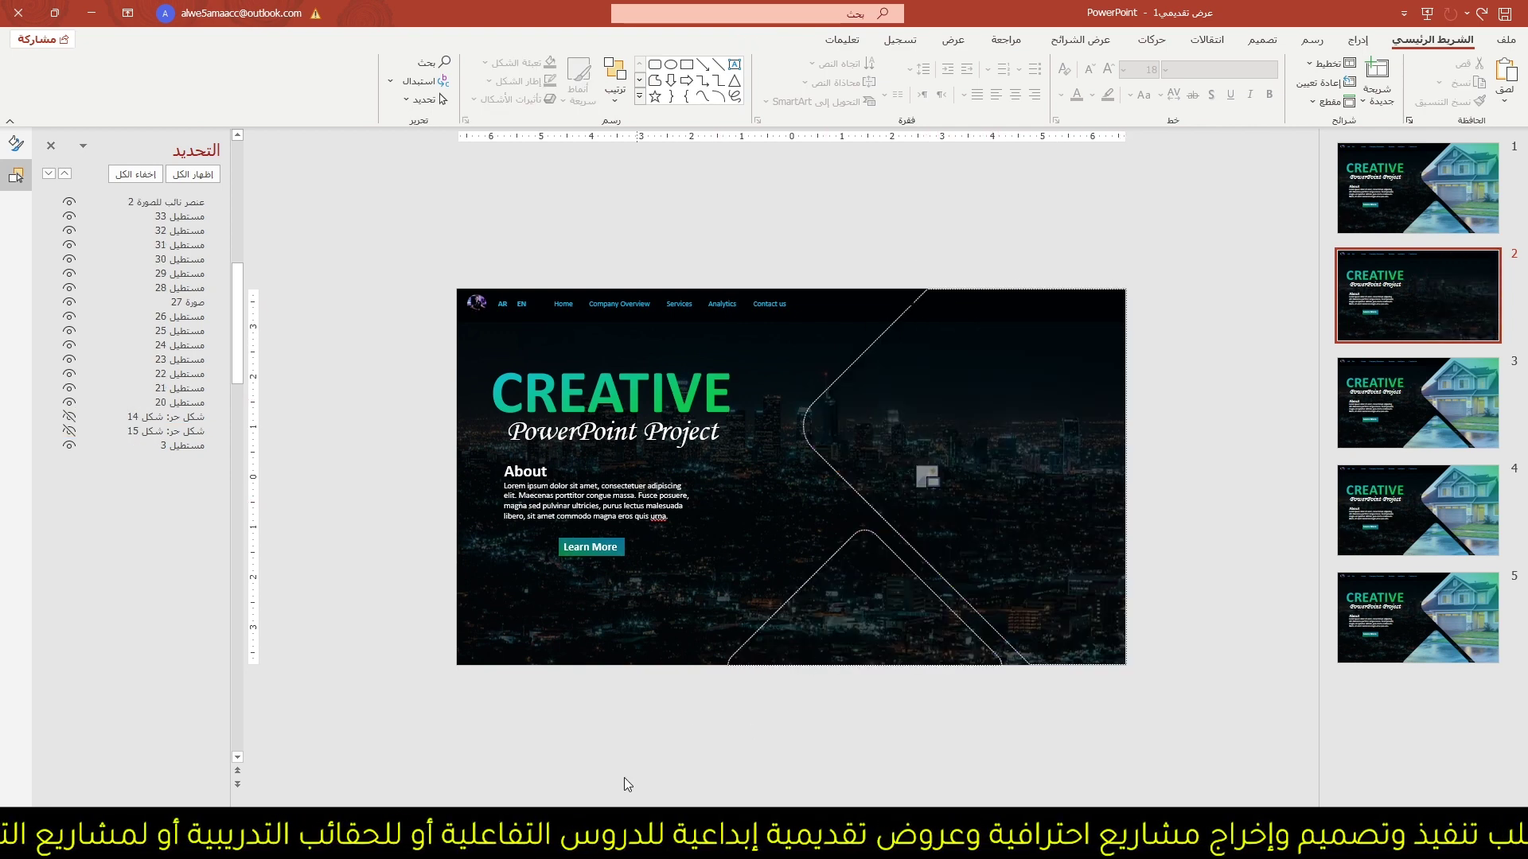
pyautogui.hotkey('alt', 'Tab')
# - Return to the Pixabay search results and open the modern house-with-pool photo
pyautogui.scroll(-4, 856, 489)
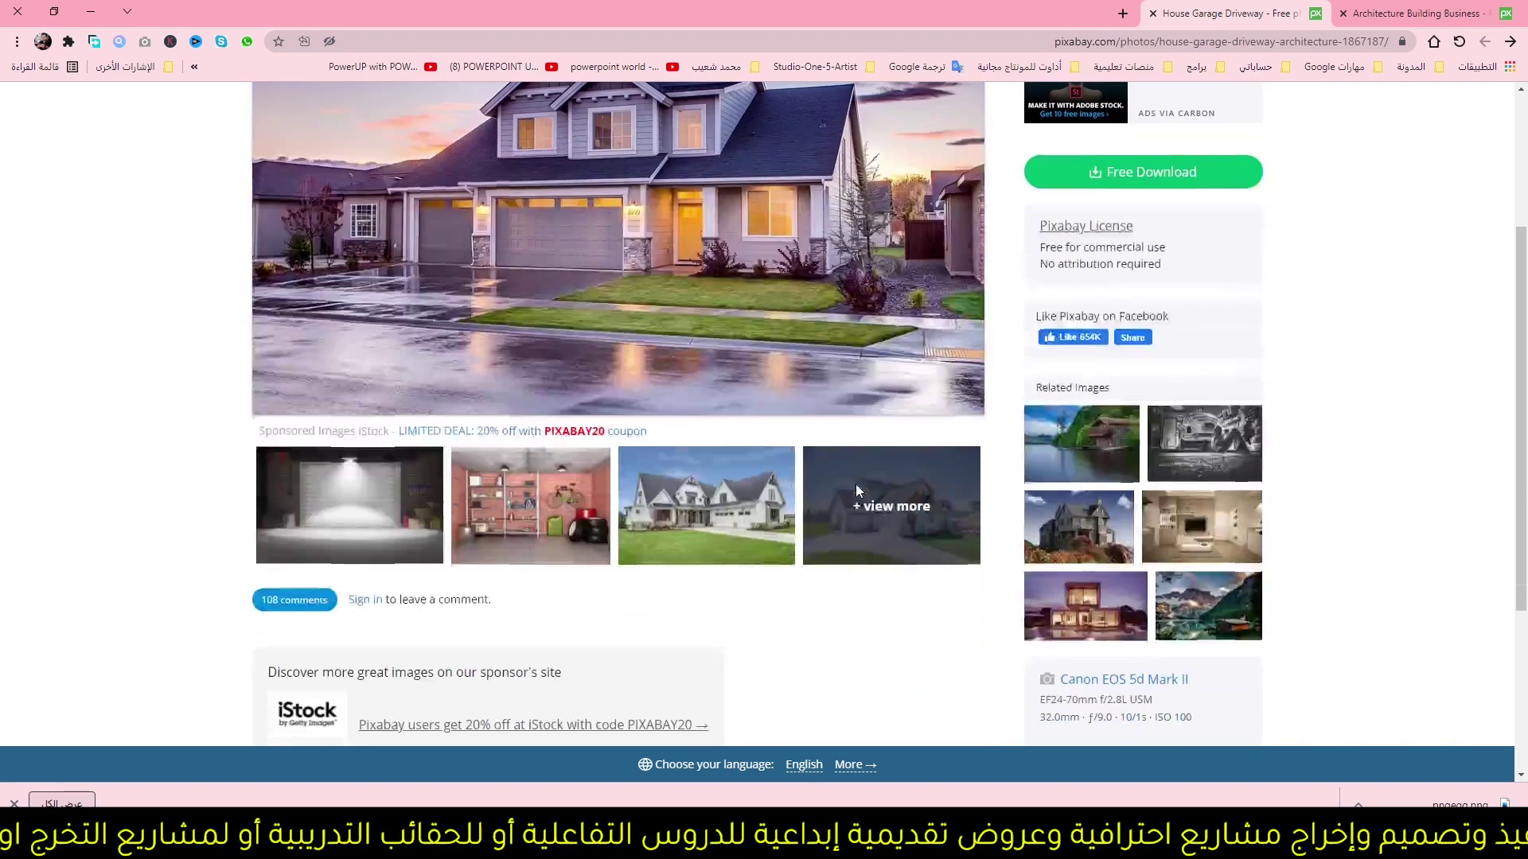
pyautogui.scroll(-4, 856, 489)
pyautogui.scroll(2, 856, 488)
pyautogui.scroll(4, 856, 488)
pyautogui.hotkey('alt', 'Left')
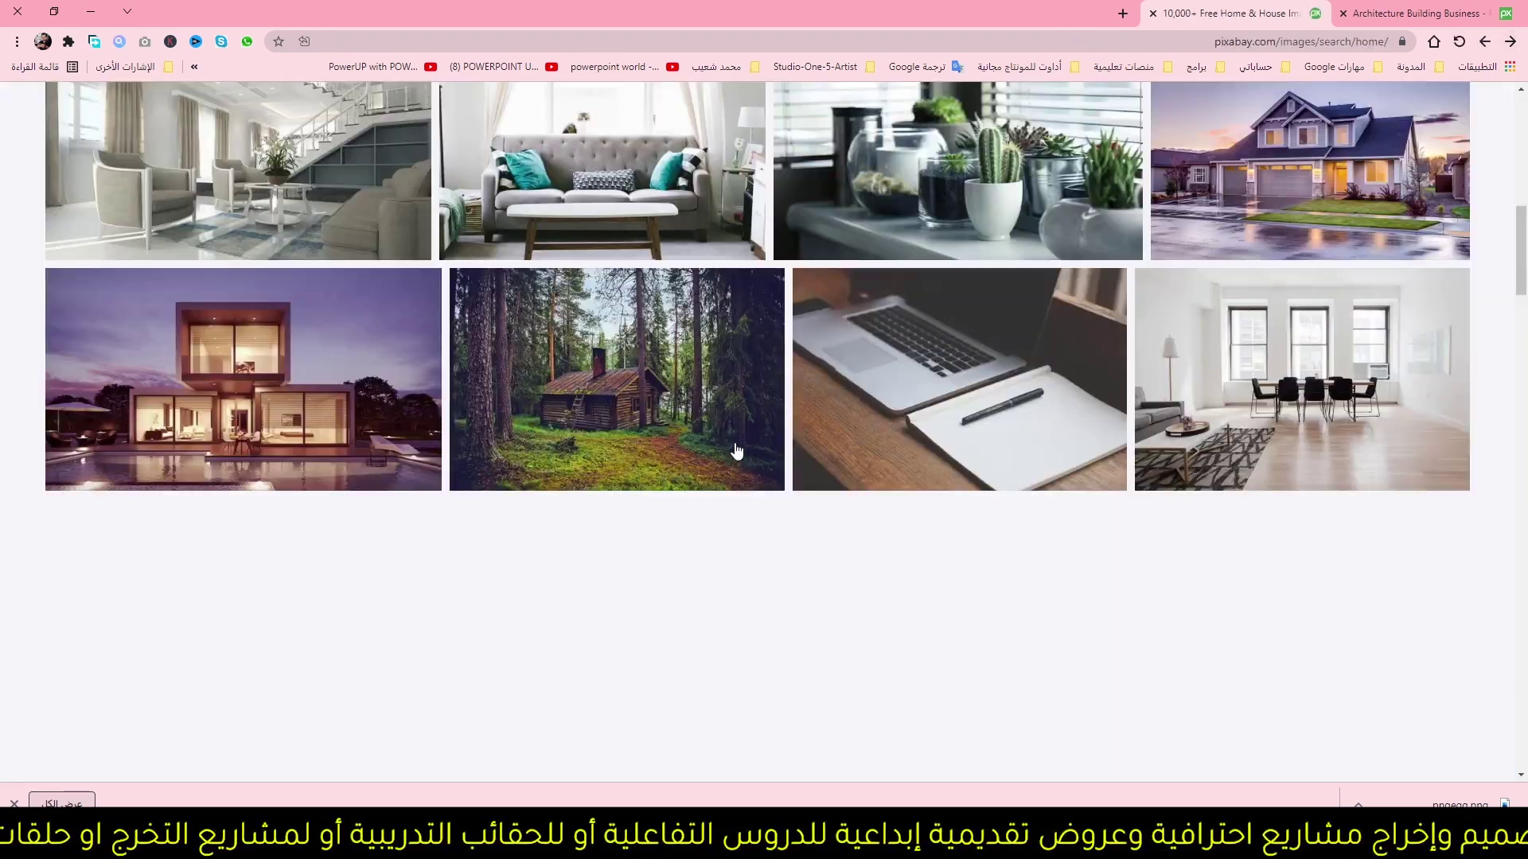
pyautogui.click(434, 412)
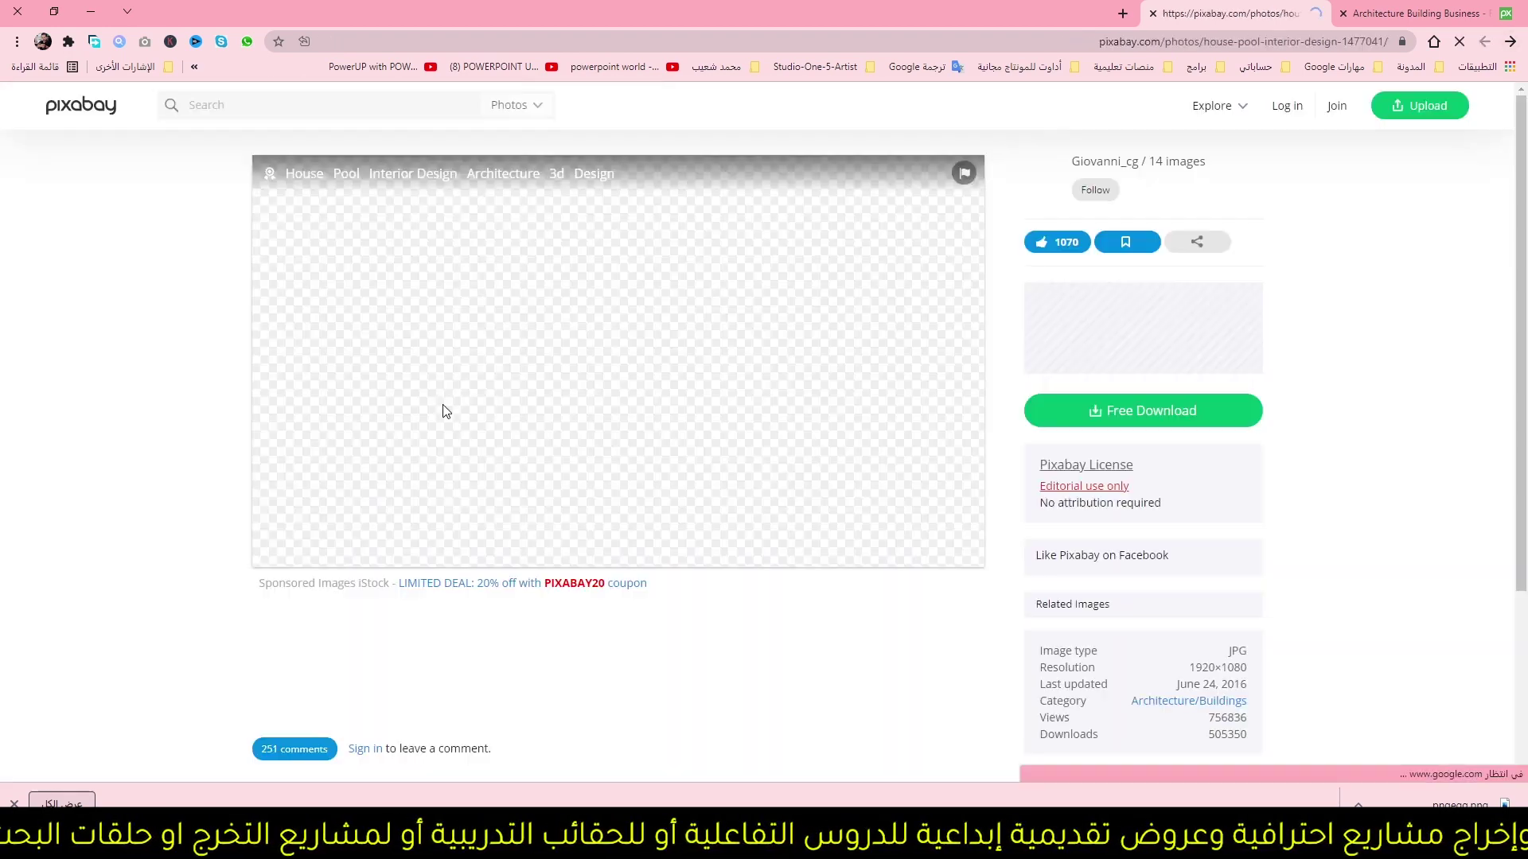
# - Download the house-with-pool photo at 1280×720 as house-gcda025b98_1280.jpg
pyautogui.click(1113, 412)
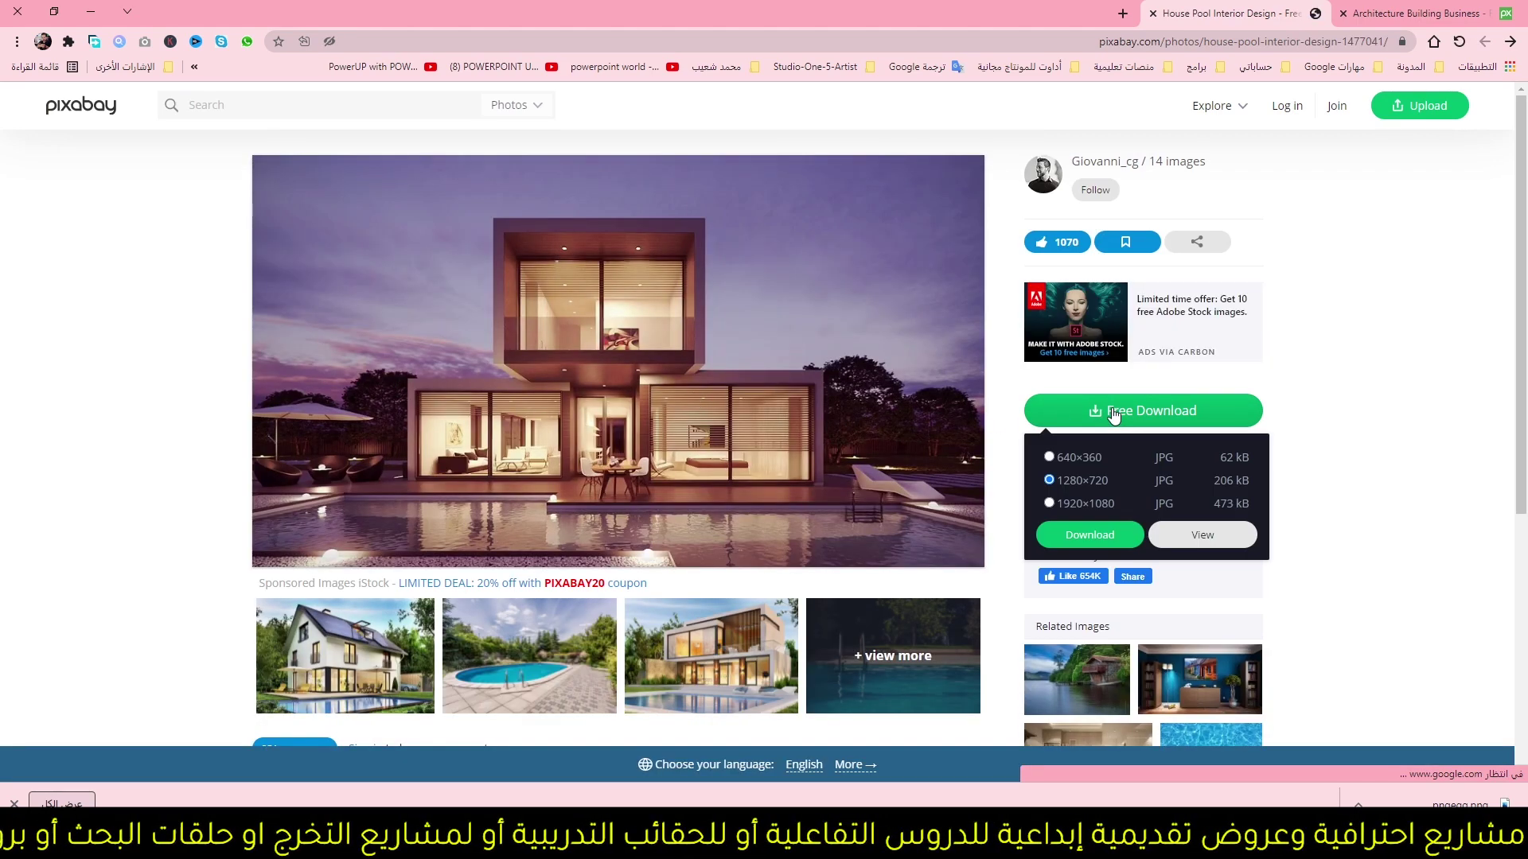
pyautogui.click(1089, 534)
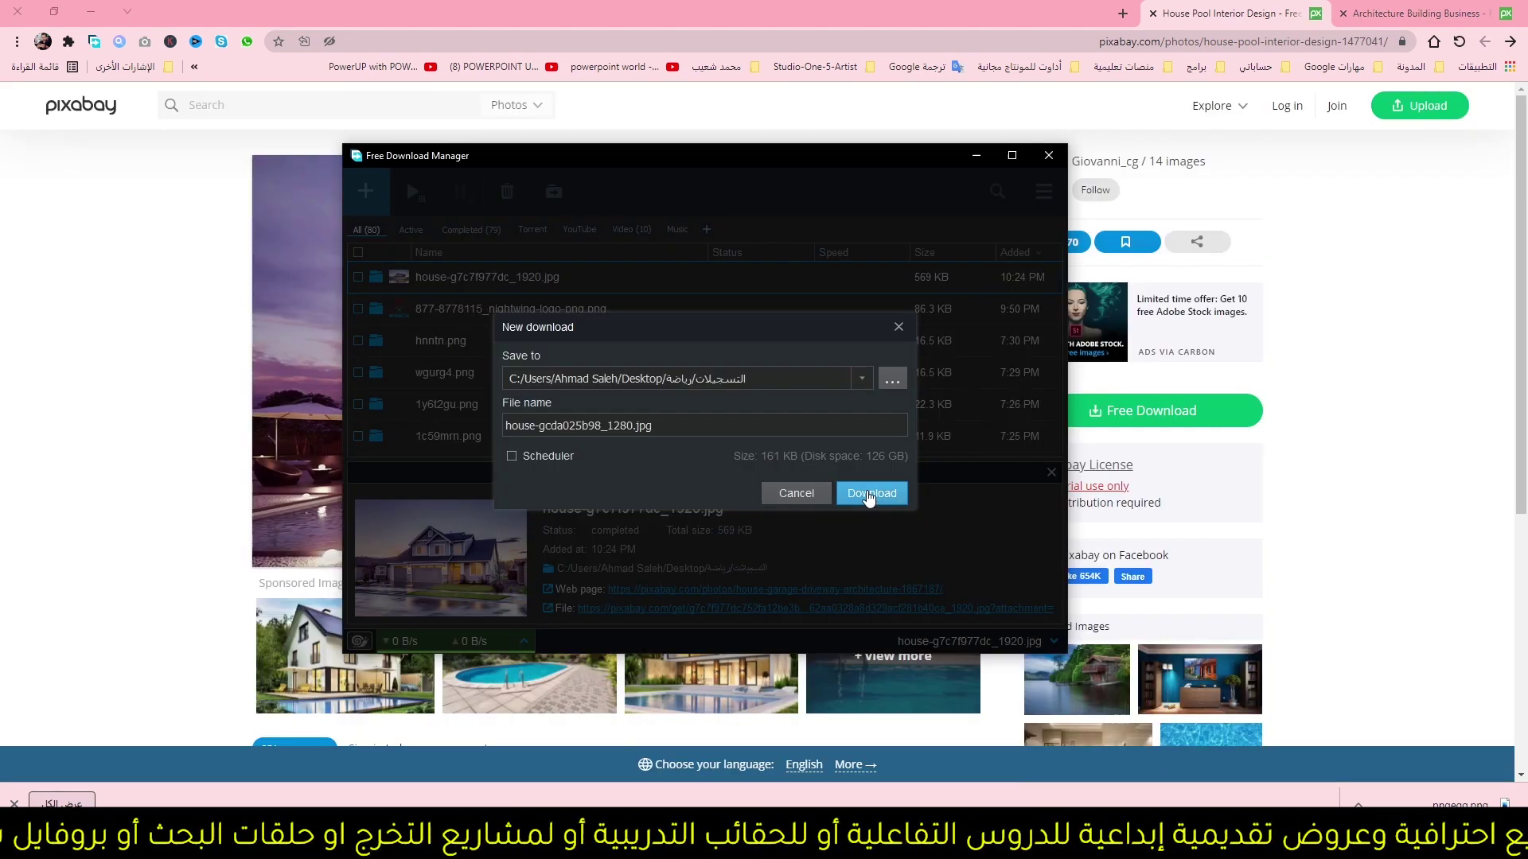
pyautogui.click(868, 495)
pyautogui.moveTo(723, 787)
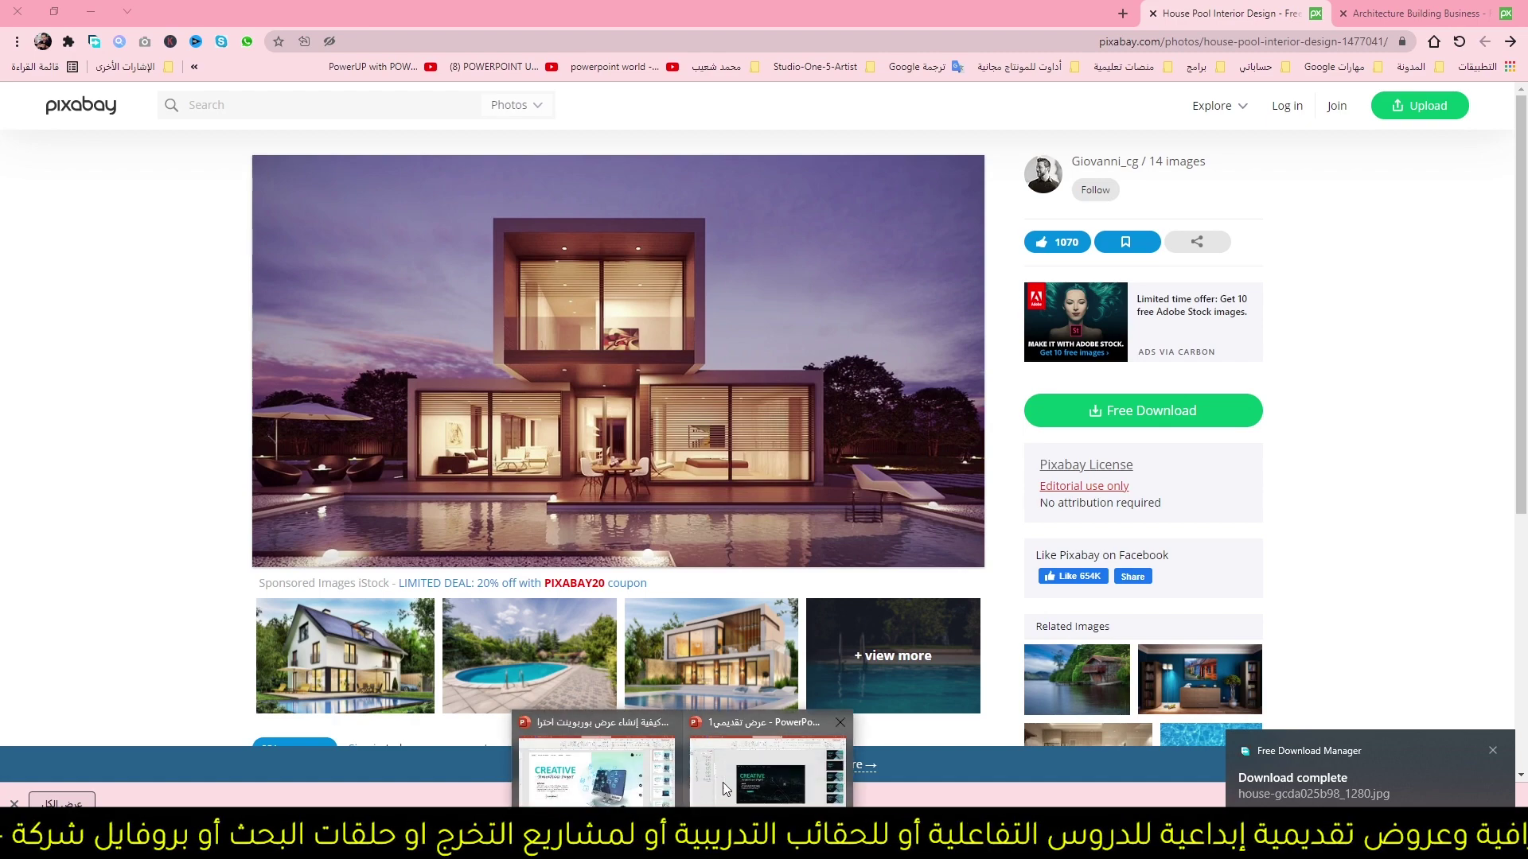
pyautogui.click(723, 781)
# - Fill slide 2's diamond picture placeholder with the house-gcda025b98_1280 image
pyautogui.click(935, 482)
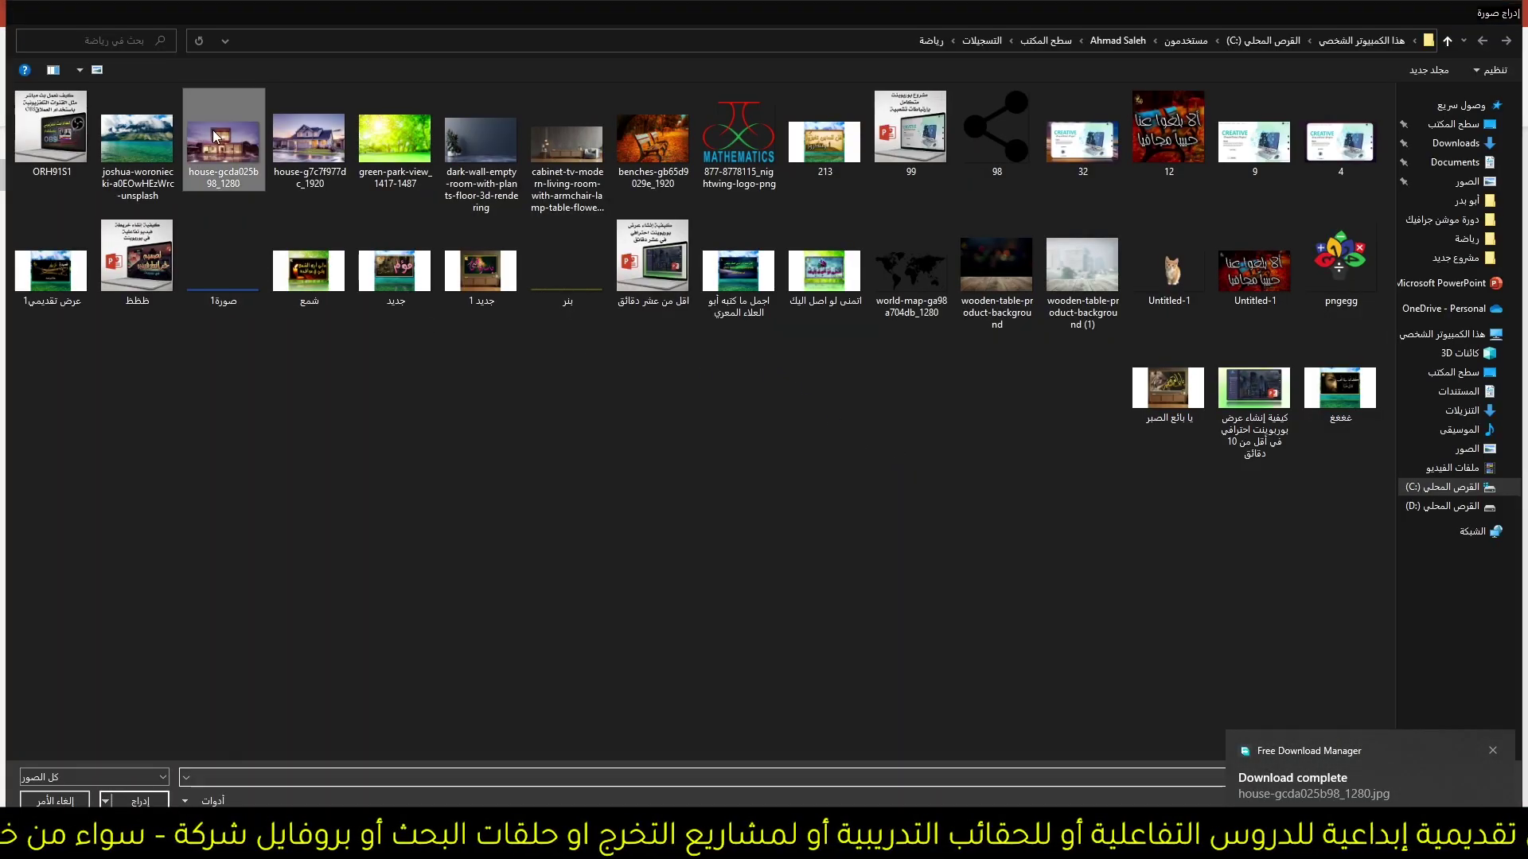
pyautogui.doubleClick(216, 137)
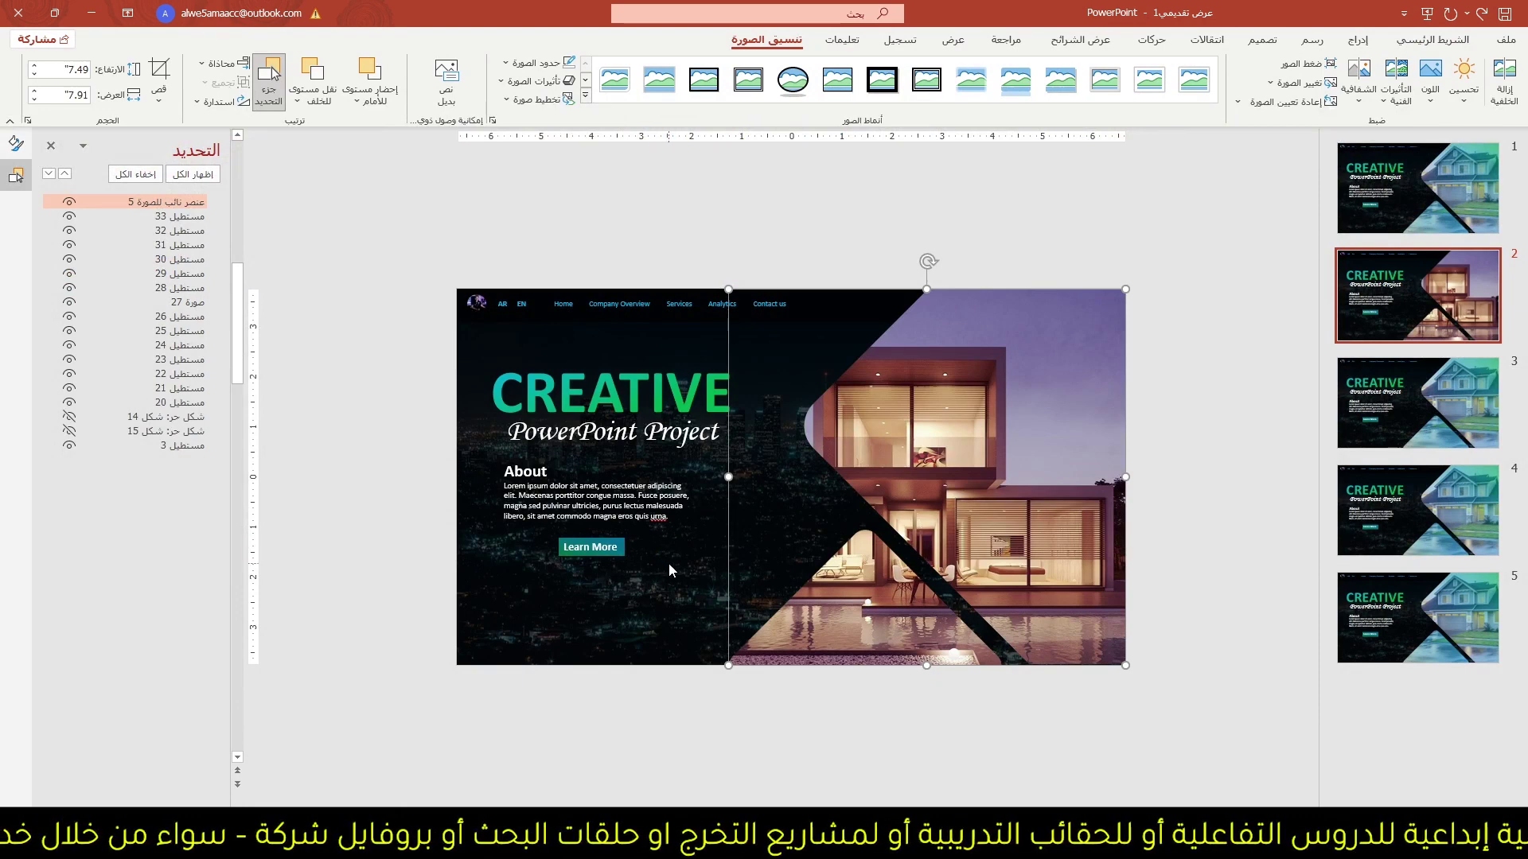
pyautogui.click(650, 394)
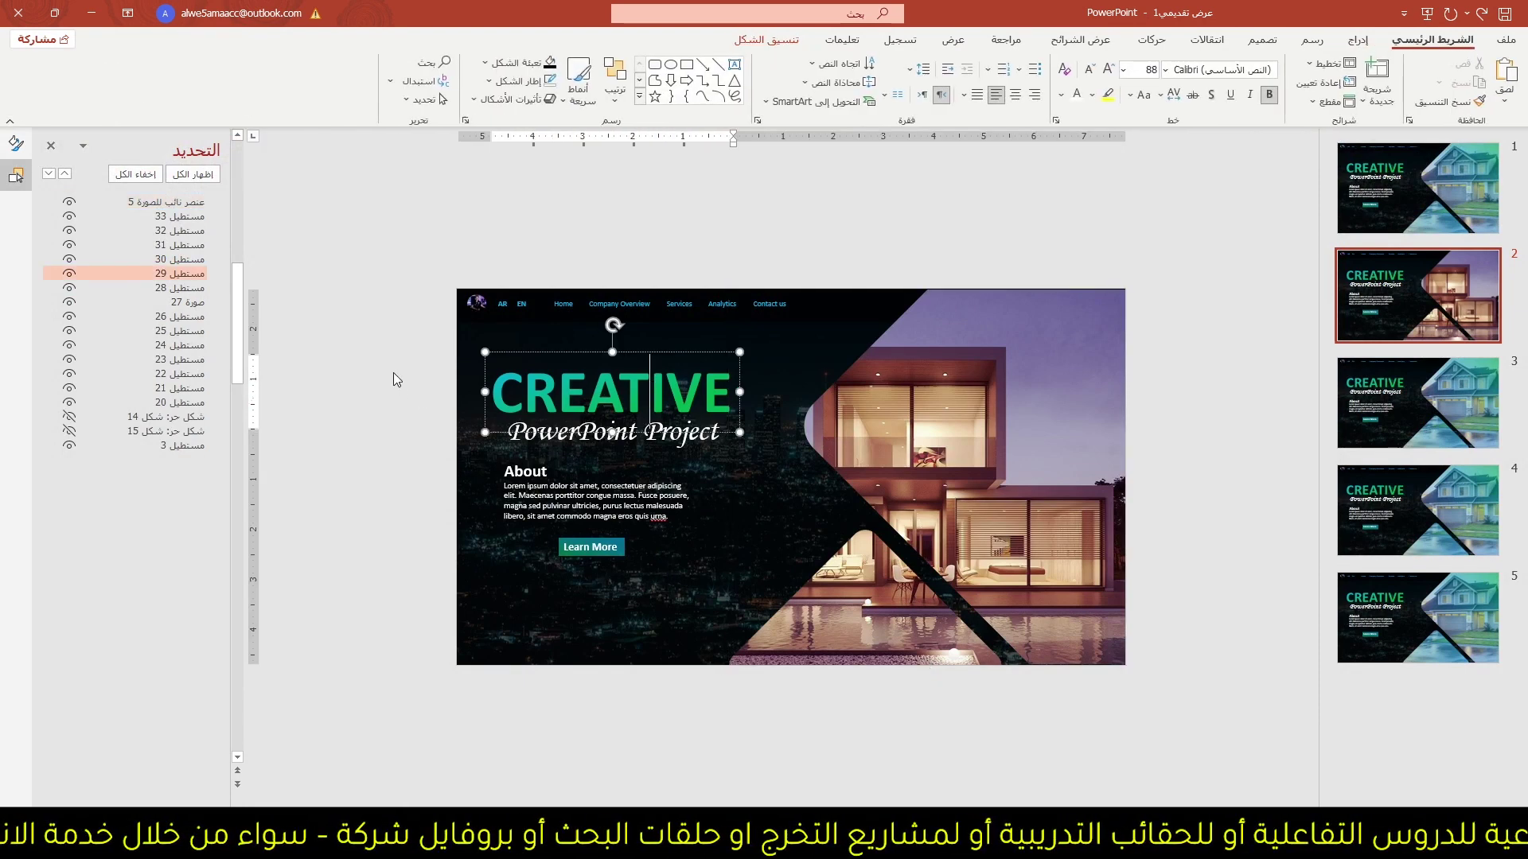
# - Delete the CREATIVE title, About text and Learn More button from slide 2
pyautogui.moveTo(399, 316); pyautogui.dragTo(747, 574)
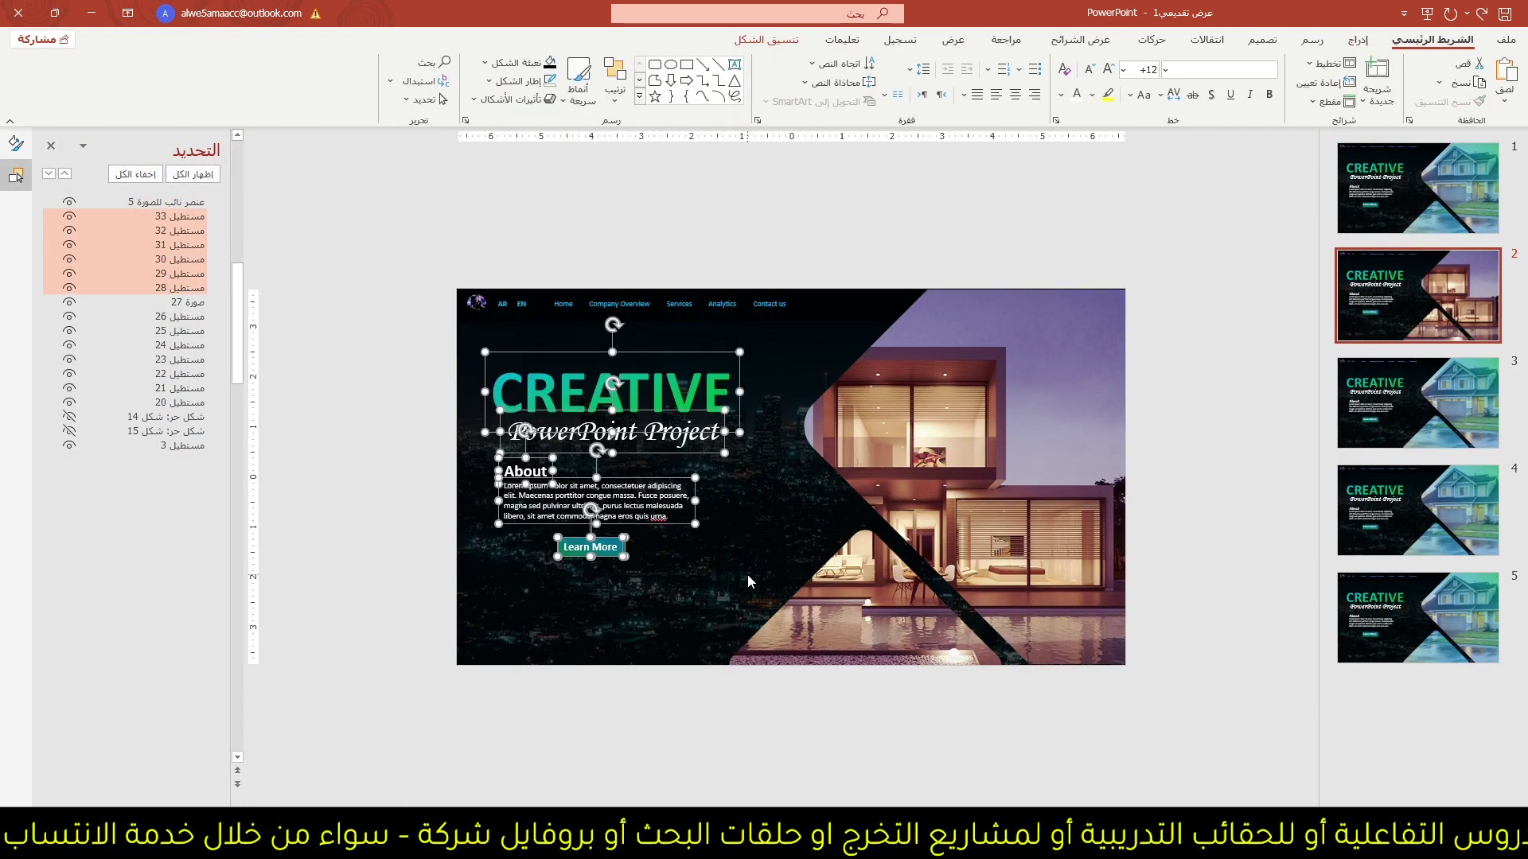
pyautogui.press('Delete')
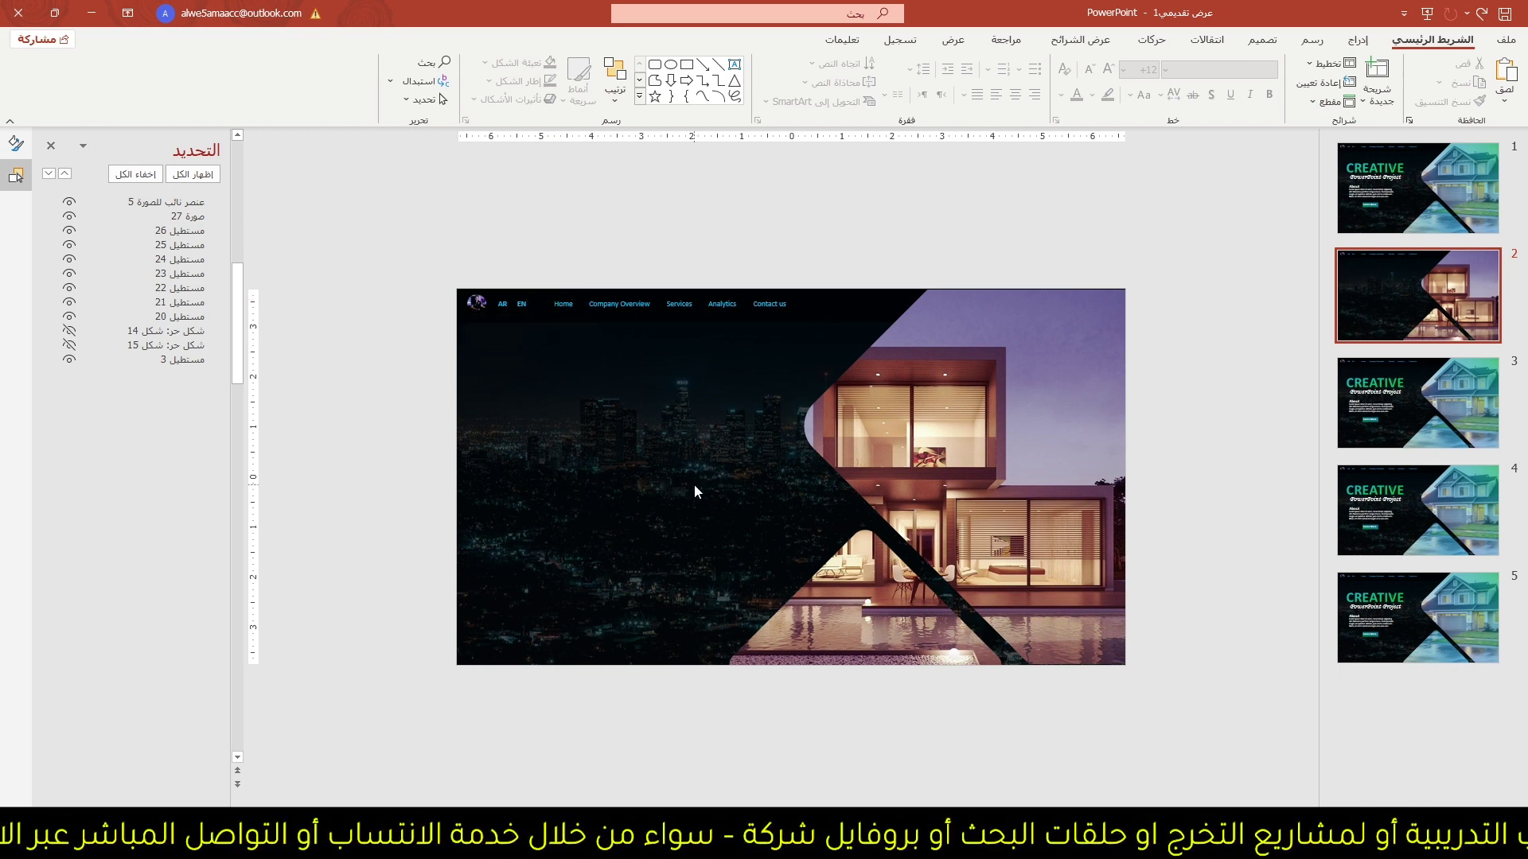
pyautogui.keyDown('ctrl'); pyautogui.scroll(4, 694, 484); pyautogui.keyUp('ctrl')
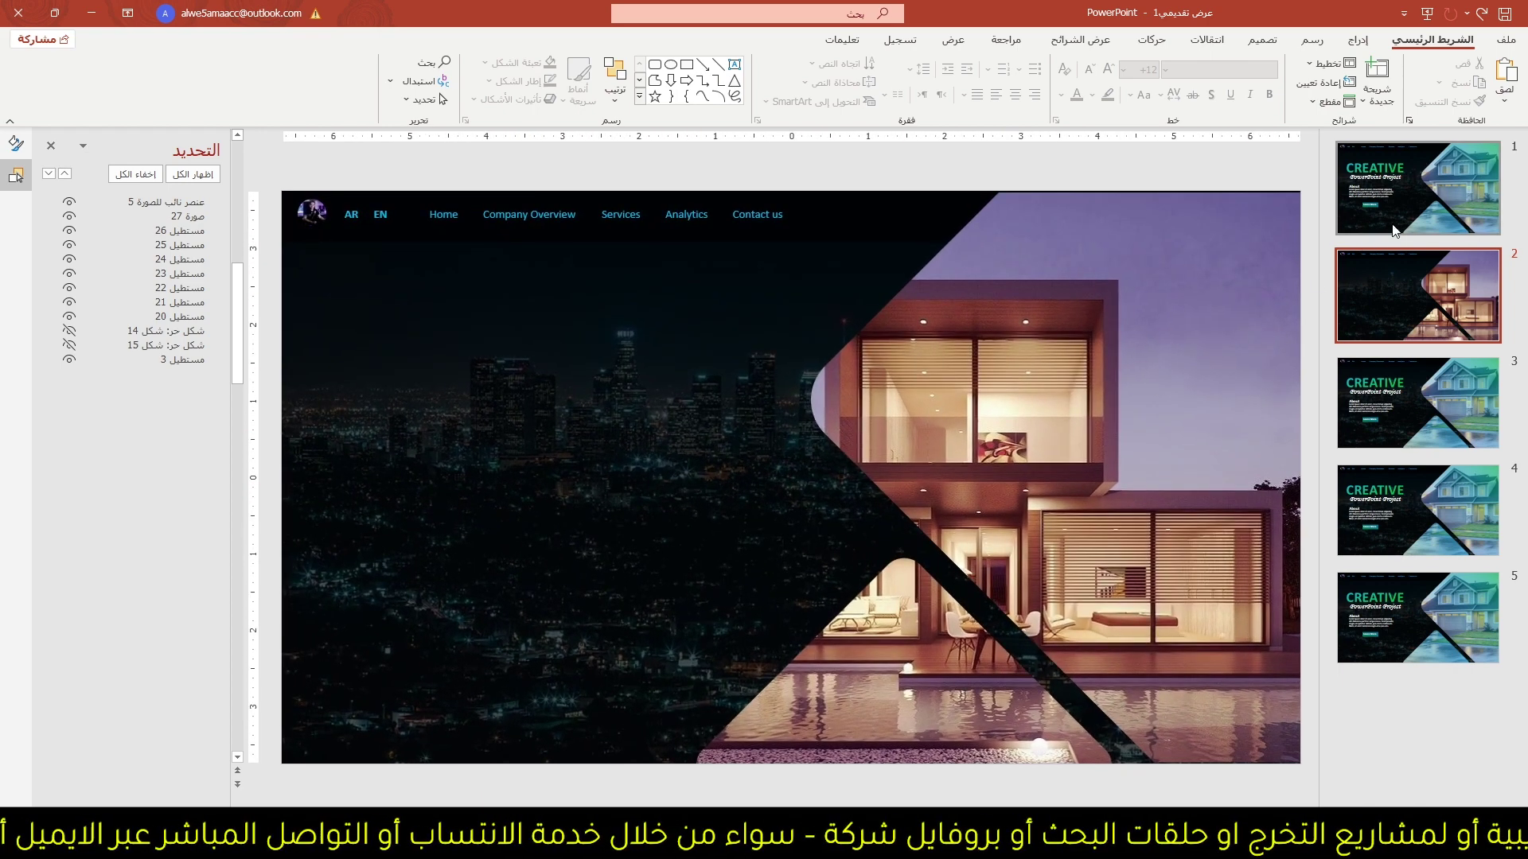
# - Switch to slide 1 with the CREATIVE title and blue house photo
pyautogui.click(1394, 231)
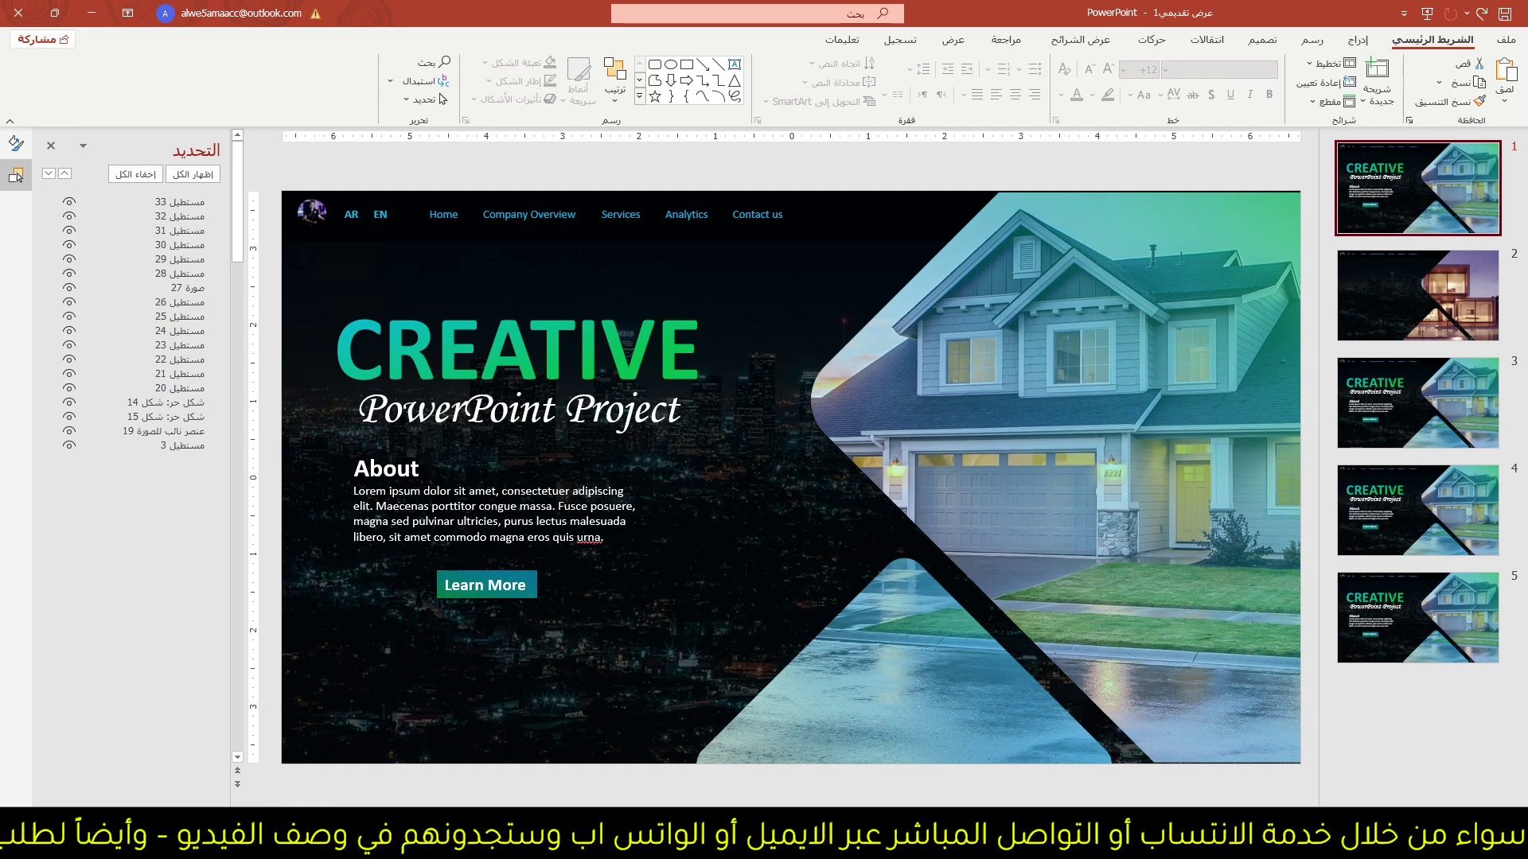
# - Play the presentation full screen from slide 1 with F5
pyautogui.press('F5')
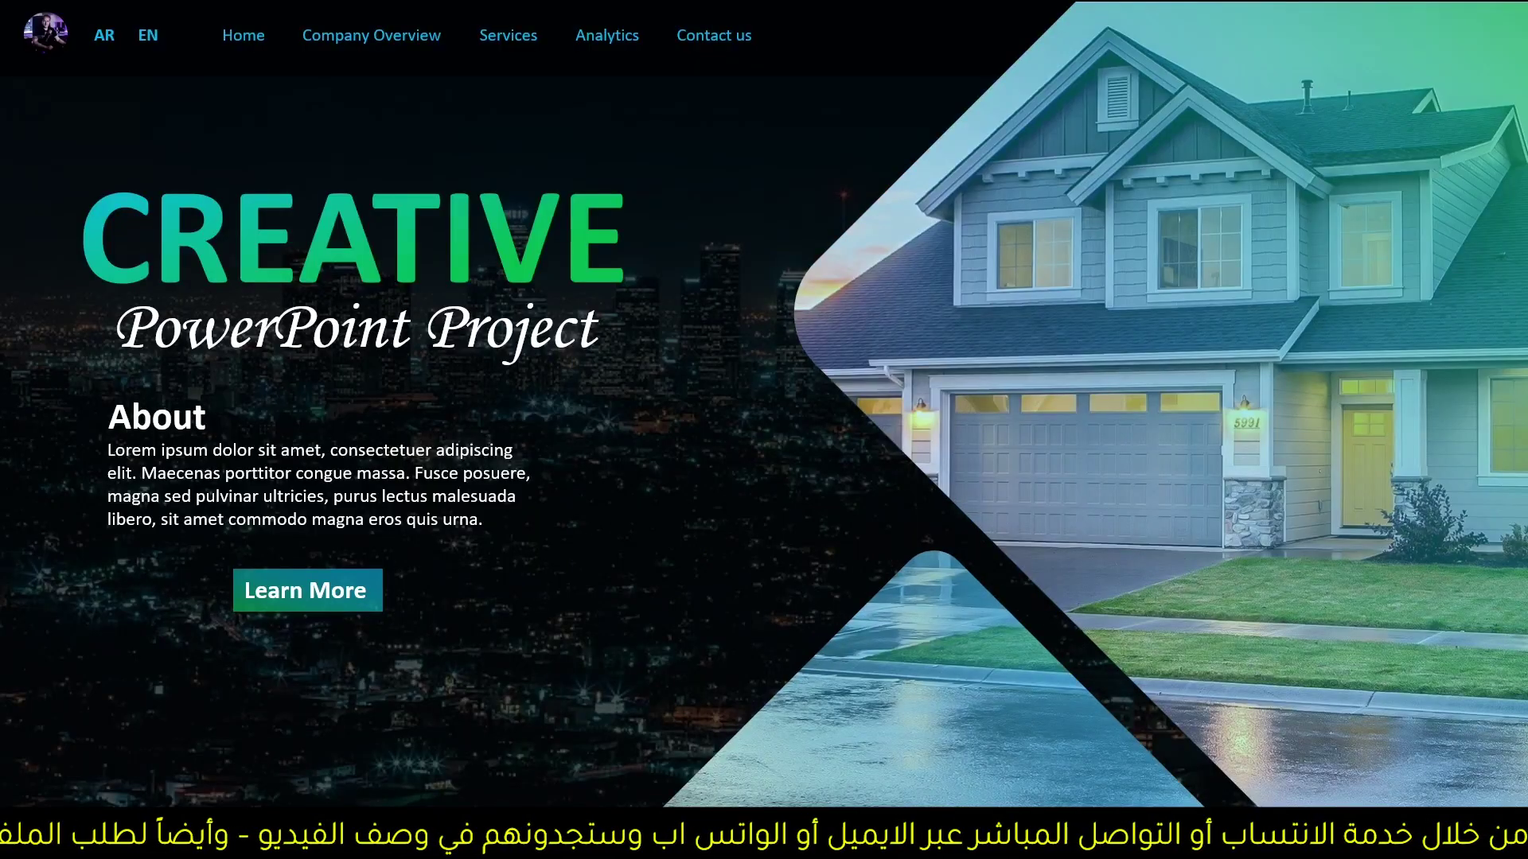